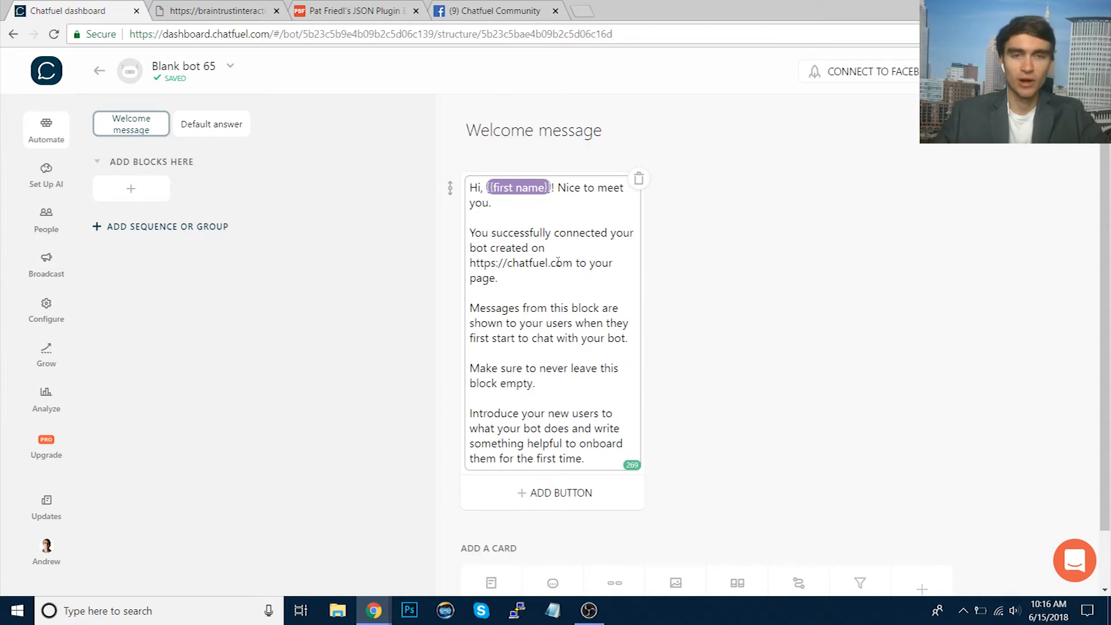
- Replace the welcome message text with "Hi, {{first name}}!" followed by "Would you like to take our quiz?" in a separate paragraph
key(ctrl+a)
text(H)
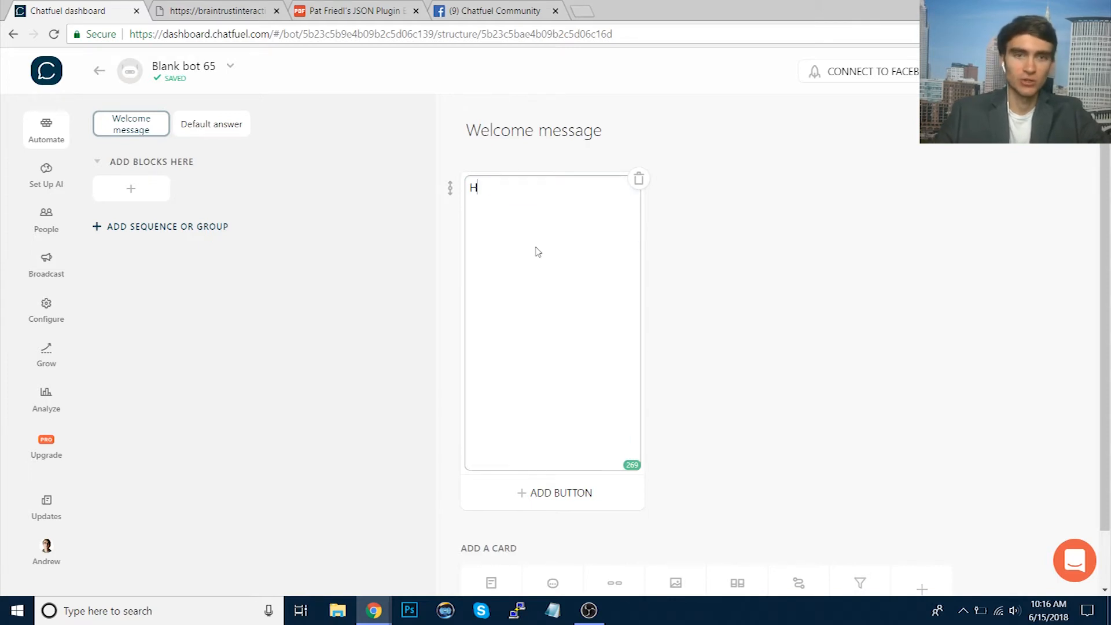
text(i, {{first name)
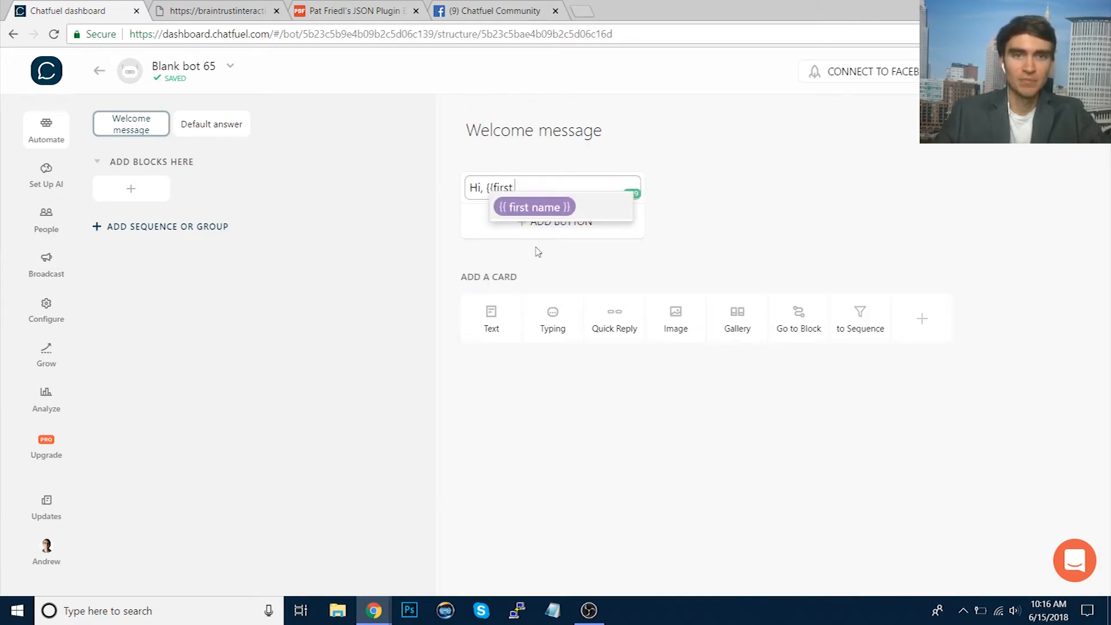
key(Return)
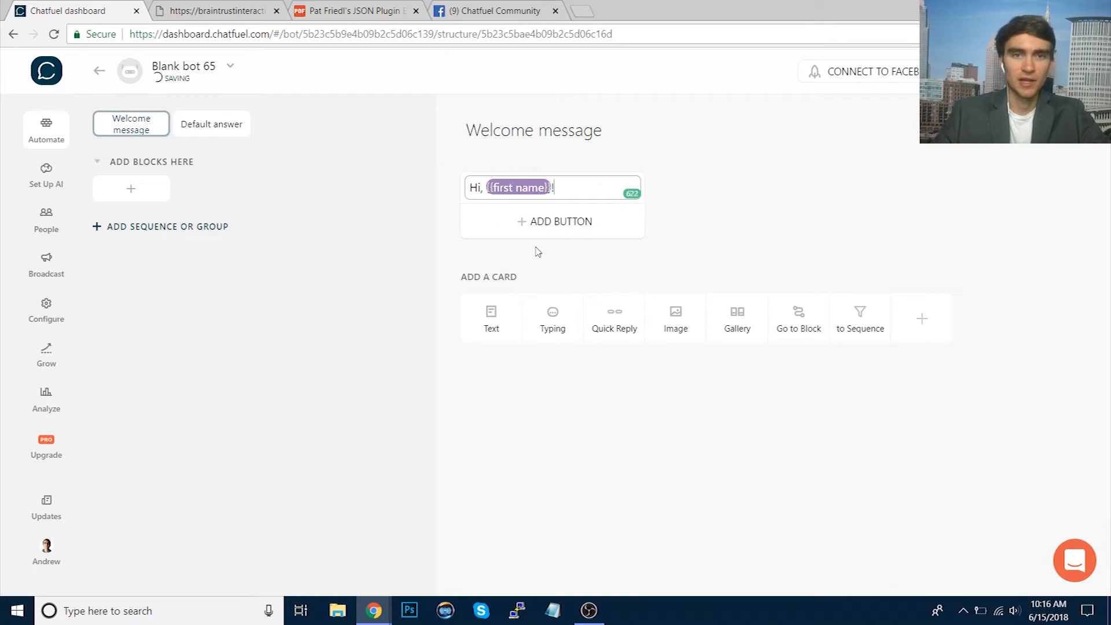
text(!)
key(Return)
text(Would yo)
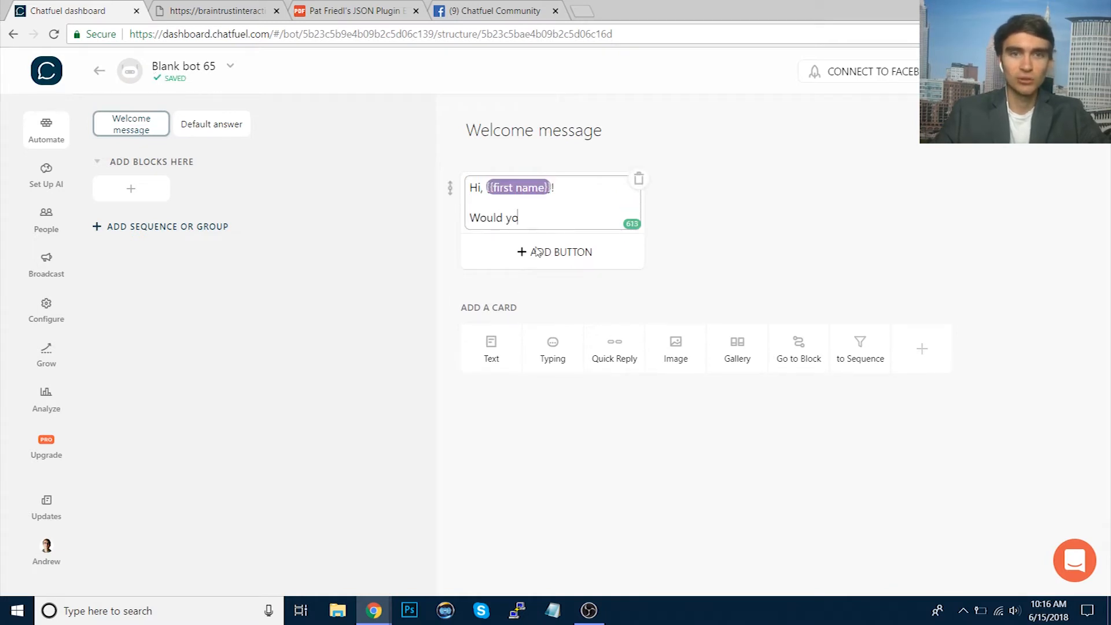
text(u like to take our quiz?)
click(784, 256)
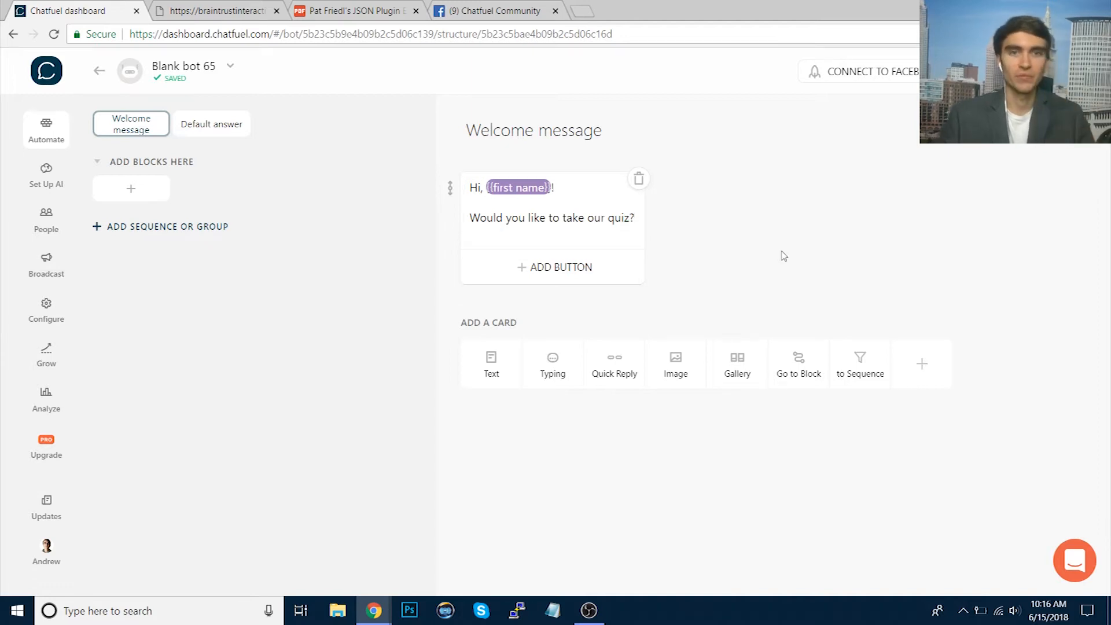
- Add a button named "YES ✅" to the welcome message card, without linking it to a block
click(559, 282)
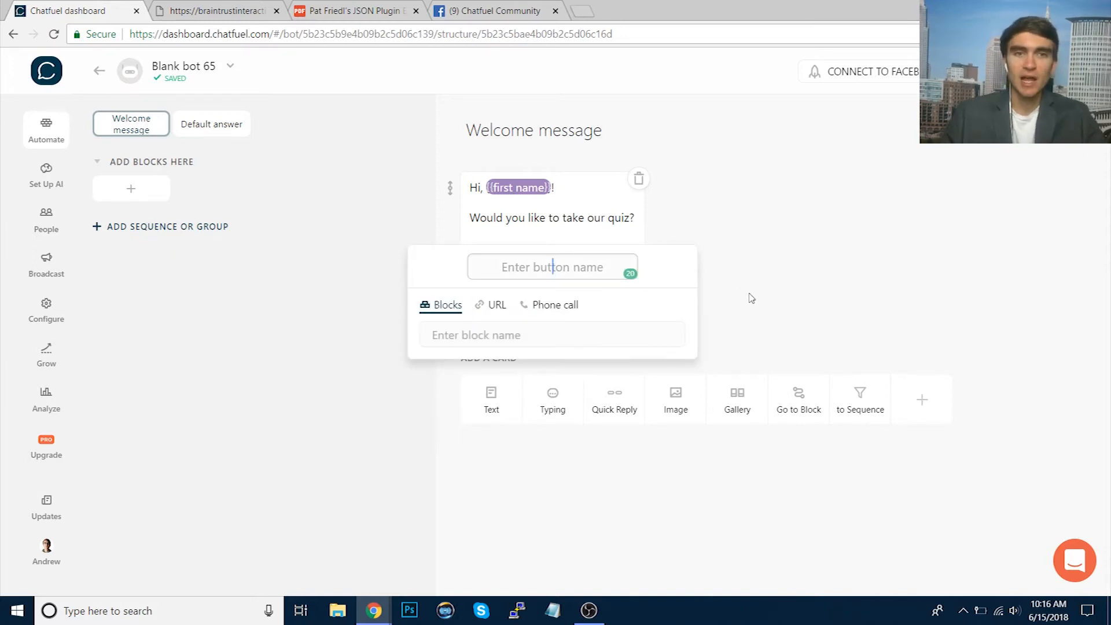
text(YES)
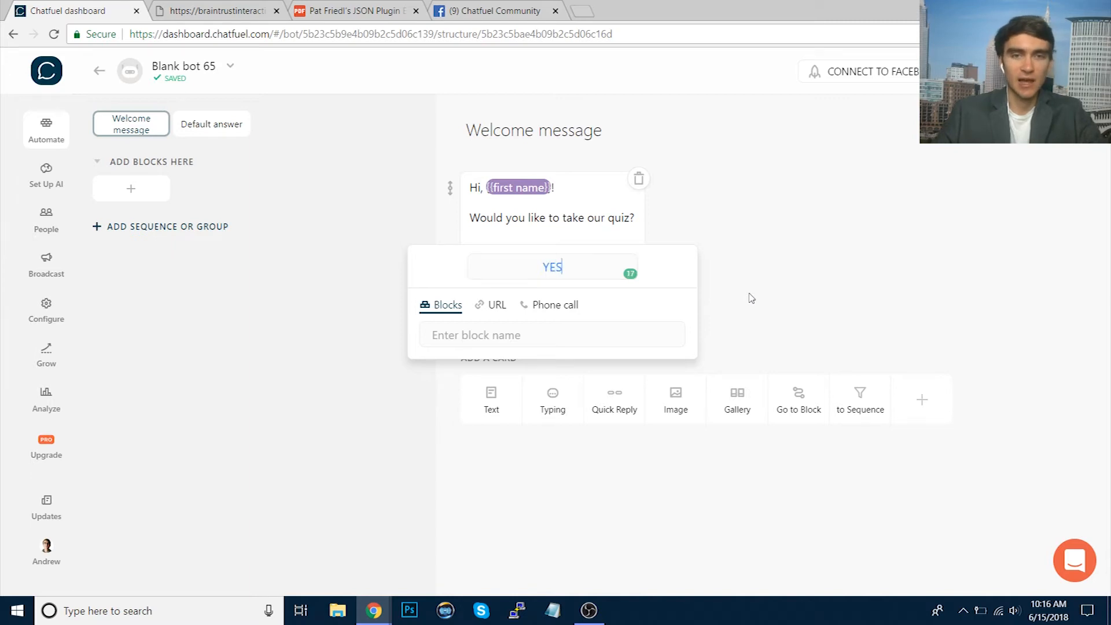
key(super+period)
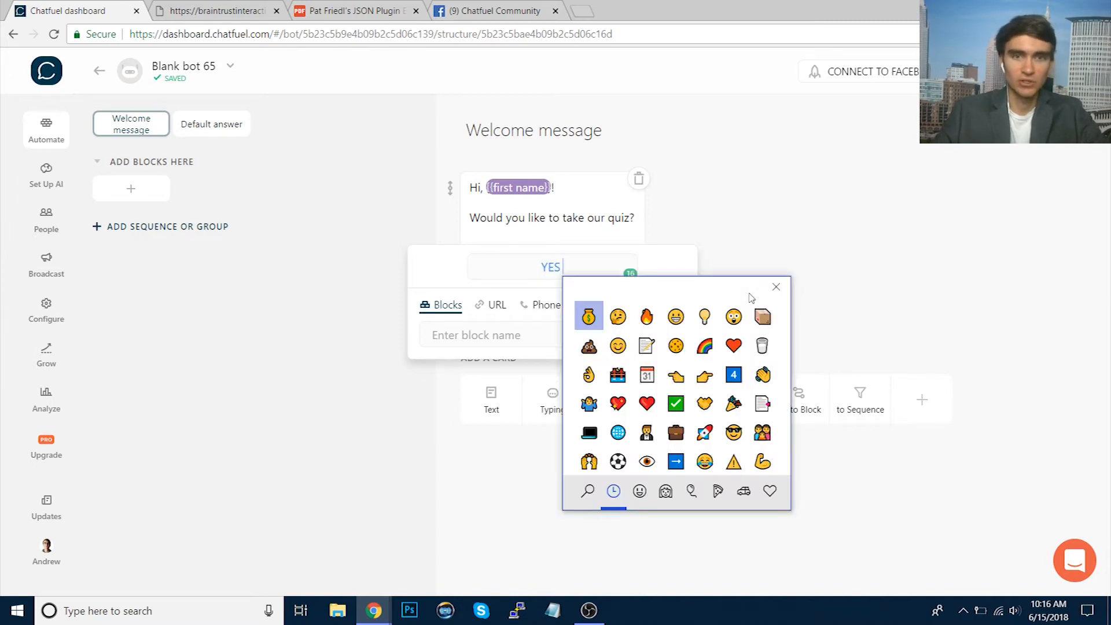
click(675, 403)
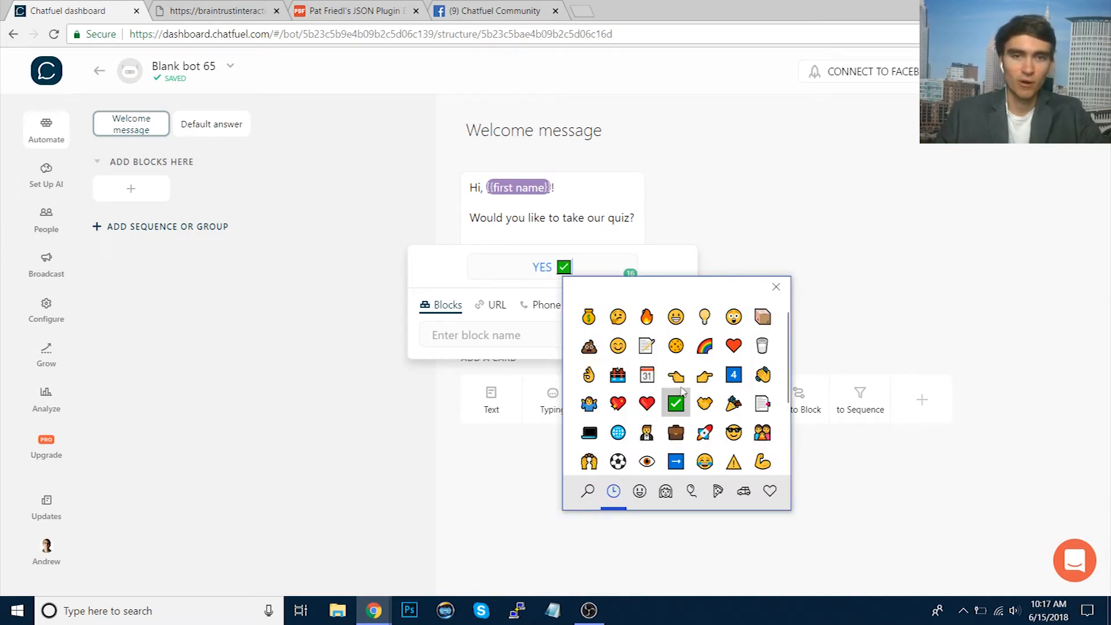
click(813, 299)
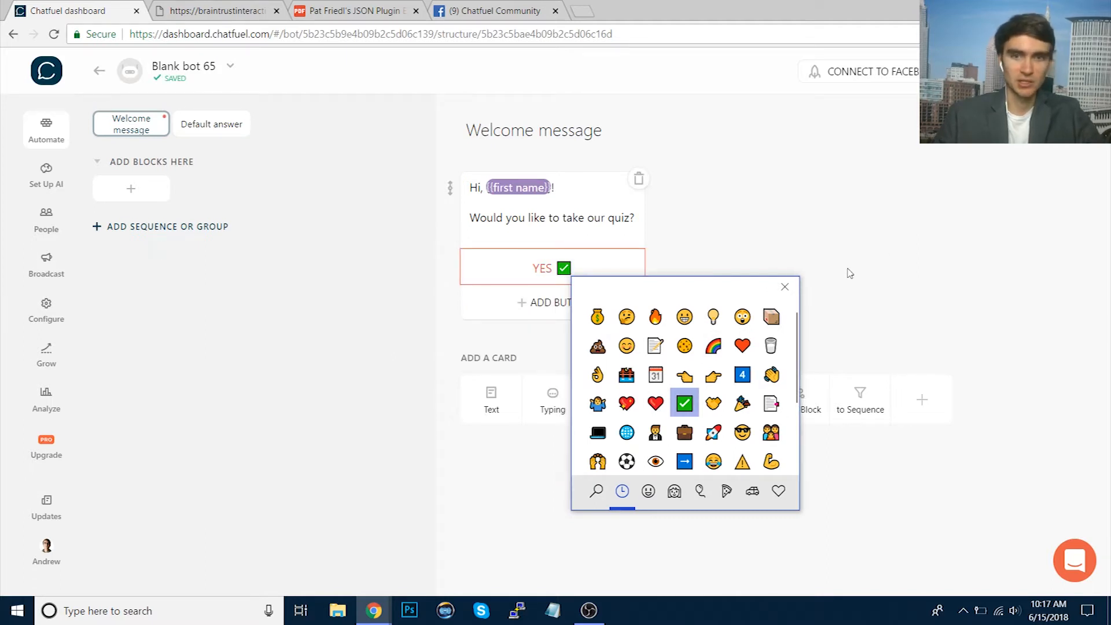
click(784, 287)
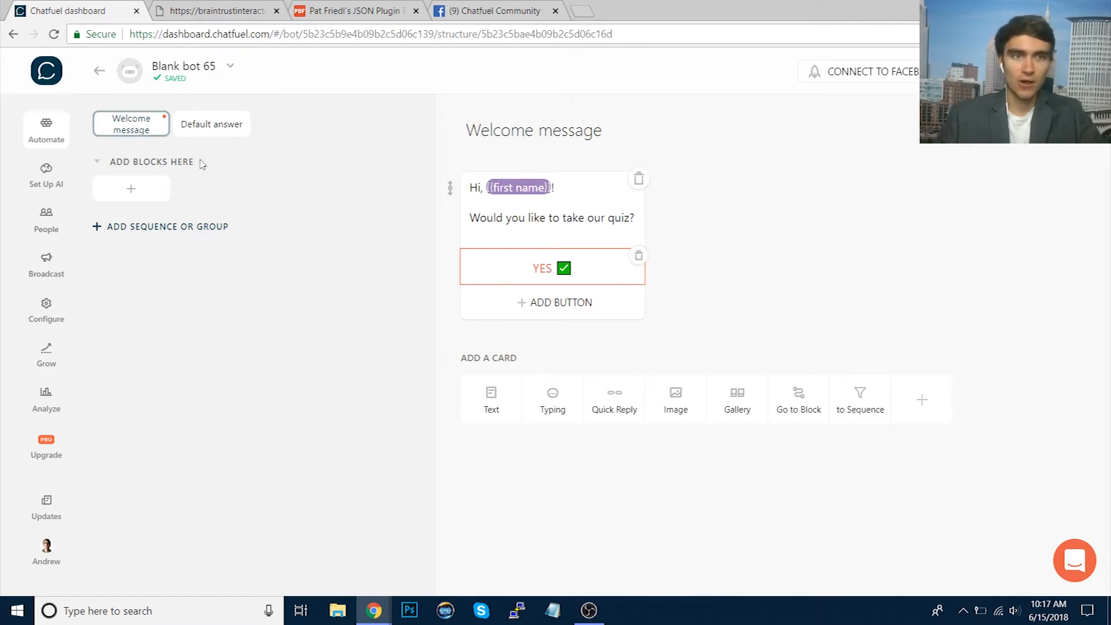
- Rename the "Add blocks here" group to "quiz"
click(141, 165)
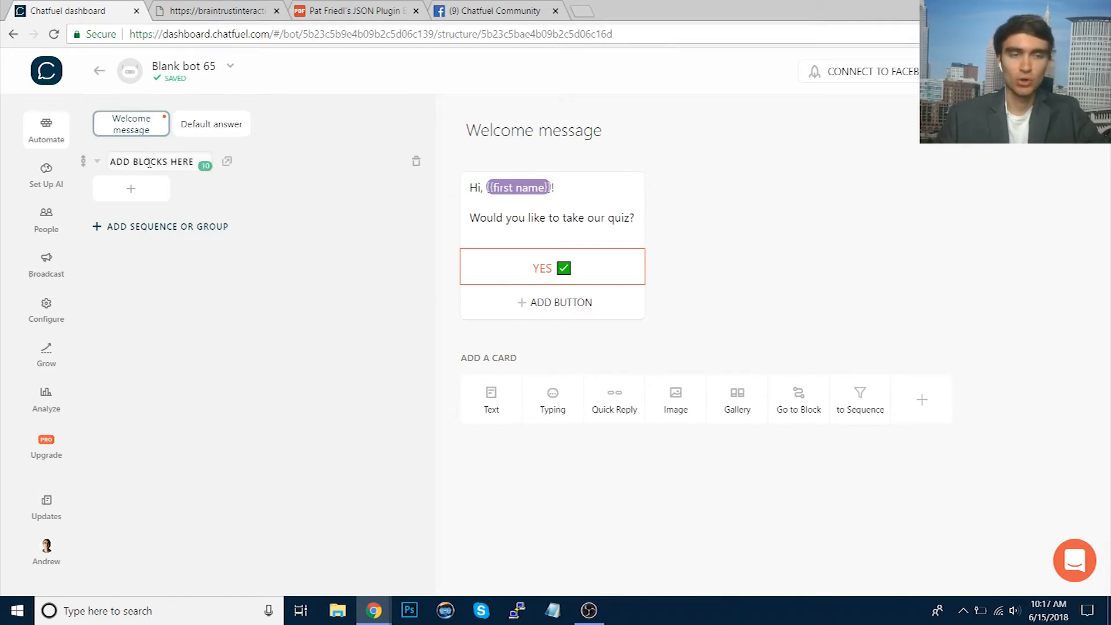
key(ctrl+a)
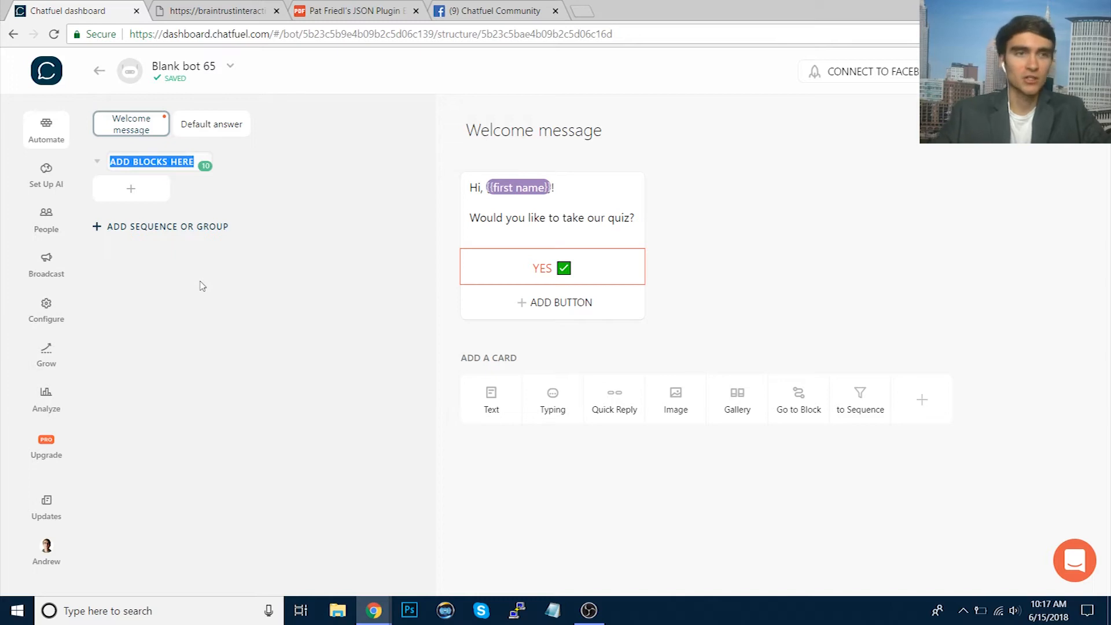
text(quiz)
key(Return)
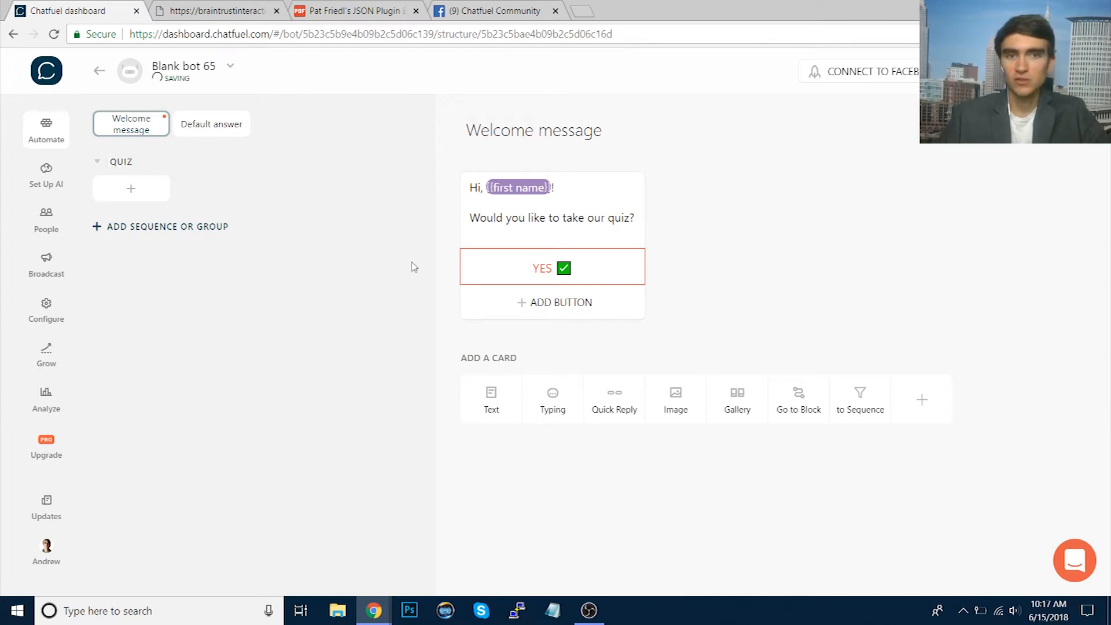
- Link the YES button to a newly created block named "Start Here"
click(544, 268)
click(515, 335)
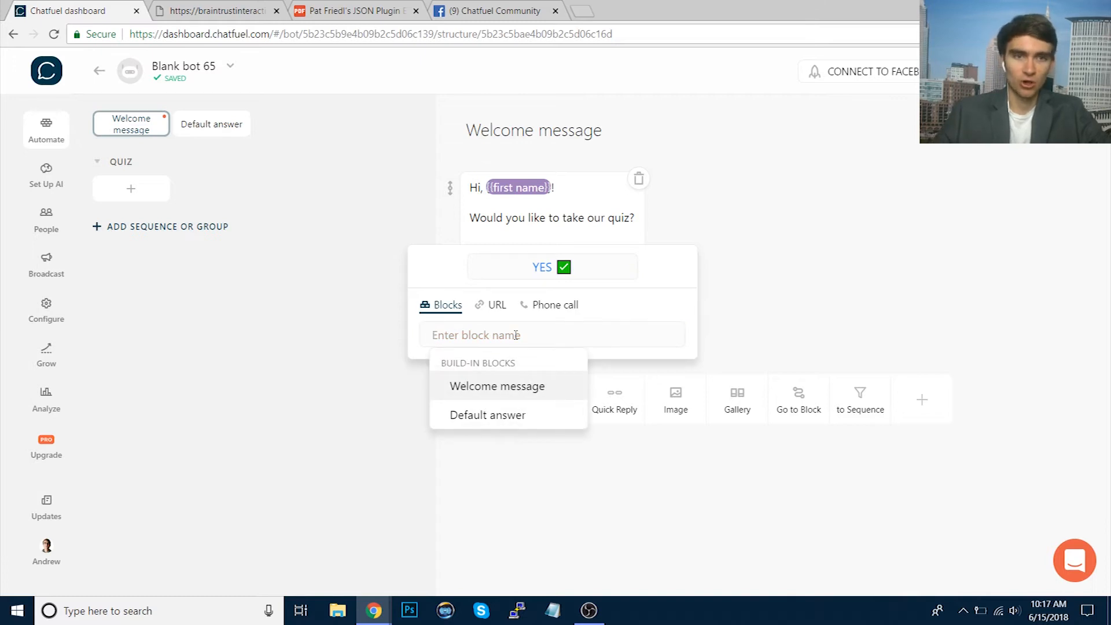
text(Start Here)
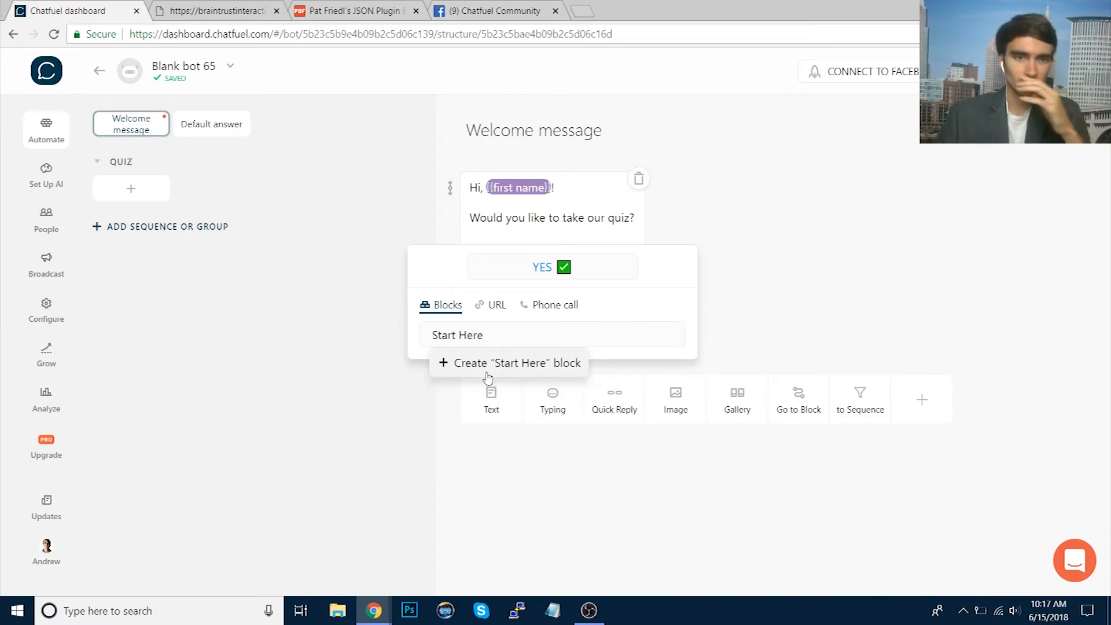
click(768, 321)
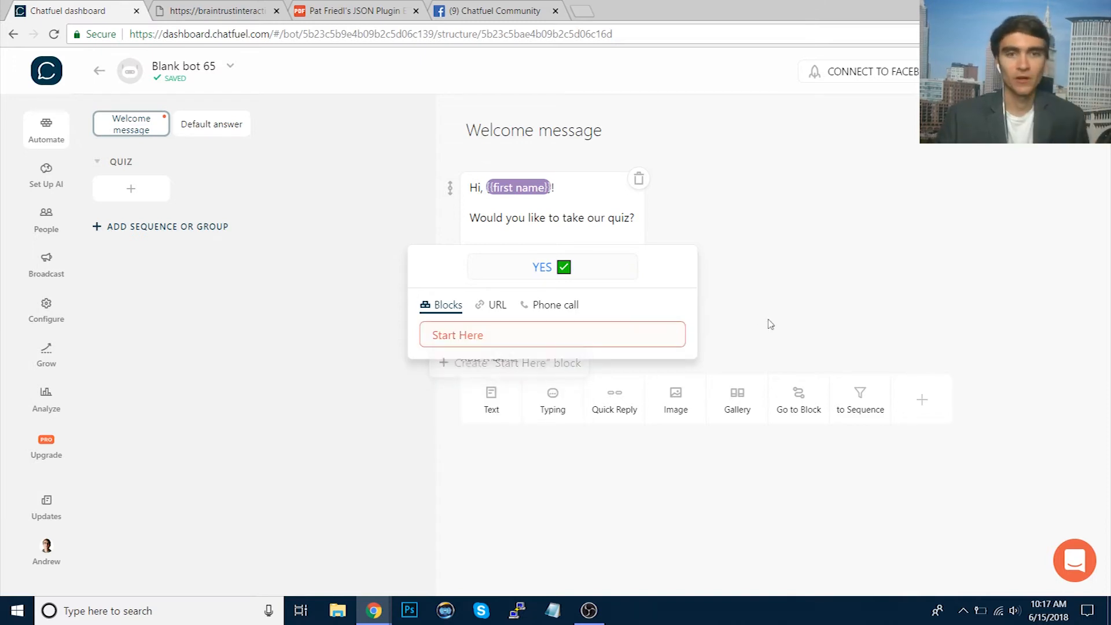
click(811, 311)
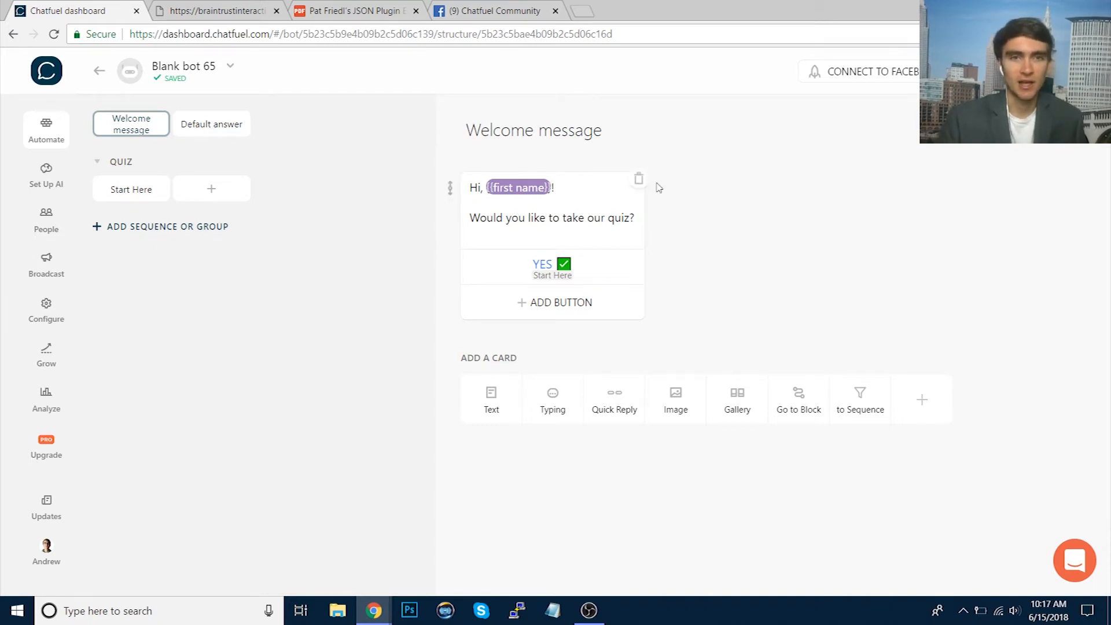
- Insert a waving-hand emoji after the first-name greeting in the welcome message, finding it with the emoji search "hi"
click(587, 188)
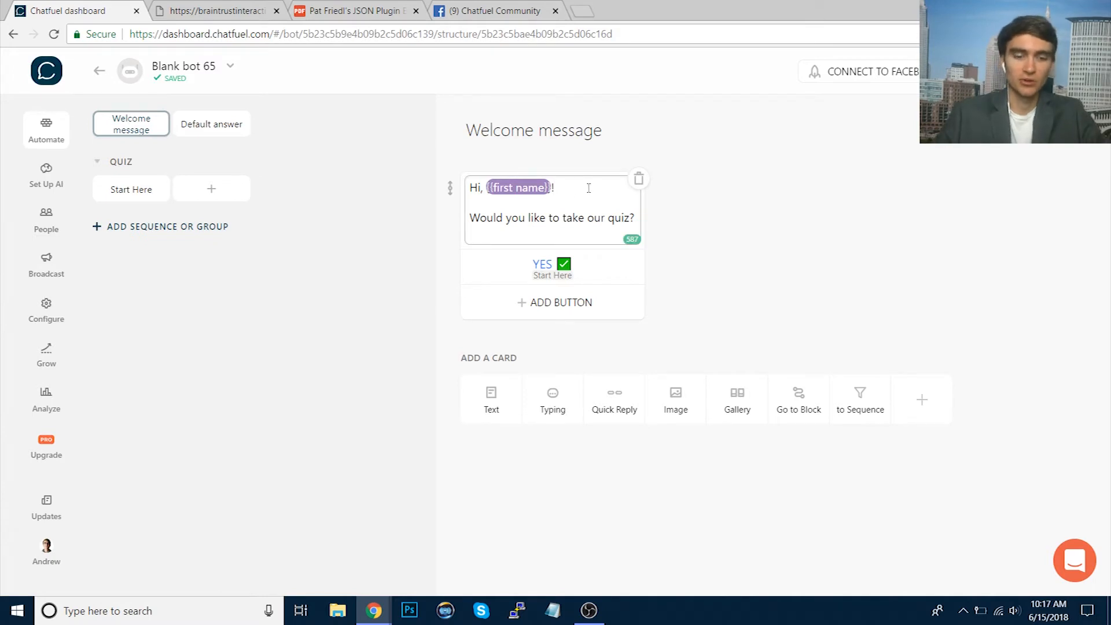
key(super+period)
text(hi)
key(Return)
key(Escape)
click(797, 211)
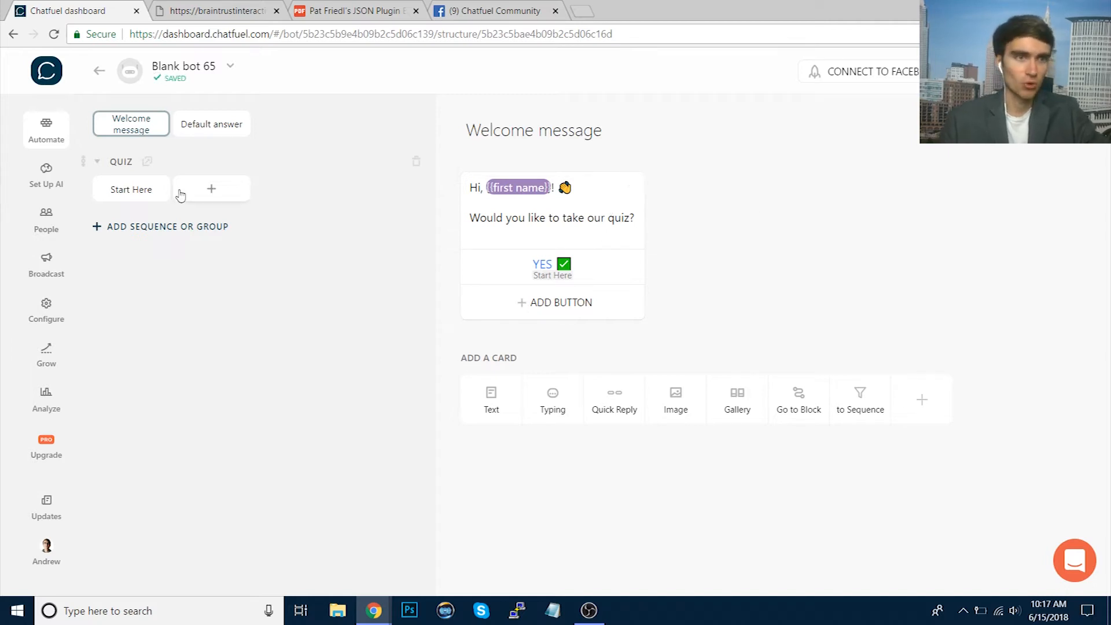
- Add a text card to the Start Here block with the question "What food do you prefer?"
click(155, 192)
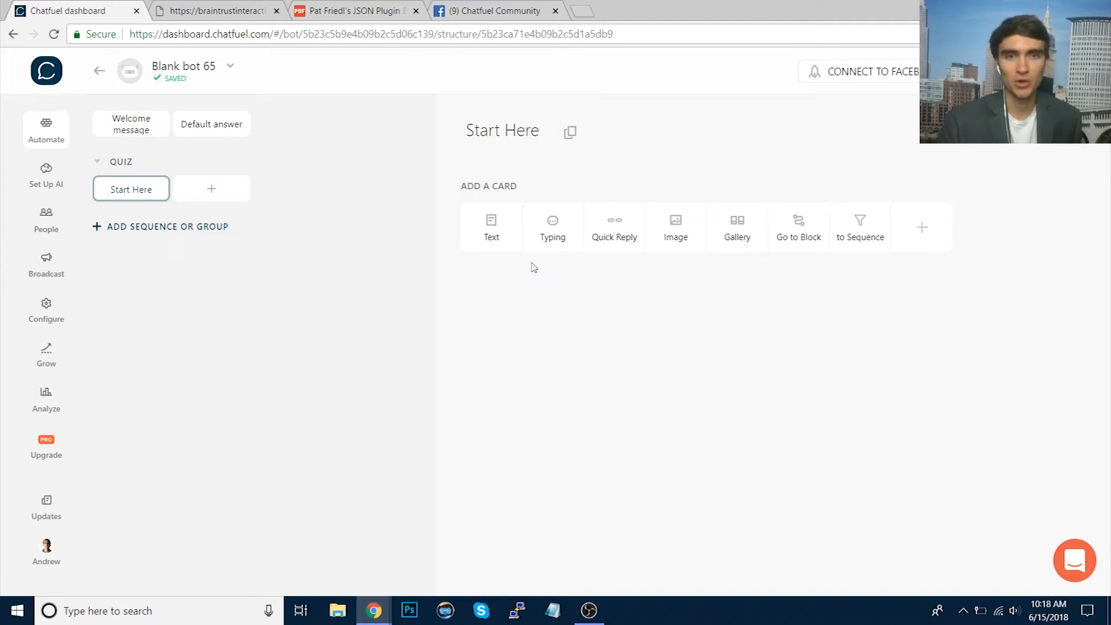
click(478, 232)
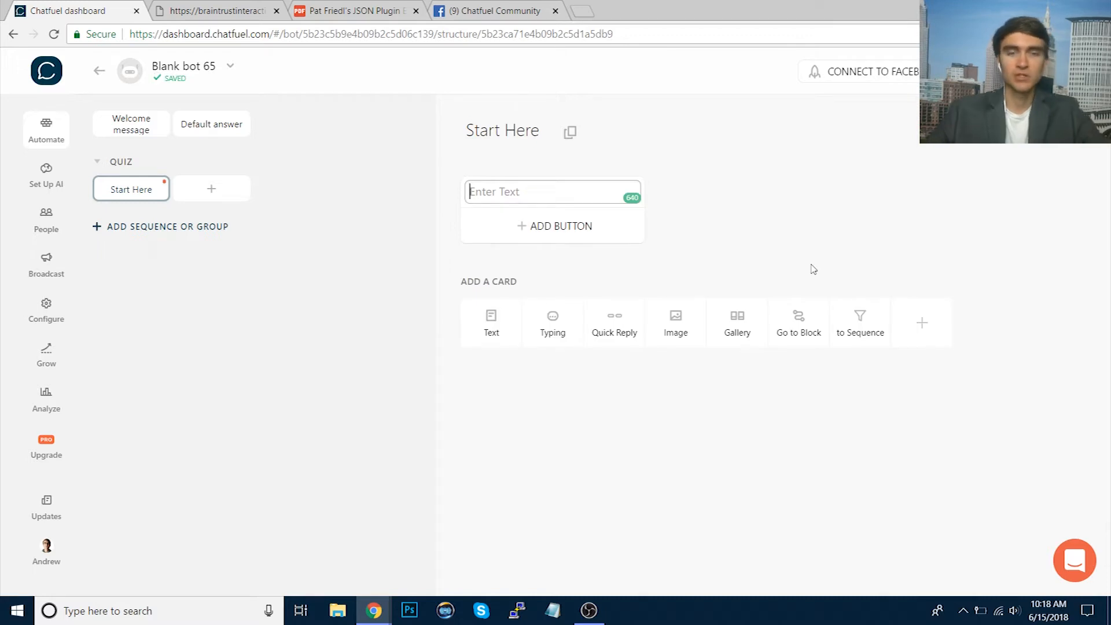
text(W)
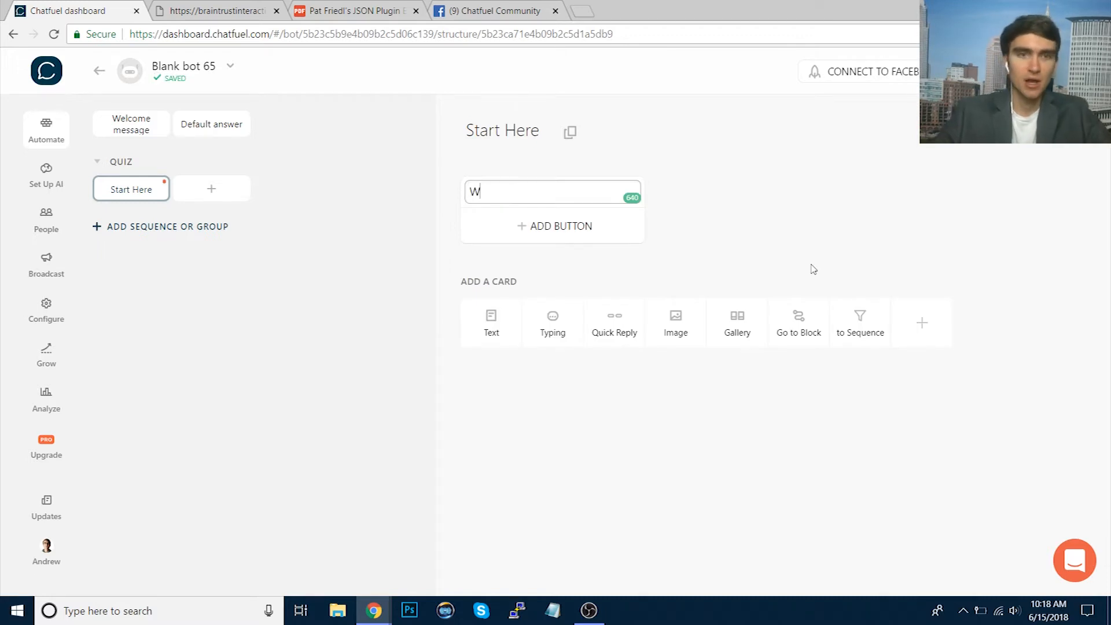
text(hat food)
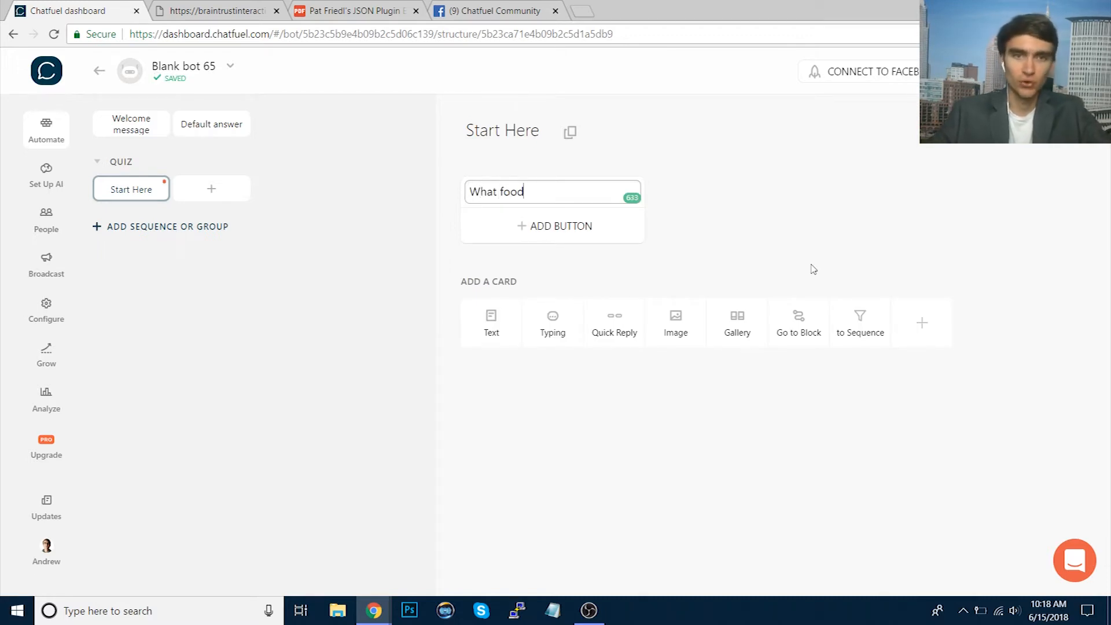
text( do you prefer?)
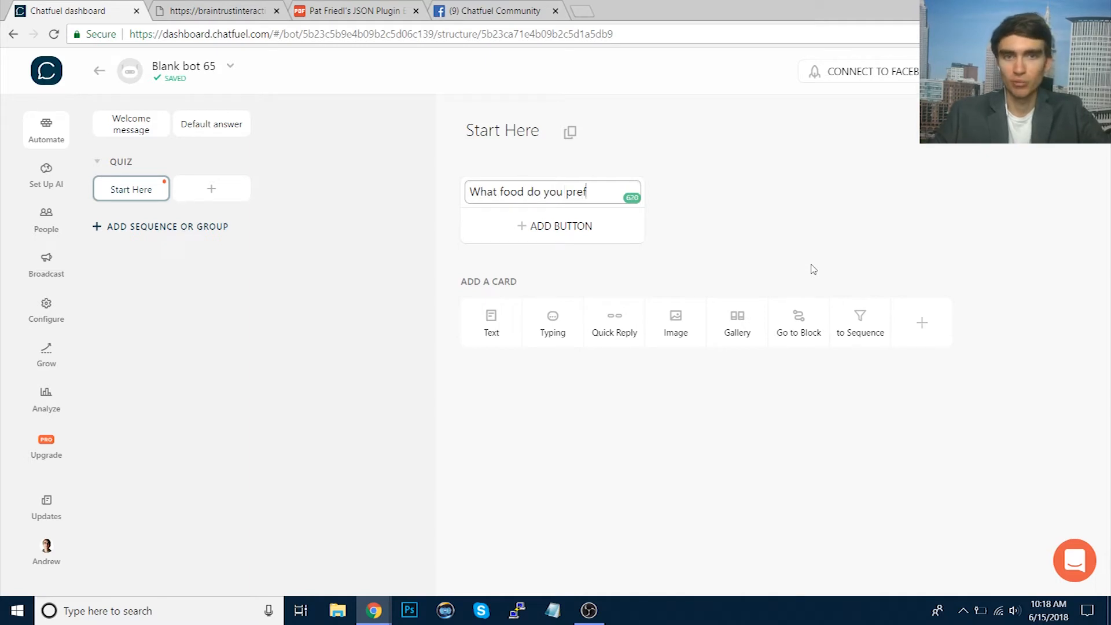
click(753, 264)
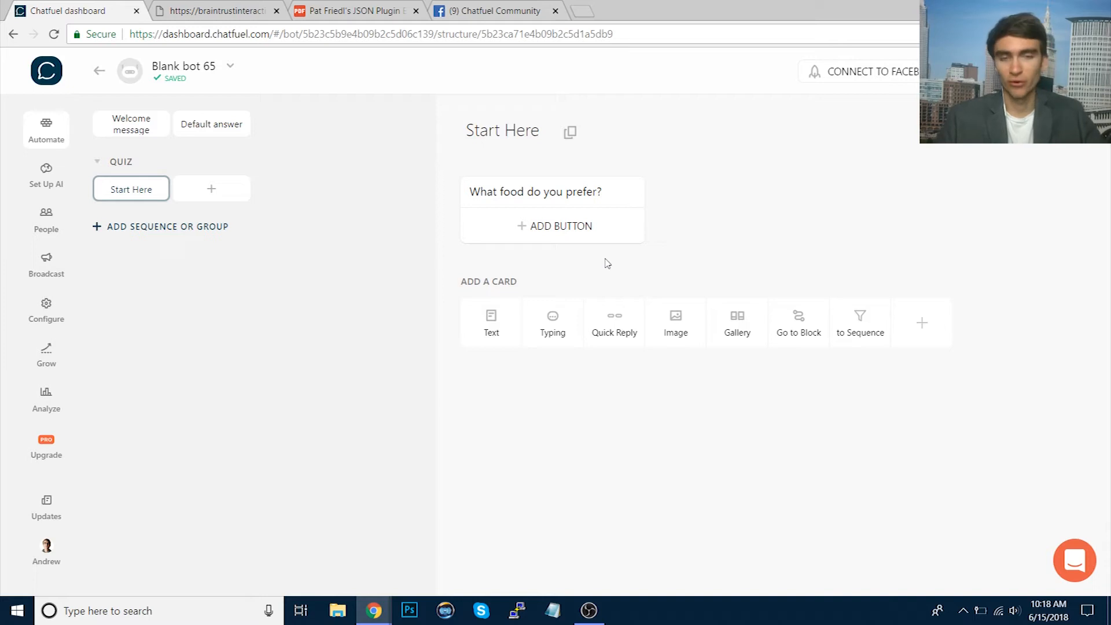
- Add a quick reply card with the option "Kibble" below the question and turn off AI processing of text replies
click(621, 315)
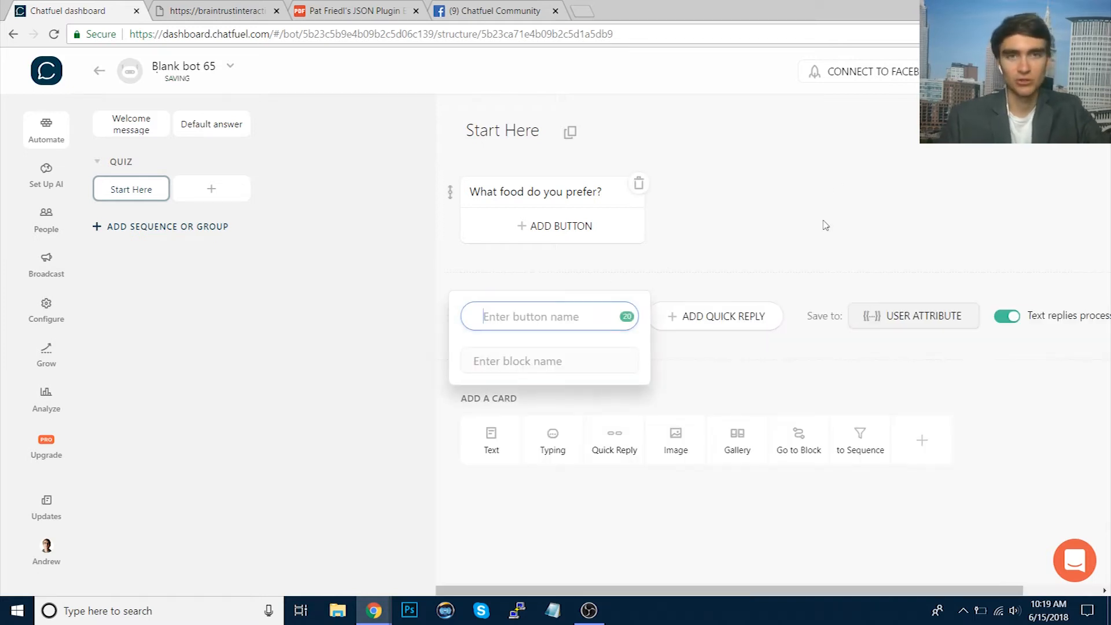
click(1014, 317)
click(565, 316)
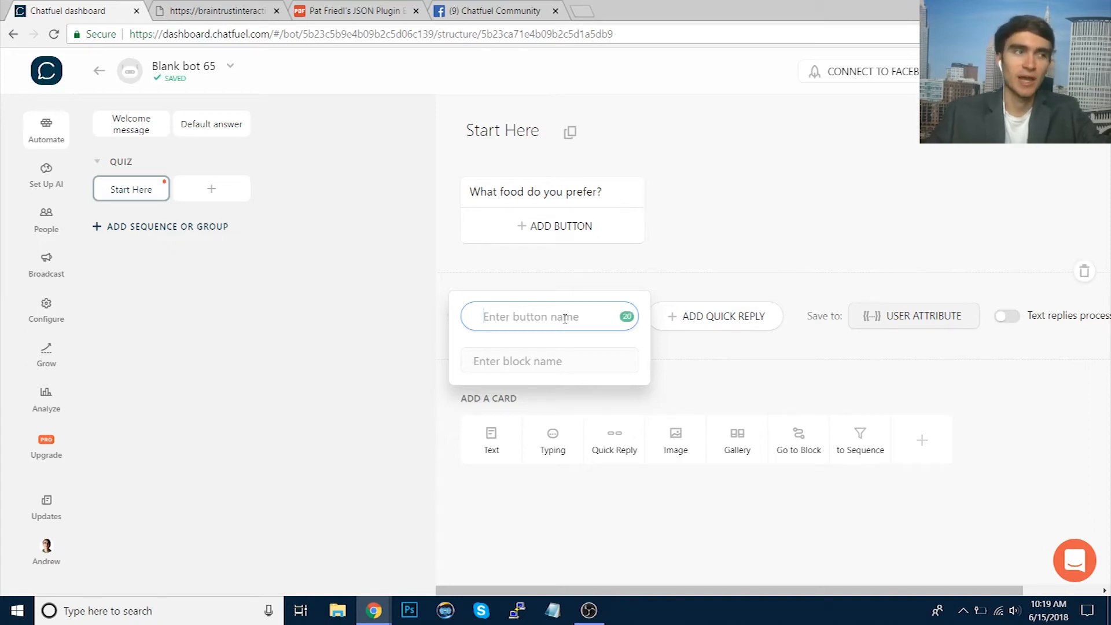
text(Kibble)
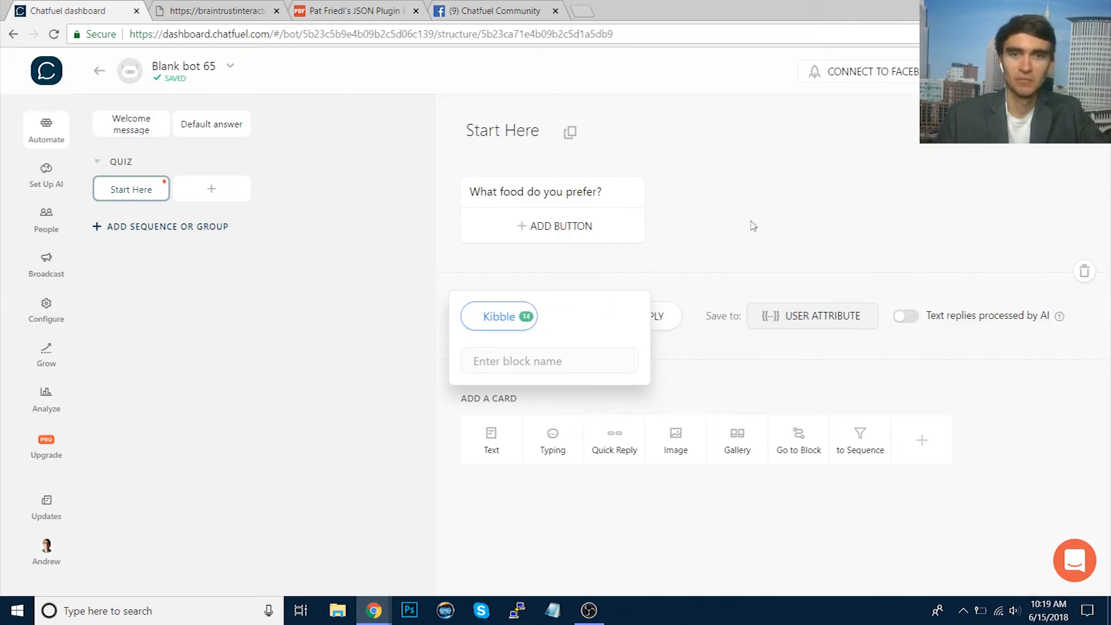
click(772, 217)
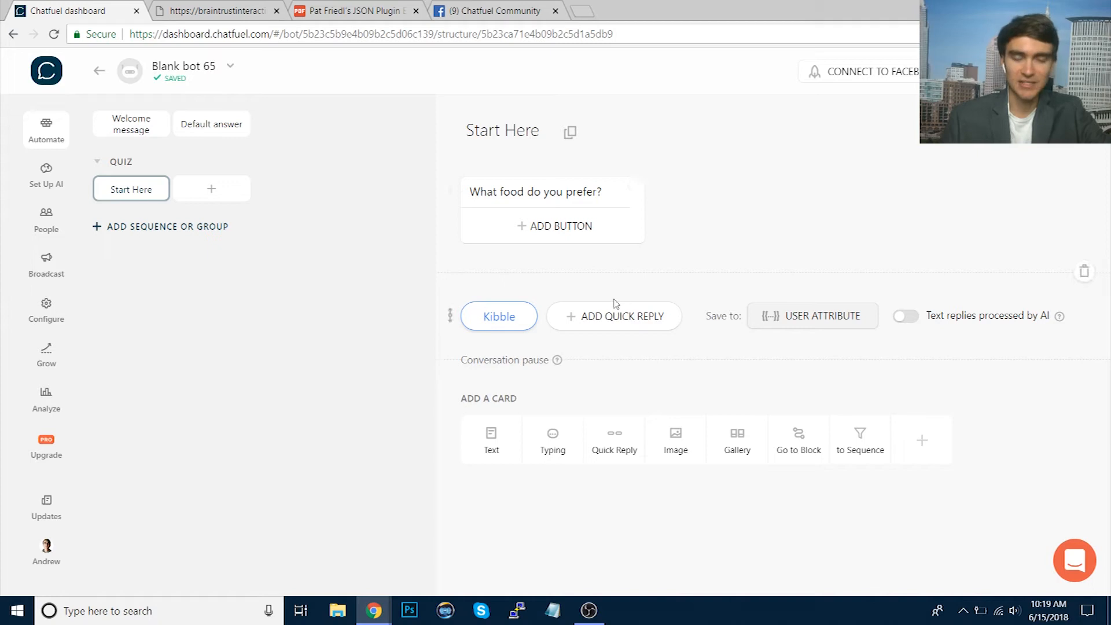
- Add a second quick reply option named "Bone" beside Kibble
click(603, 317)
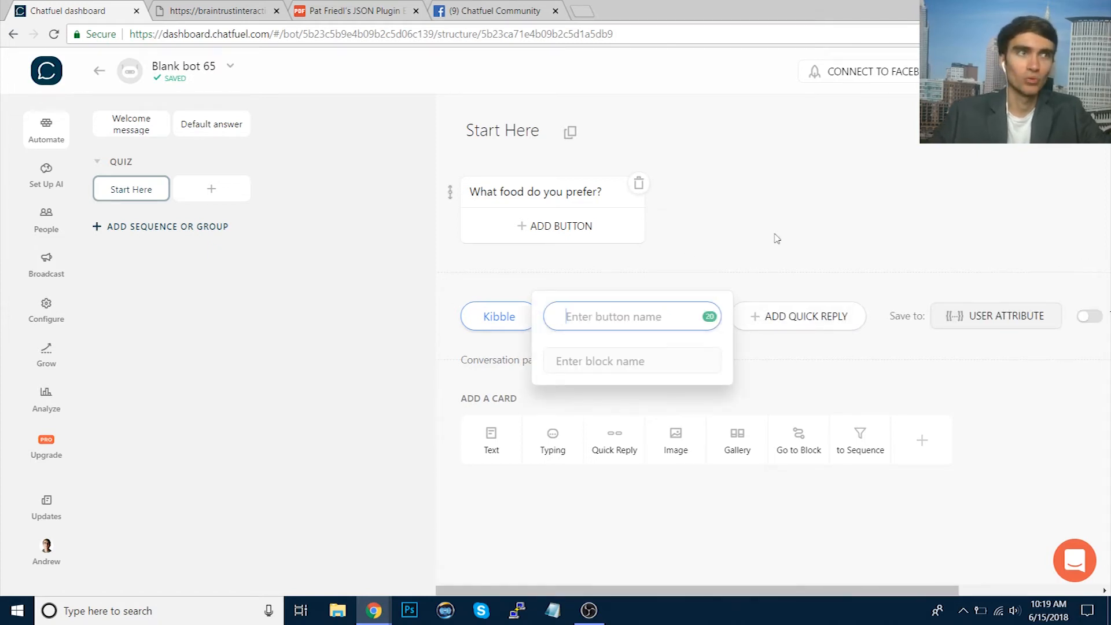
text(Bone)
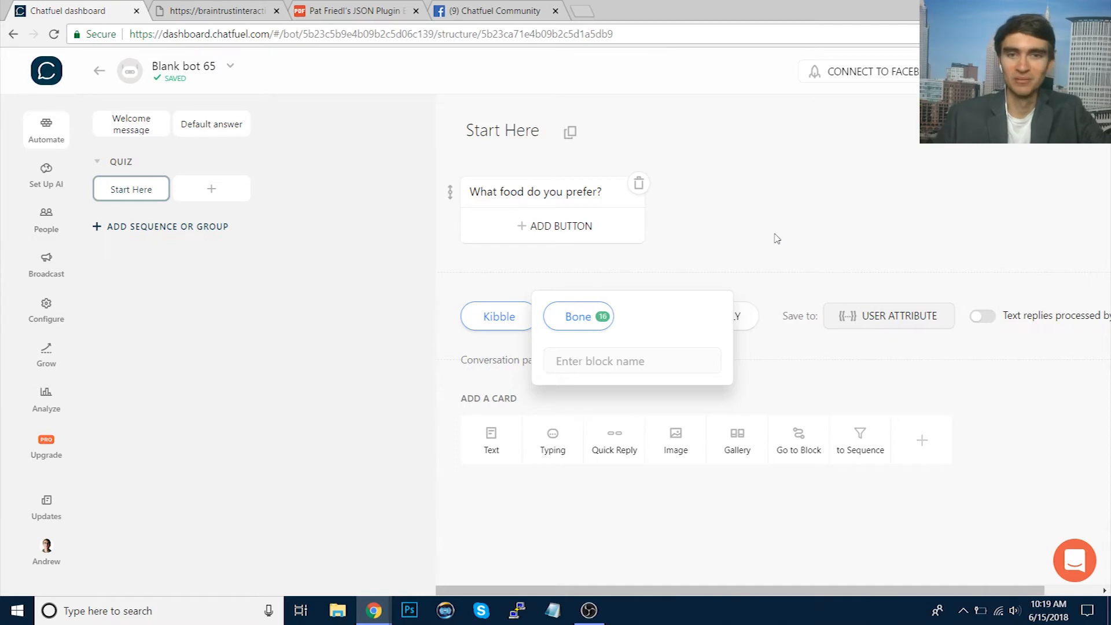
click(769, 253)
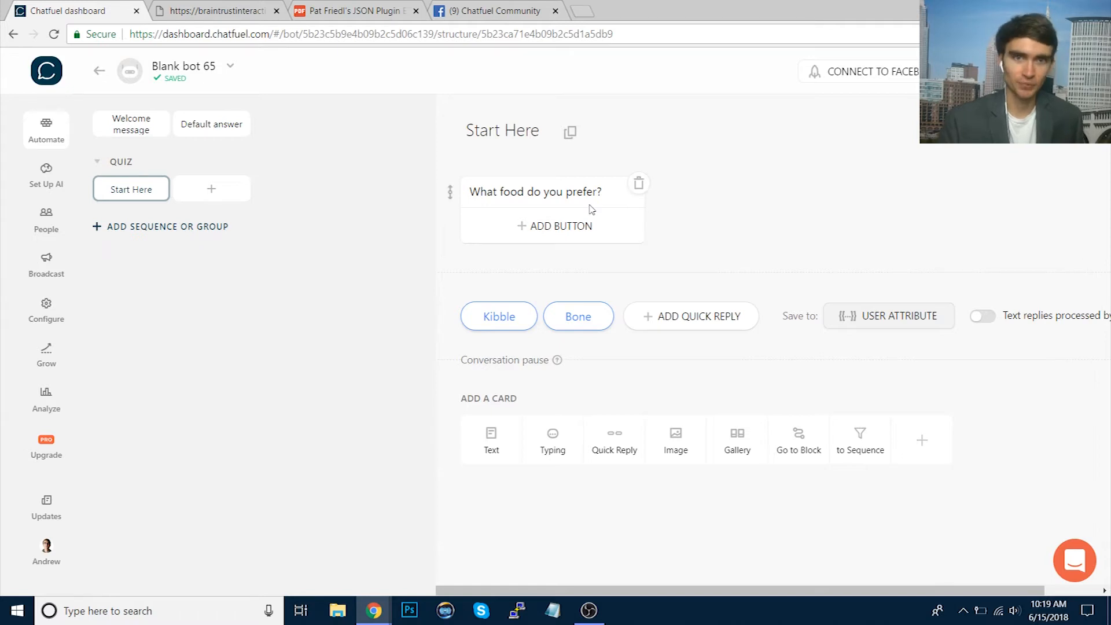
click(605, 193)
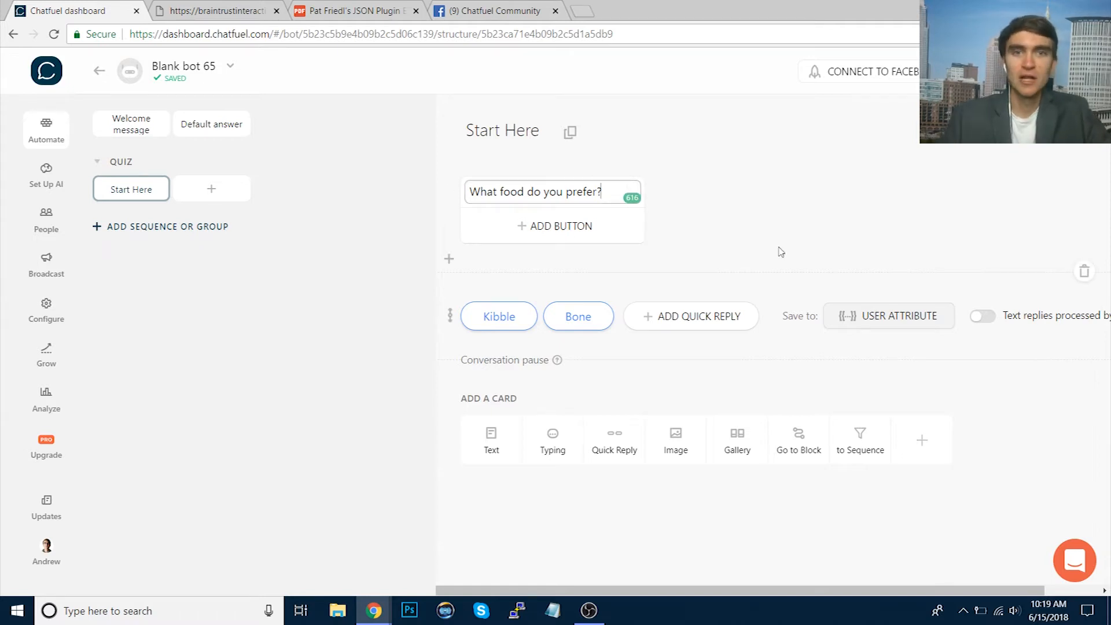
click(785, 219)
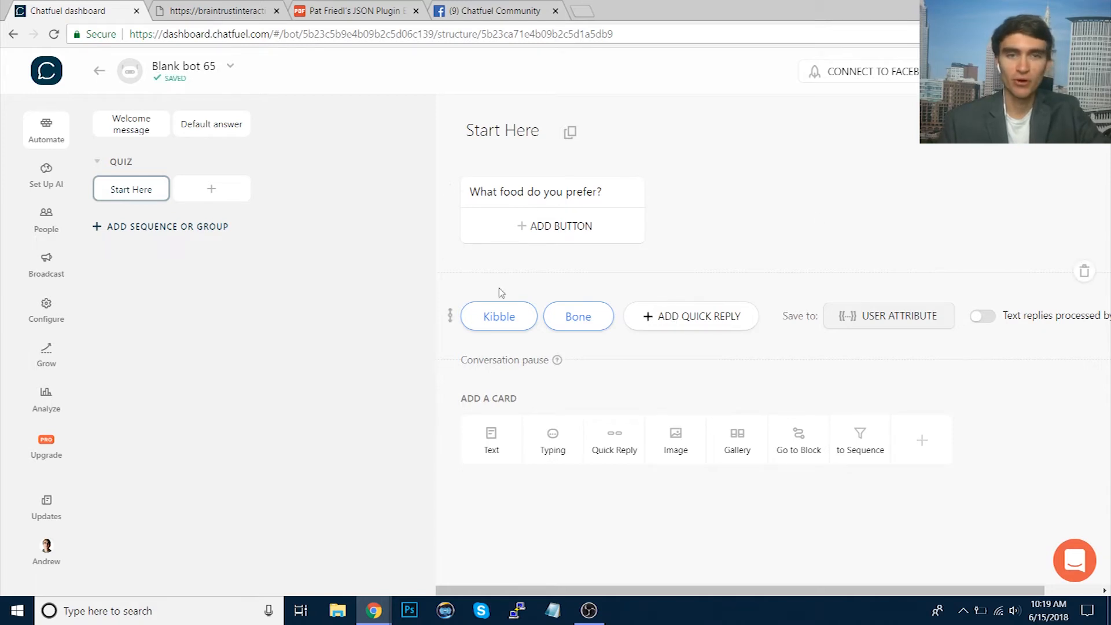
- Change the second quick reply's text from singular to "Bones"
click(586, 319)
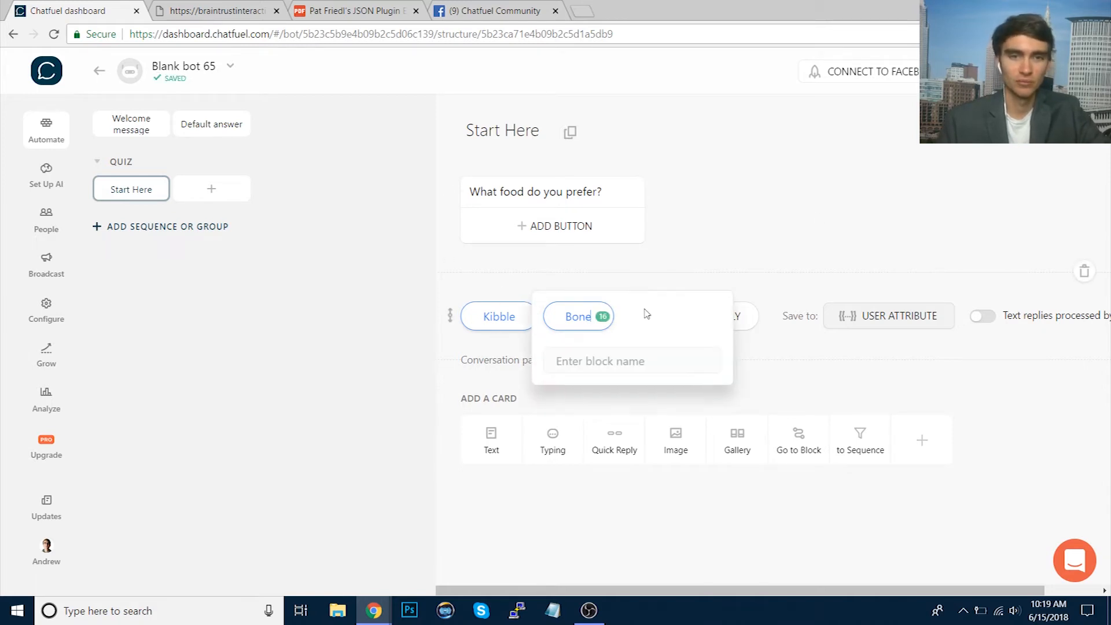
text(s)
click(776, 238)
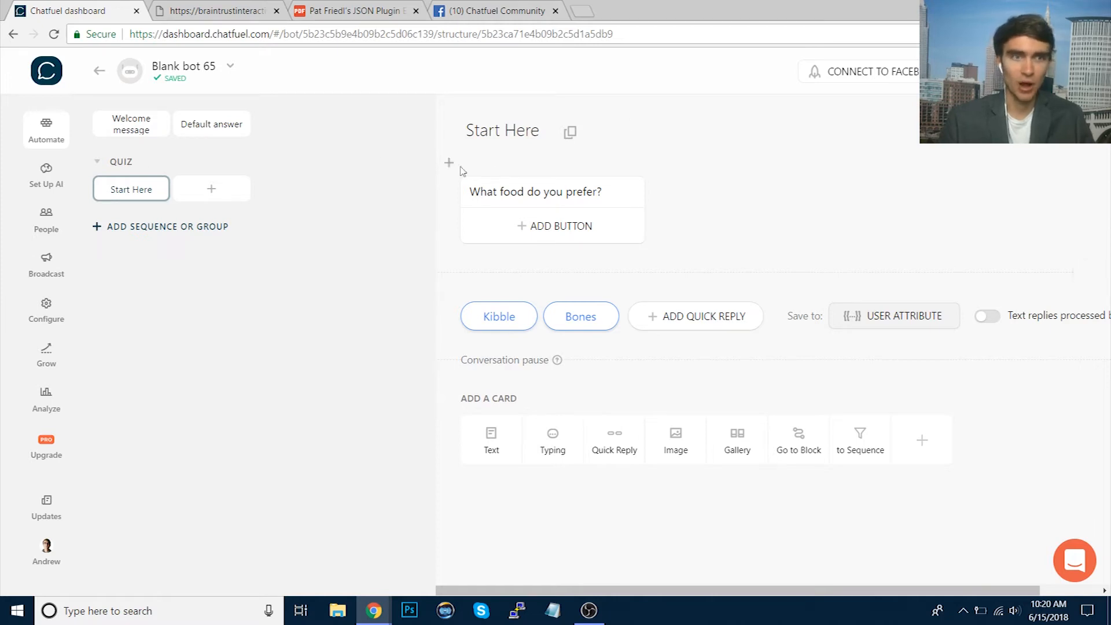
- Insert a Setup User Attribute card above the greeting in the Welcome message block, setting attribute cat to 0
click(153, 121)
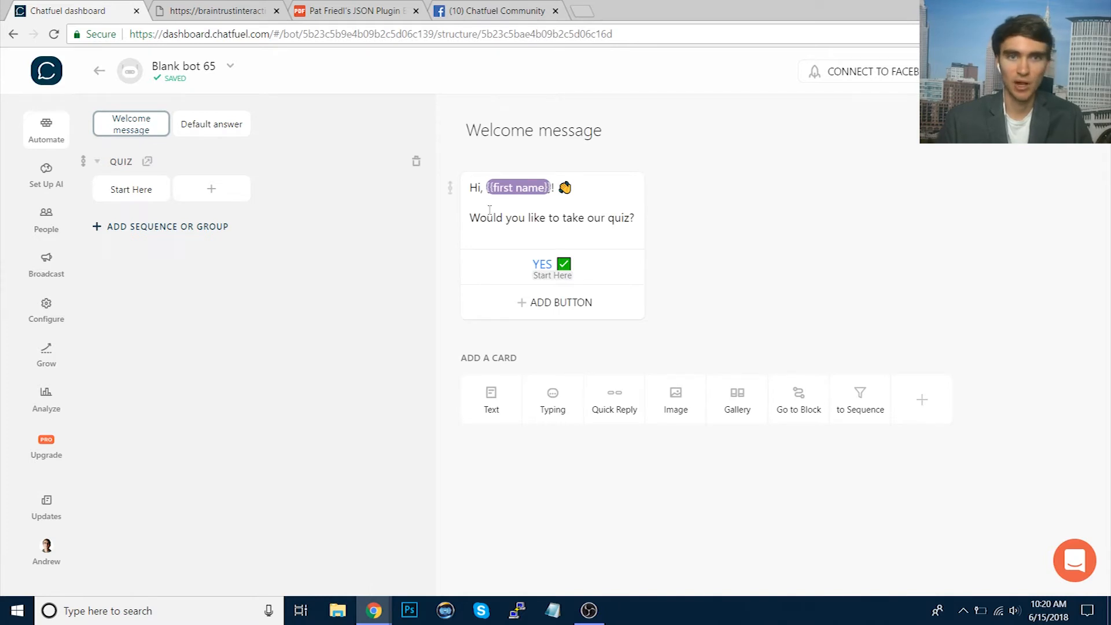
click(449, 160)
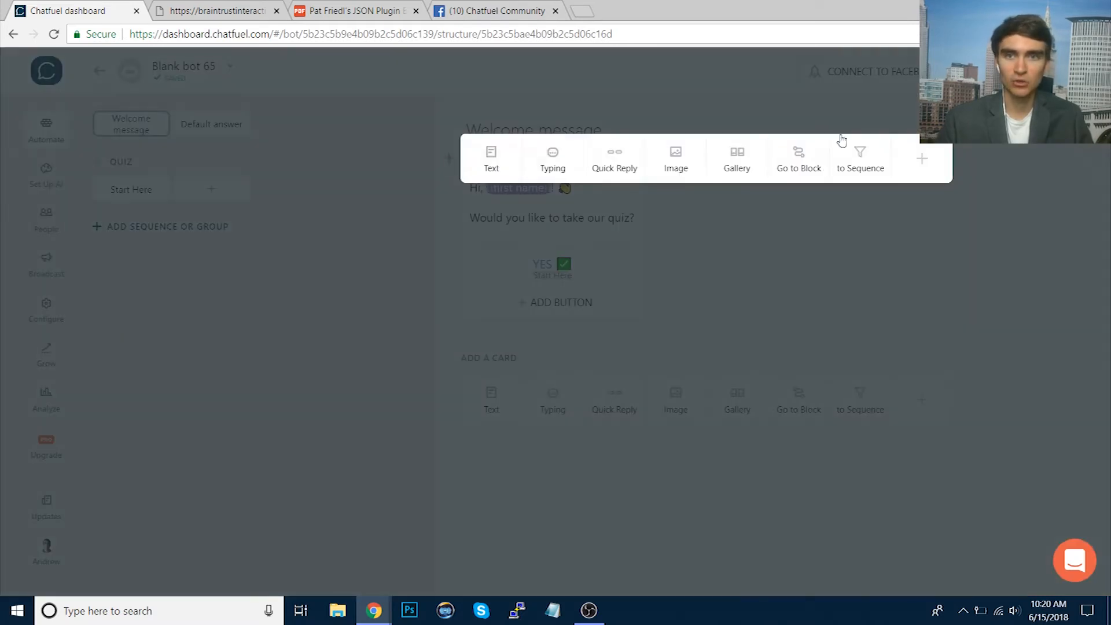
click(932, 162)
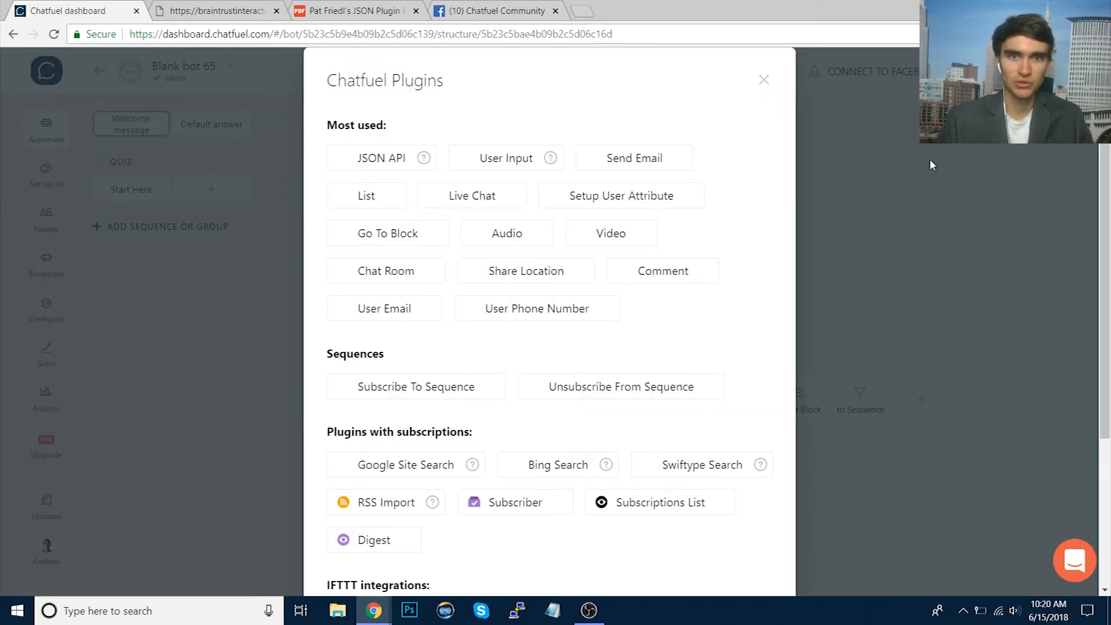
click(656, 205)
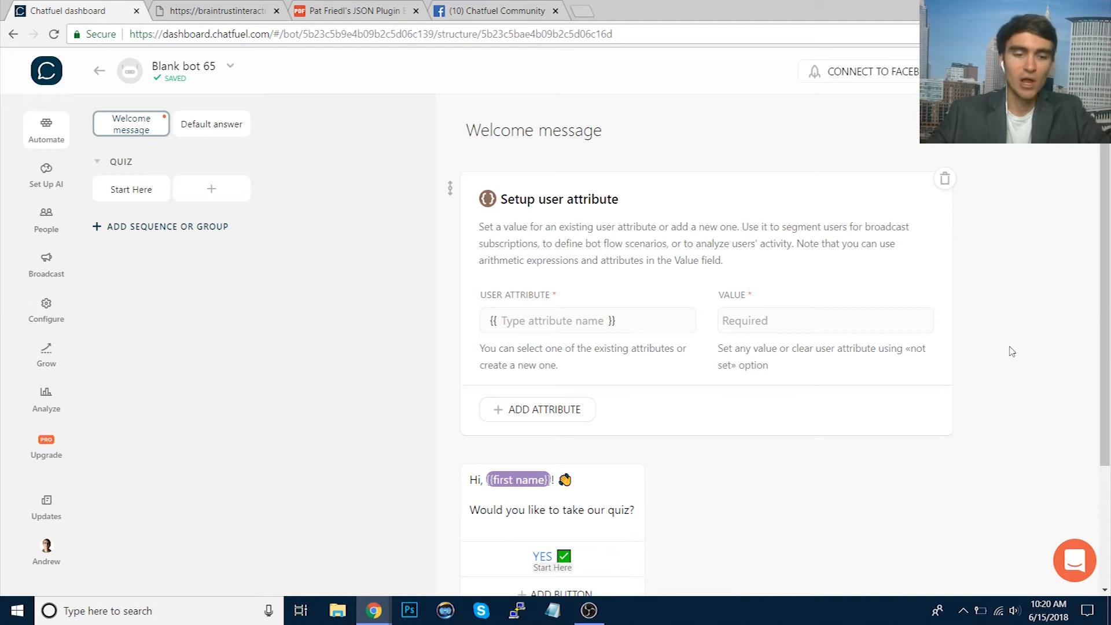
text(c)
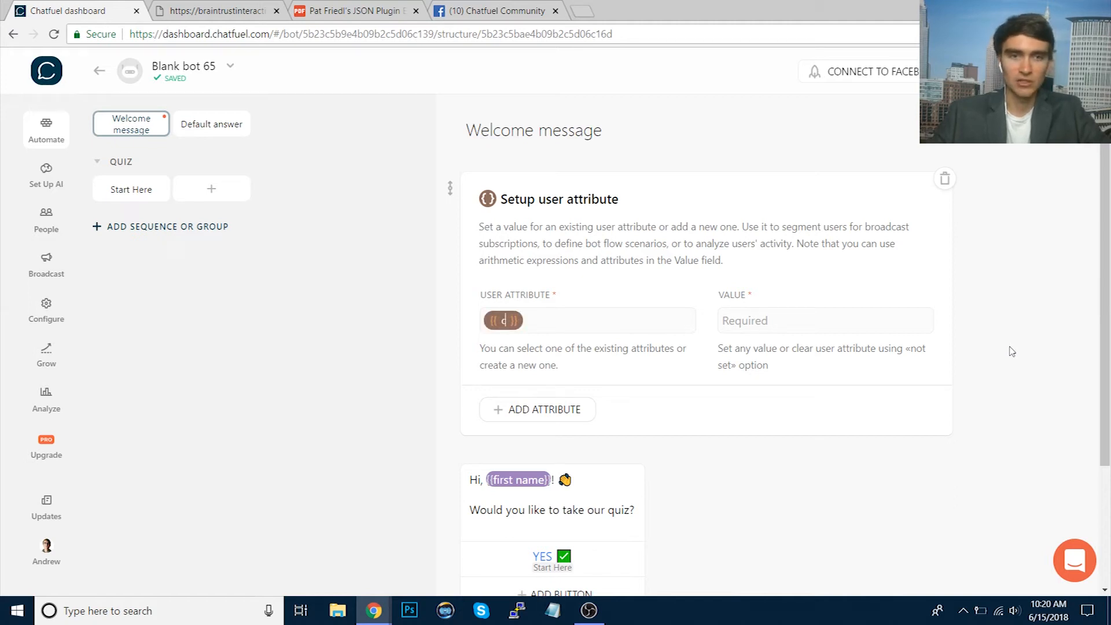
key(BackSpace)
text(cat)
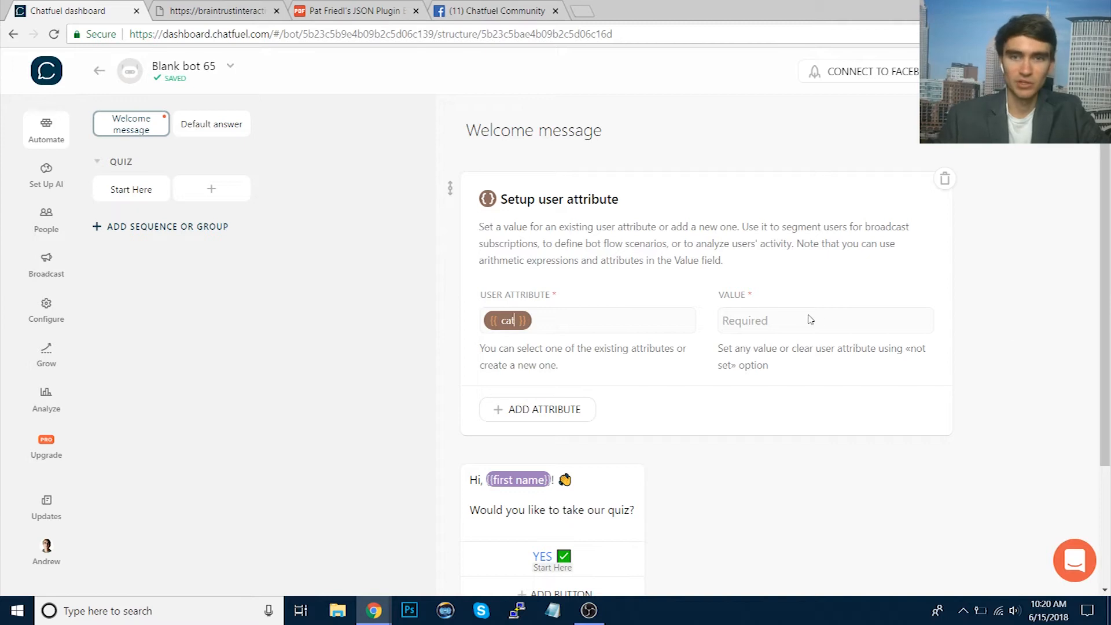
click(833, 329)
text(0)
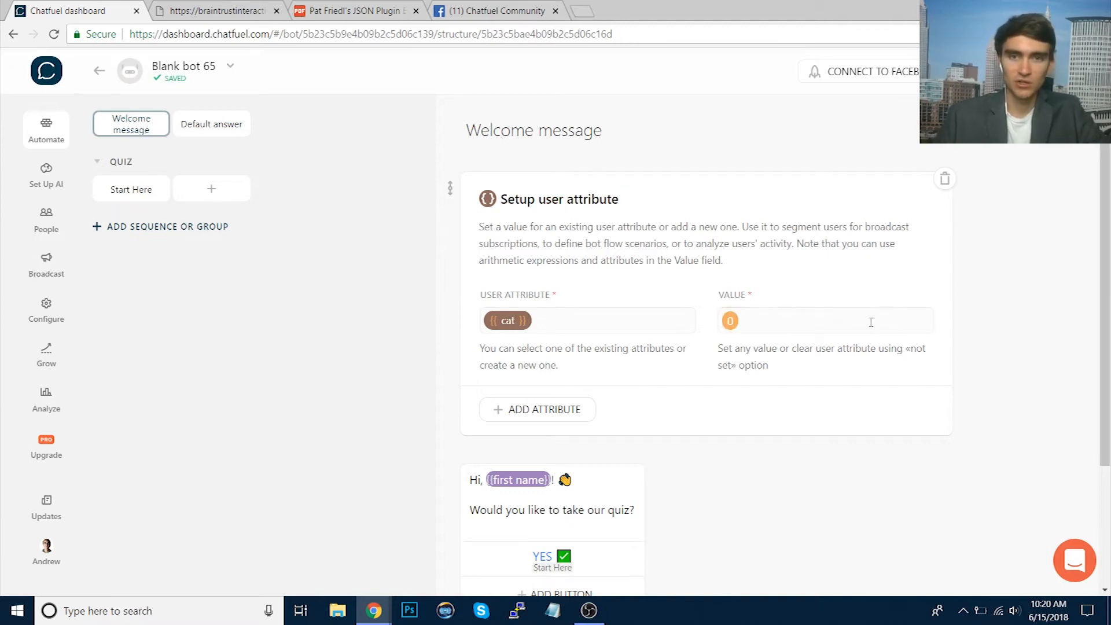
- Add a second attribute named dog with the value 0 to the Welcome message's user attribute card
click(526, 417)
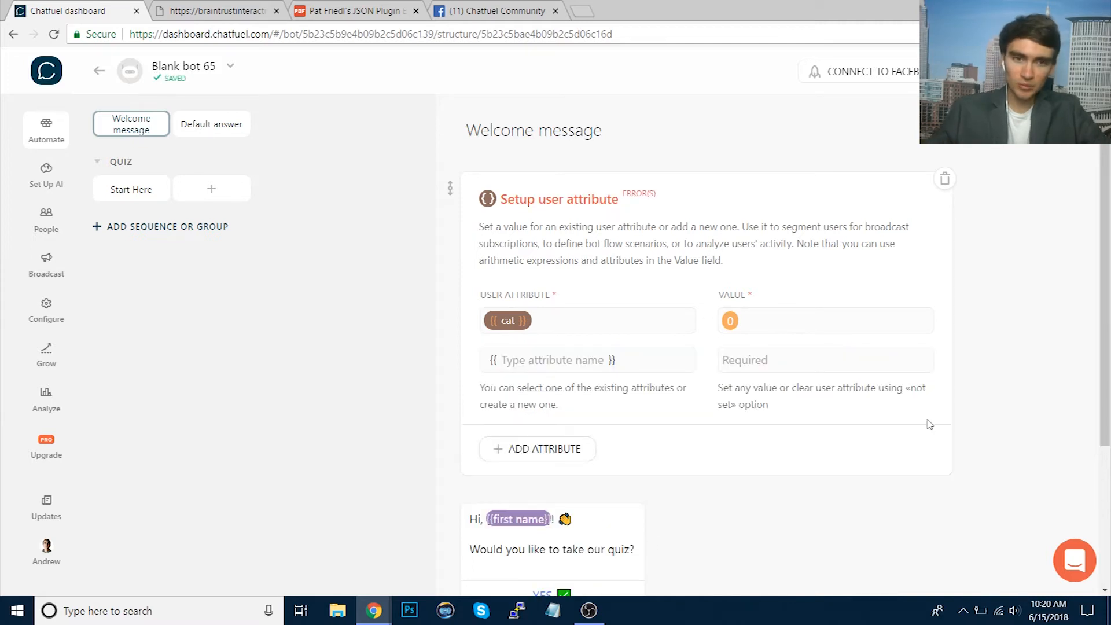
text(dog)
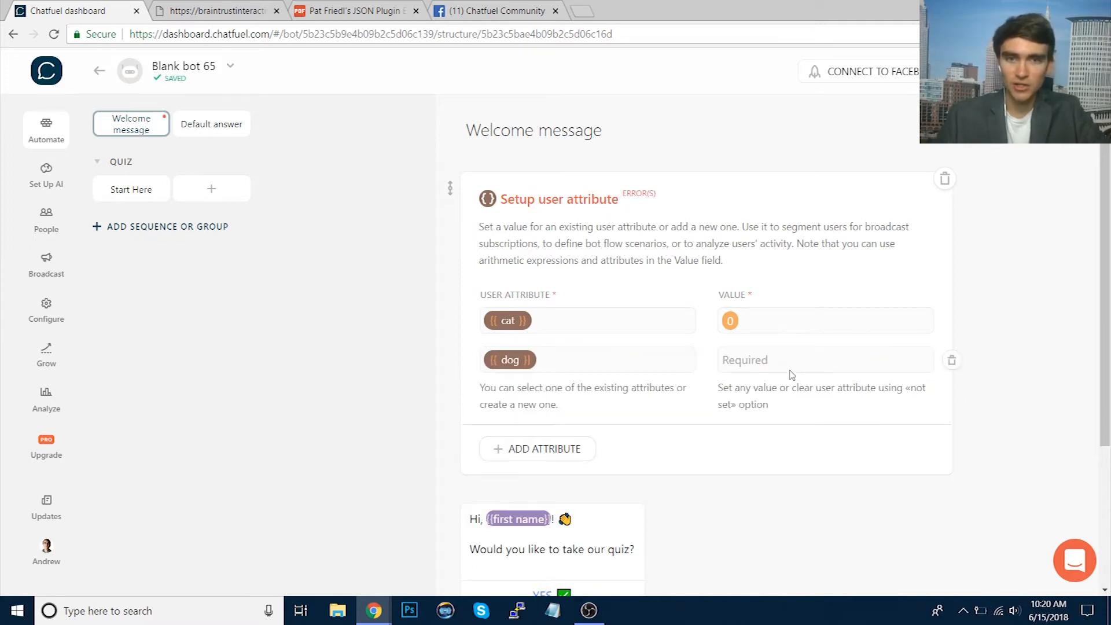
text(0)
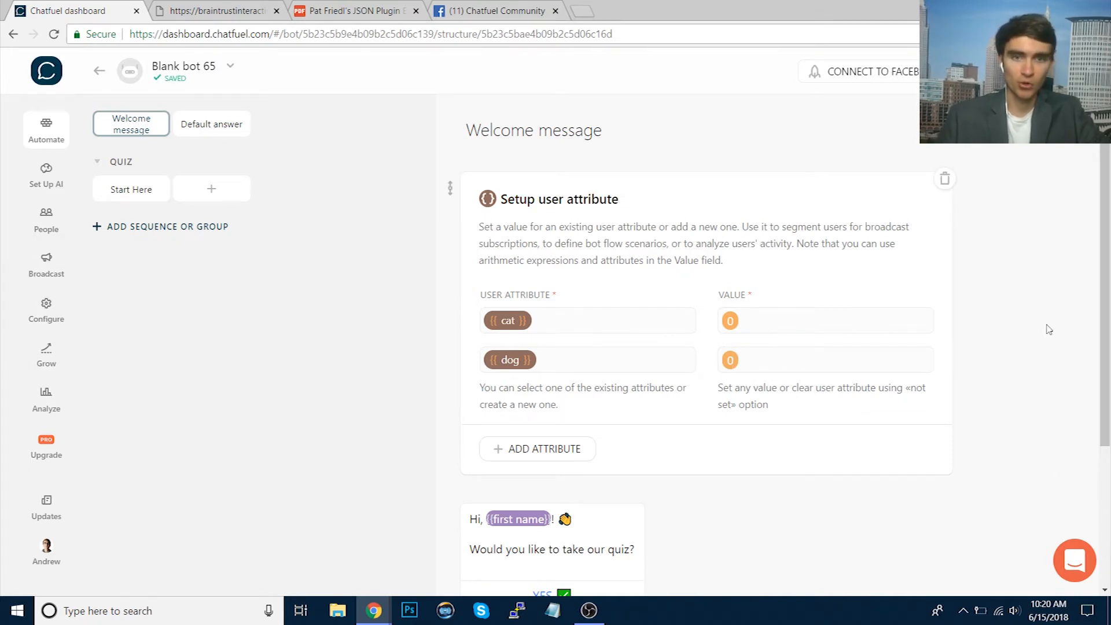
- In the Start Here block, link the Kibble quick reply to a newly created block named "Cat"
scroll(1049, 330, down, 4)
click(134, 194)
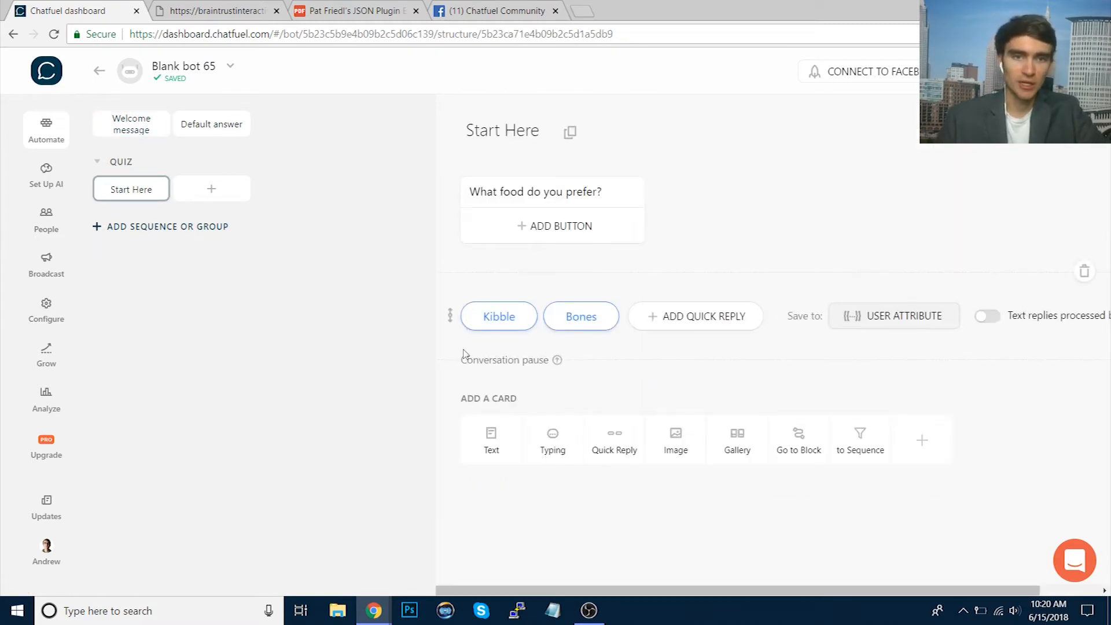
click(497, 317)
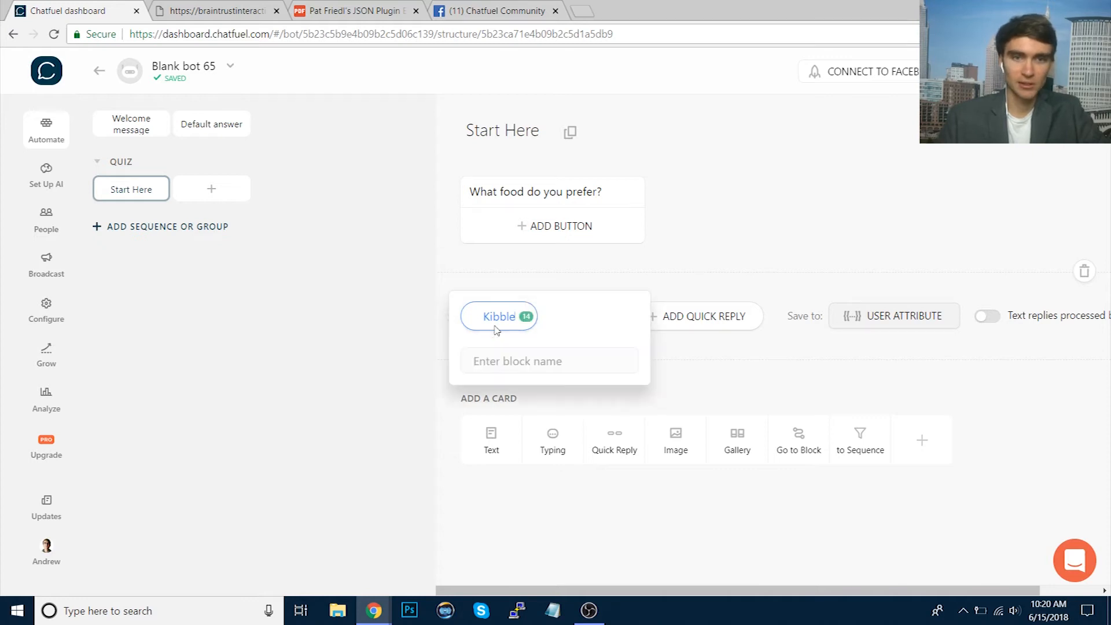
click(510, 363)
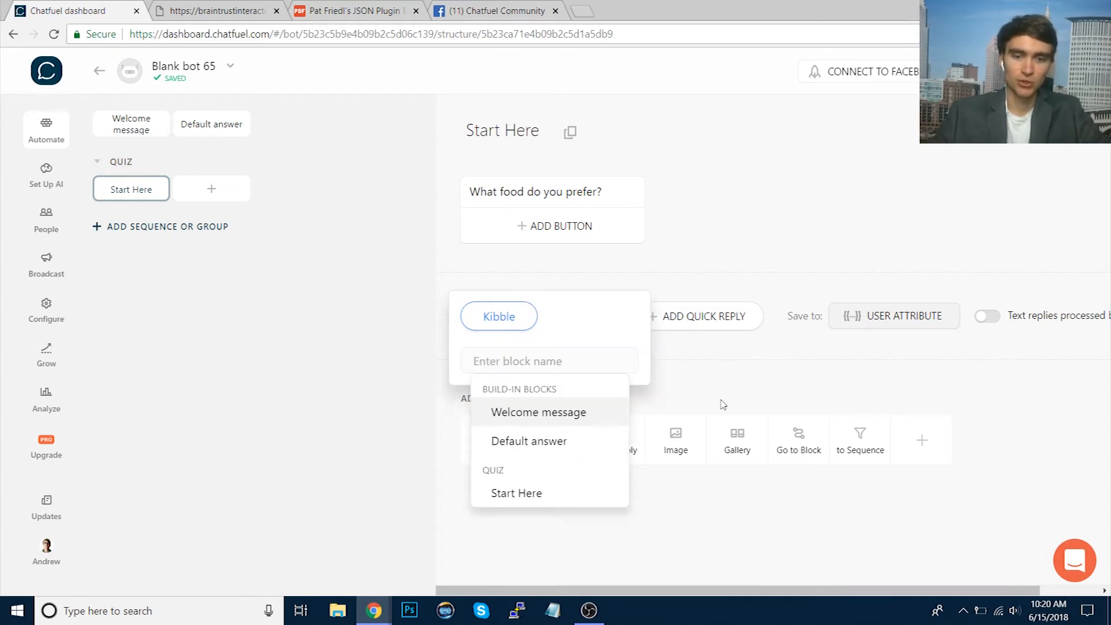
text(Cat)
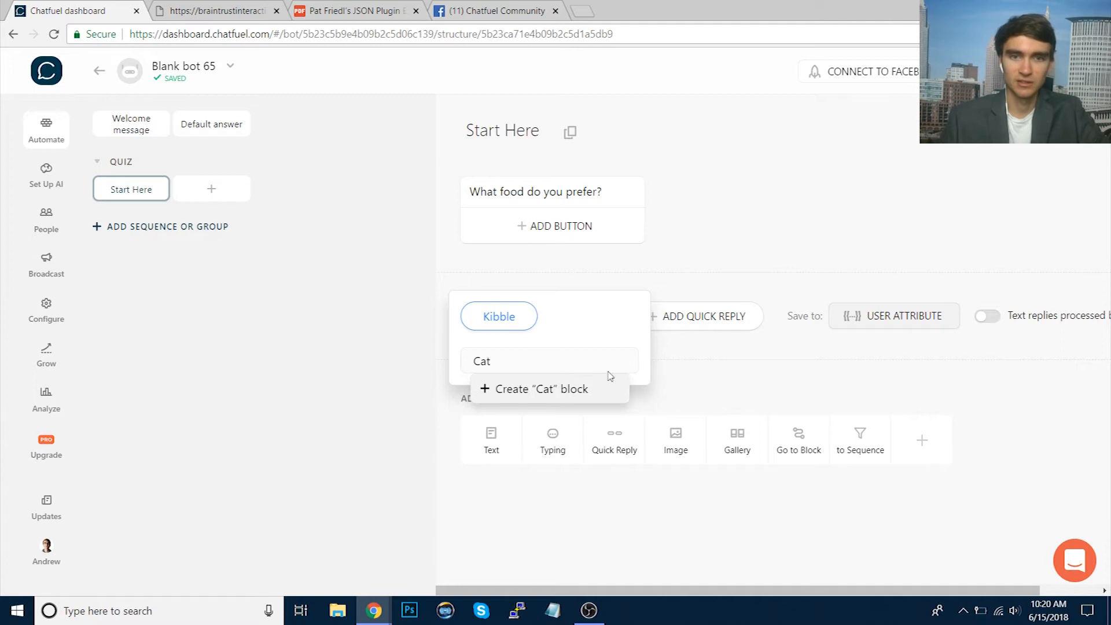
click(566, 391)
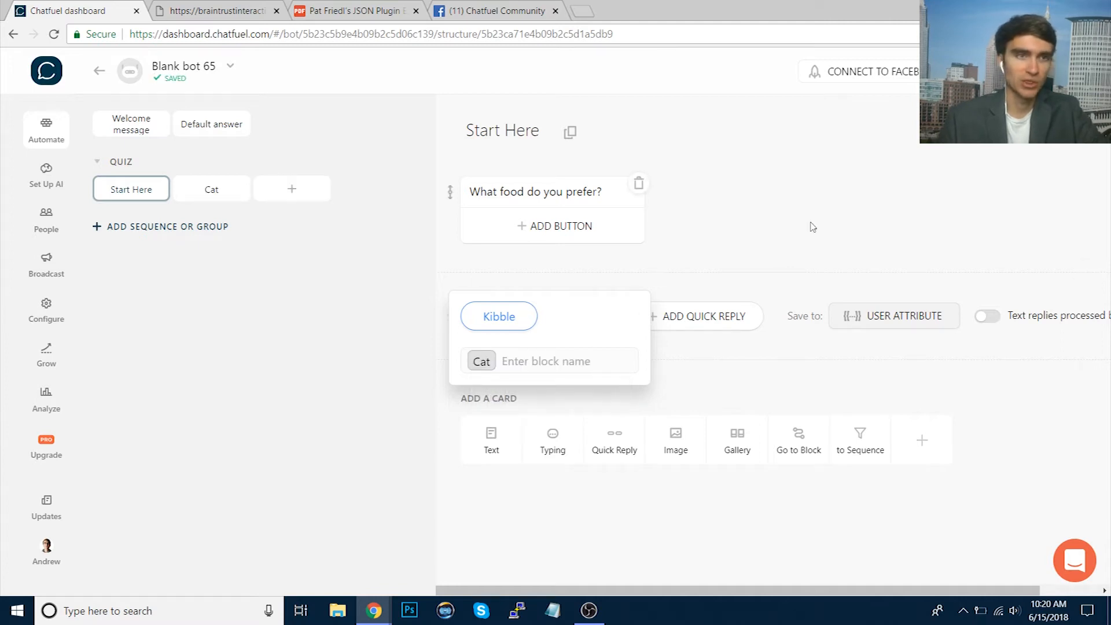
click(860, 197)
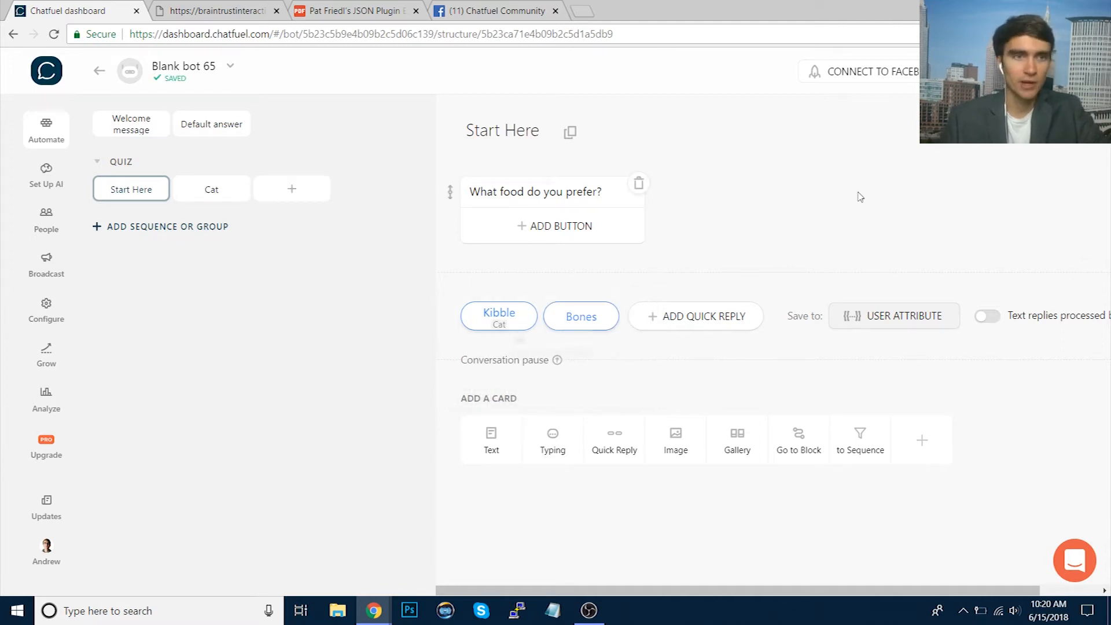
- Create a block named "Dog" from the Bones quick reply and link the reply to it
click(583, 317)
click(591, 359)
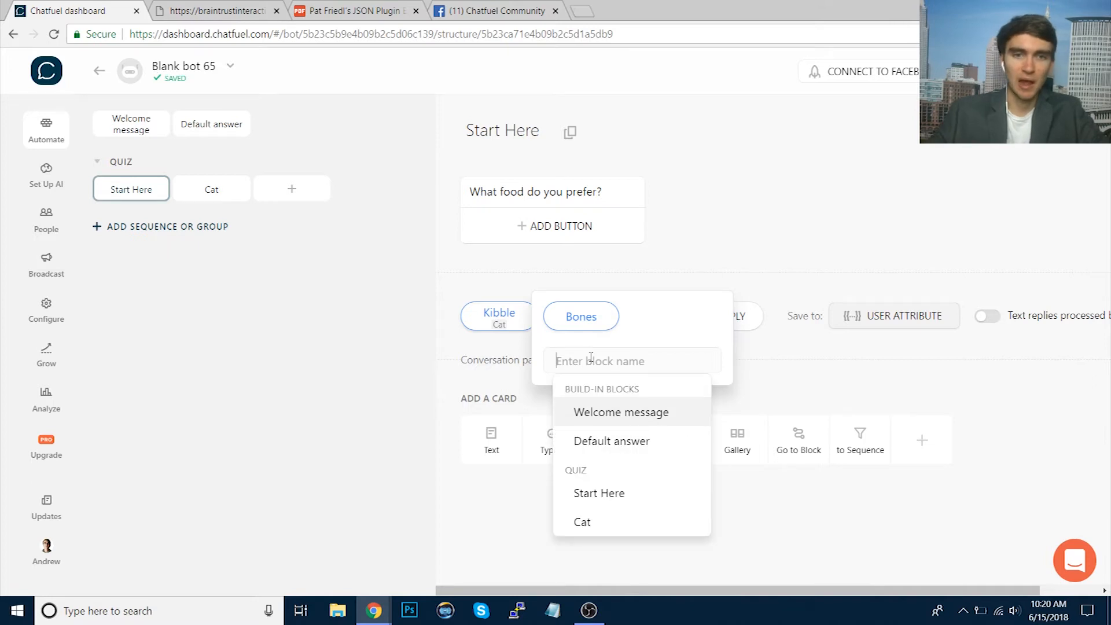
text(Dog)
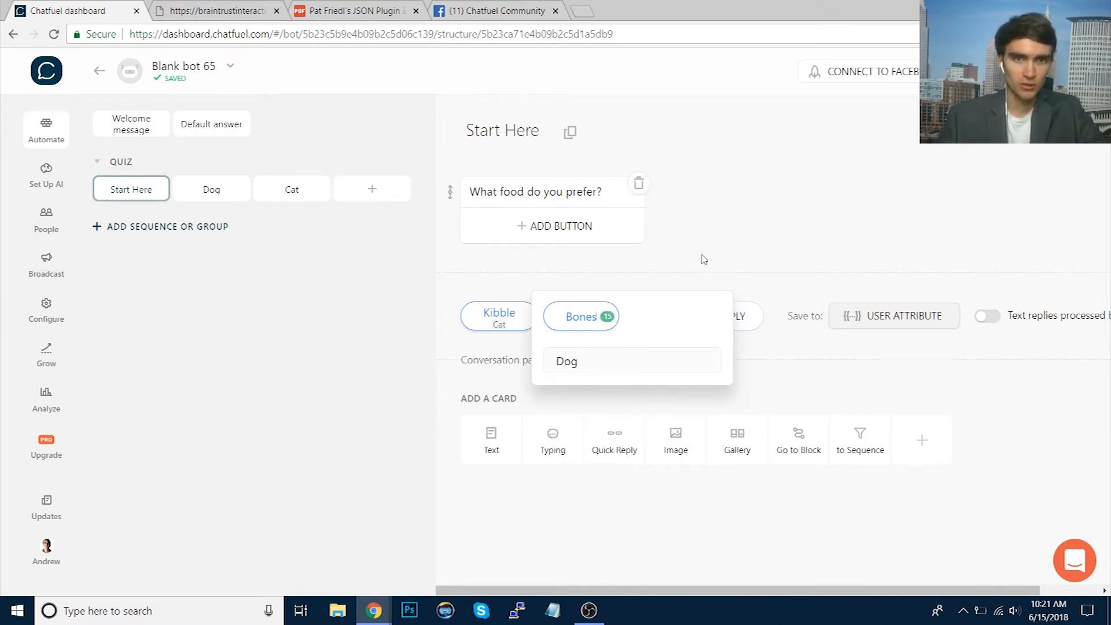
click(617, 366)
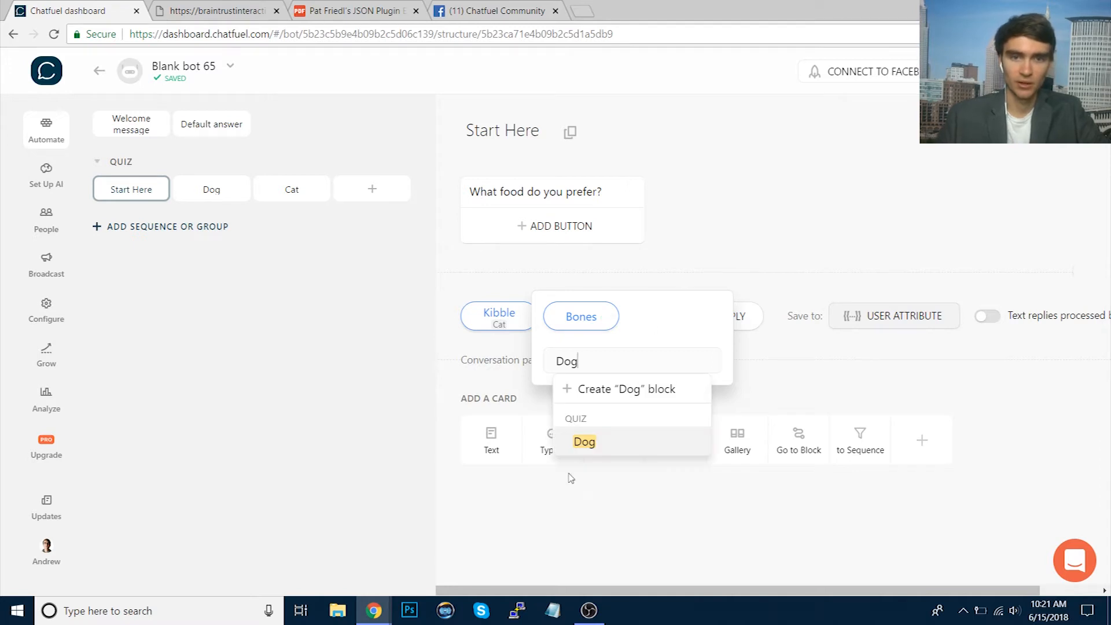
click(584, 441)
click(729, 514)
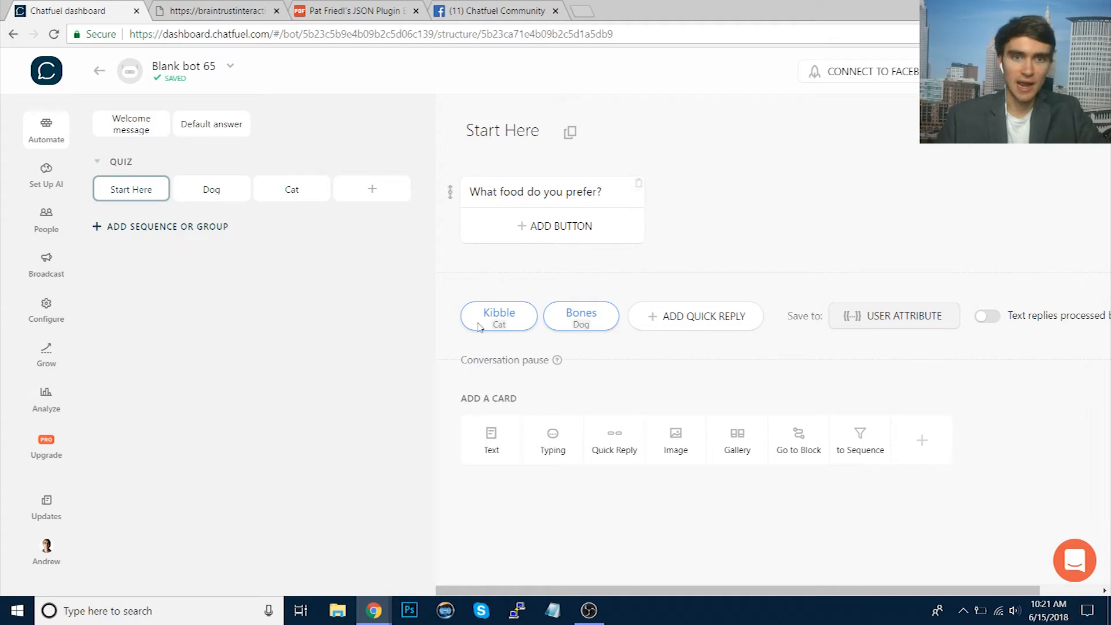
- Move the Cat block ahead of Dog and give it a Setup User Attribute card setting cat to {{cat}}+1
click(291, 190)
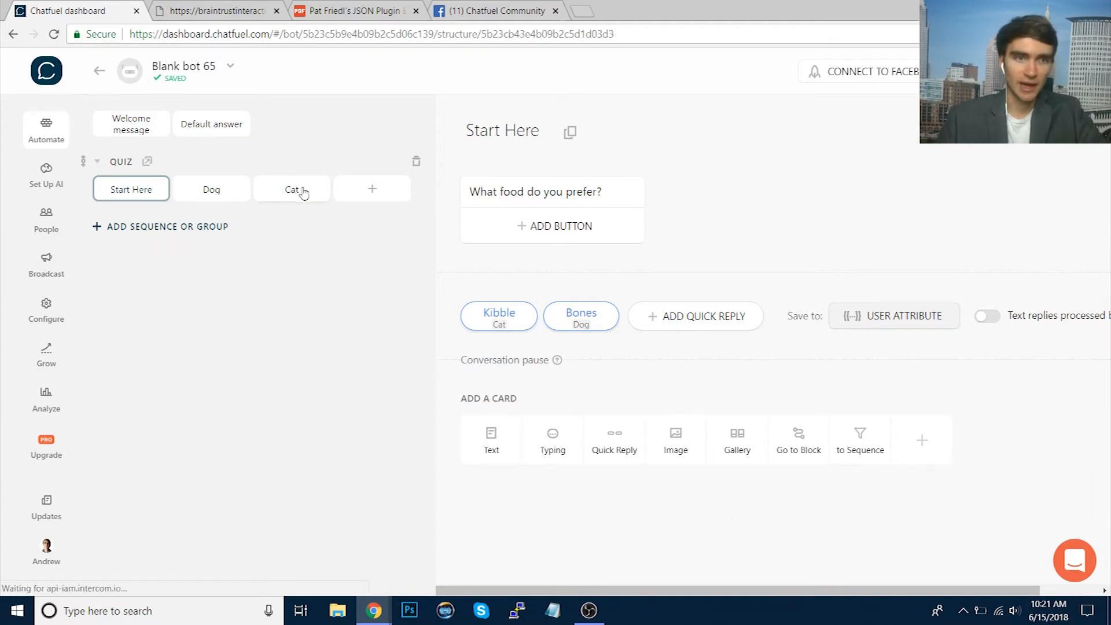
drag(291, 191, 203, 191)
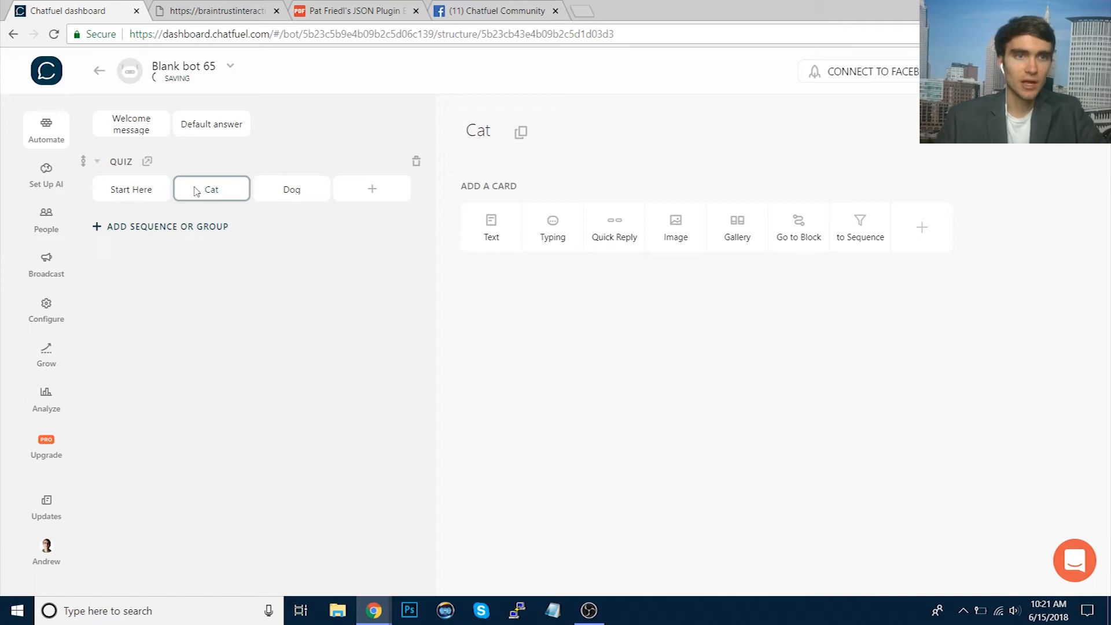
click(901, 232)
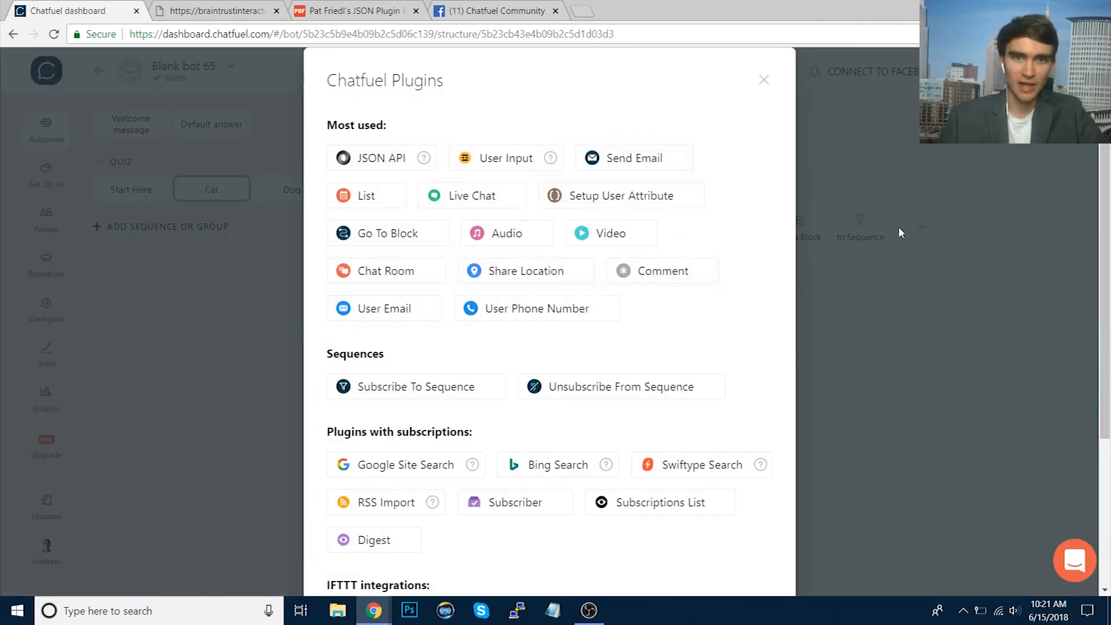
click(617, 197)
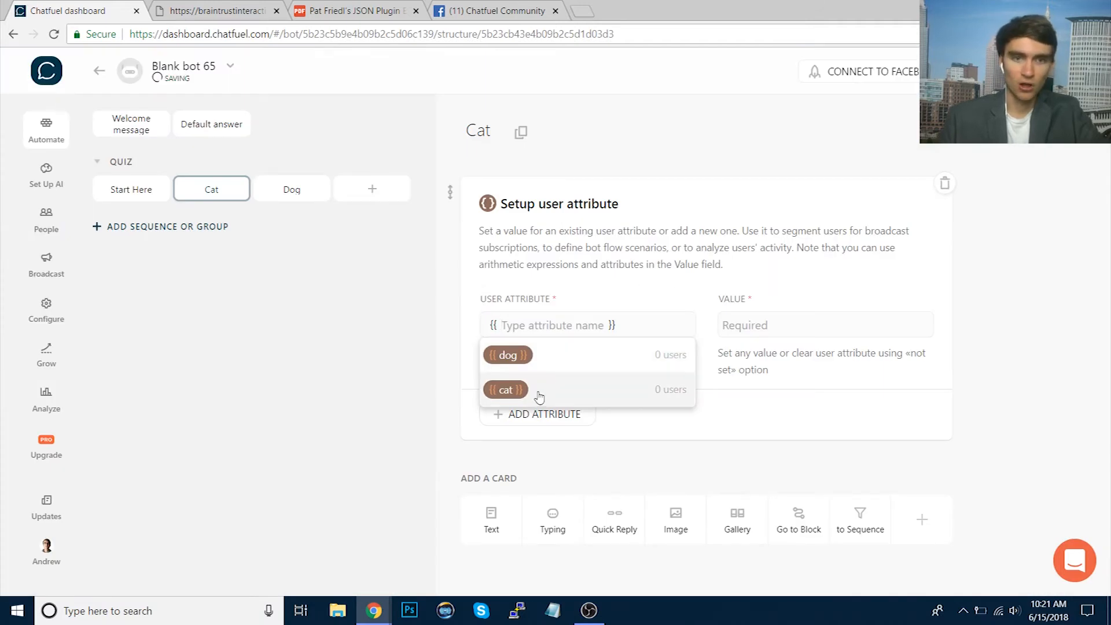
click(539, 397)
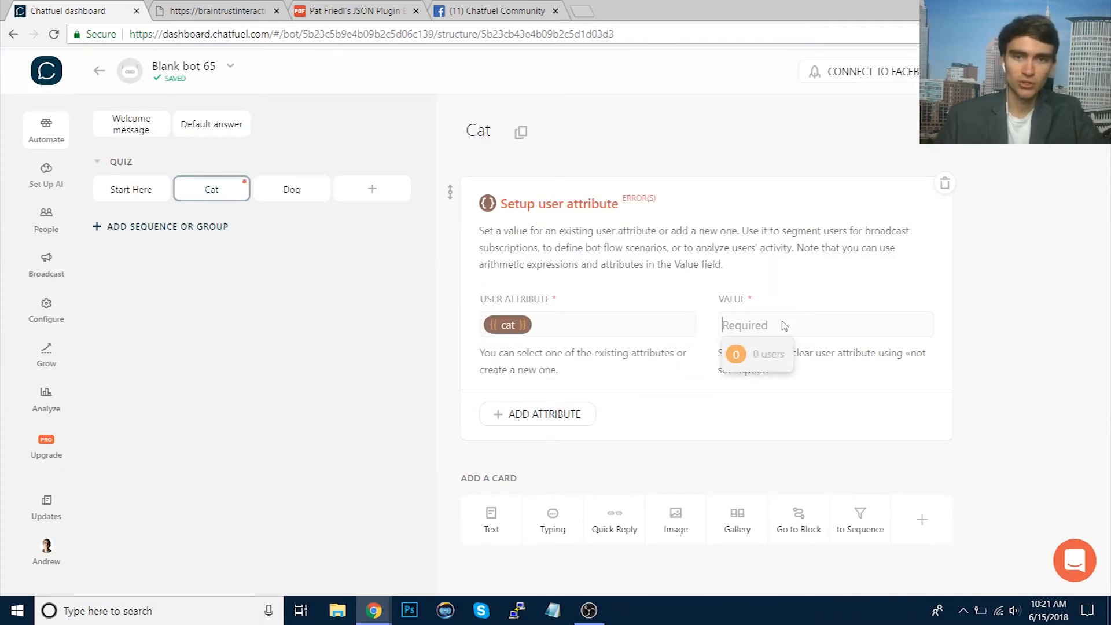
text({{)
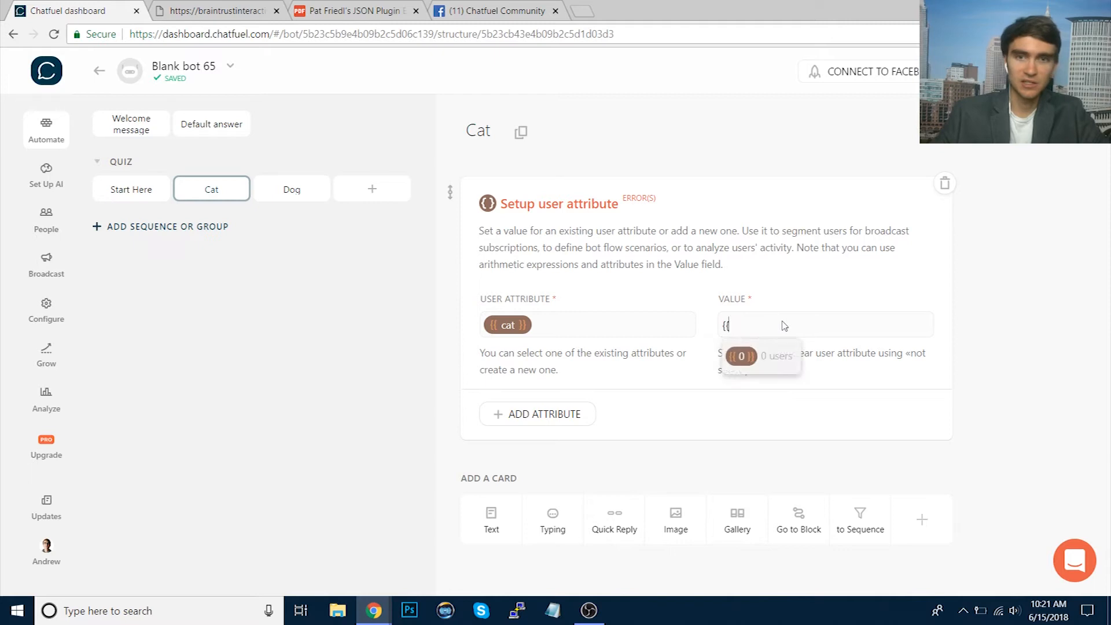
text(cat}}+1)
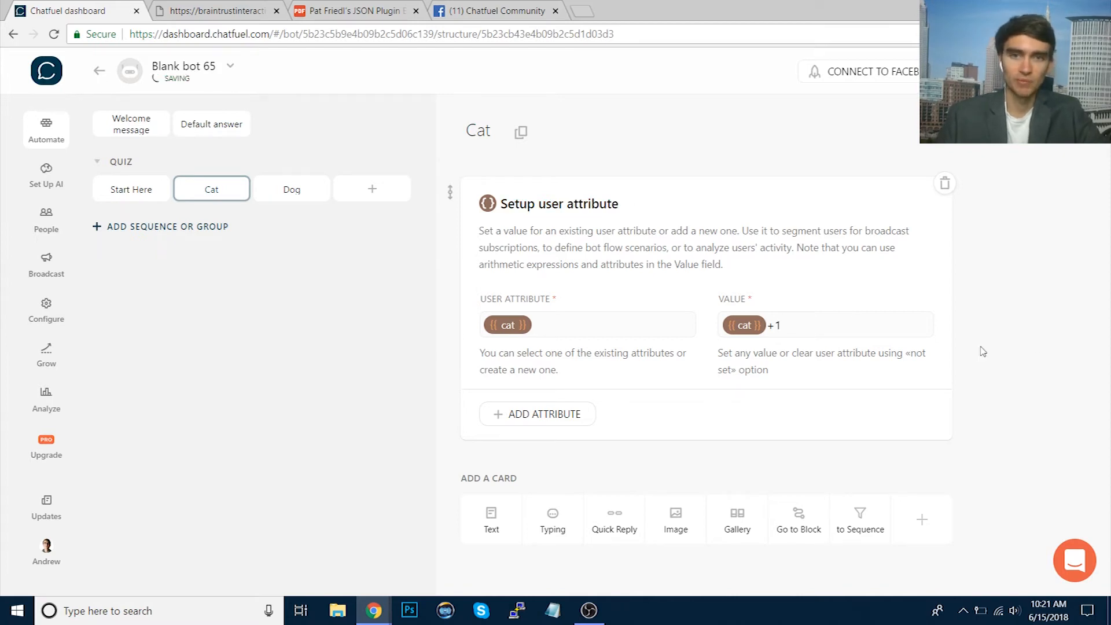
- Review how the cat attribute is set in the Welcome message and Cat blocks, and revisit the Start Here block
click(137, 122)
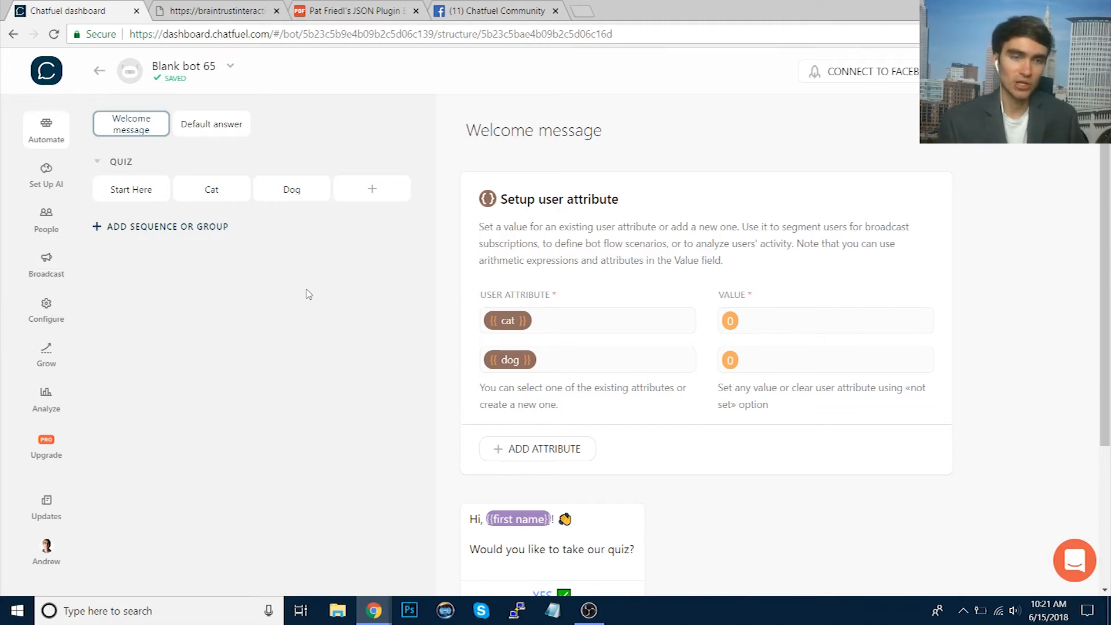
click(289, 189)
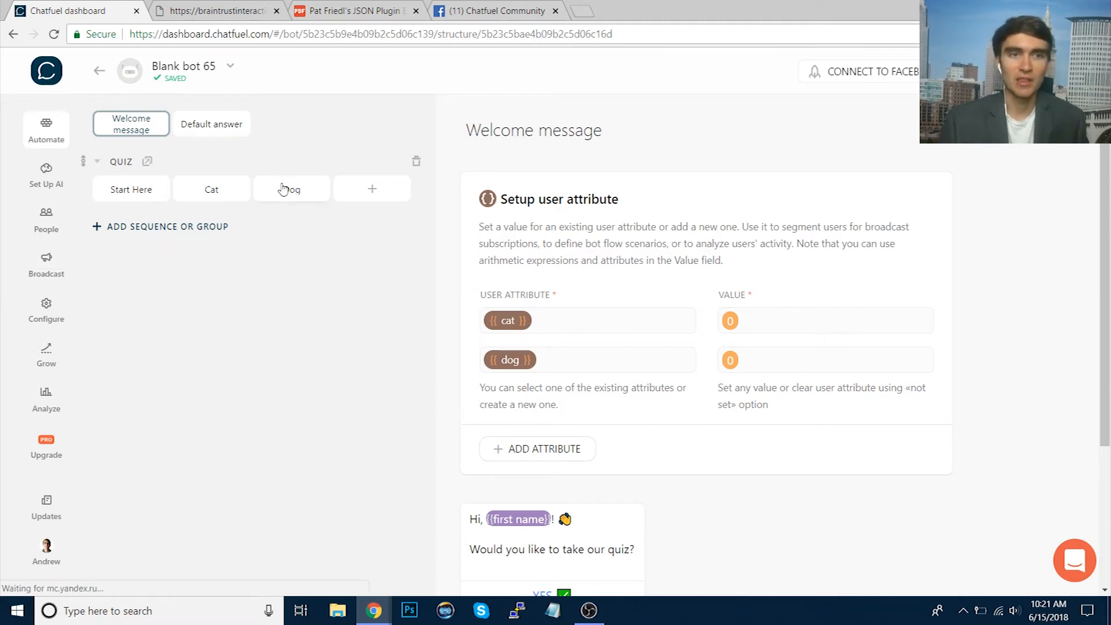
click(210, 194)
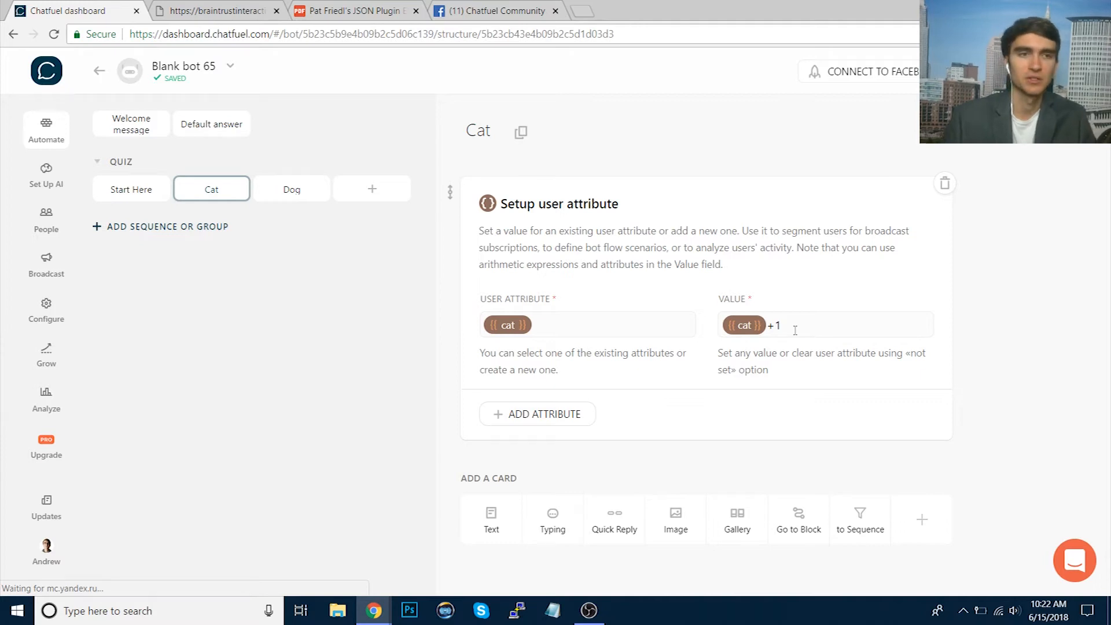
click(130, 192)
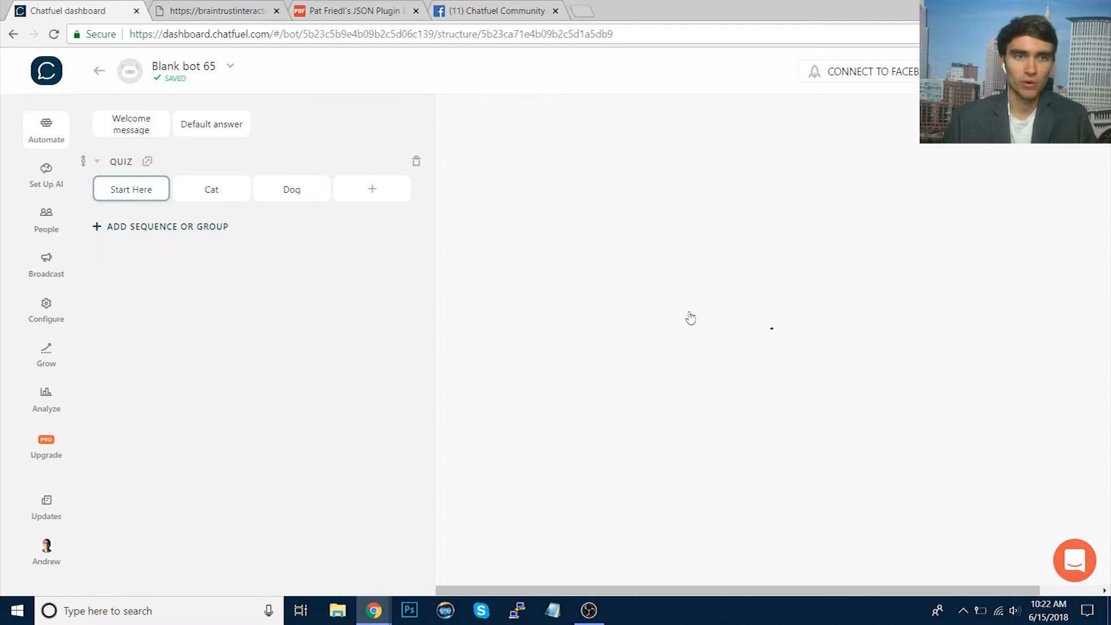
- Give the Dog block a Setup User Attribute card that sets dog to {{dog}}+1
click(284, 196)
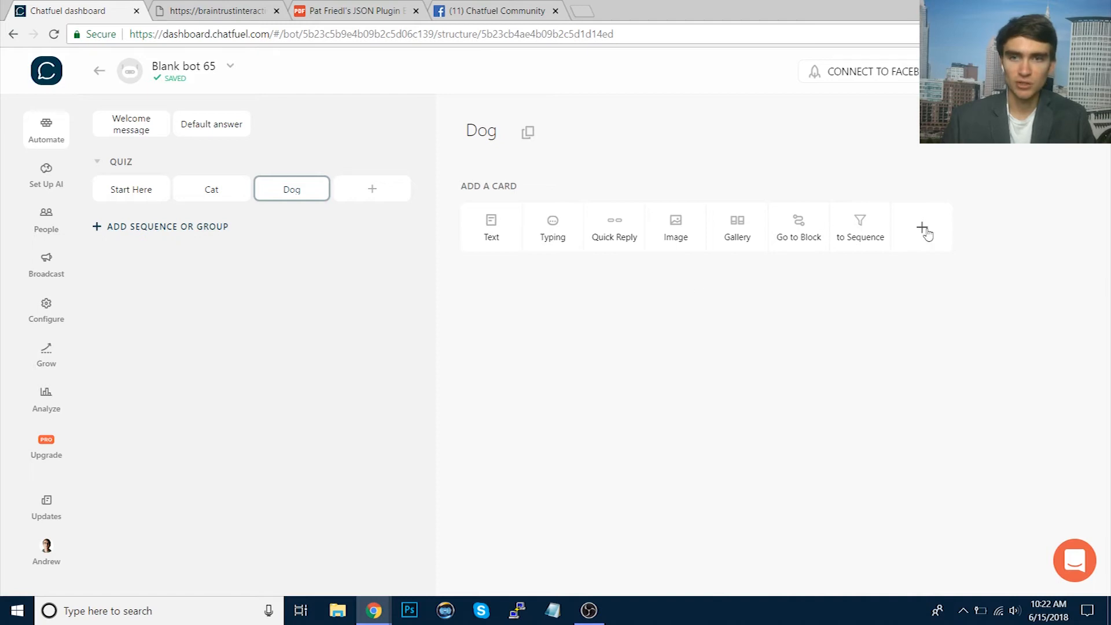
click(926, 231)
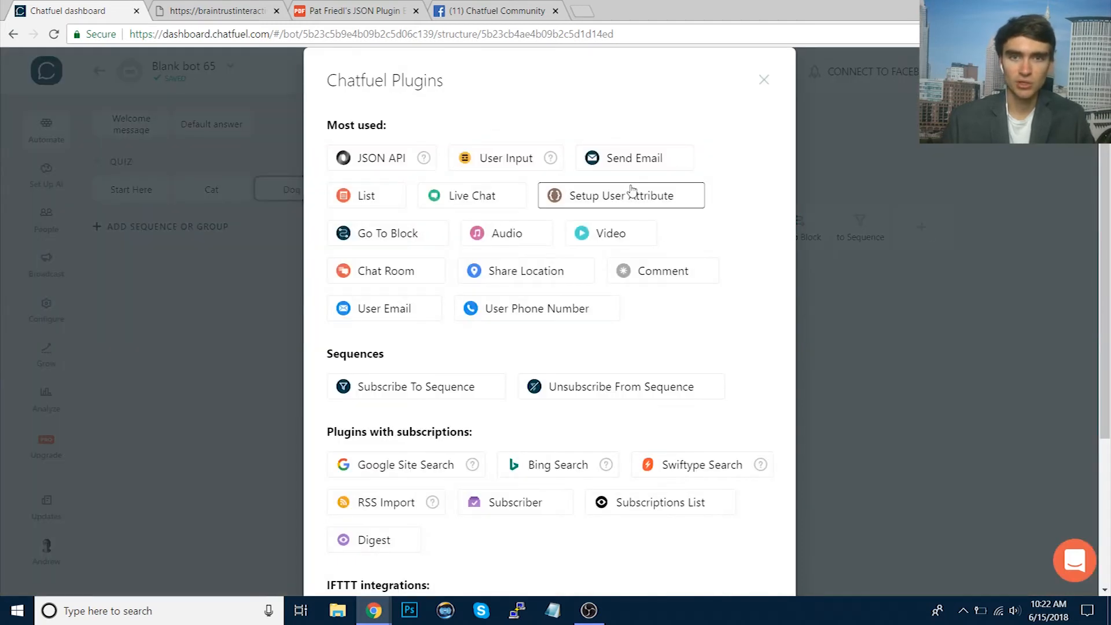
click(628, 186)
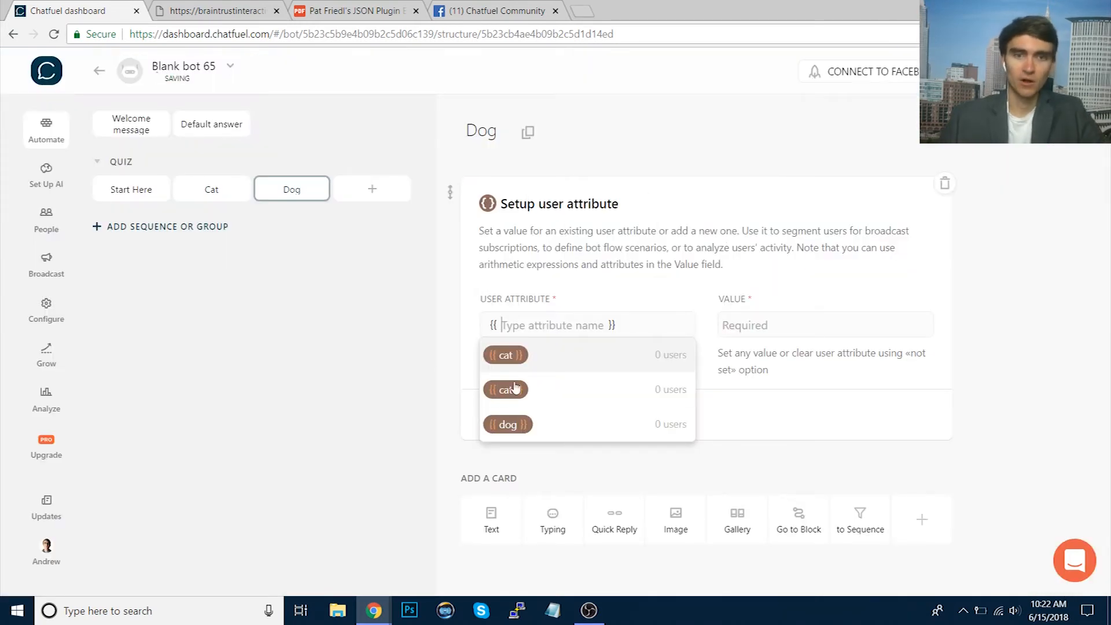
click(516, 423)
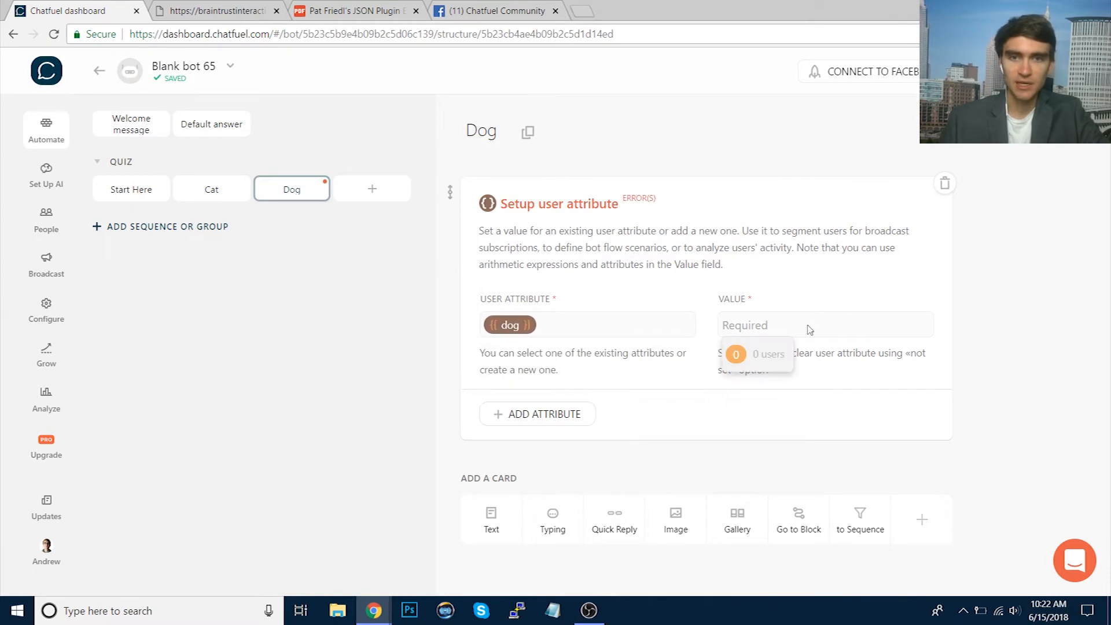
text({{dog}}+1)
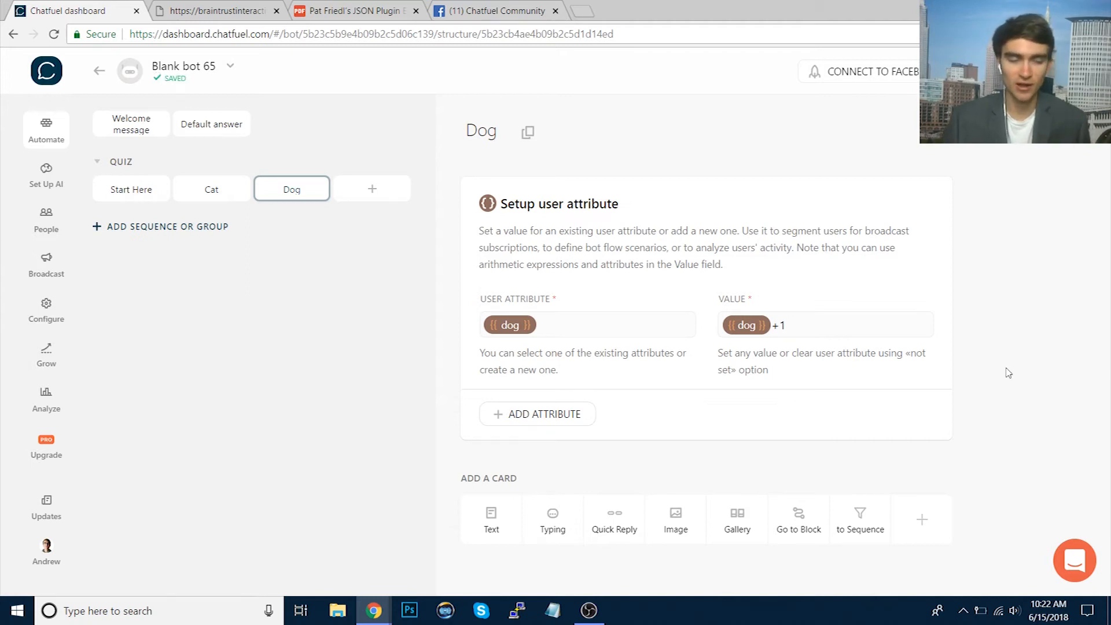
- Rename the Start Here block to "Q1"
click(141, 197)
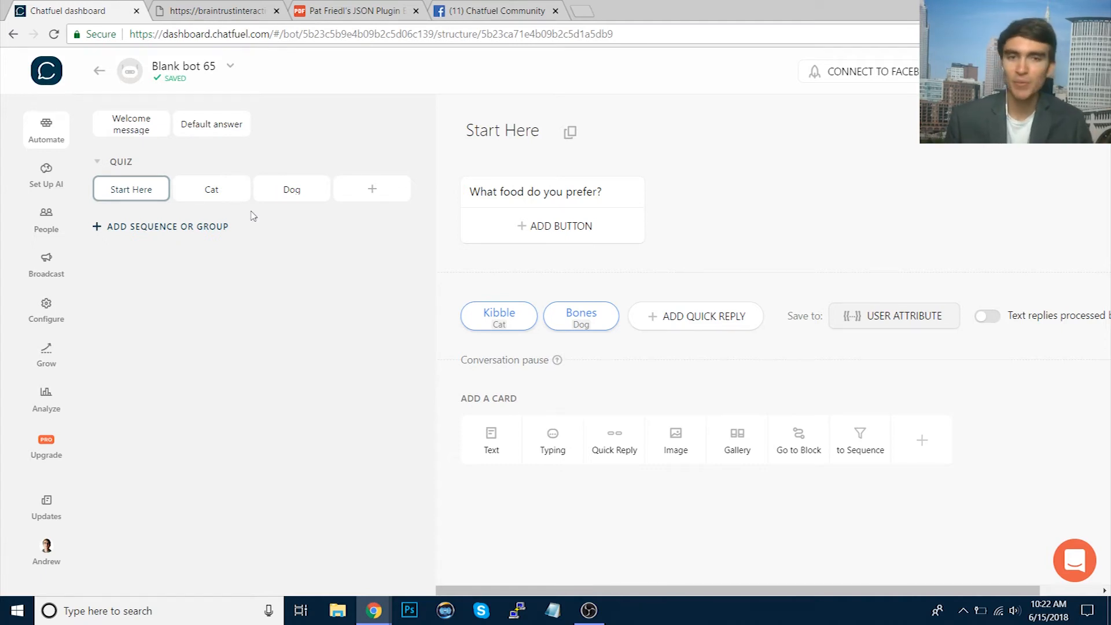
mouse_move(509, 327)
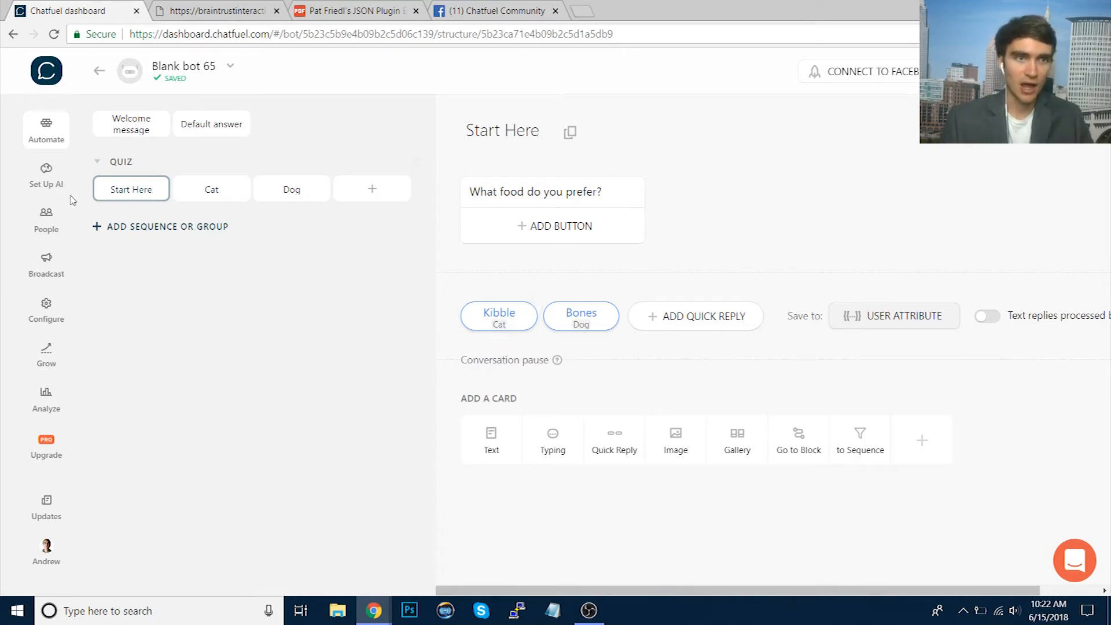
click(514, 130)
text(Q1)
key(Return)
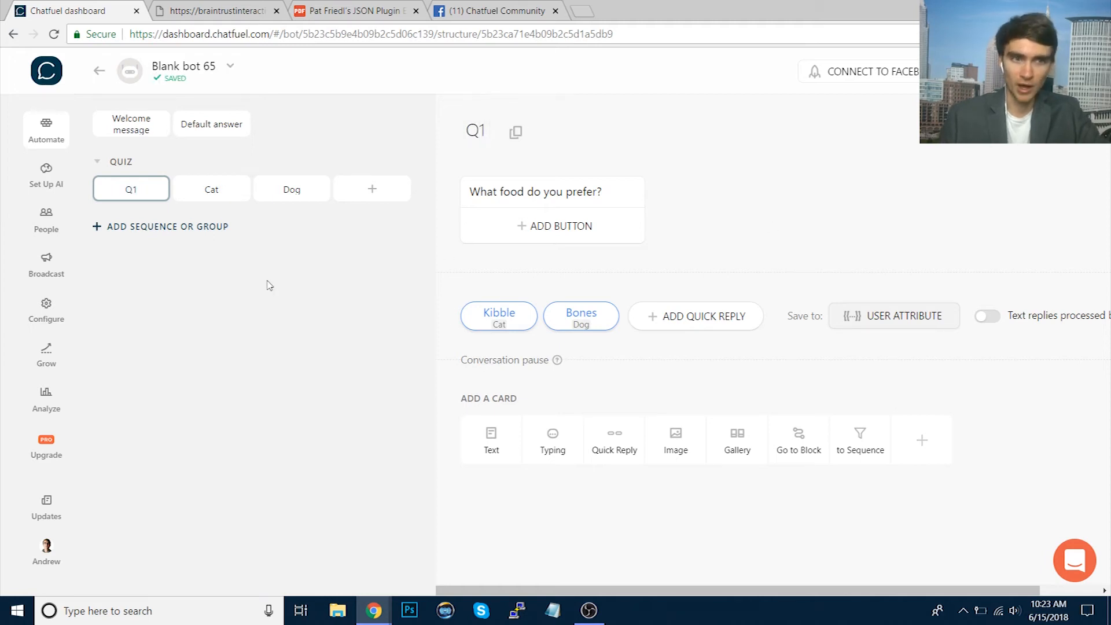
- Add a new block group named "SCORING" below the QUIZ group
click(189, 227)
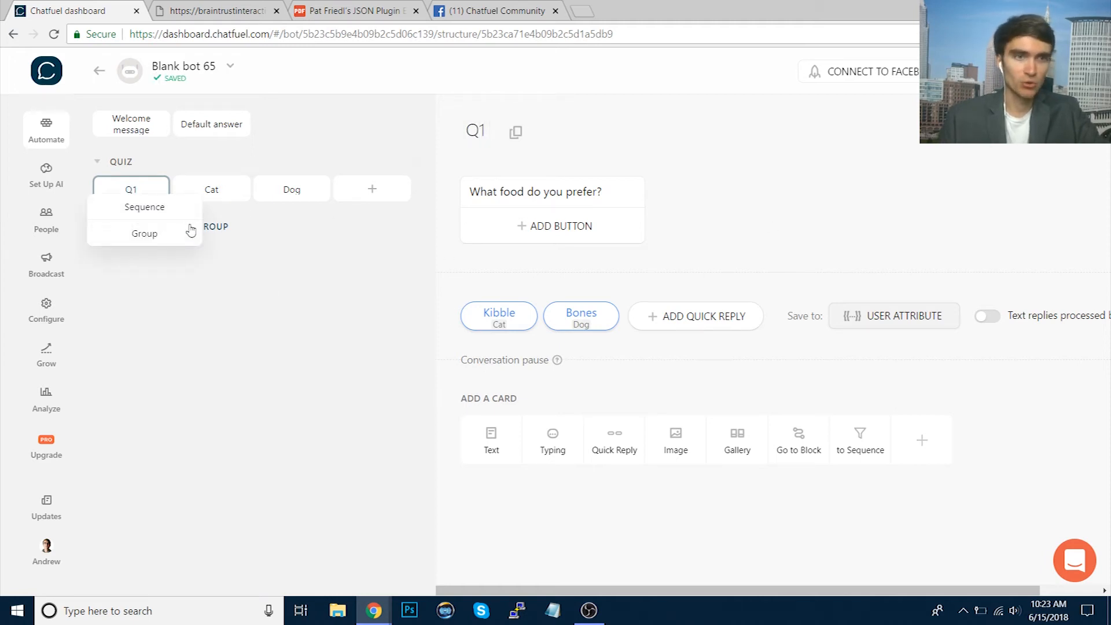
click(173, 233)
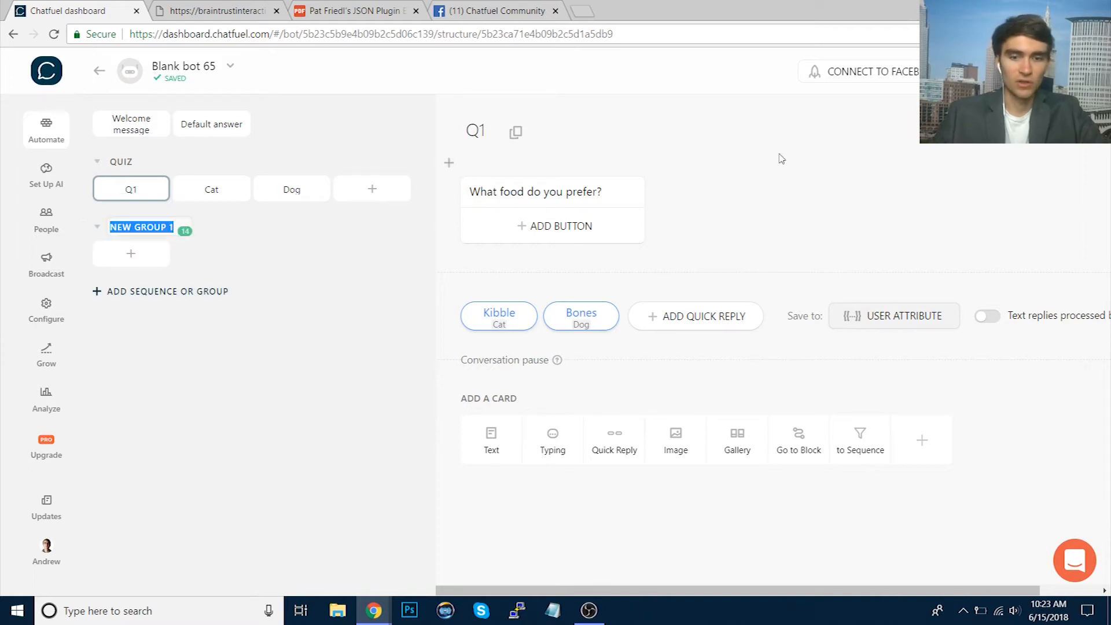
text(SCORING)
key(Return)
click(222, 193)
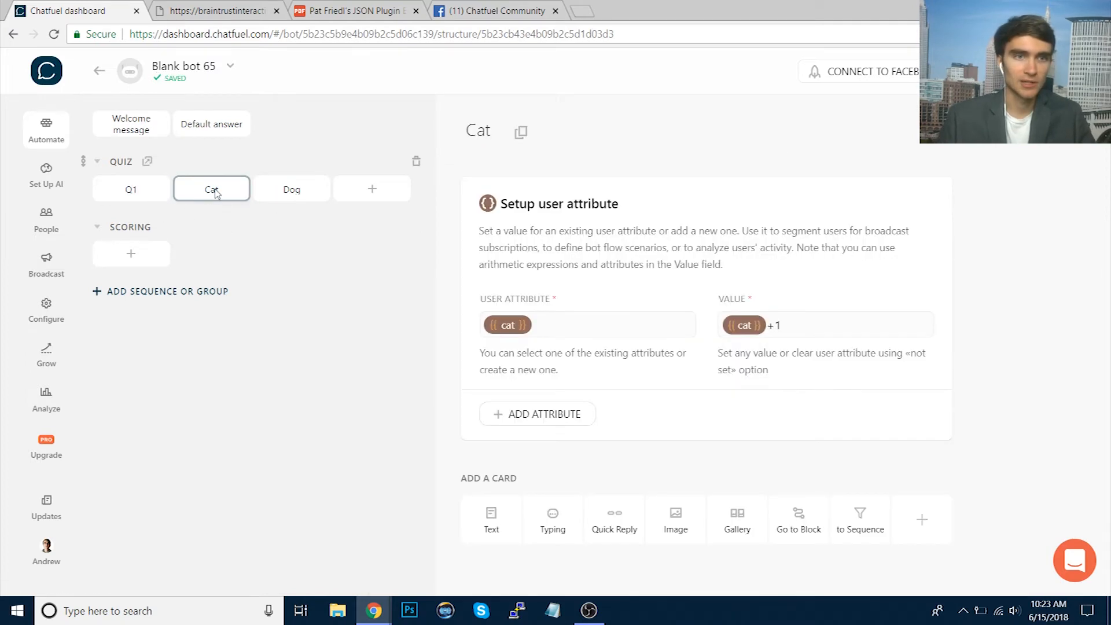
- Swap the group names, renaming the empty group "QUIZ" and the group holding Q1, Cat and Dog "SCORING"
click(136, 226)
text(QUIZ)
key(Return)
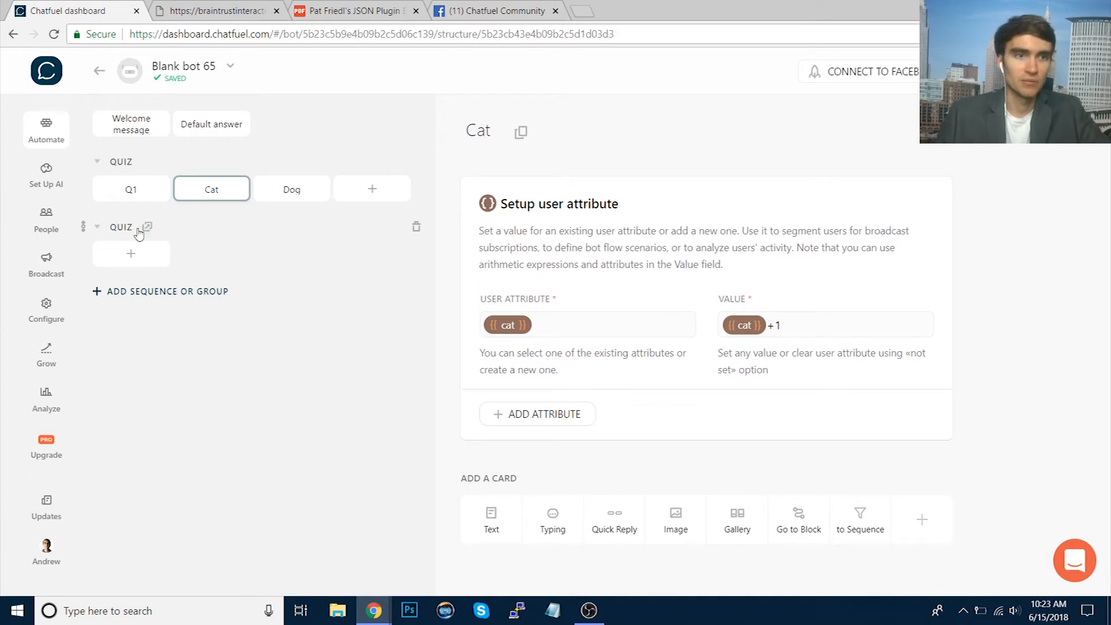
click(122, 162)
text(SCORING)
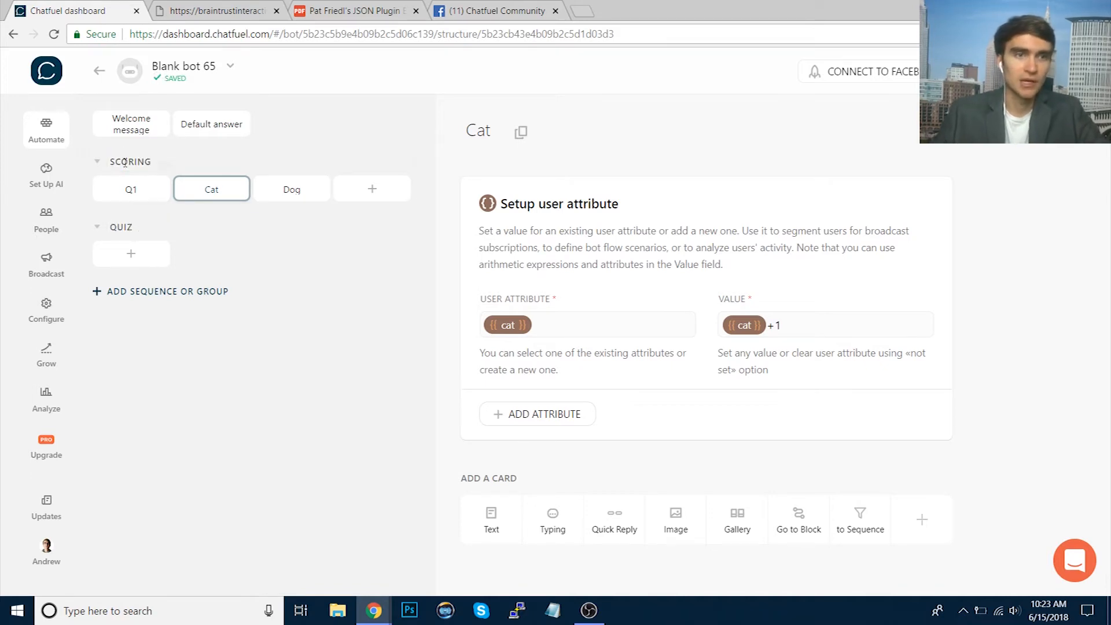
key(Return)
- Move the Q1 block into the QUIZ group and place that group above SCORING
click(136, 186)
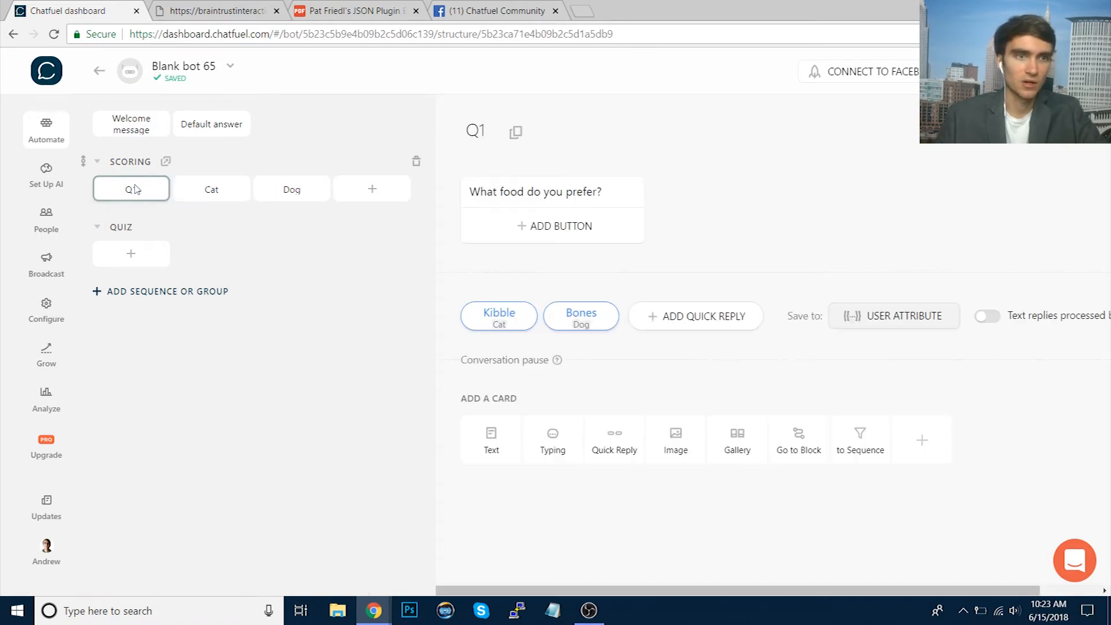
drag(133, 242, 132, 250)
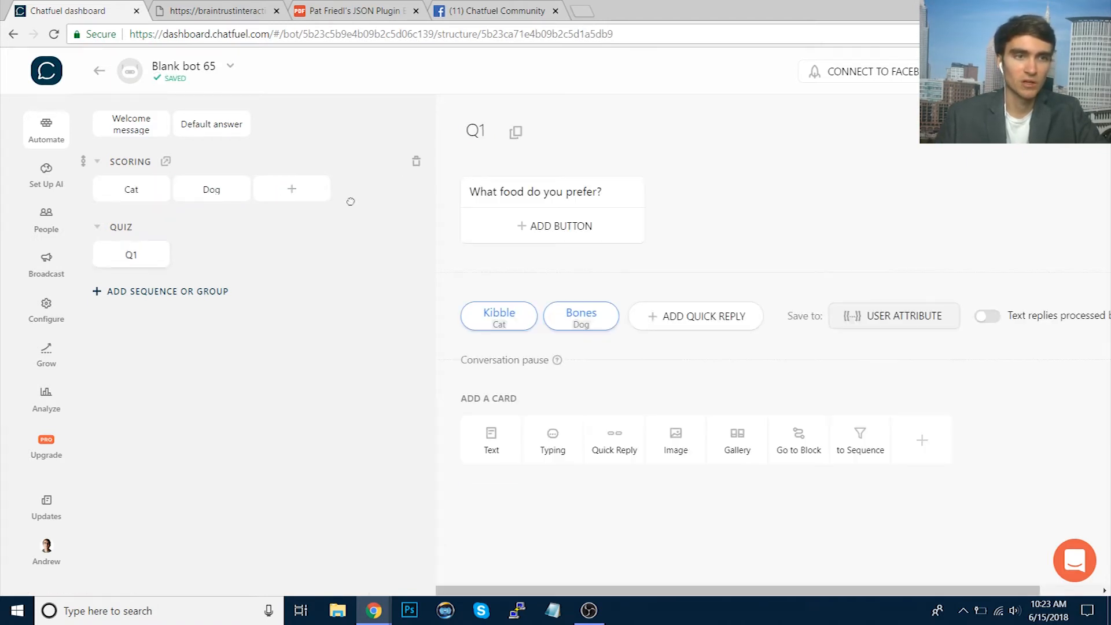
drag(84, 226, 103, 157)
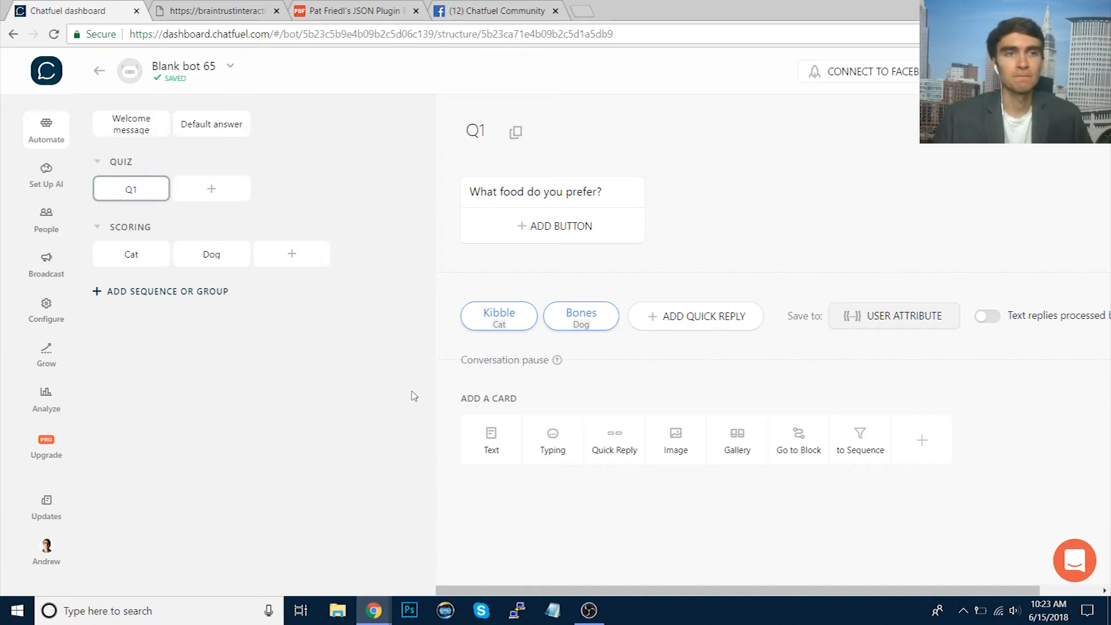
- Review the initial cat and dog attribute values and the YES button's link in the Welcome message
click(134, 122)
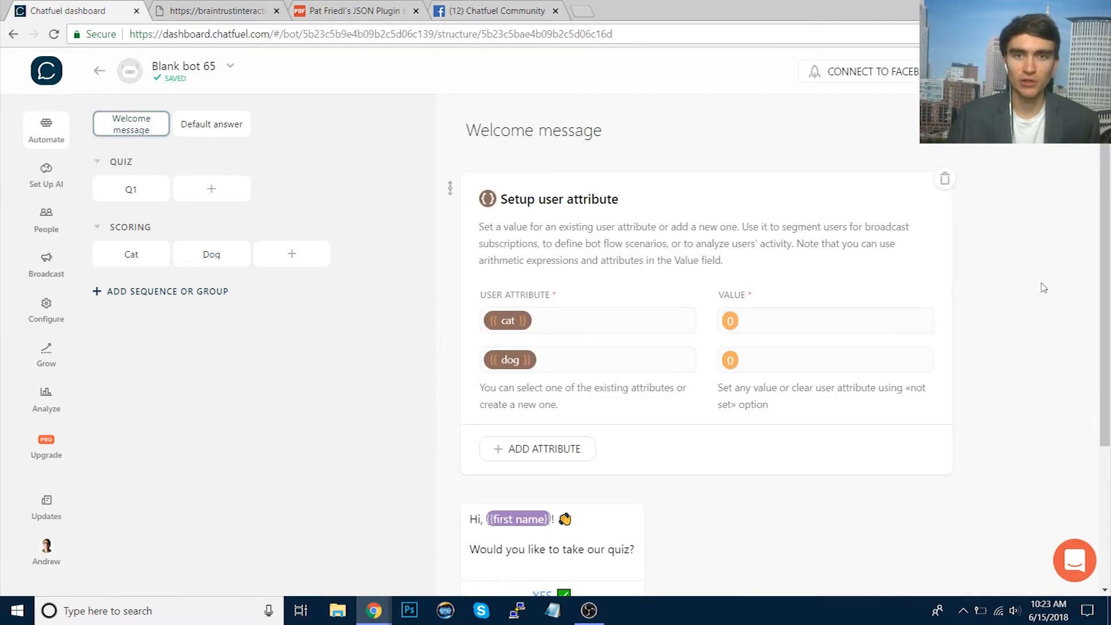
scroll(1044, 287, down, 2)
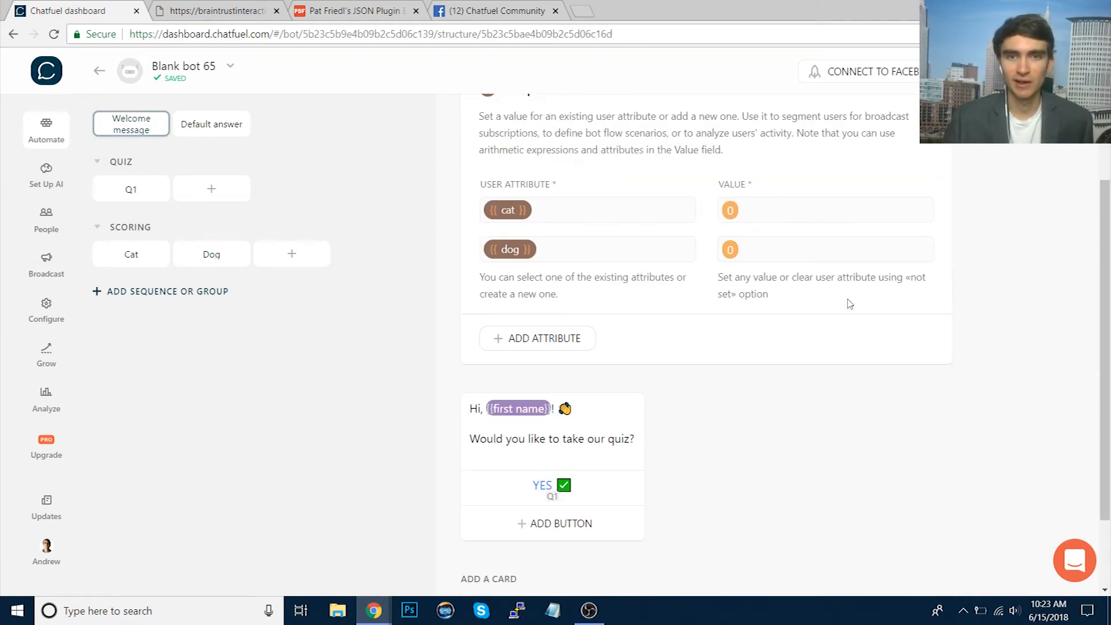
scroll(855, 346, down, 2)
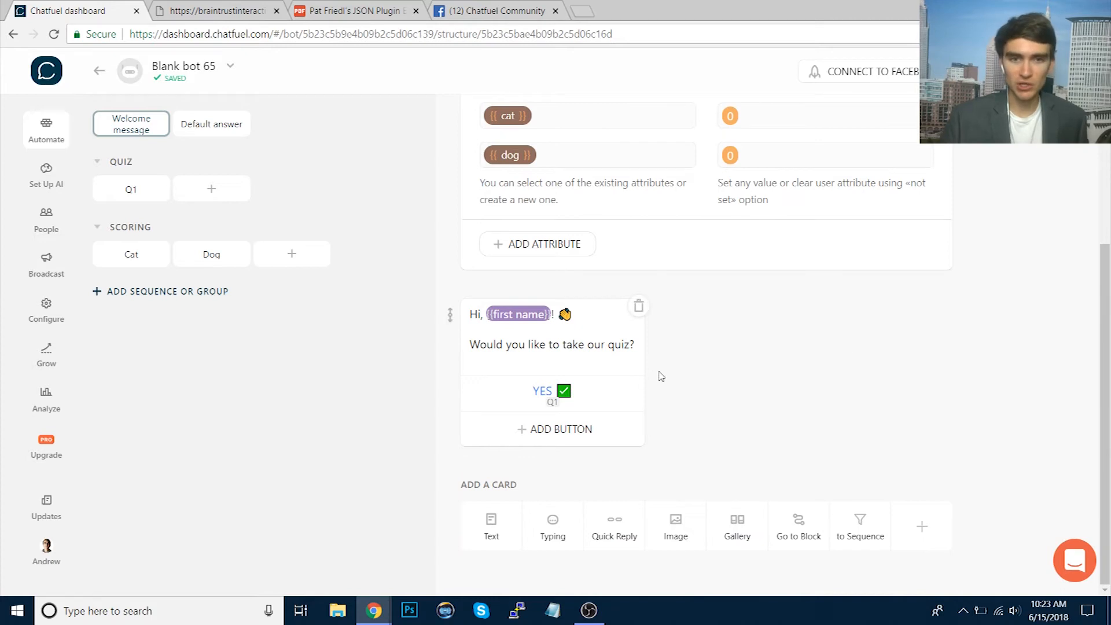
- In Q1, link the Kibble quick reply to a newly created "Q2" block in addition to Cat
click(131, 189)
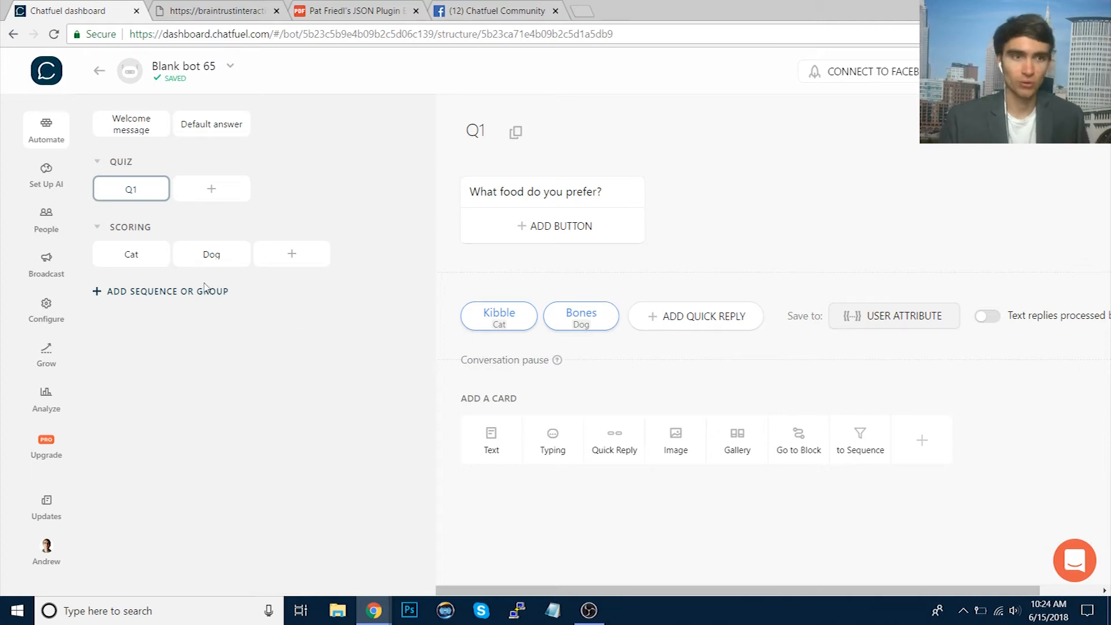
click(497, 328)
click(547, 359)
text(Q2)
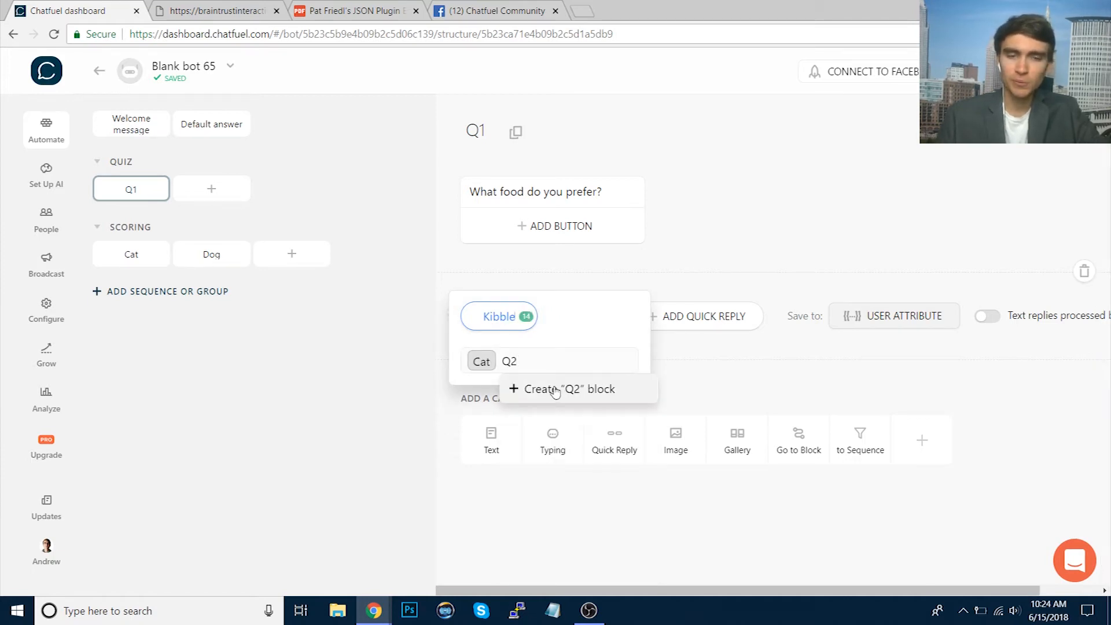
click(555, 391)
click(765, 238)
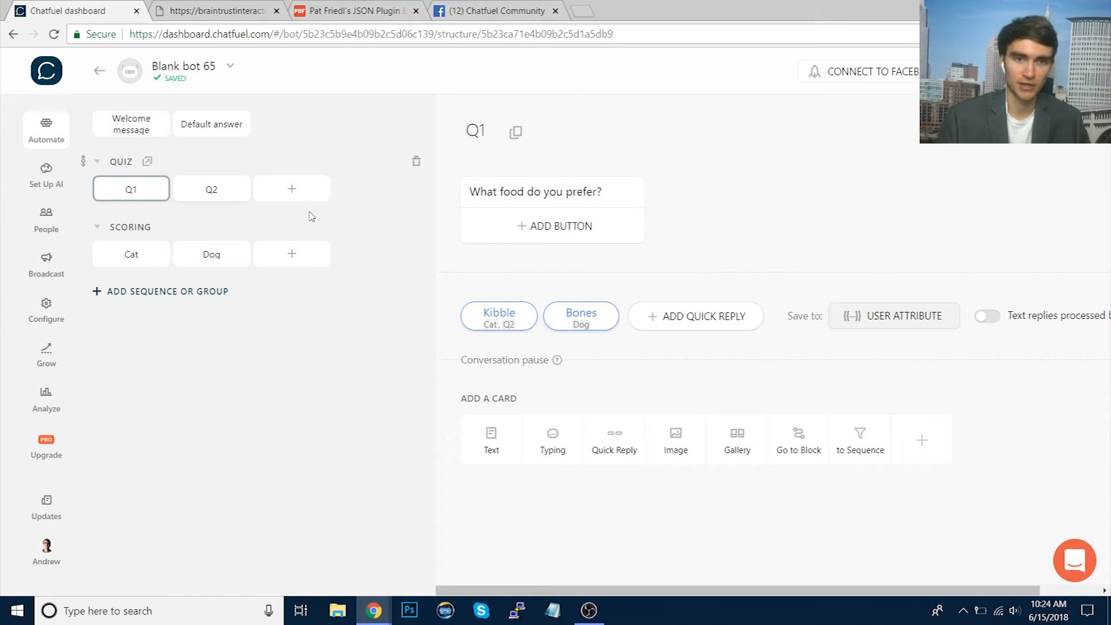
- Link Q1's Bones quick reply to the existing Q2 block in addition to Dog, and reopen Q1 to check the link
click(581, 316)
click(613, 360)
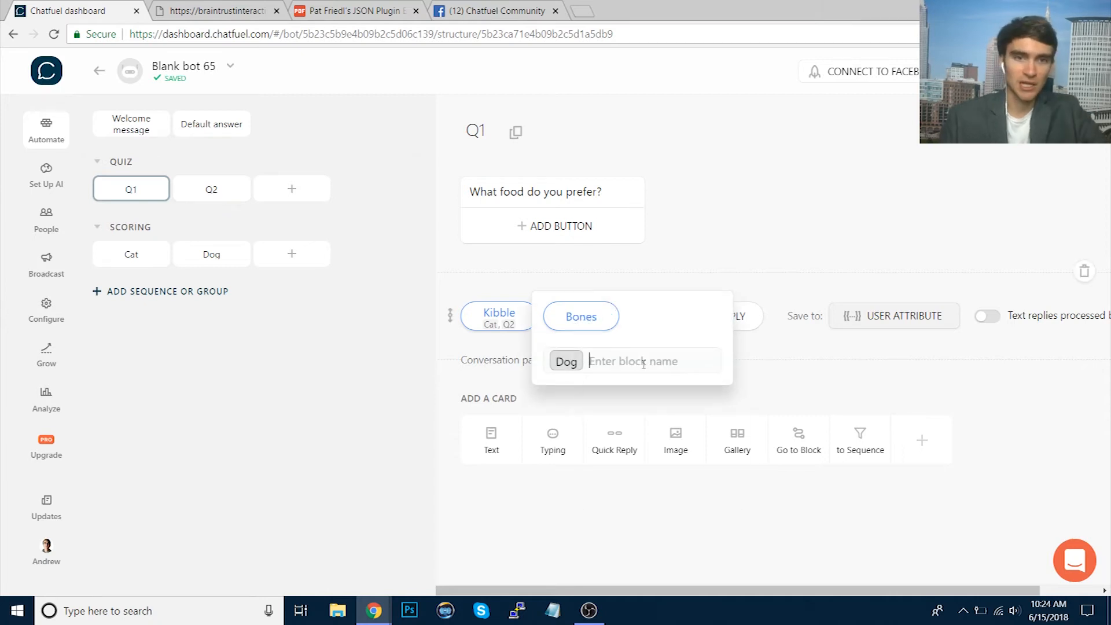
text(Q2)
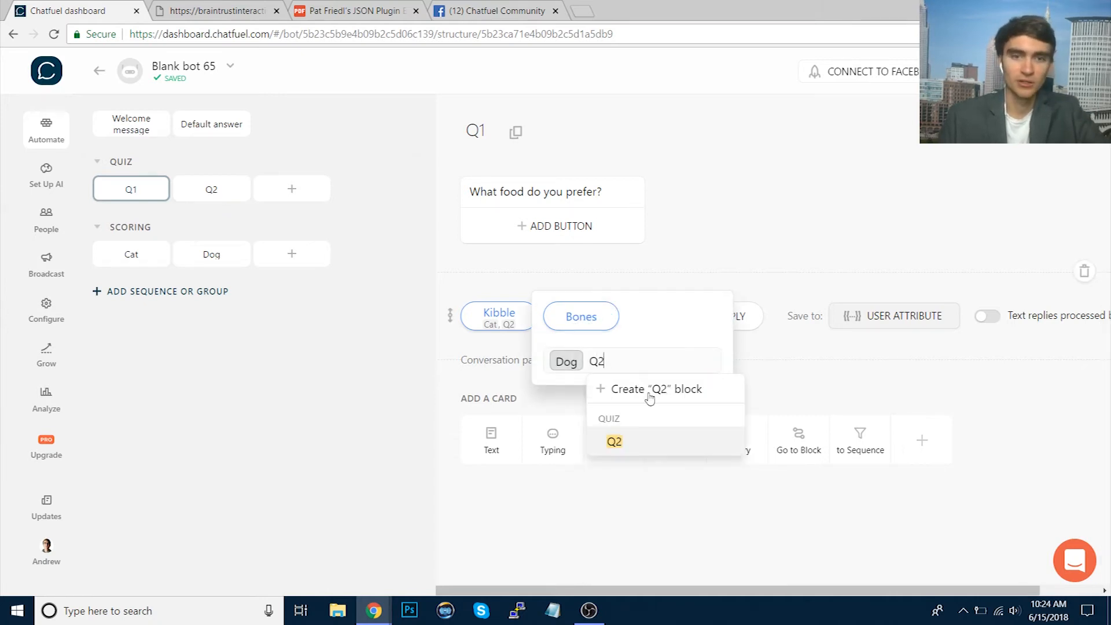
click(649, 443)
click(707, 269)
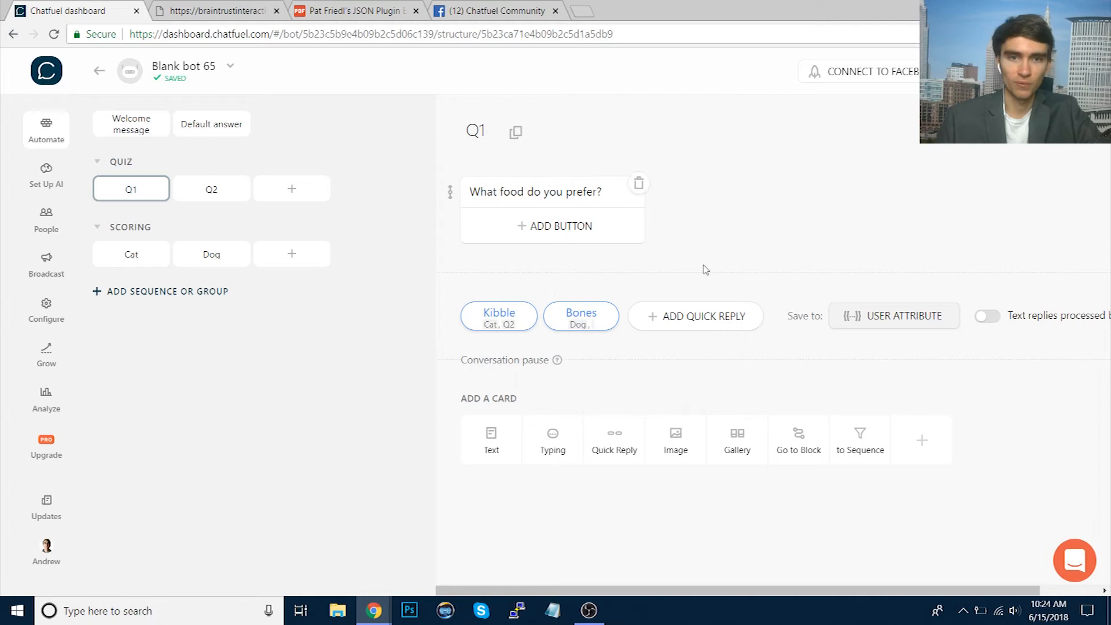
click(585, 315)
click(635, 351)
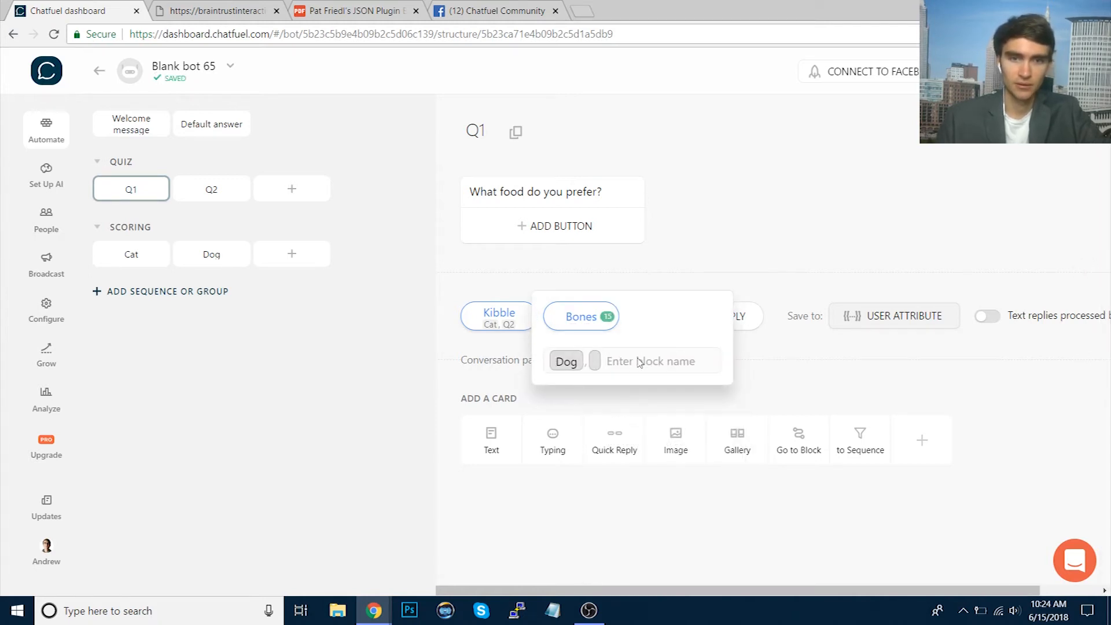
click(641, 351)
text(Q2)
key(Return)
click(733, 253)
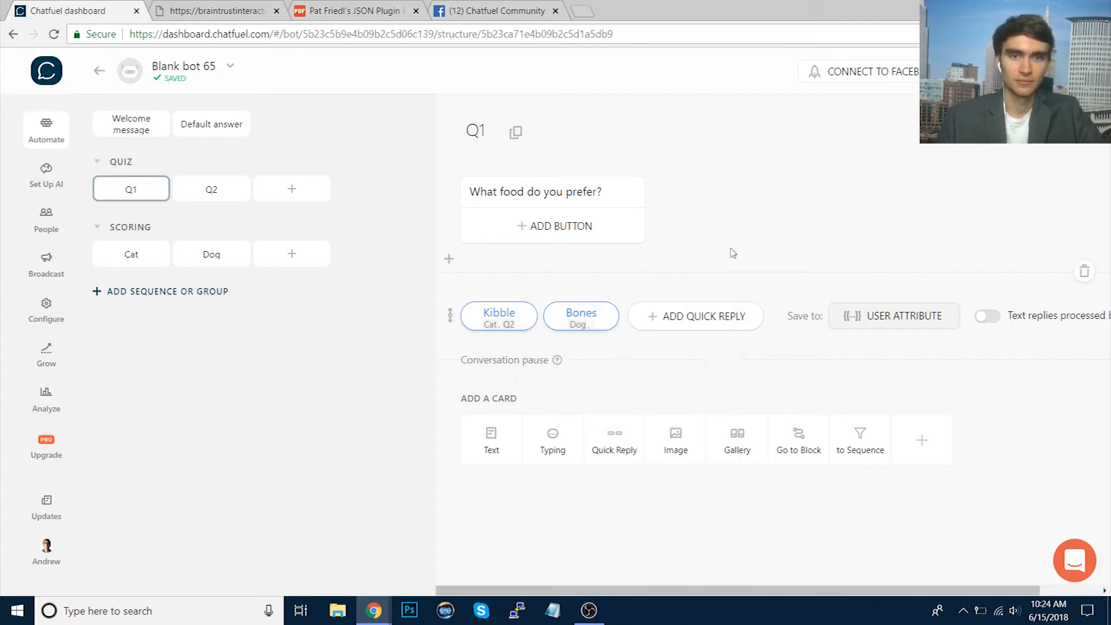
click(206, 202)
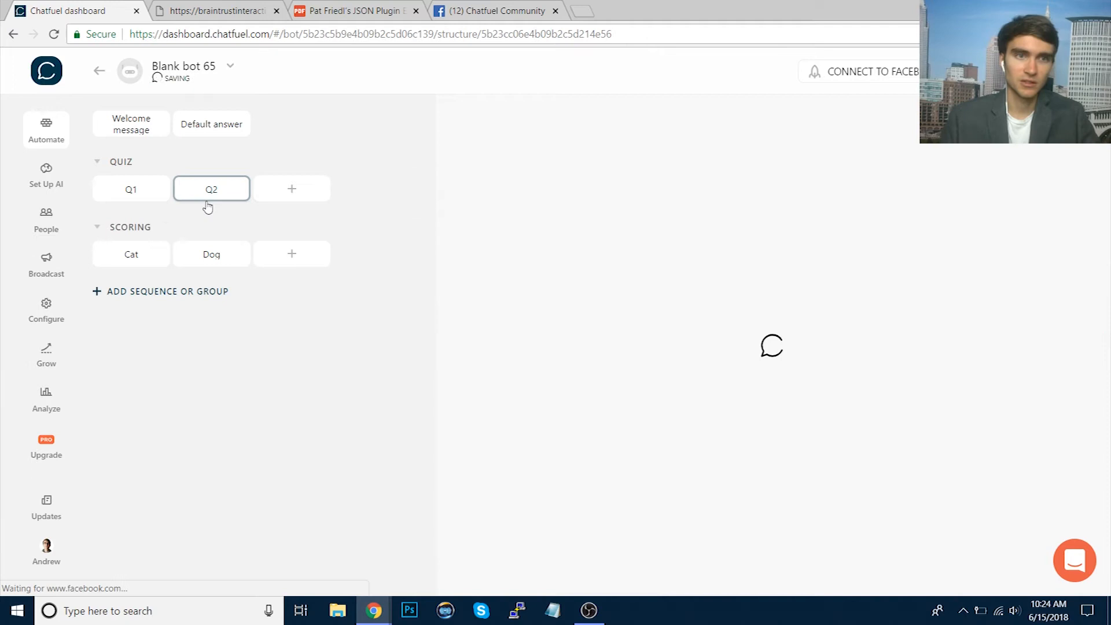
click(126, 190)
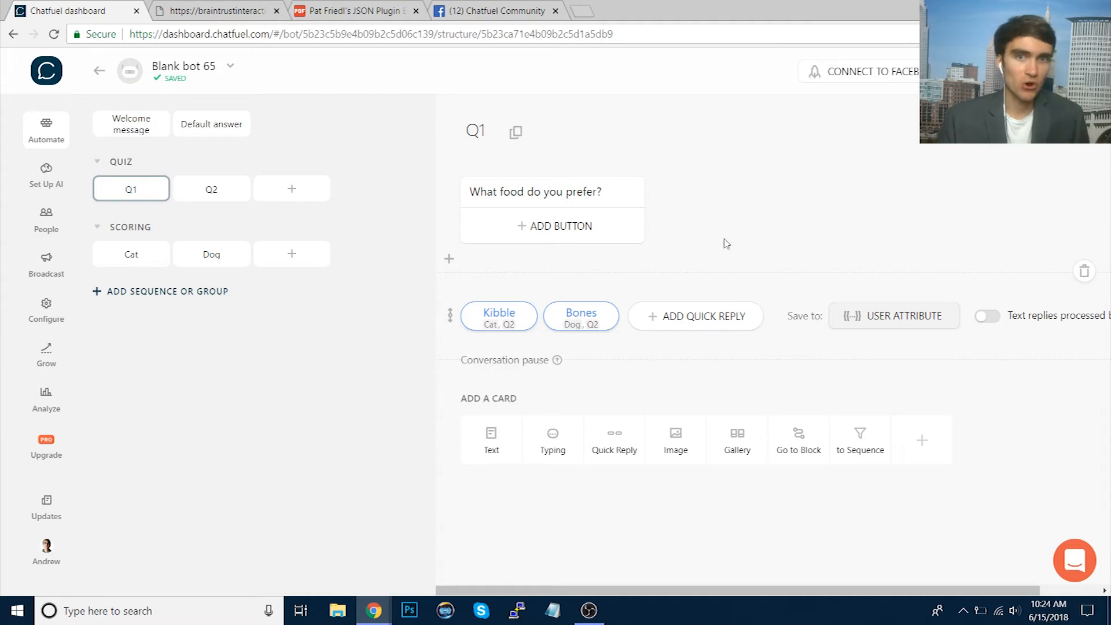
- Add a cat face emoji in front of the Cat block's name
click(104, 264)
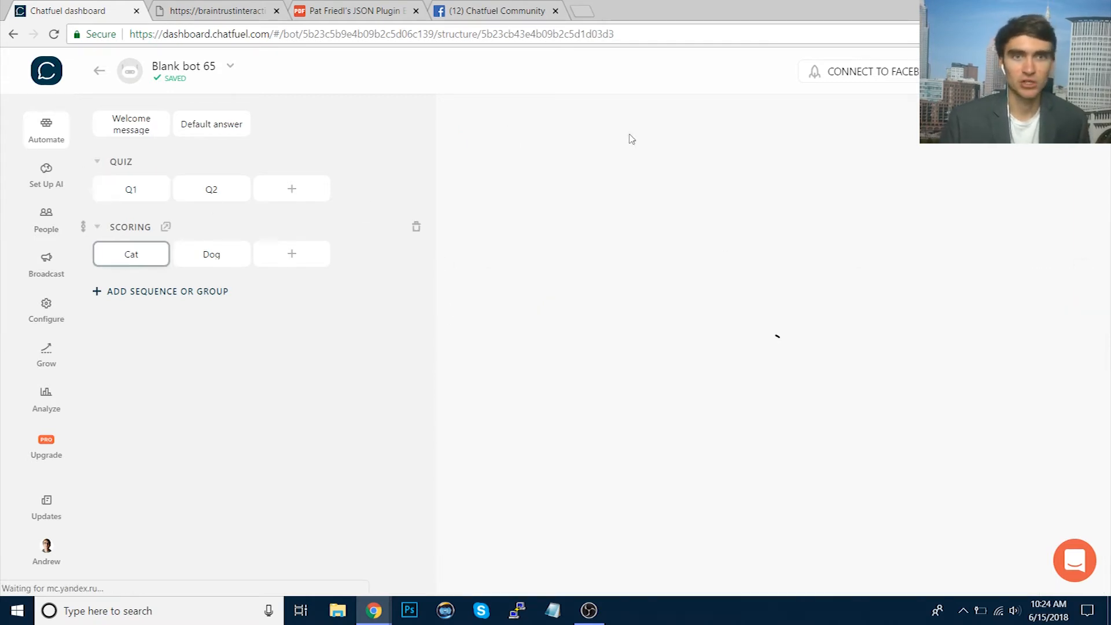
click(470, 130)
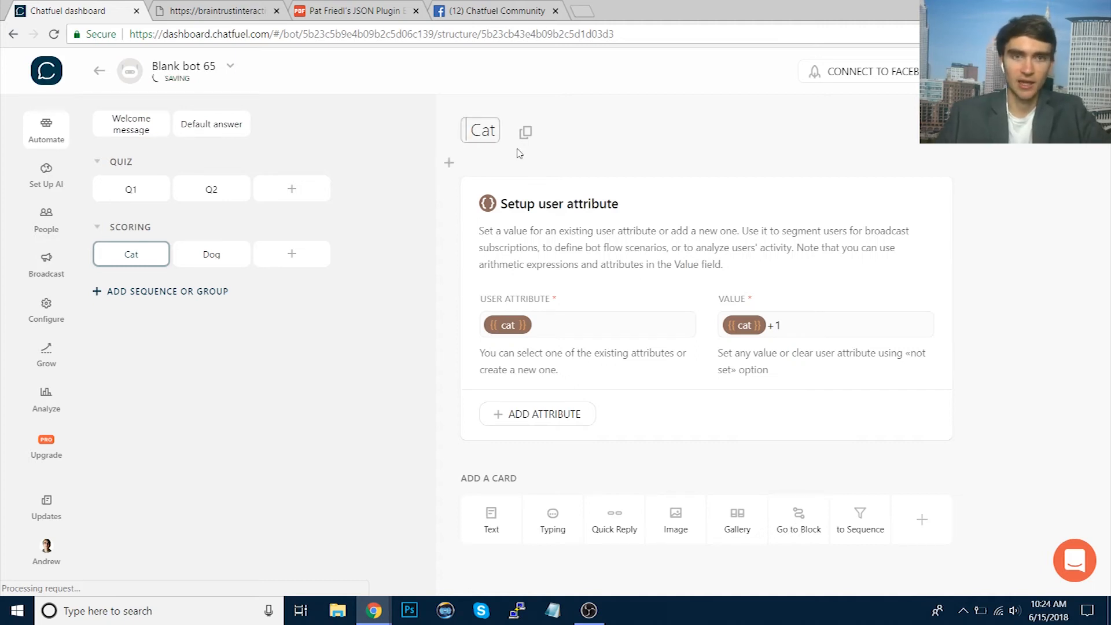
key(super+period)
text(cat)
key(Return)
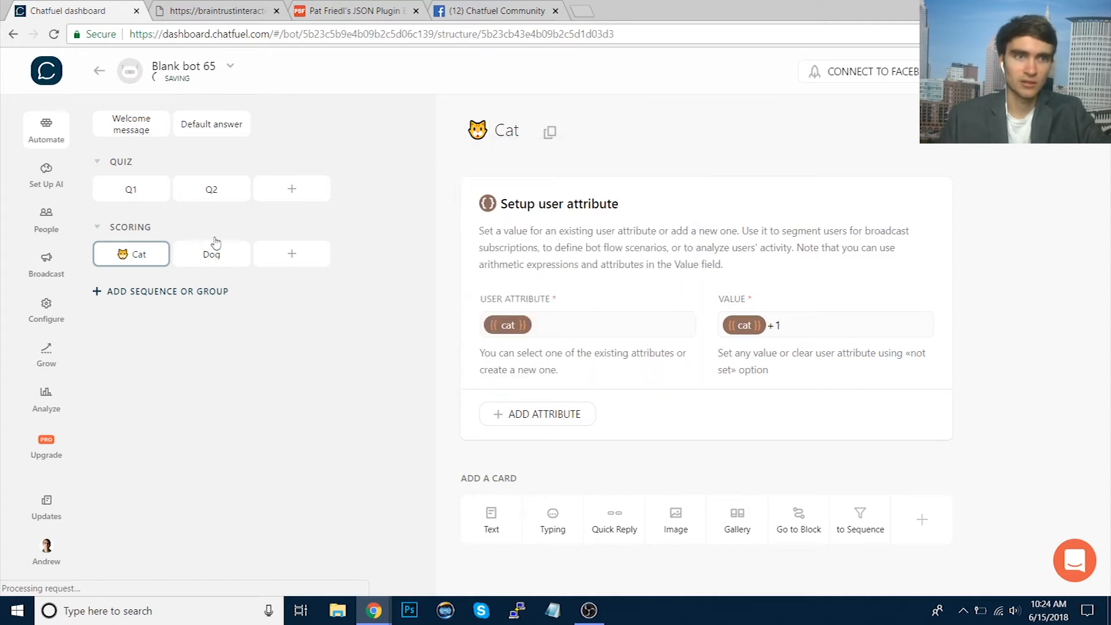
- Add a dog face emoji in front of the Dog block's name
click(203, 255)
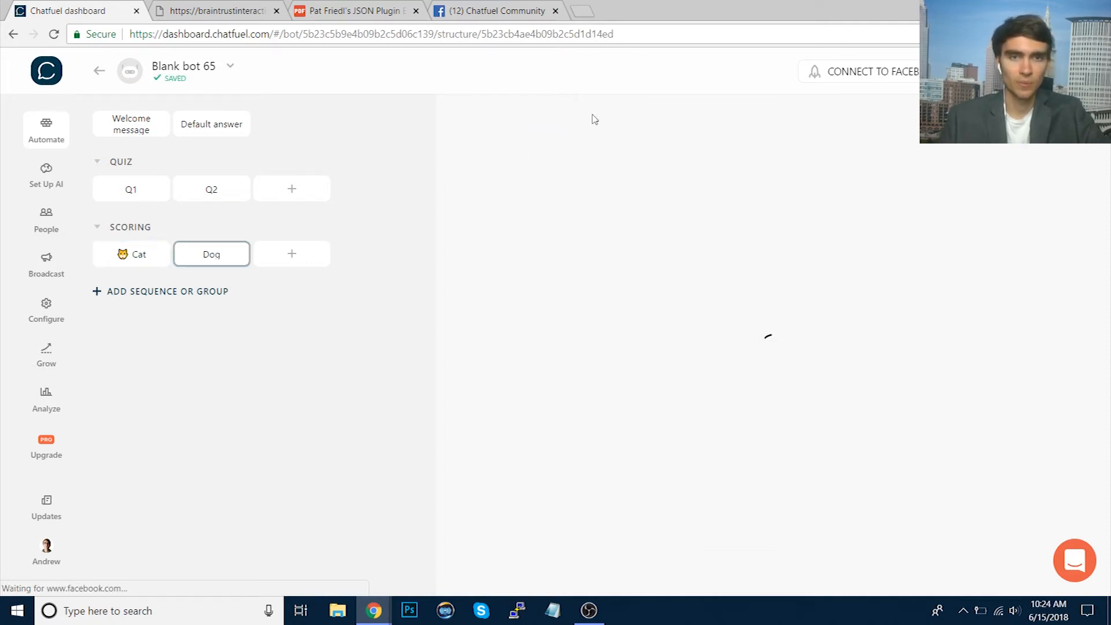
click(470, 132)
key(super+period)
text(dog Dog)
click(491, 183)
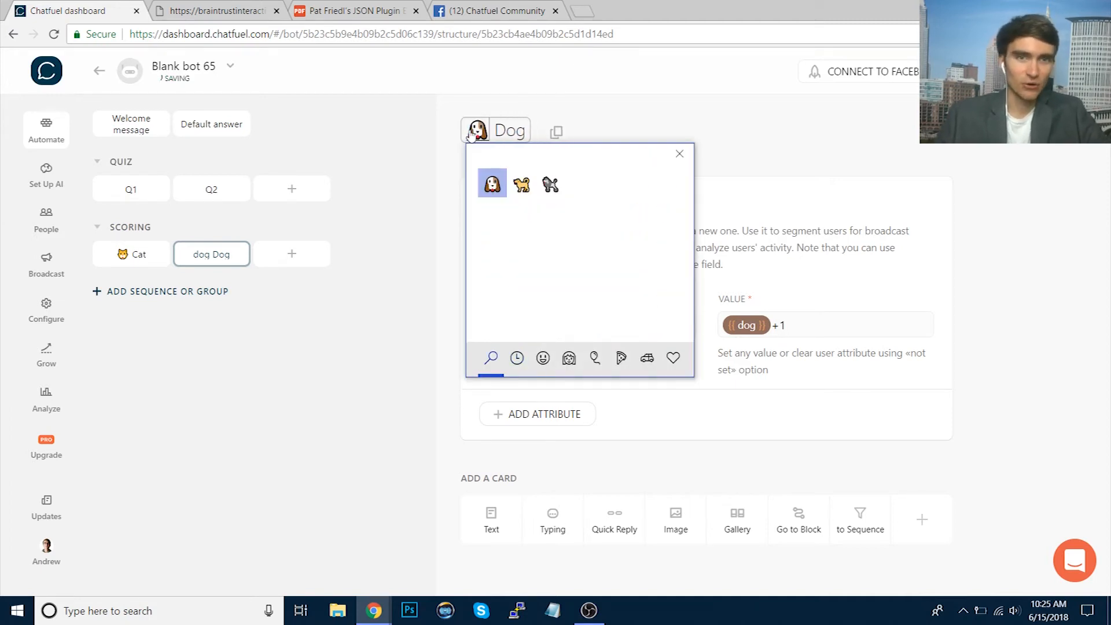
click(633, 173)
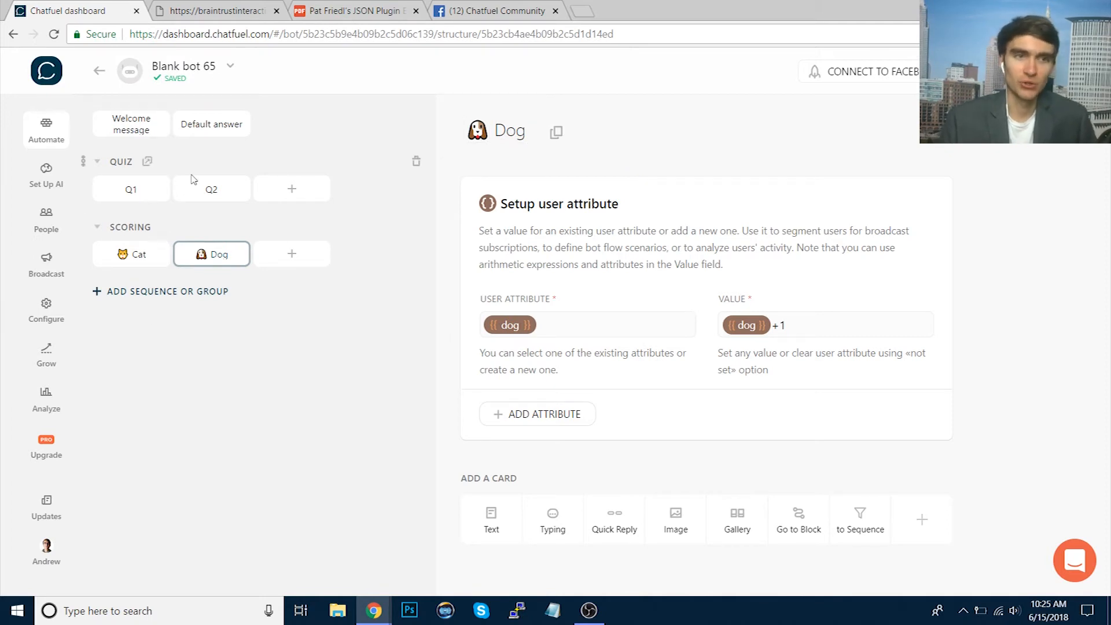
- Add a text card to the Q2 block asking "What sound do you make?"
click(202, 193)
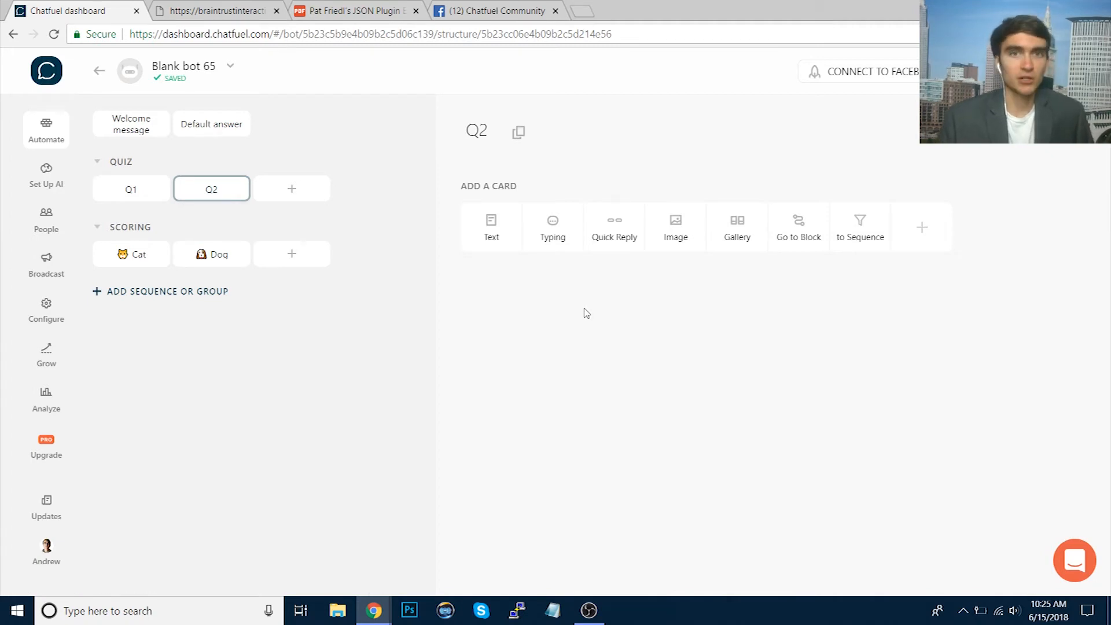
click(490, 218)
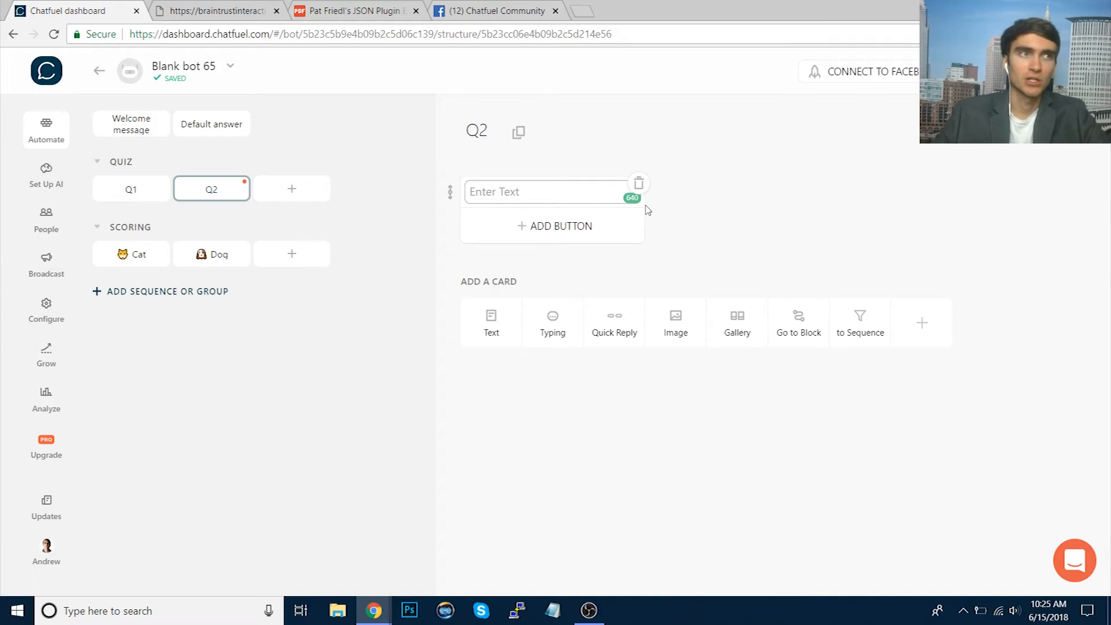
text(What sound )
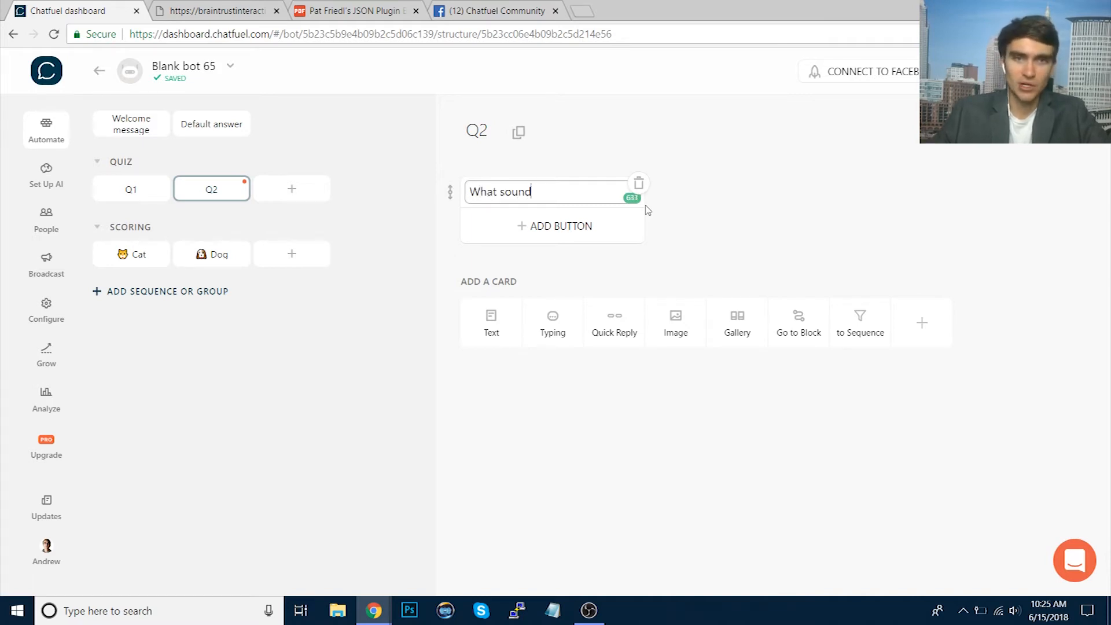
text(do you make?)
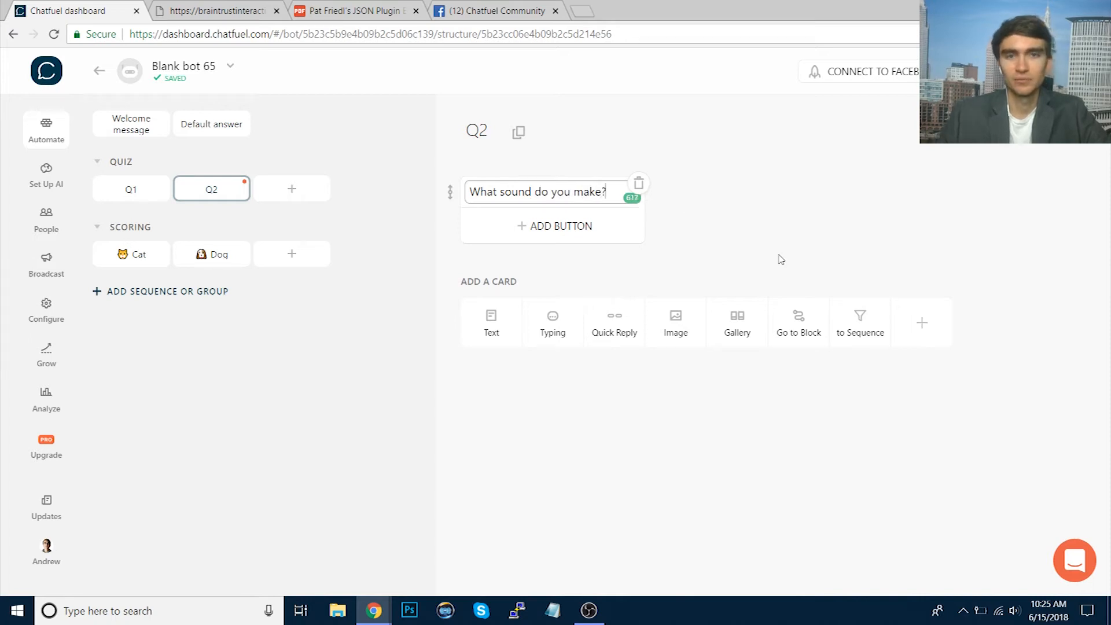
click(781, 259)
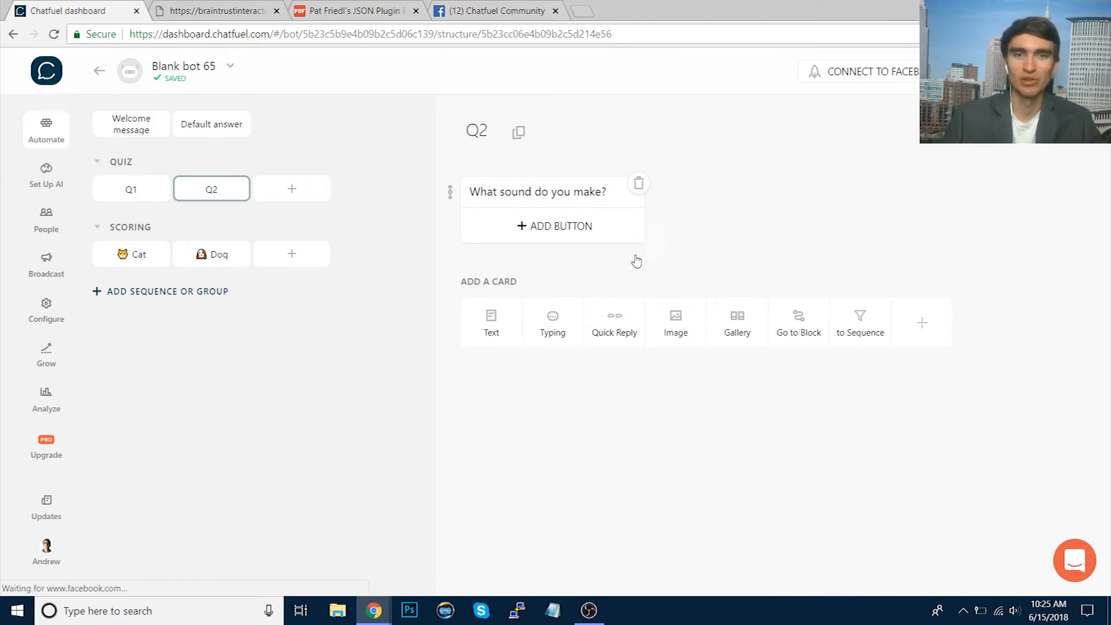
- Add Bark and Meow quick replies below Q2's question and turn off AI processing of text replies
click(617, 340)
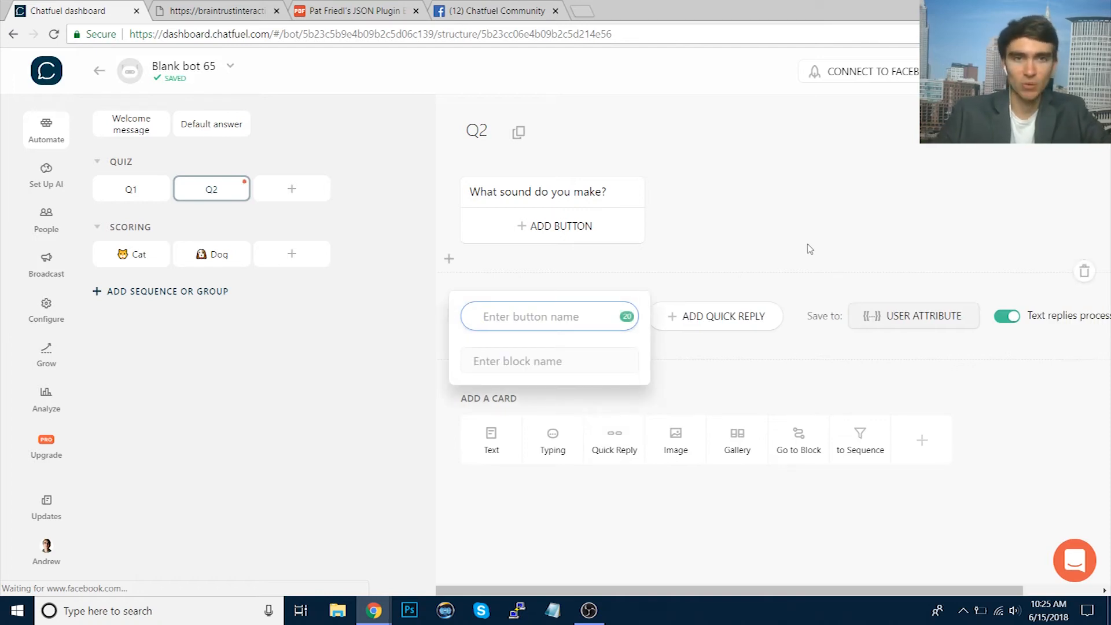
text(Meow)
key(ctrl+a)
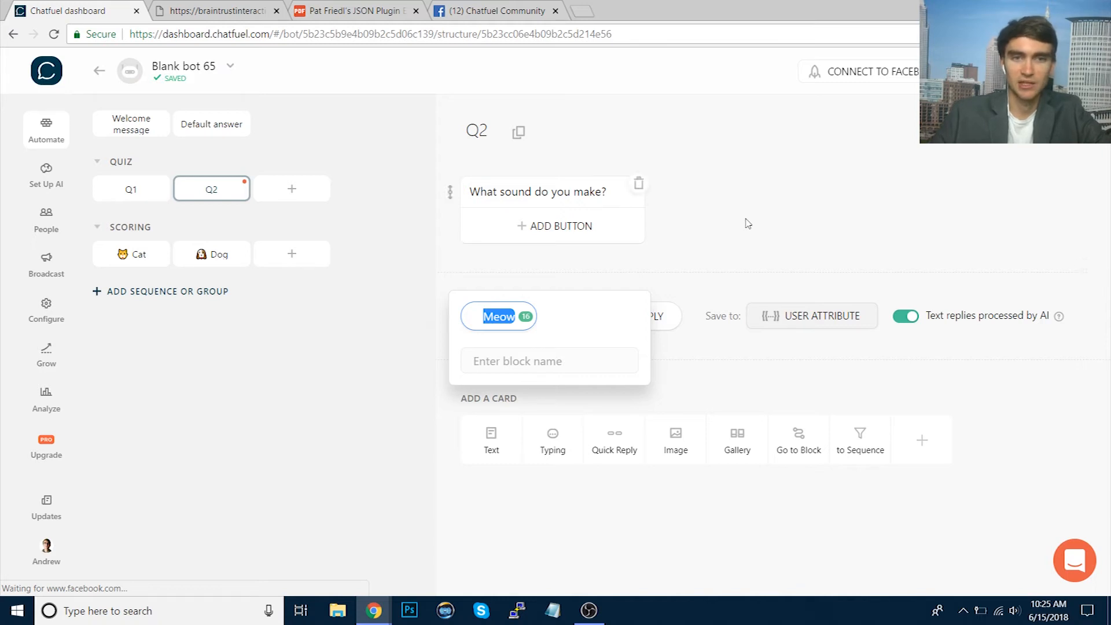
text(Bark)
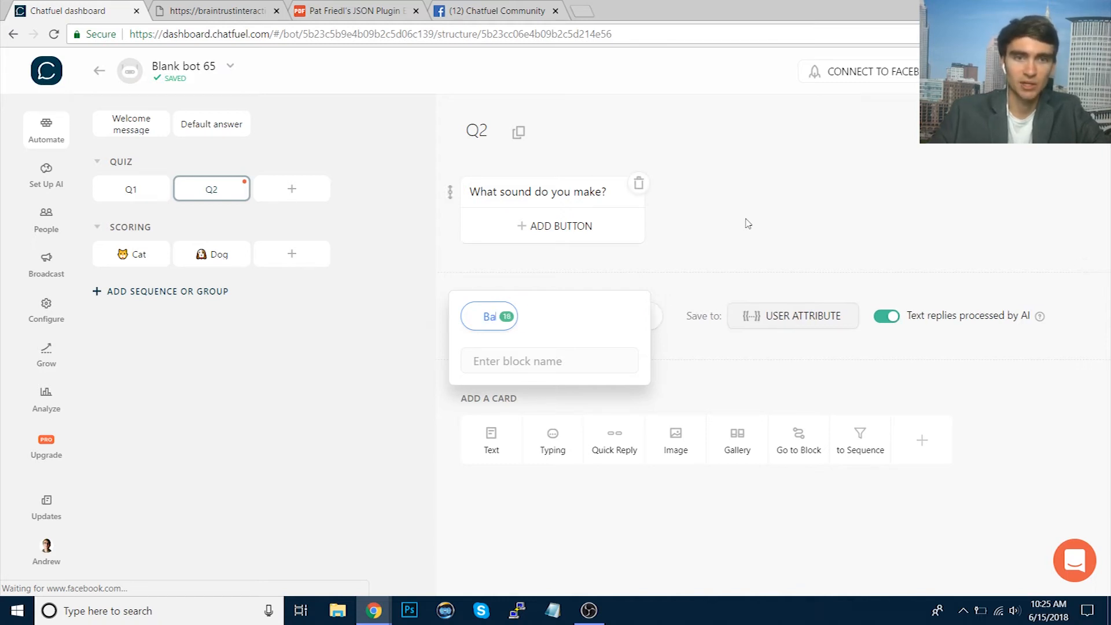
click(662, 322)
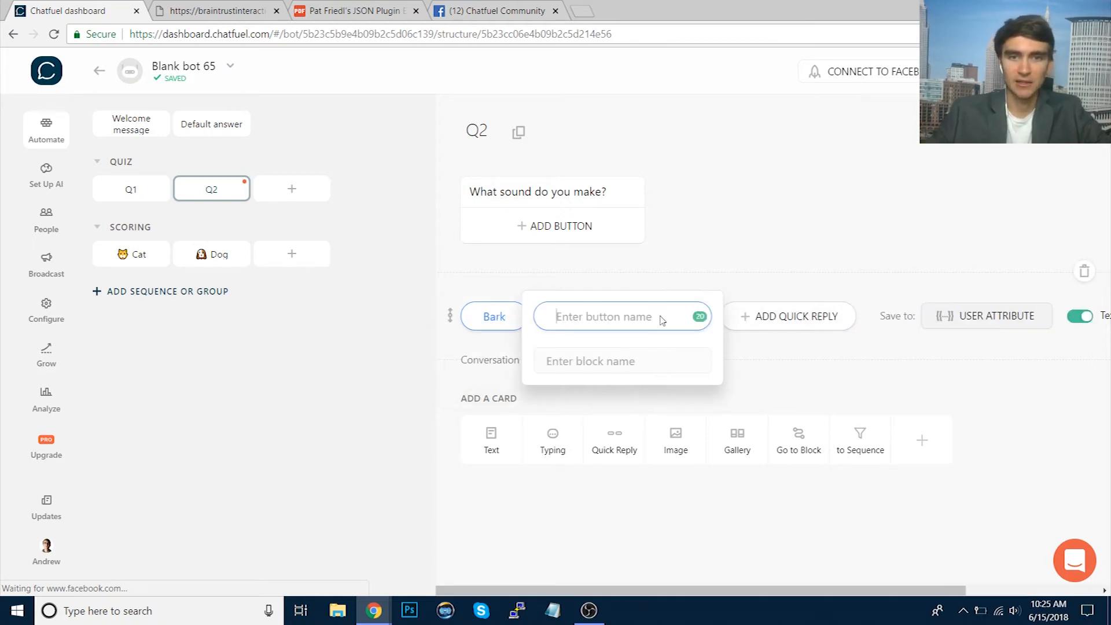
text(Meow)
click(887, 207)
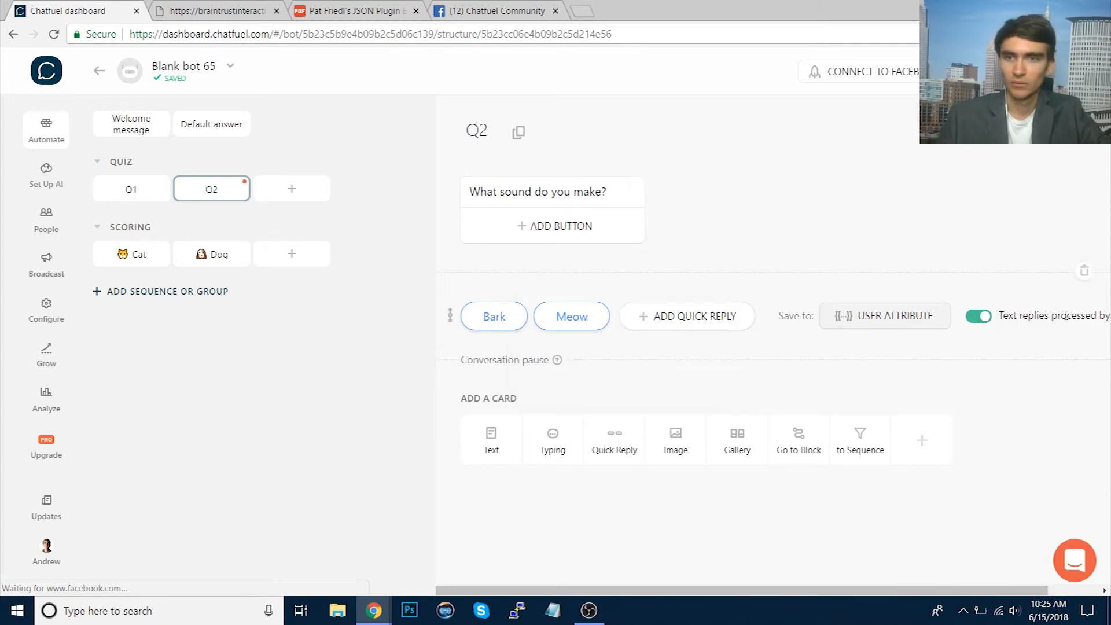
click(984, 318)
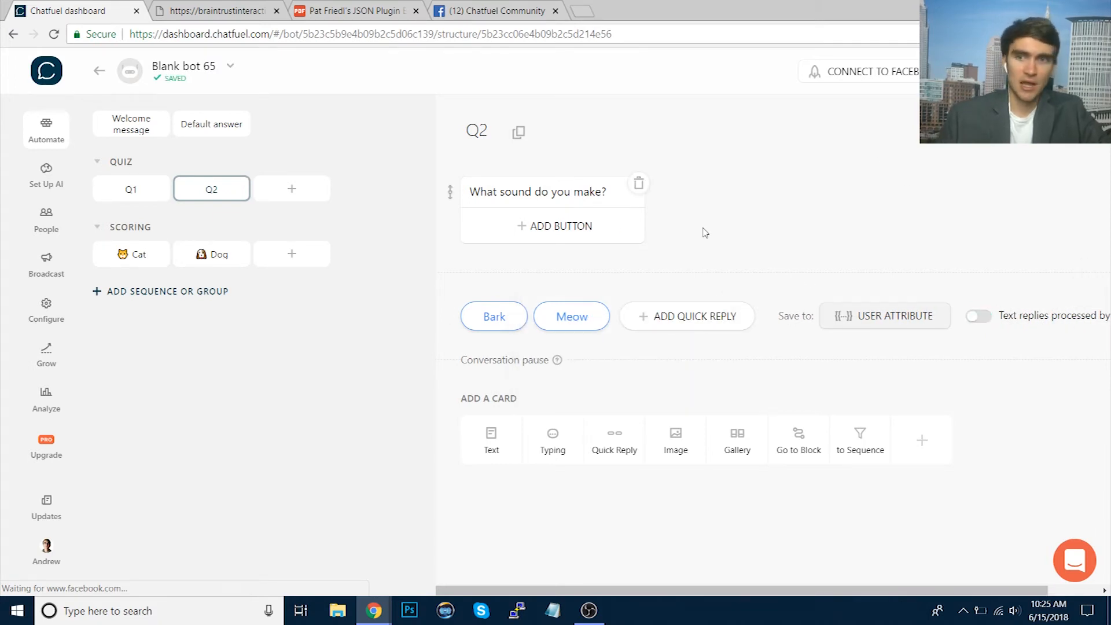
- Link Q2's Bark quick reply to the Dog block and to a newly created "Q3" block
mouse_move(489, 323)
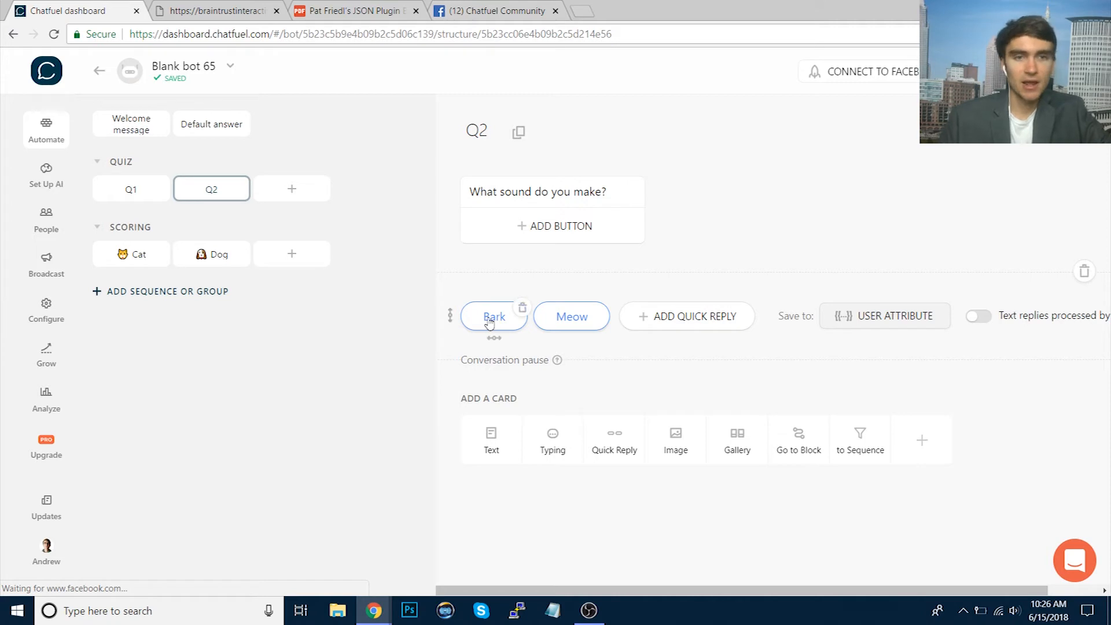
click(489, 322)
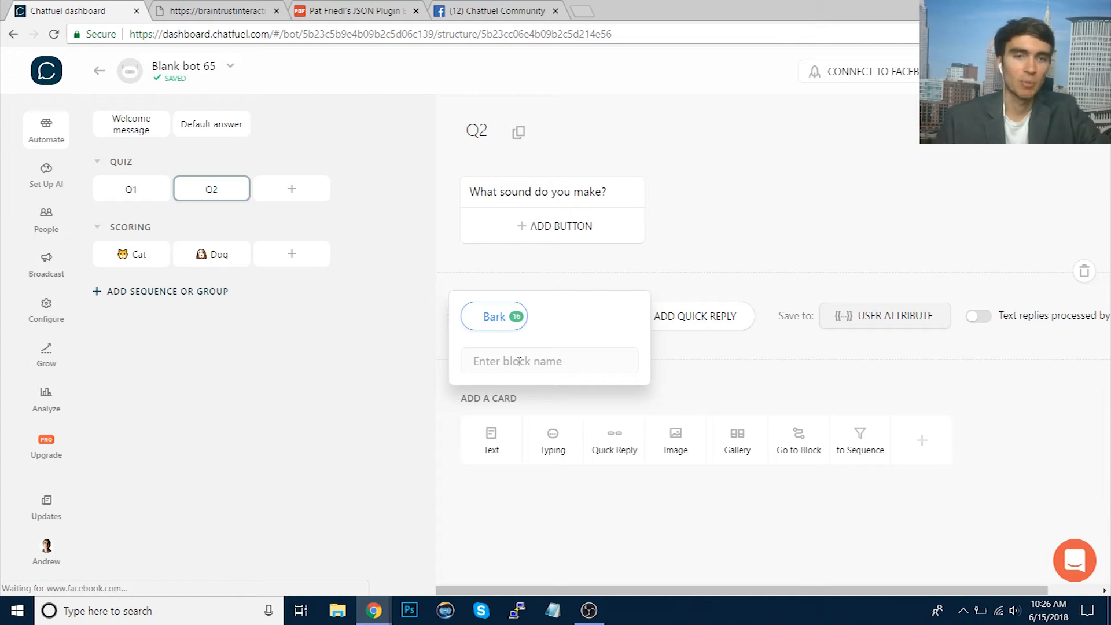
click(499, 364)
text(dog)
key(Return)
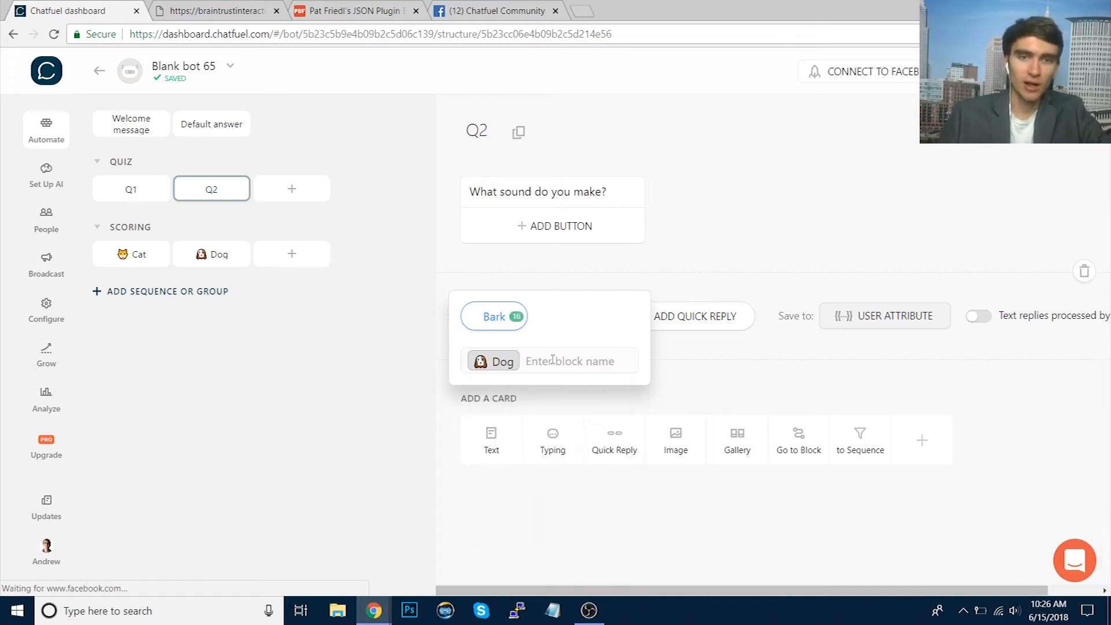
click(556, 359)
text(Q3)
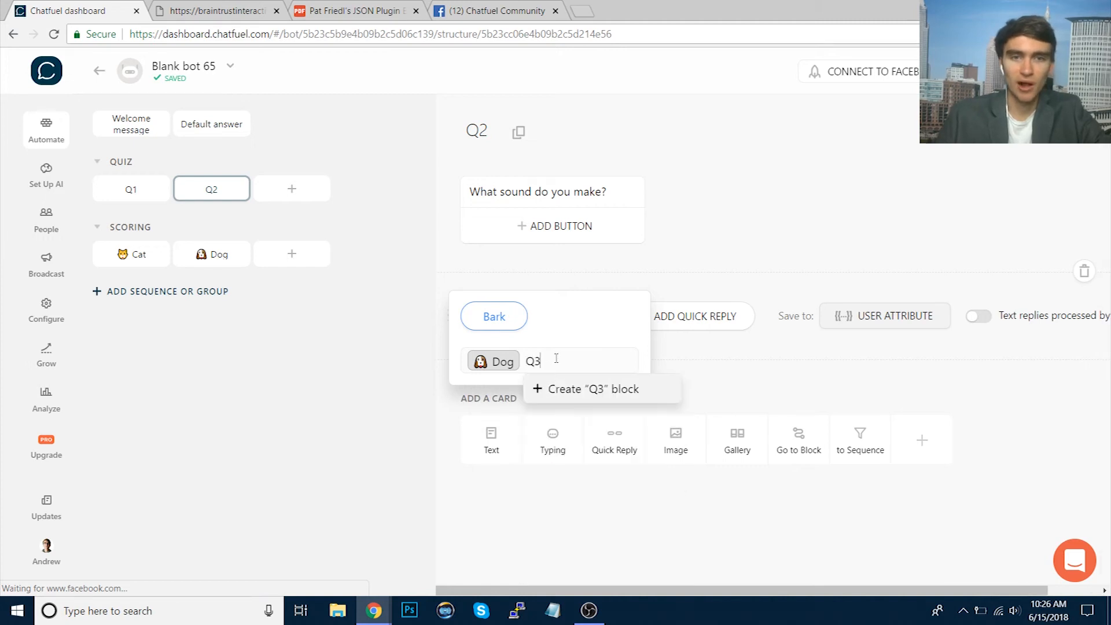
click(571, 390)
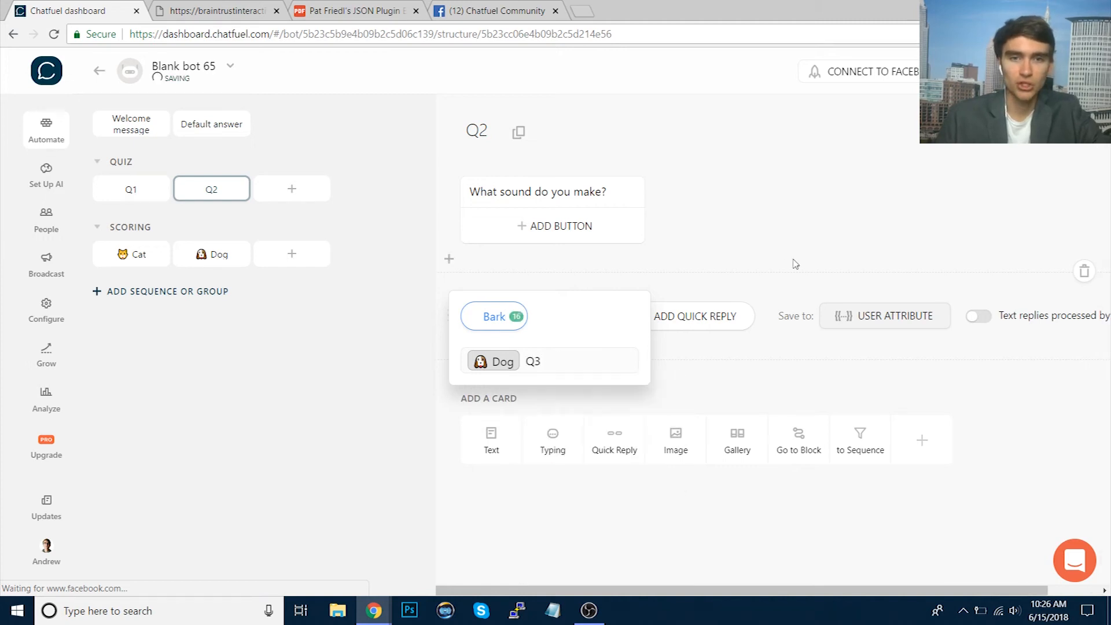
click(718, 238)
- Link Q2's Meow quick reply to the Cat block and the existing Q3 block
click(572, 316)
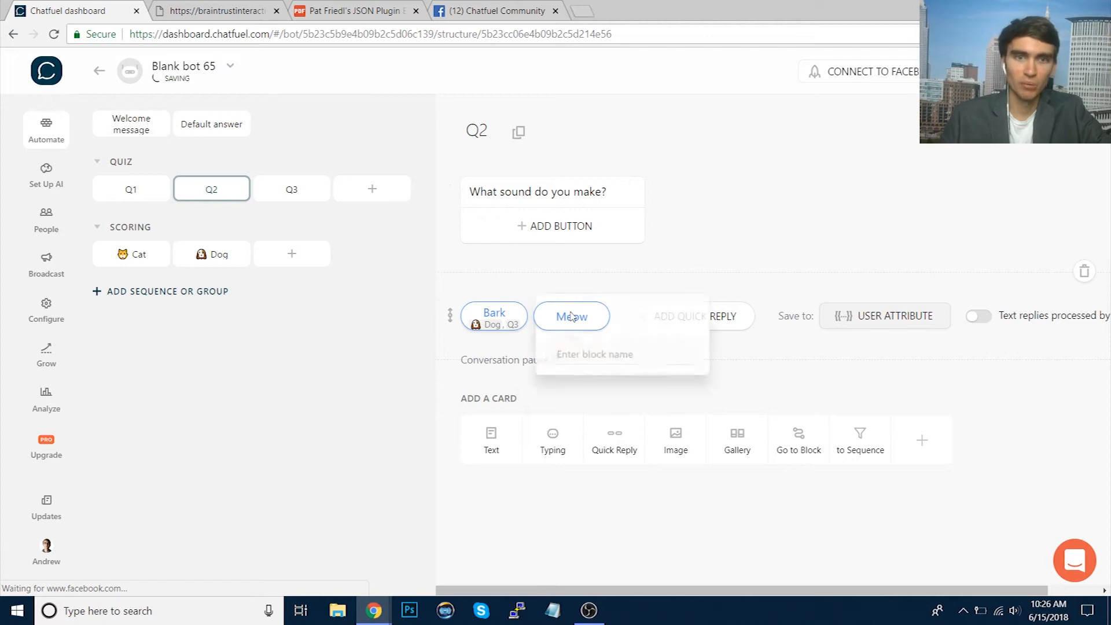
click(593, 362)
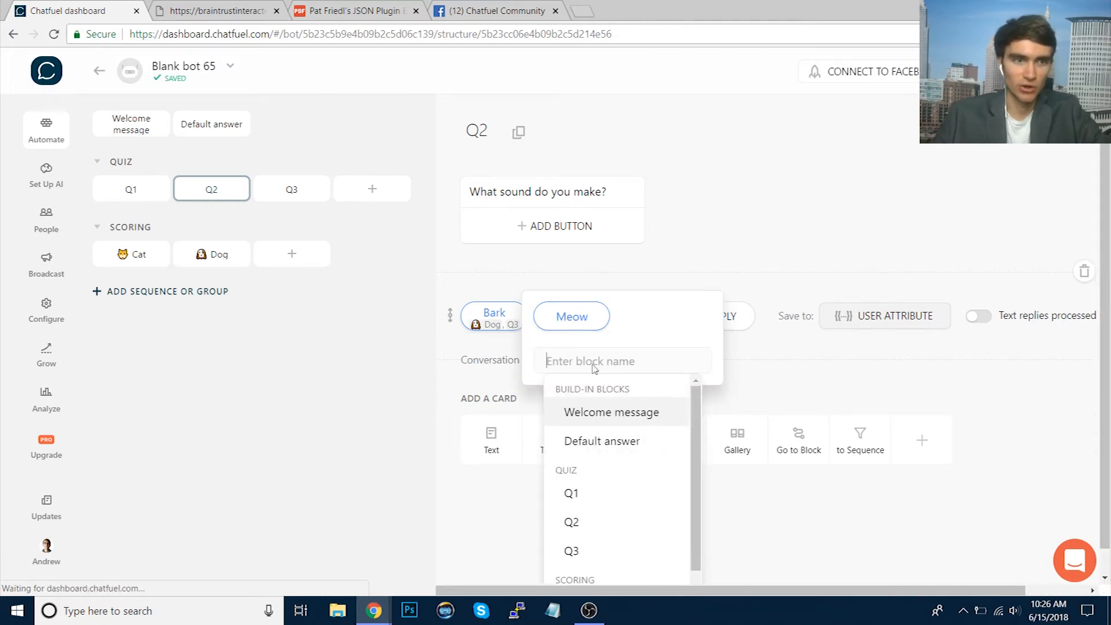
text(cat)
key(Return)
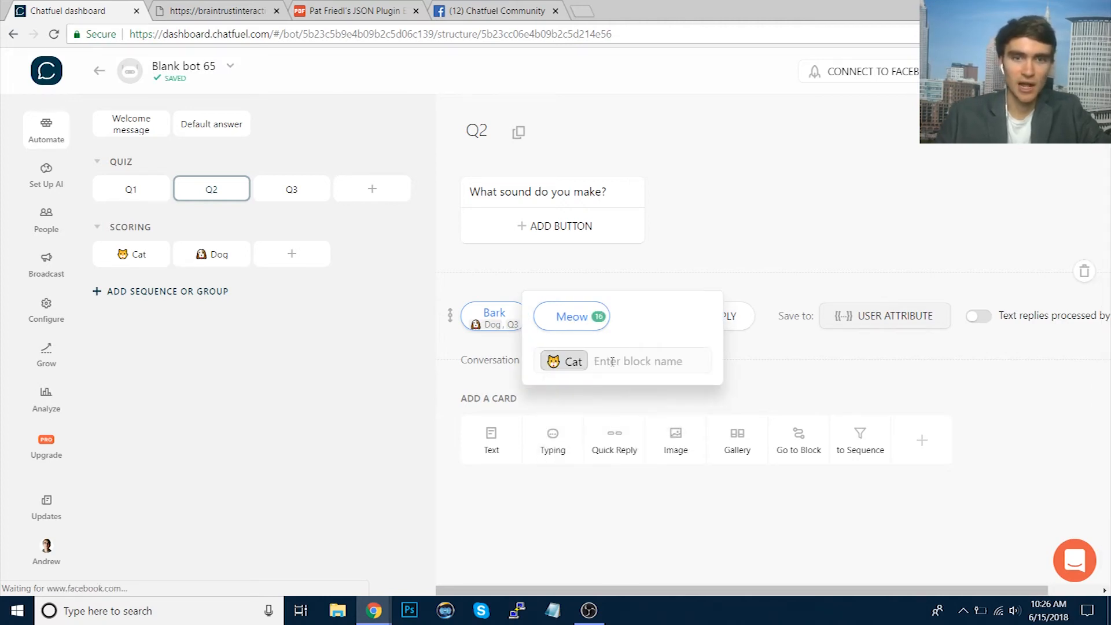
click(623, 360)
text(q3)
key(Return)
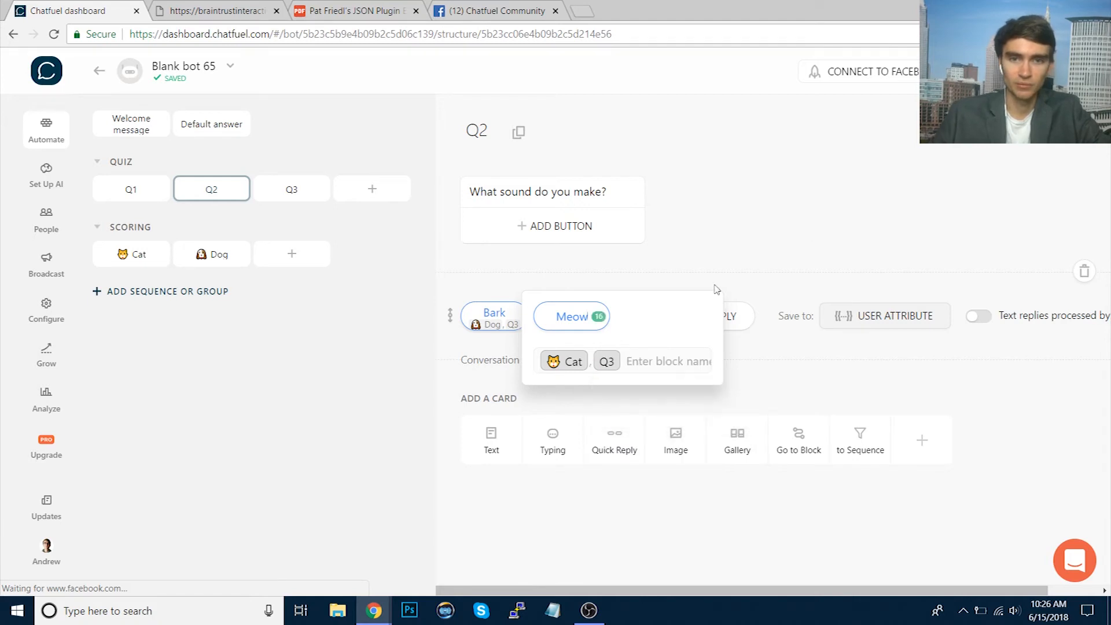
click(804, 242)
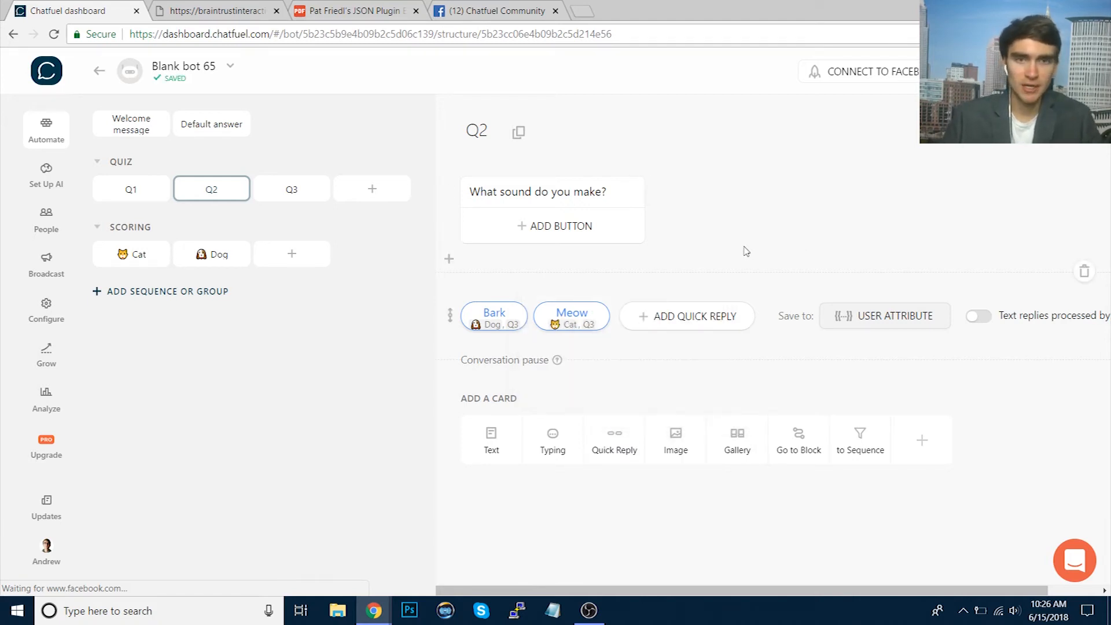
- Add a text card to the Q3 block asking "Are you big or small?"
click(307, 202)
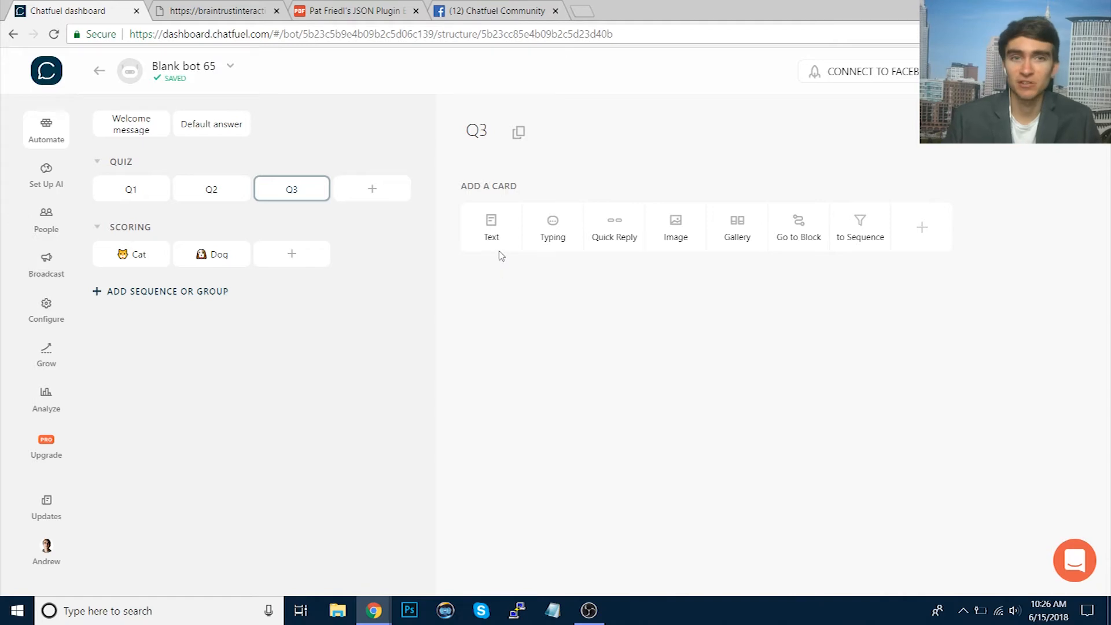
click(494, 231)
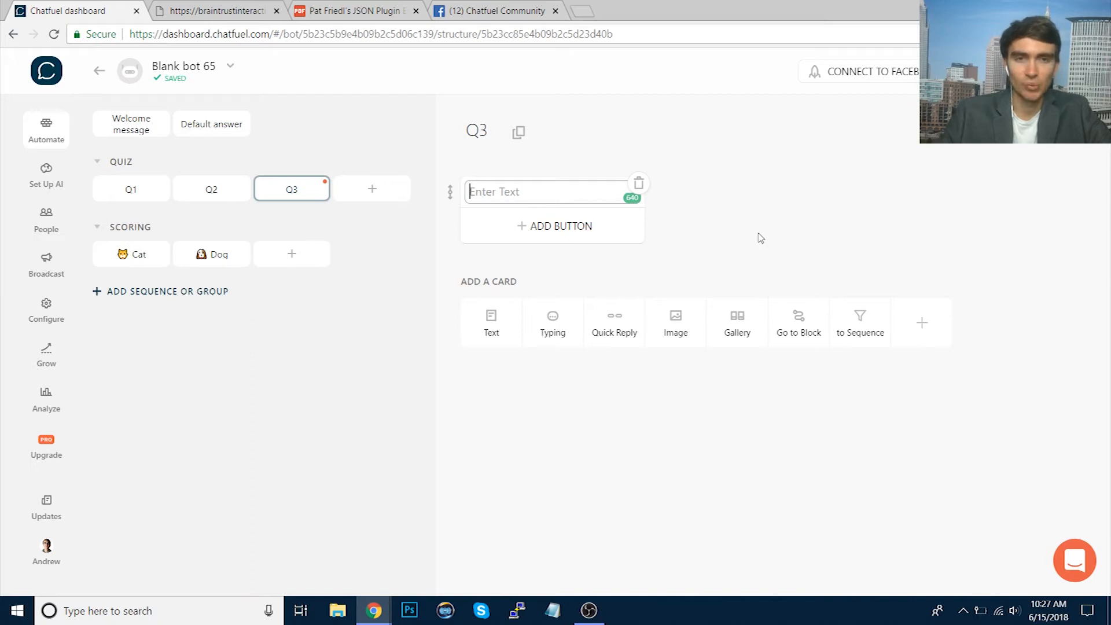
text(Are y)
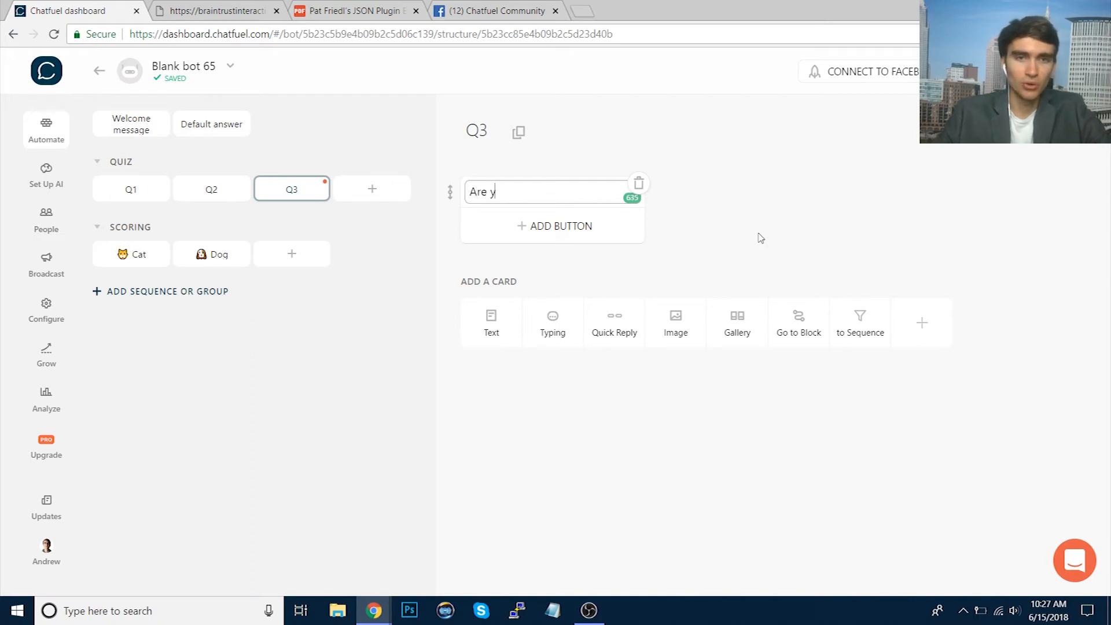
text(ou big or small?)
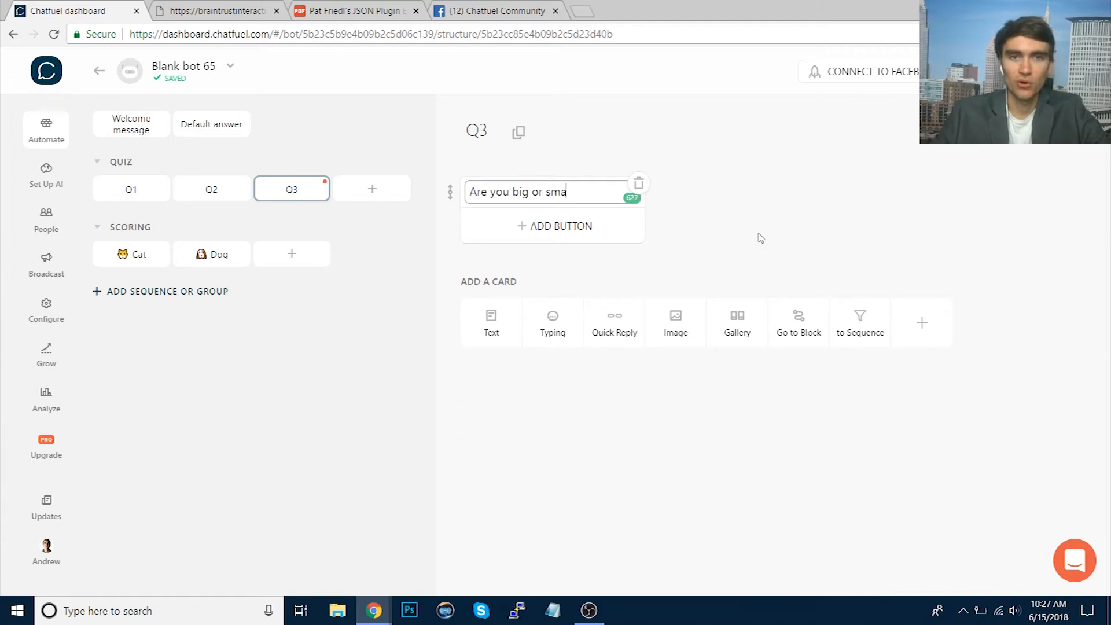
click(726, 253)
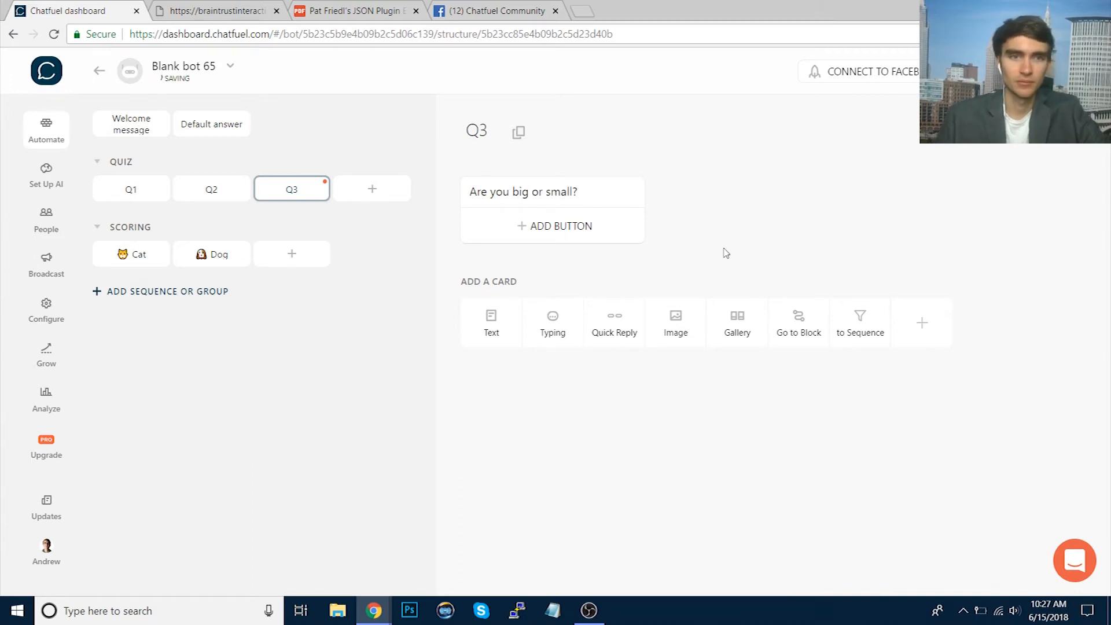
- Add a quick reply card to Q3 and reword its question as "What size are you?"
click(623, 316)
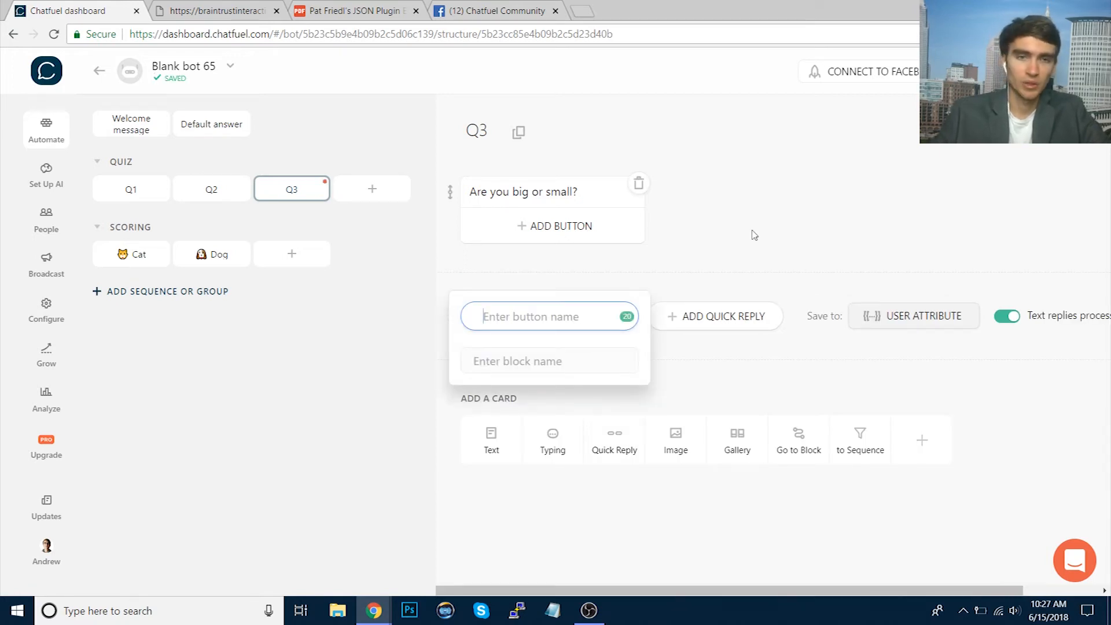
click(549, 189)
triple_click(493, 192)
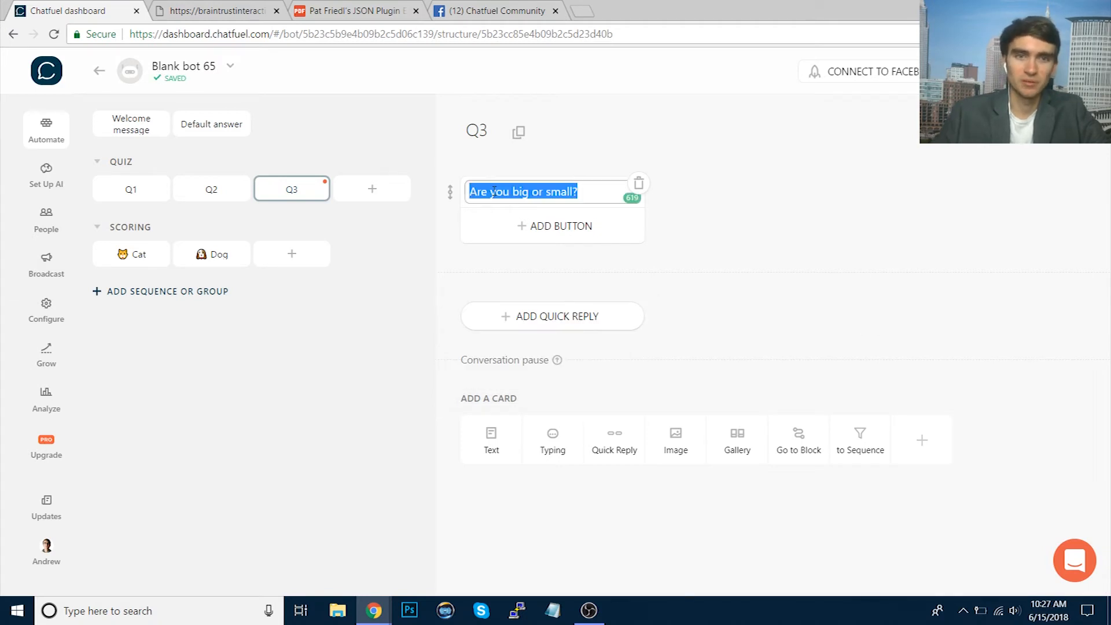
text(What)
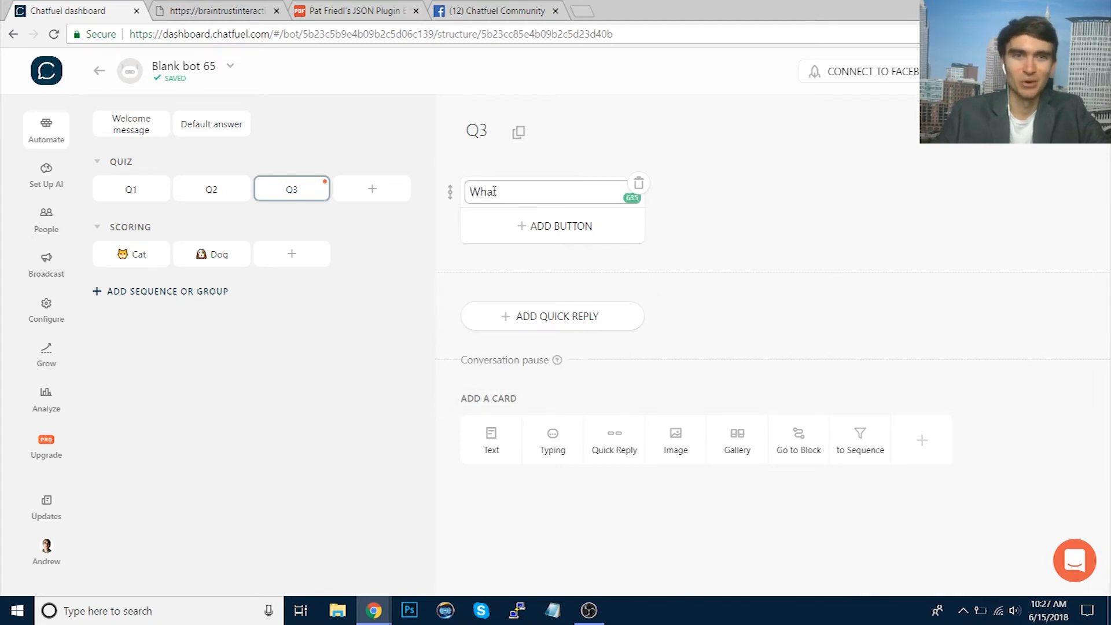
text( size are you?)
click(798, 233)
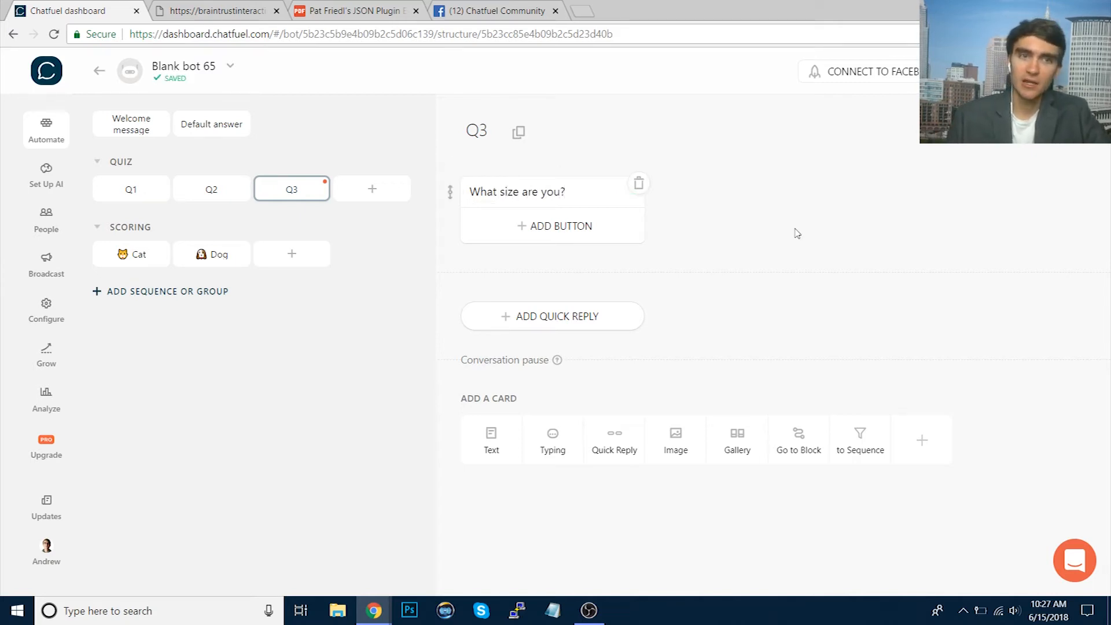
- Add Big and Small quick replies to Q3 and turn off AI processing of text replies
click(558, 317)
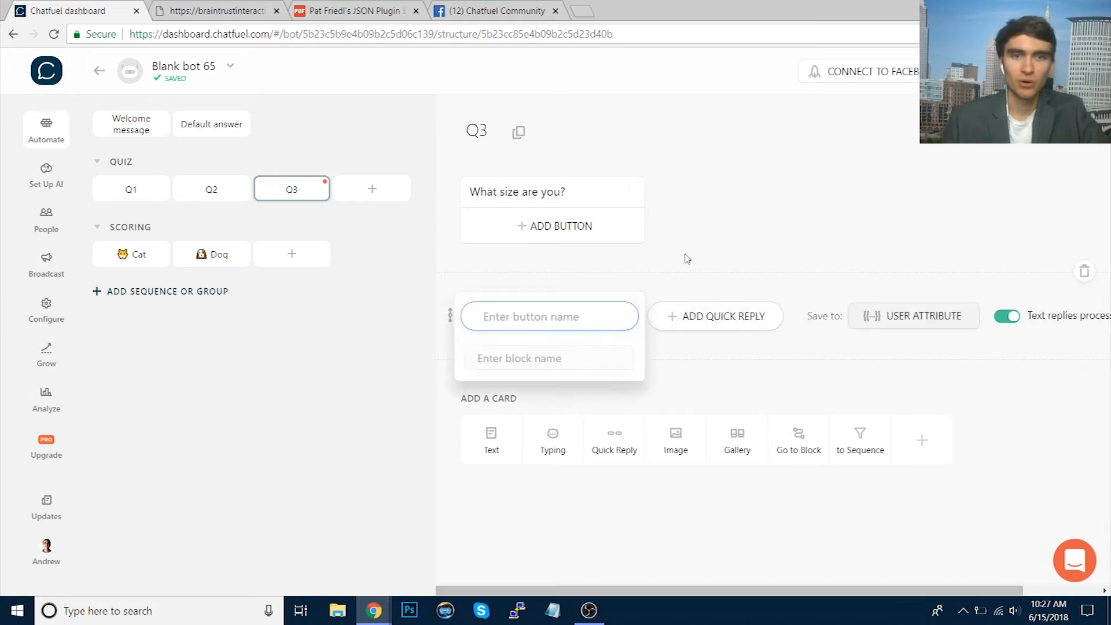
text(Big)
click(722, 256)
click(892, 317)
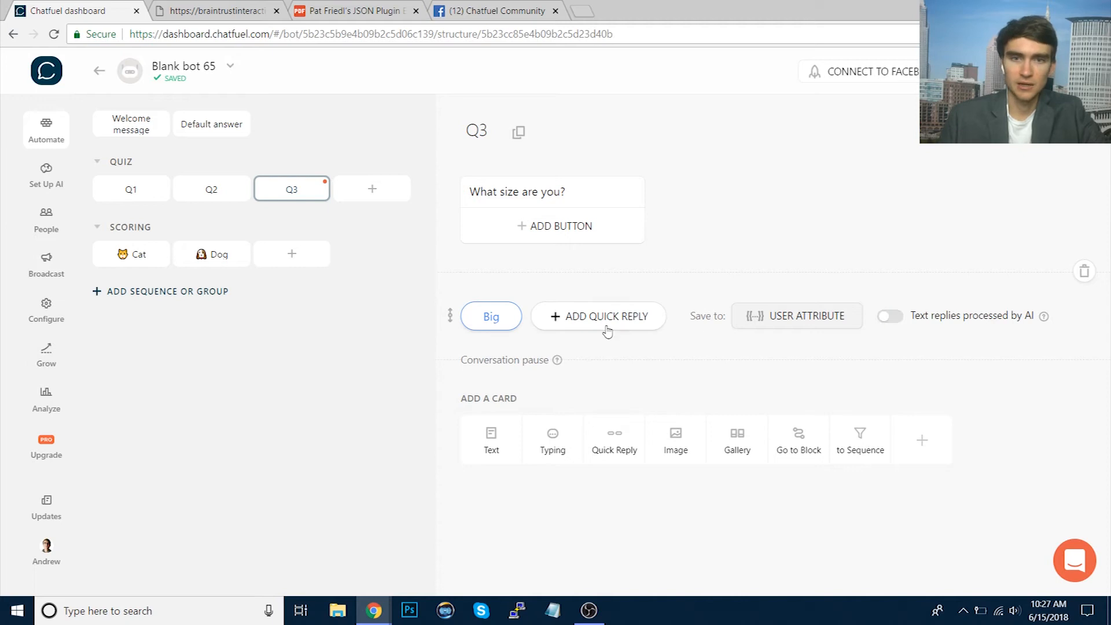
click(605, 322)
text(Small)
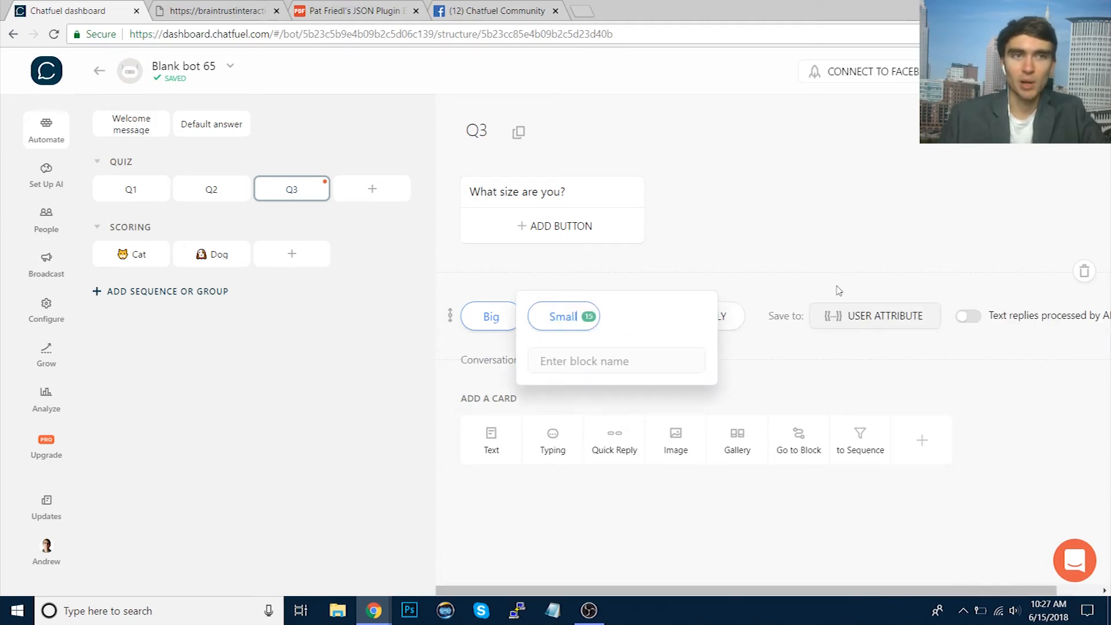
click(956, 285)
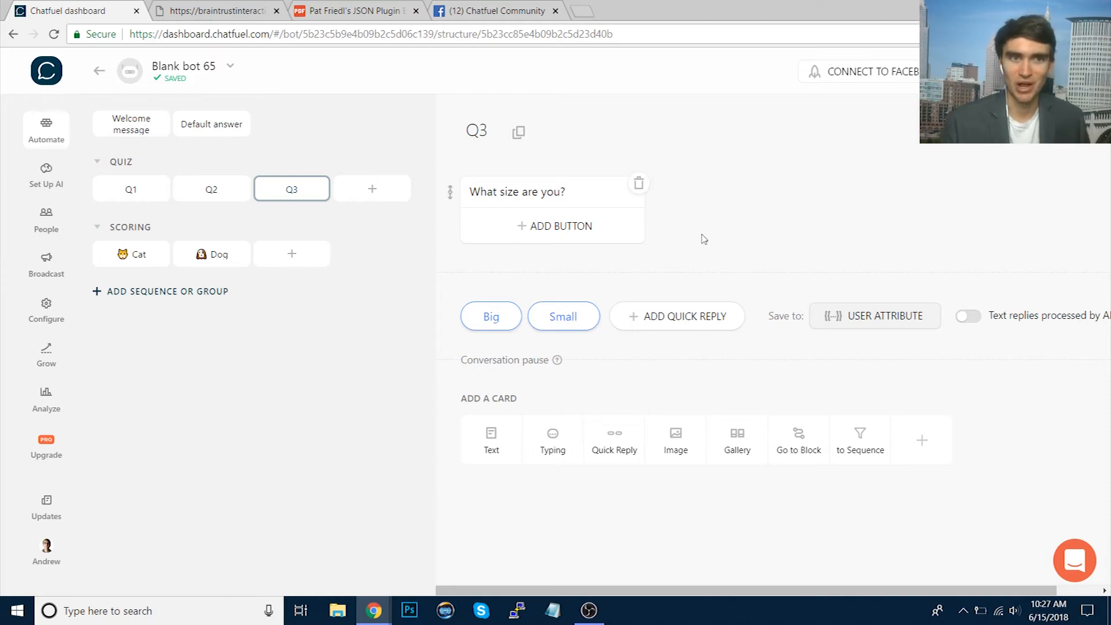
- Link Q3's Big quick reply to the Dog block and a newly created block named "Final Score"
click(494, 318)
click(531, 363)
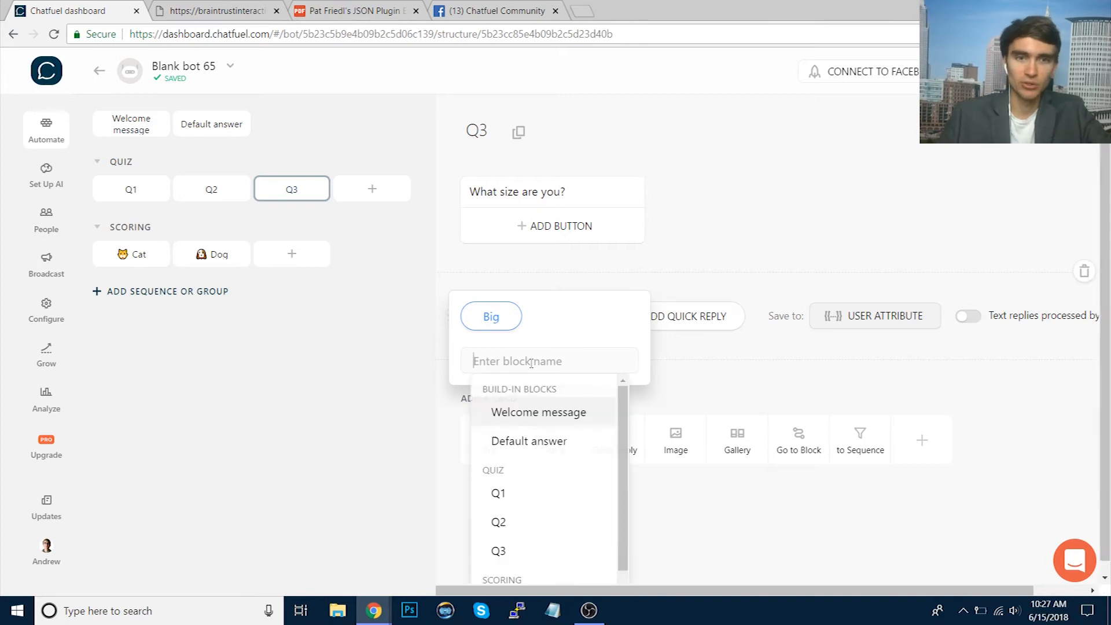
text(dog)
key(Return)
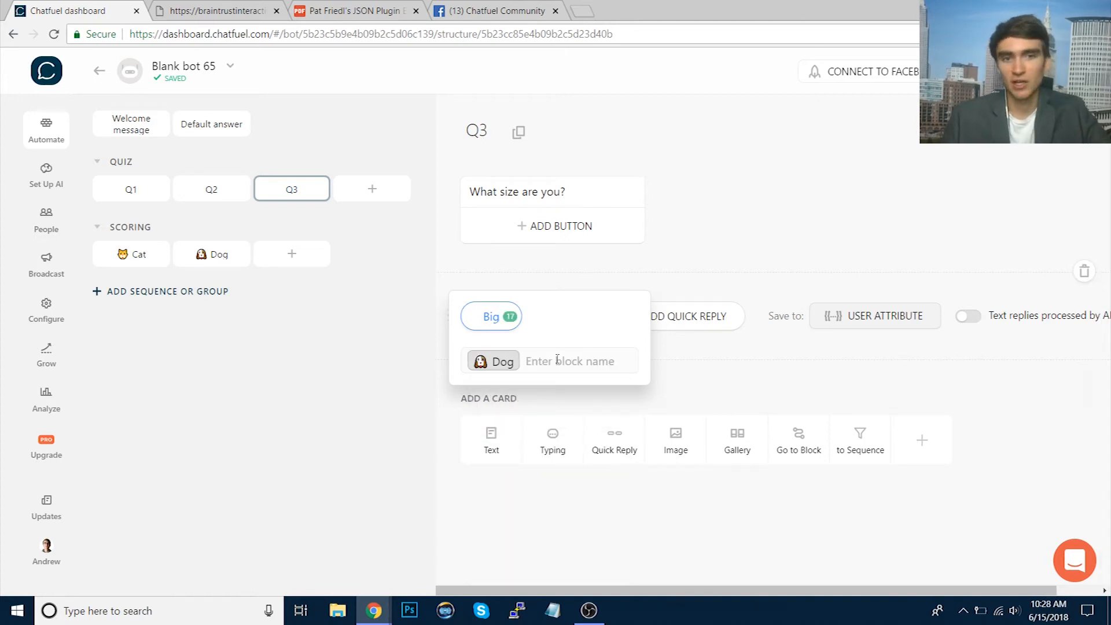
click(557, 360)
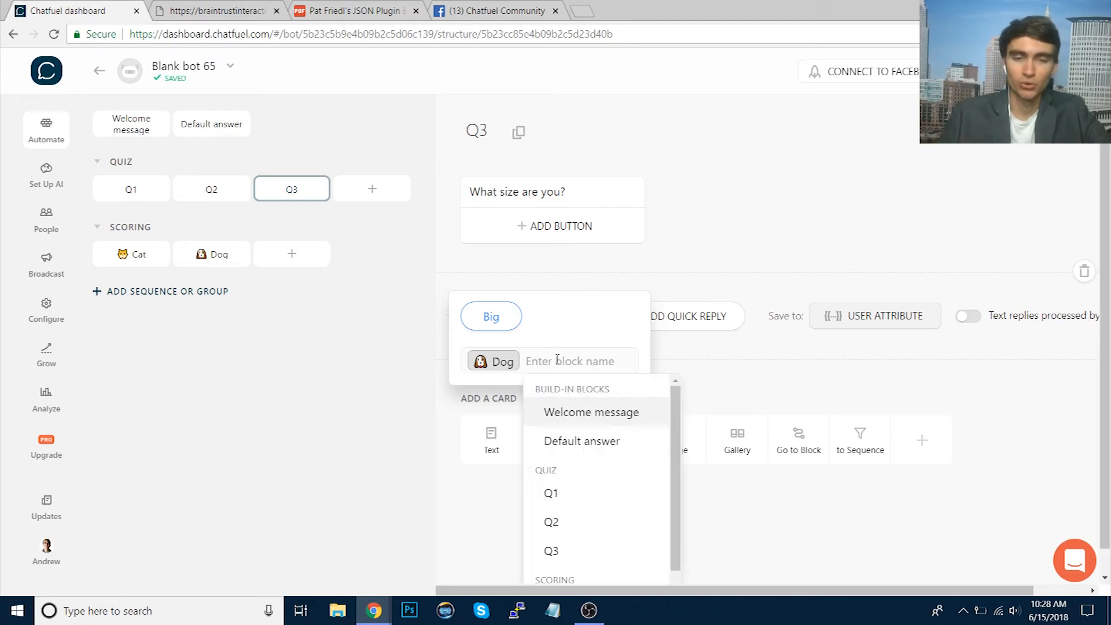
text(Final Score)
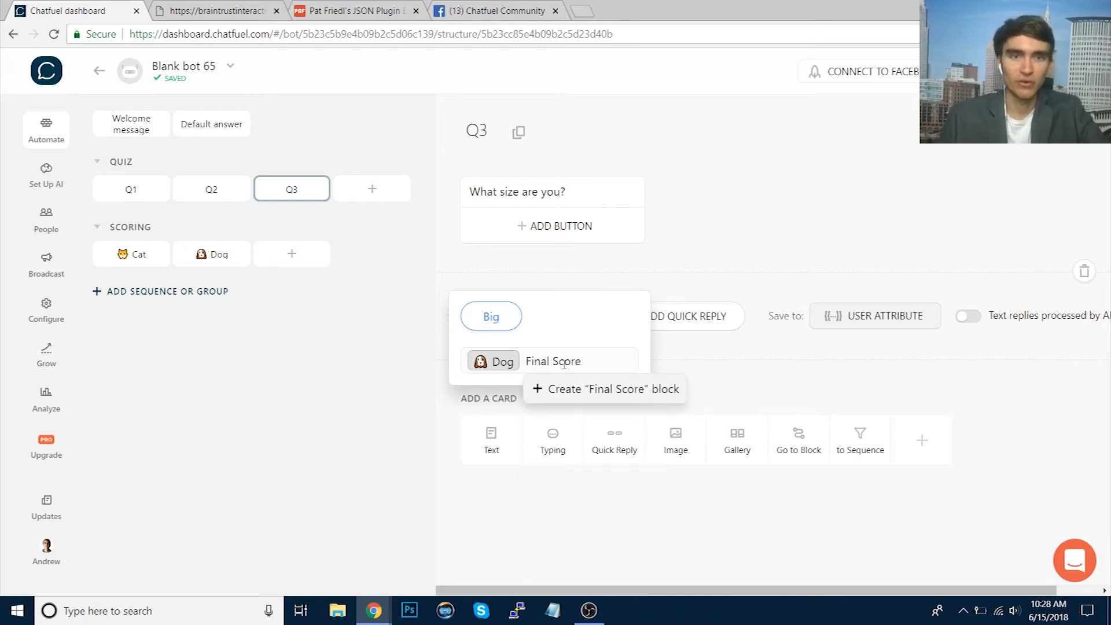
key(Return)
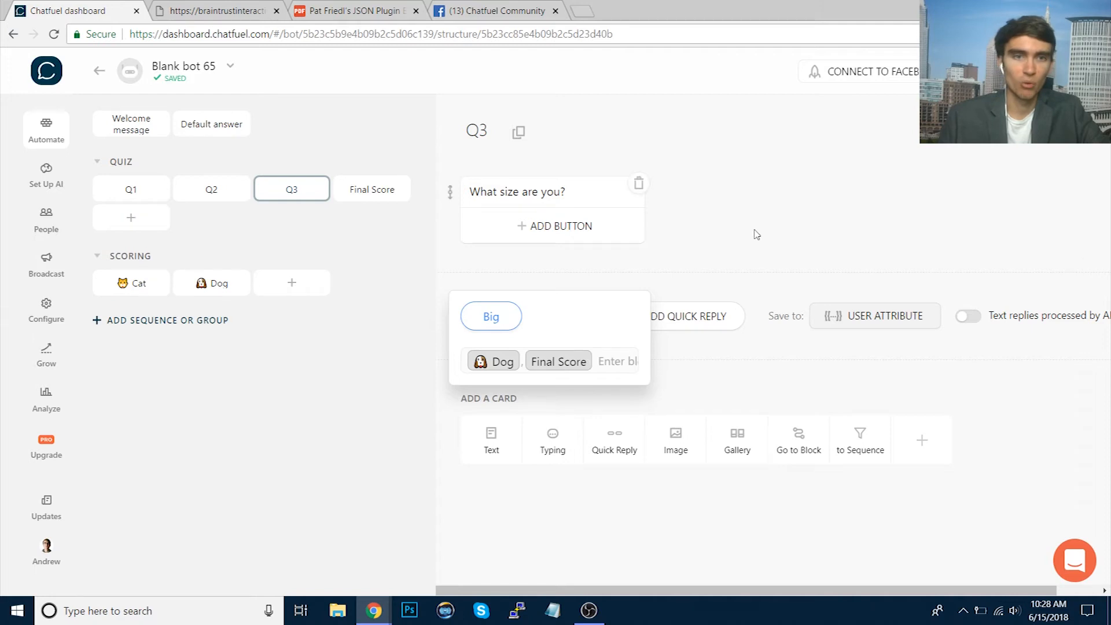
click(757, 234)
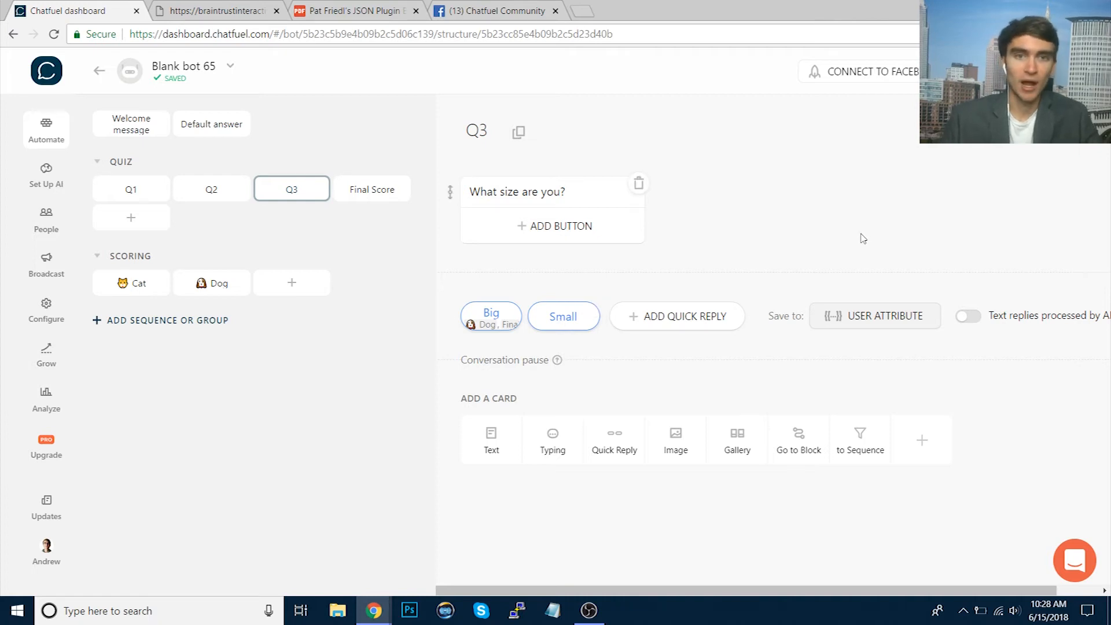
- Link Q3's Small quick reply to the Cat block and the existing Final Score block
click(553, 318)
click(584, 359)
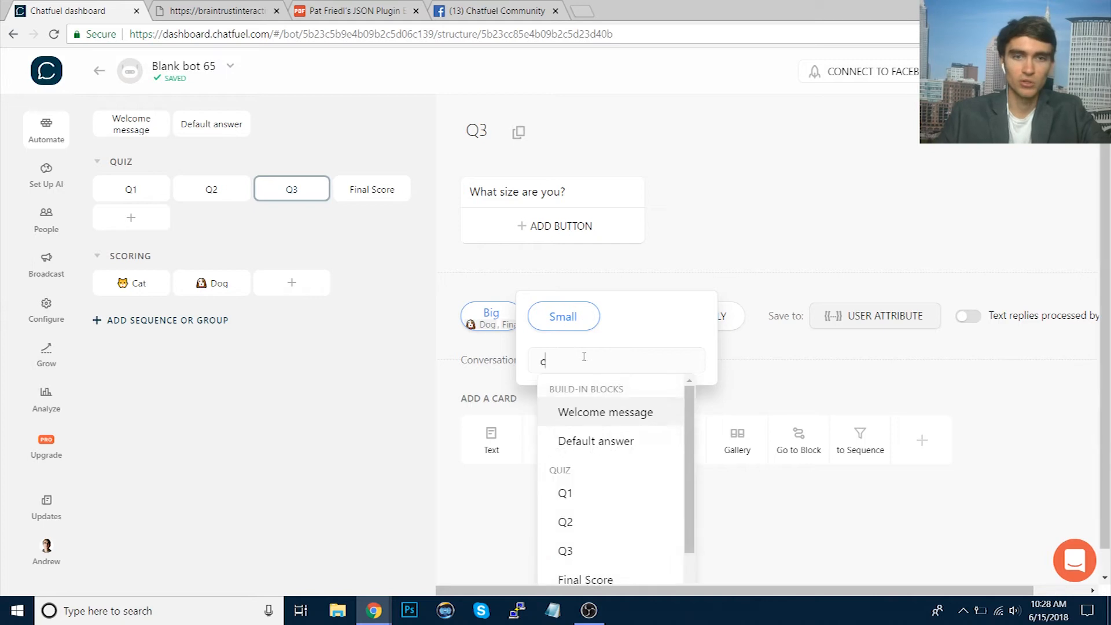
text(cat)
click(605, 442)
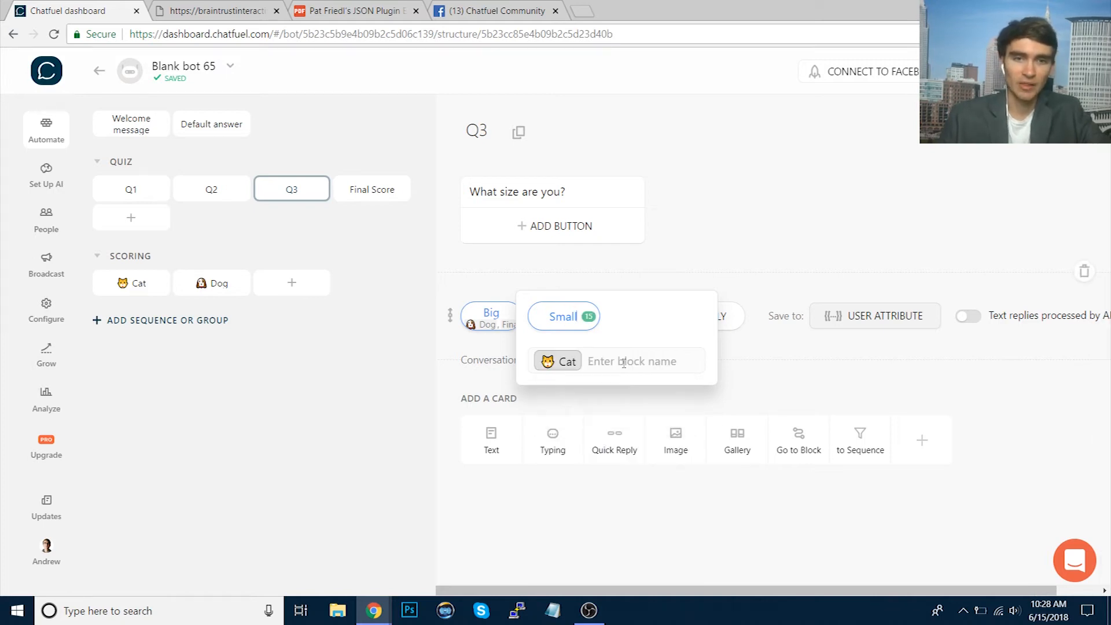
click(621, 363)
text(final sc)
key(Return)
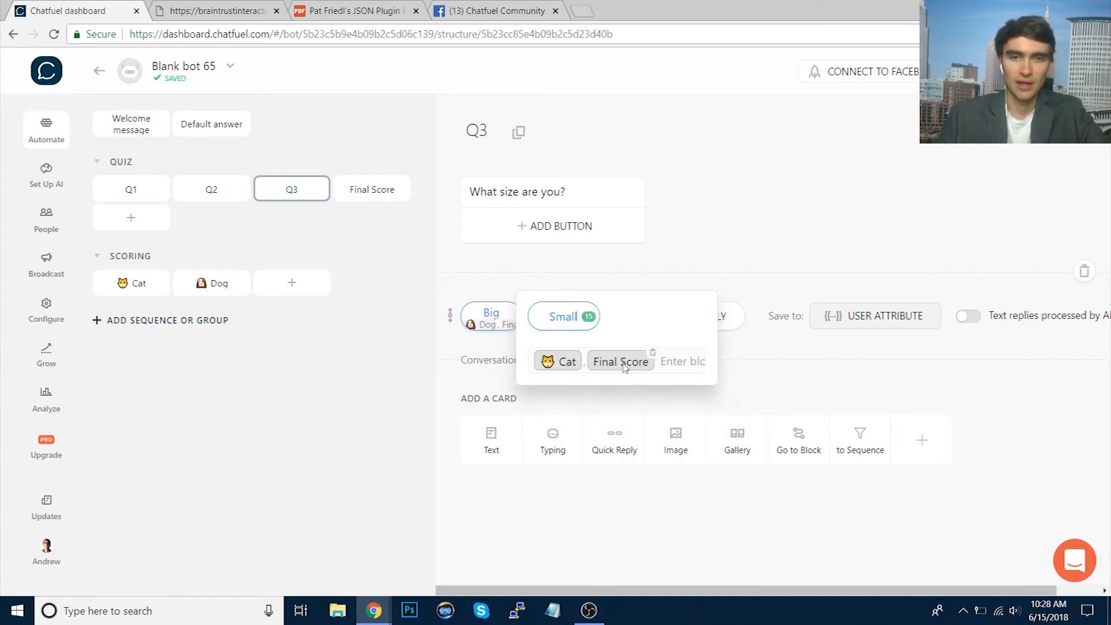
click(810, 216)
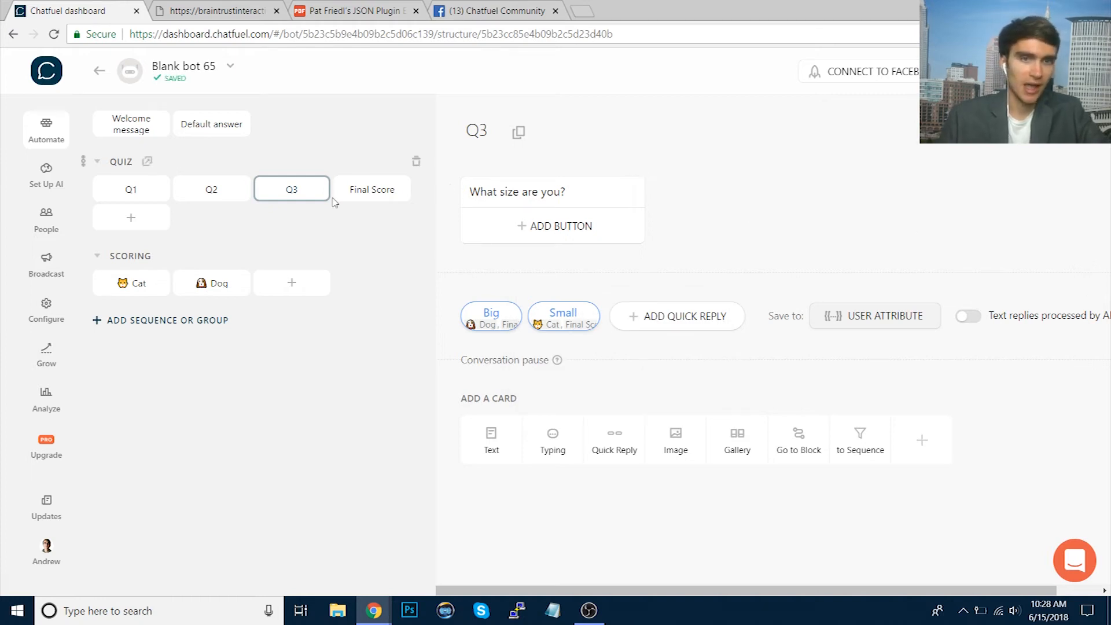
- Add a text card to the Final Score block reading cat emoji "SCORE = " followed by the {{cat}} attribute
click(351, 194)
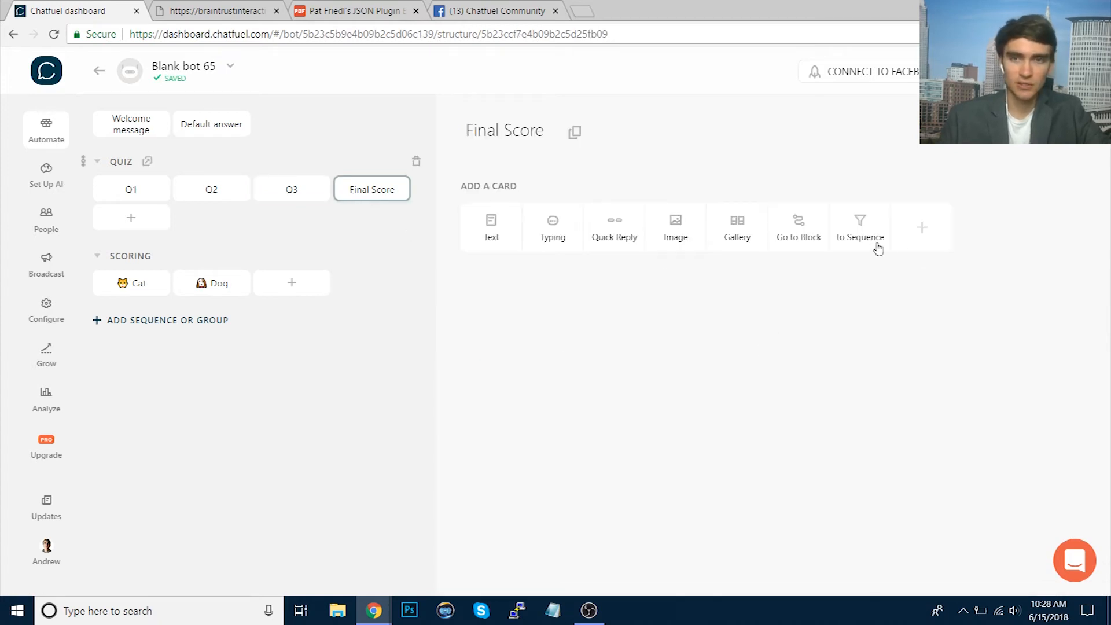
click(503, 239)
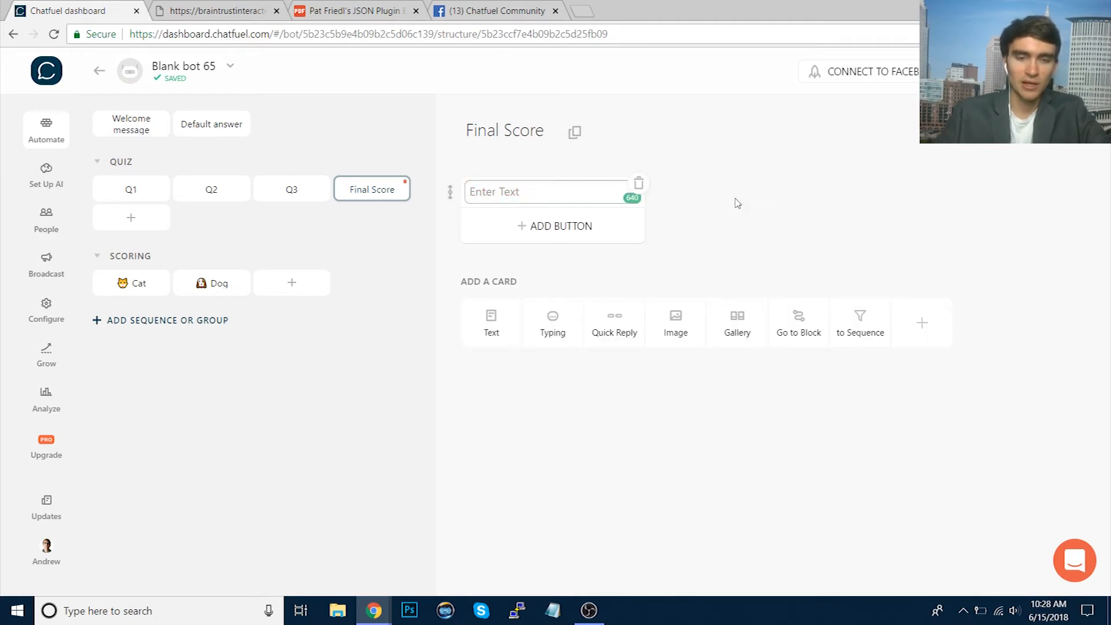
key(super+period)
text(cat)
key(Return)
key(Escape)
text(SCORE)
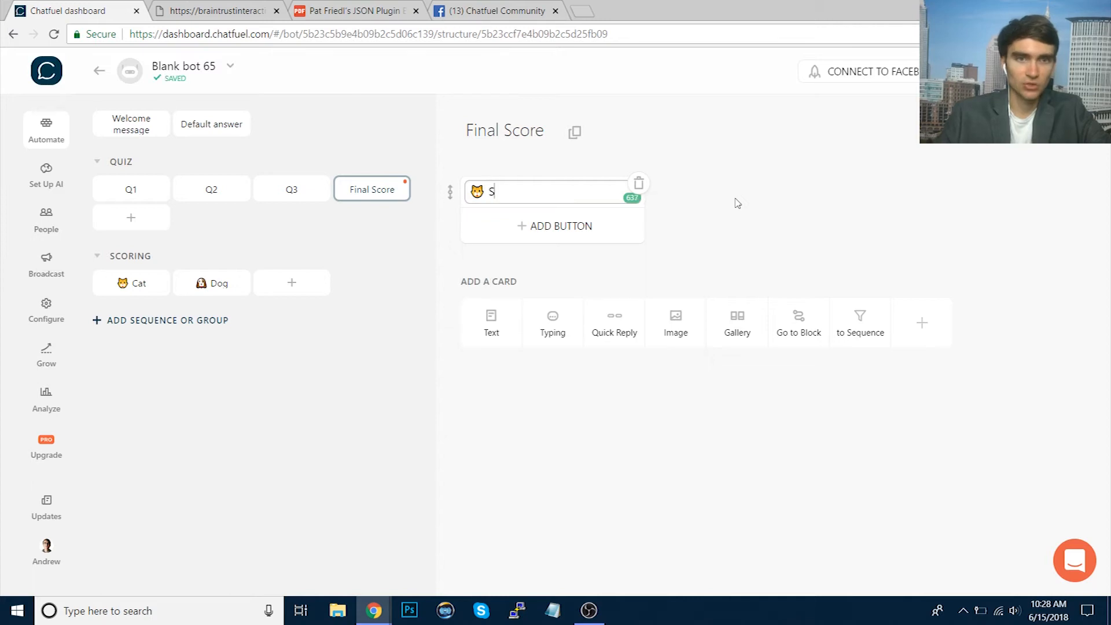
text( = {)
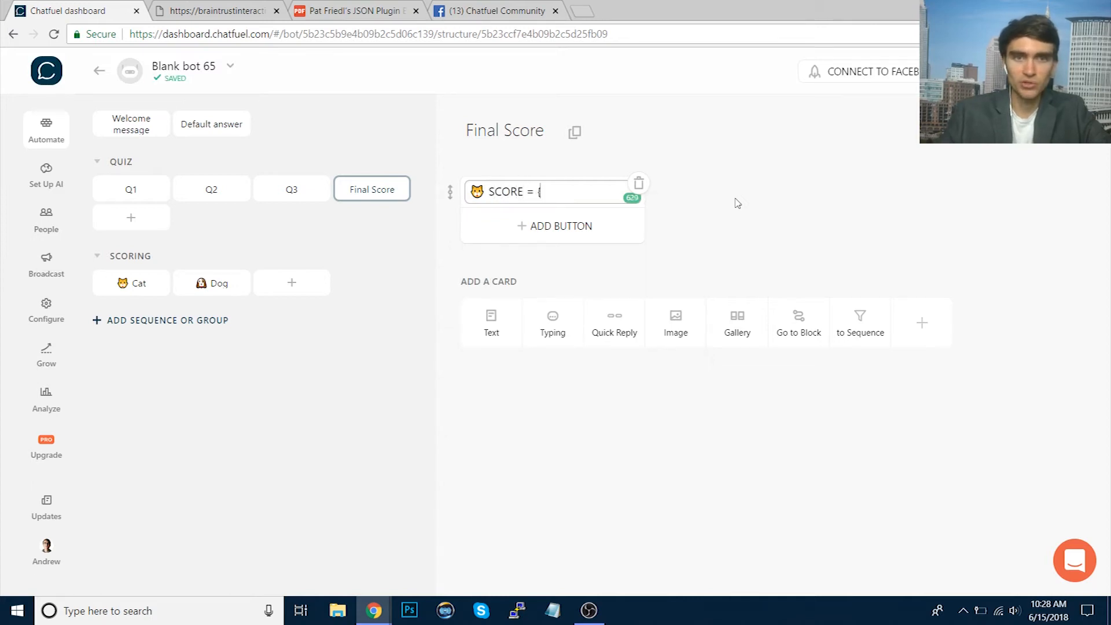
text({cat)
key(Return)
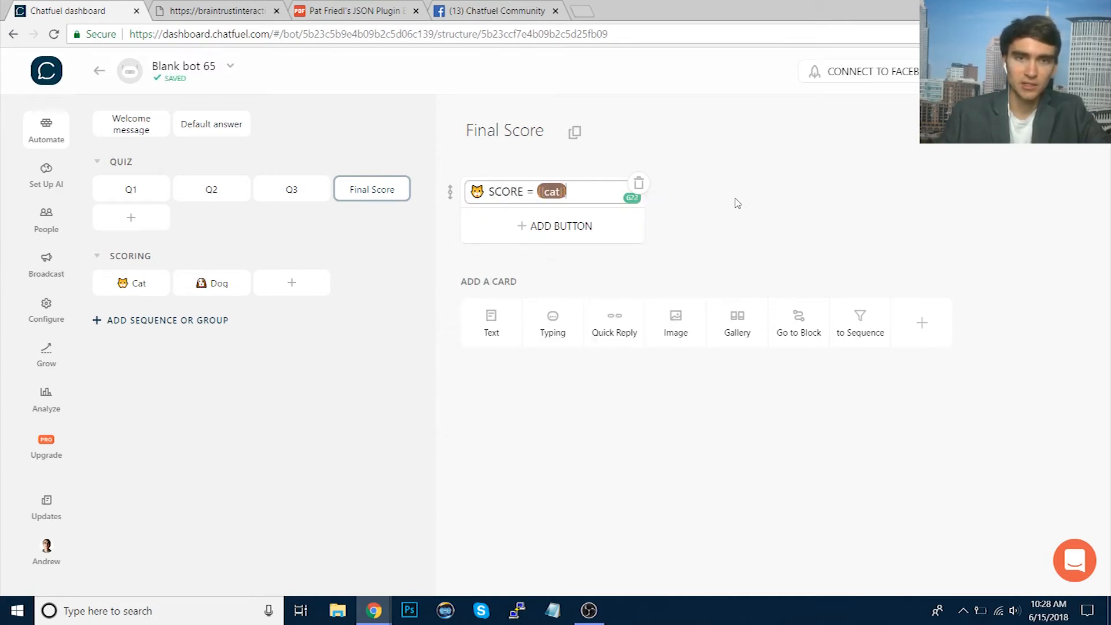
- Add a second line to the Final Score text with a dog emoji and "SCORE = " followed by the {{dog}} attribute
click(588, 193)
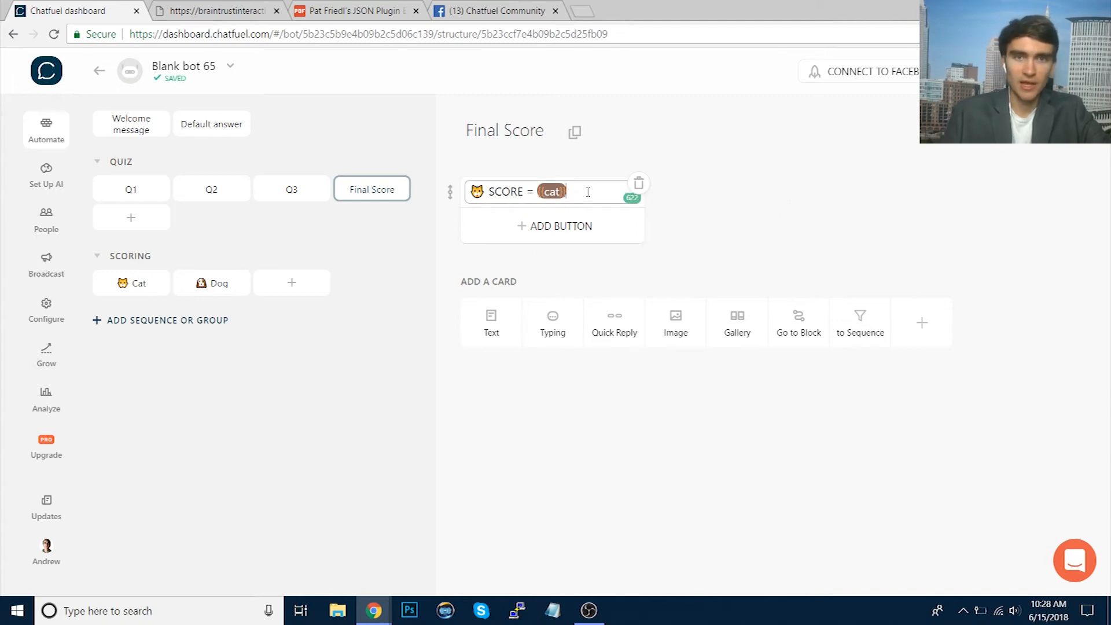
key(Return)
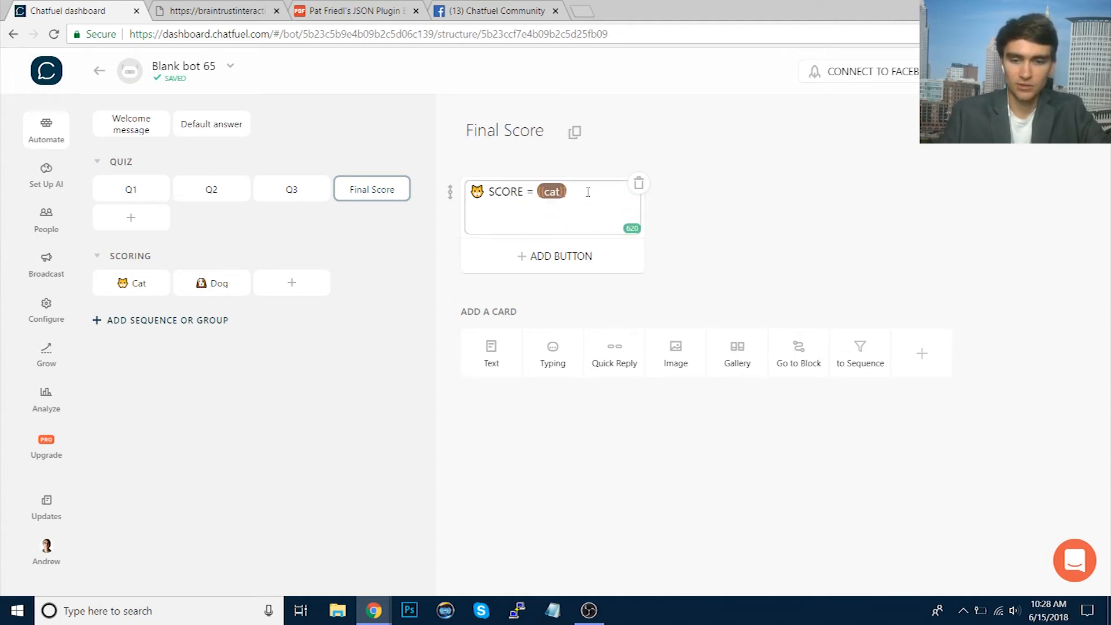
key(super+period)
text(dog)
key(Return)
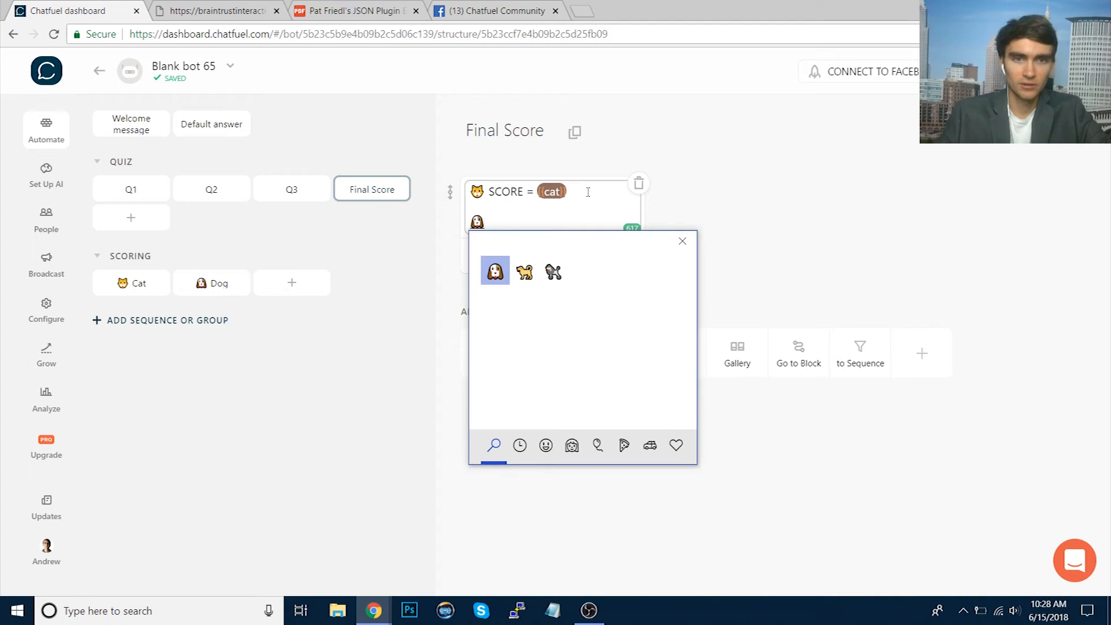
key(Escape)
text(SCORE = {{dog)
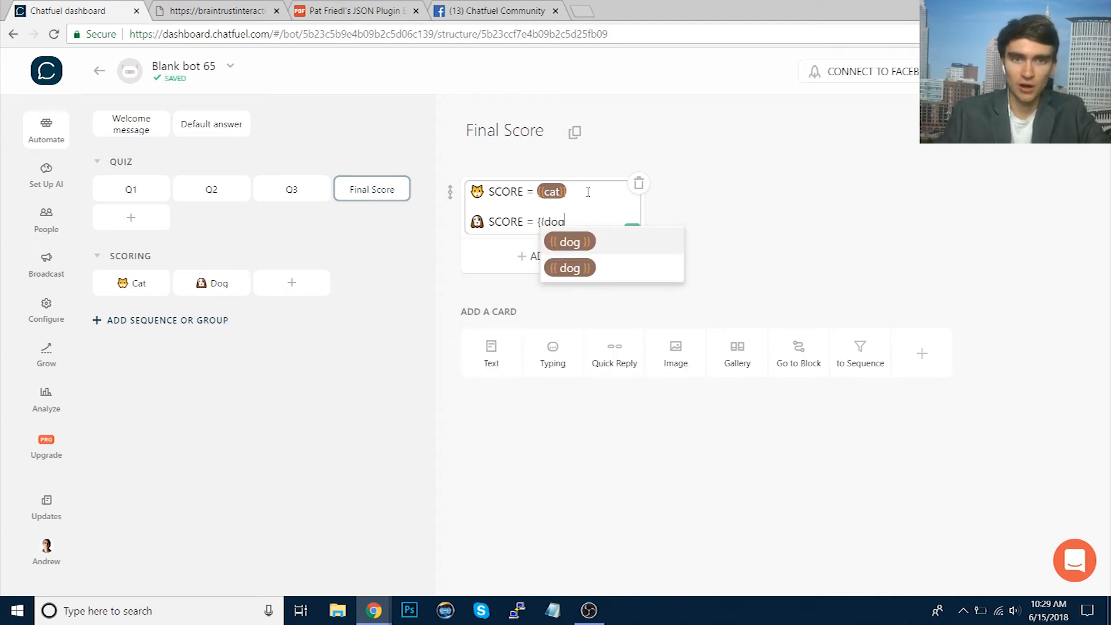
key(Return)
click(723, 208)
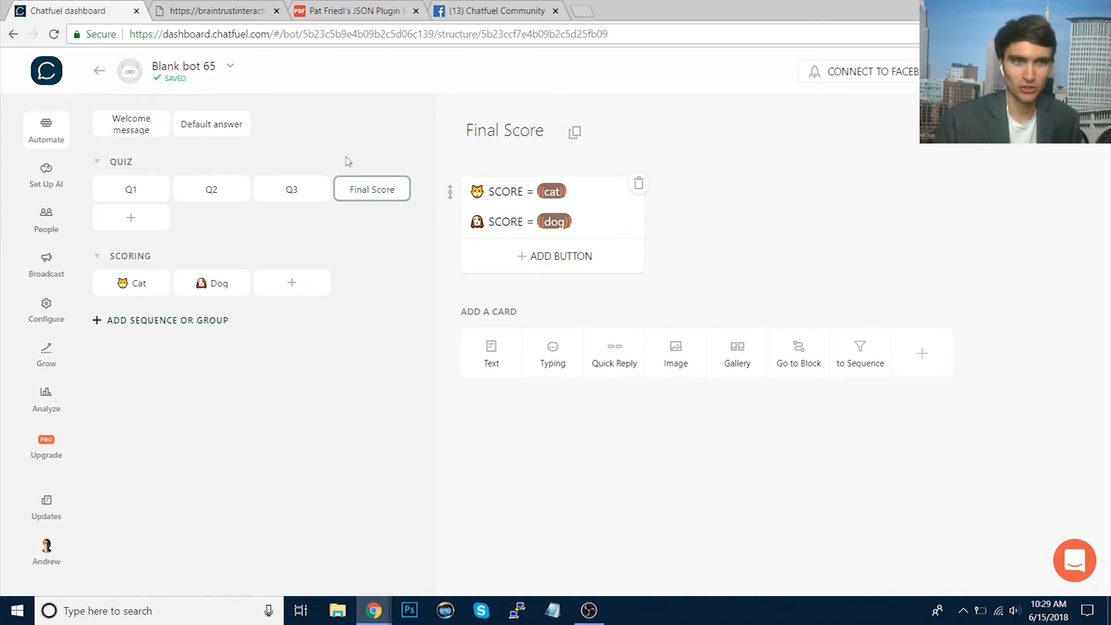
- Review the quiz flow through the Welcome message, Q1, Q2 and Cat blocks, checking attribute setup and quick reply links
click(128, 133)
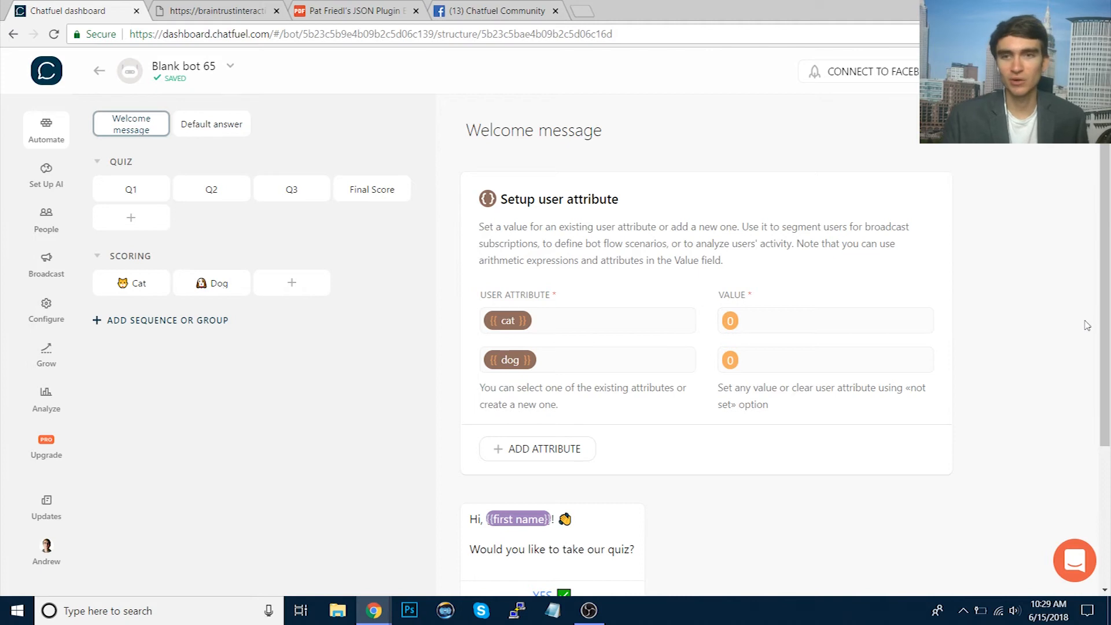
scroll(1084, 335, down, 4)
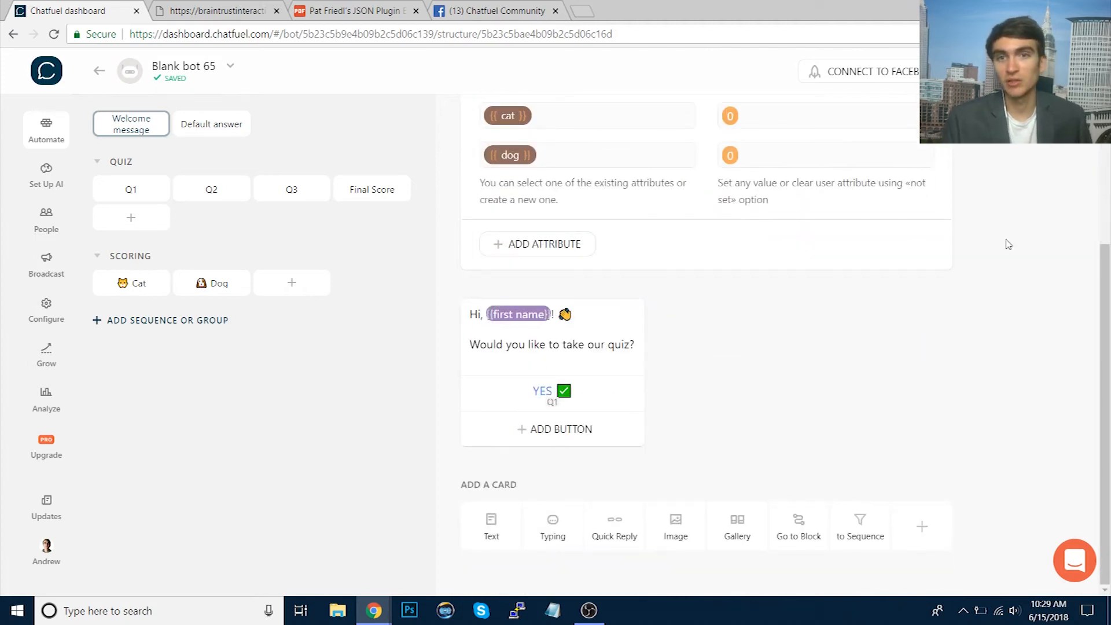
scroll(1051, 270, up, 4)
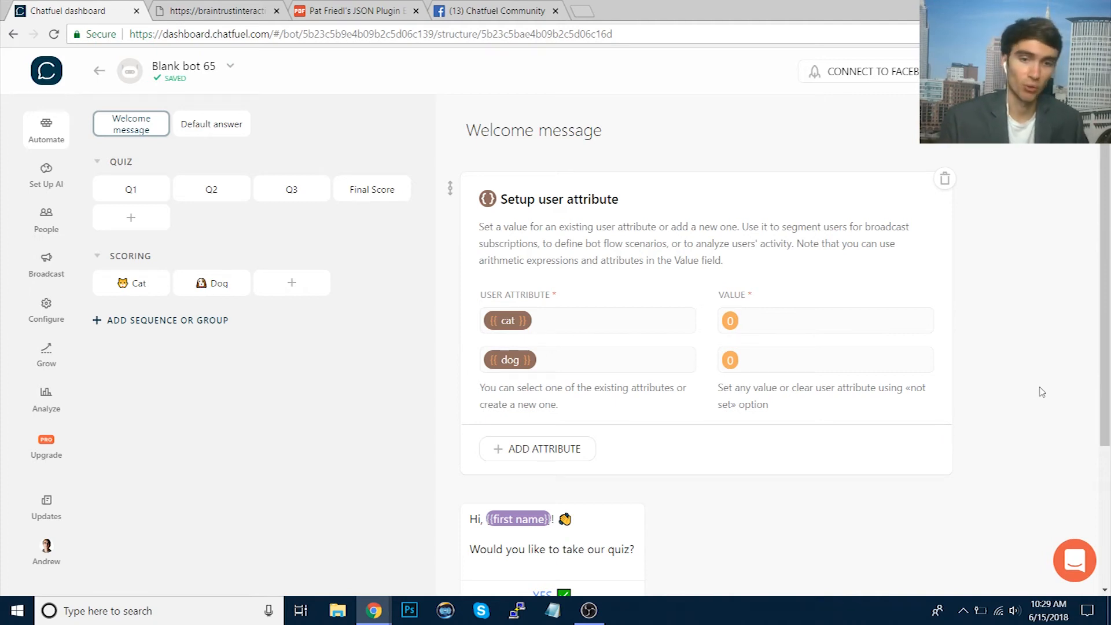
scroll(1042, 392, down, 4)
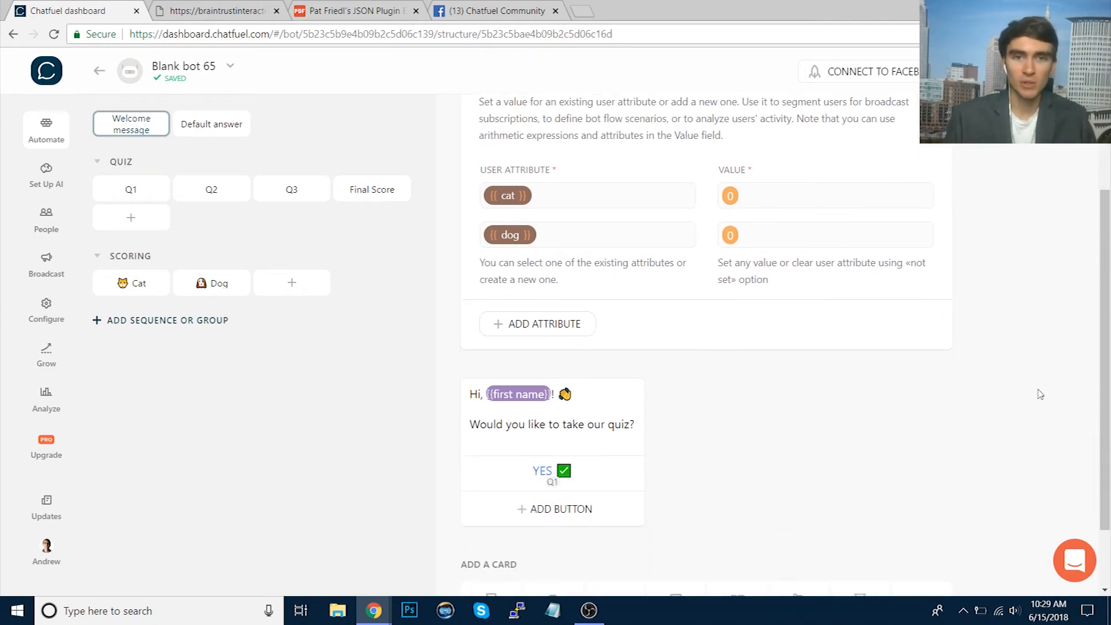
click(137, 188)
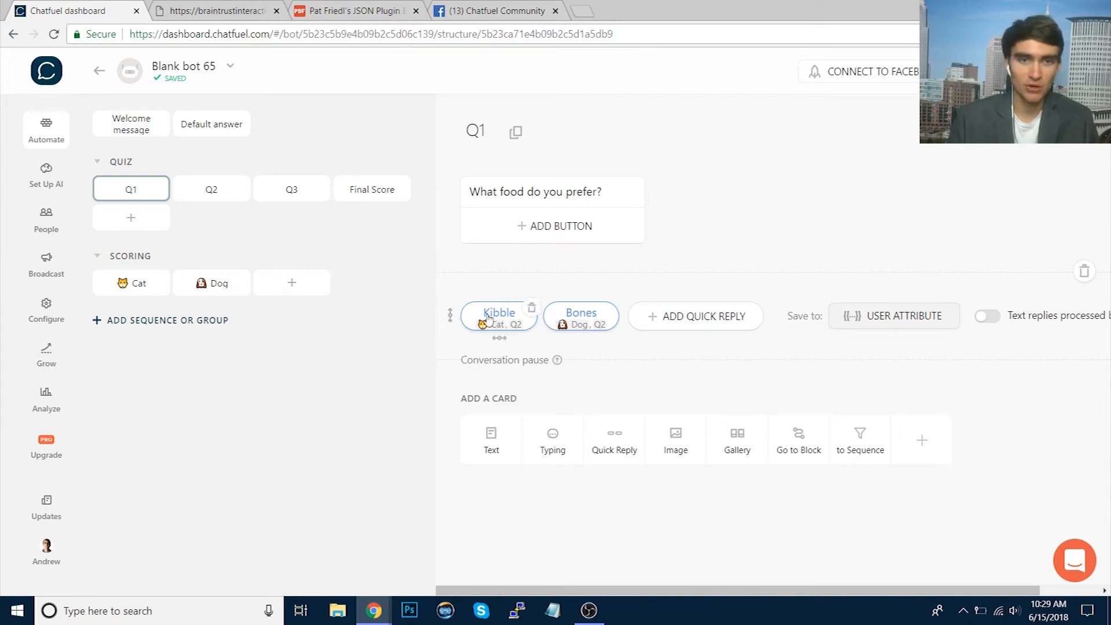
click(119, 289)
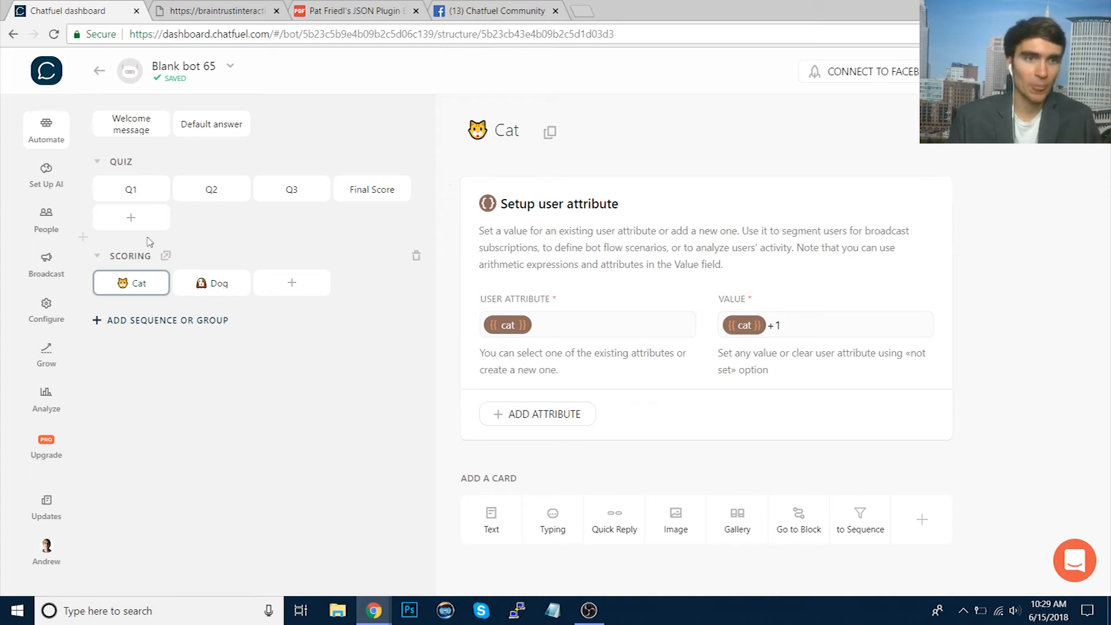
click(199, 188)
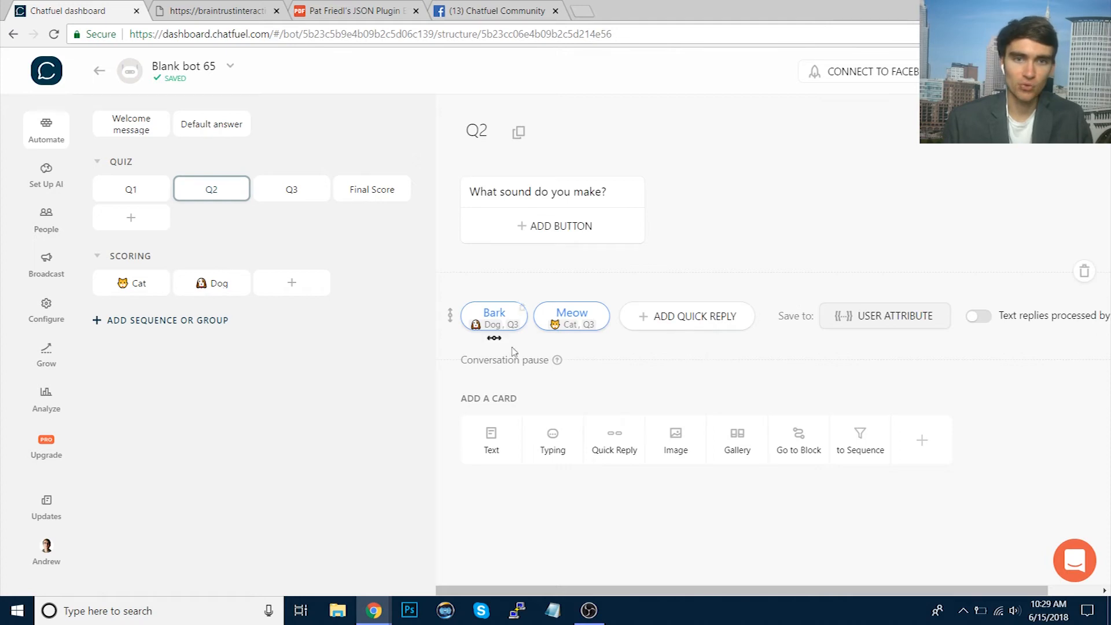
click(142, 286)
click(141, 284)
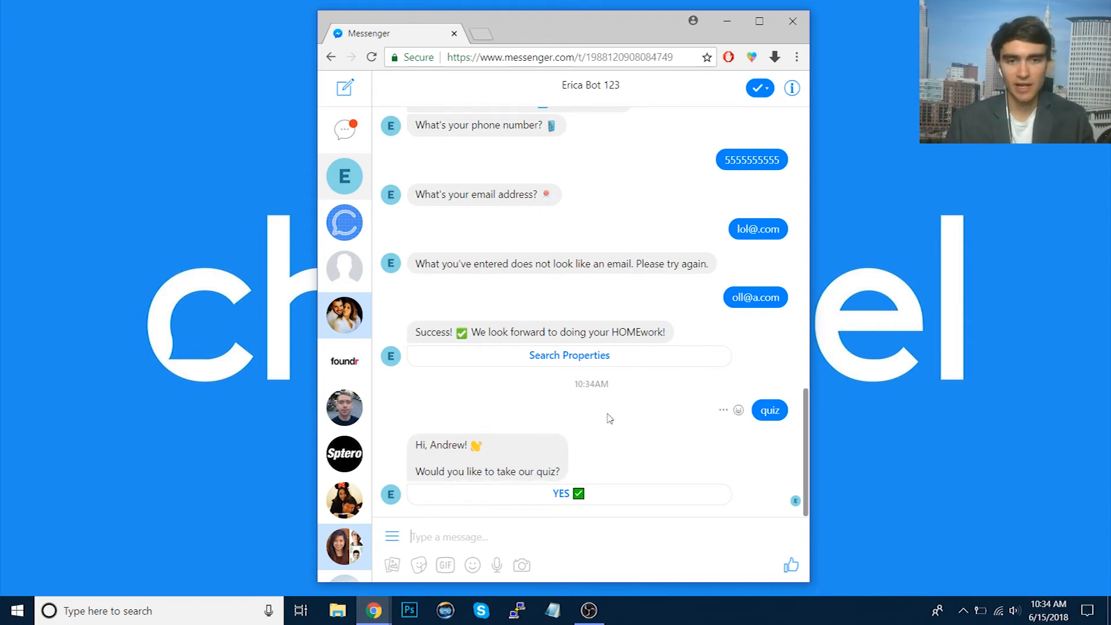
- Test the quiz in the Messenger chat by accepting it and answering Kibble, Meow and Big
click(626, 501)
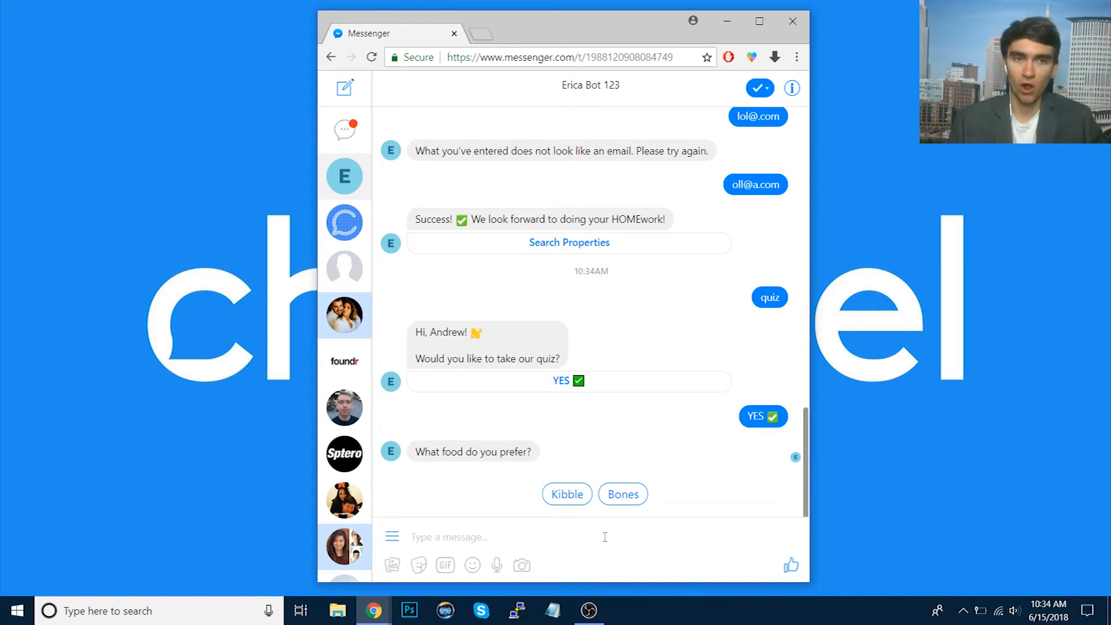
click(569, 504)
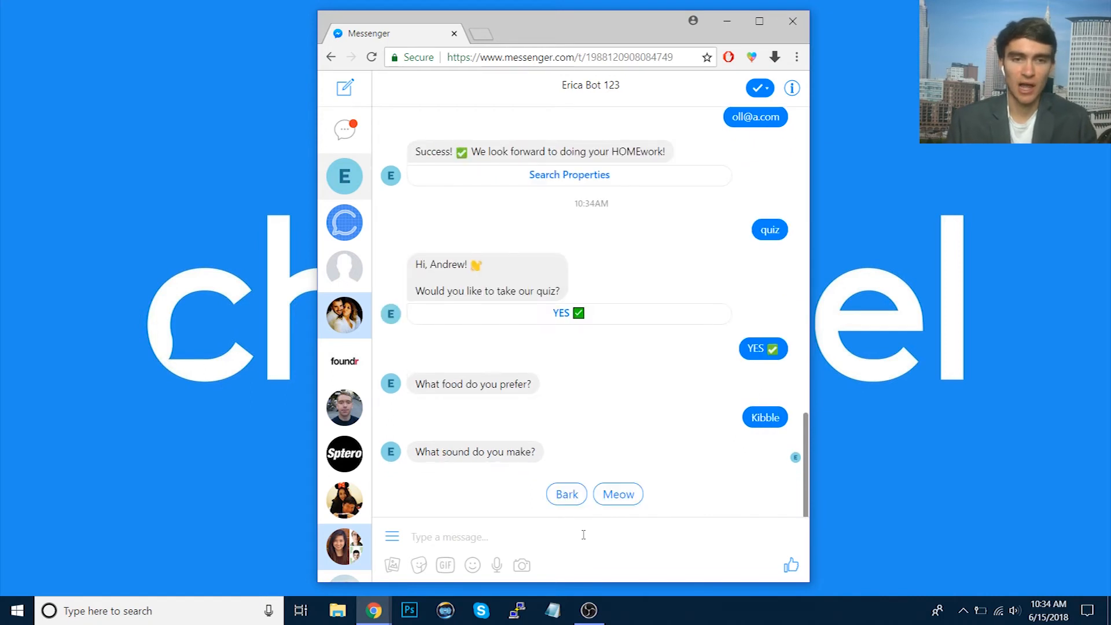
click(609, 500)
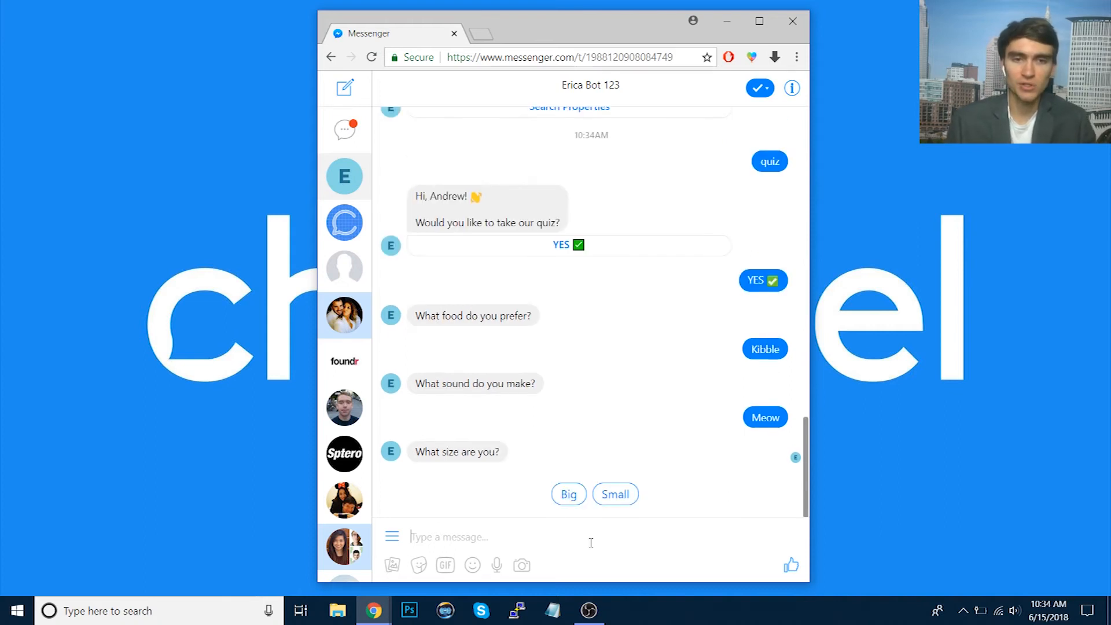
click(570, 494)
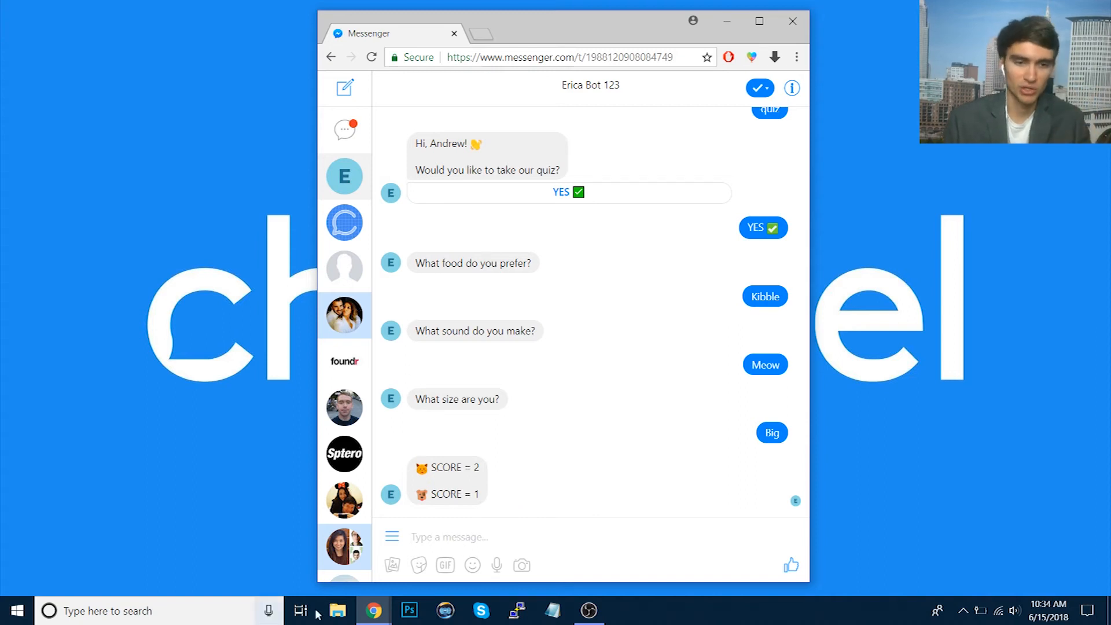
- Switch back to the Chatfuel dashboard and open the bot's block structure at the Welcome message
click(374, 610)
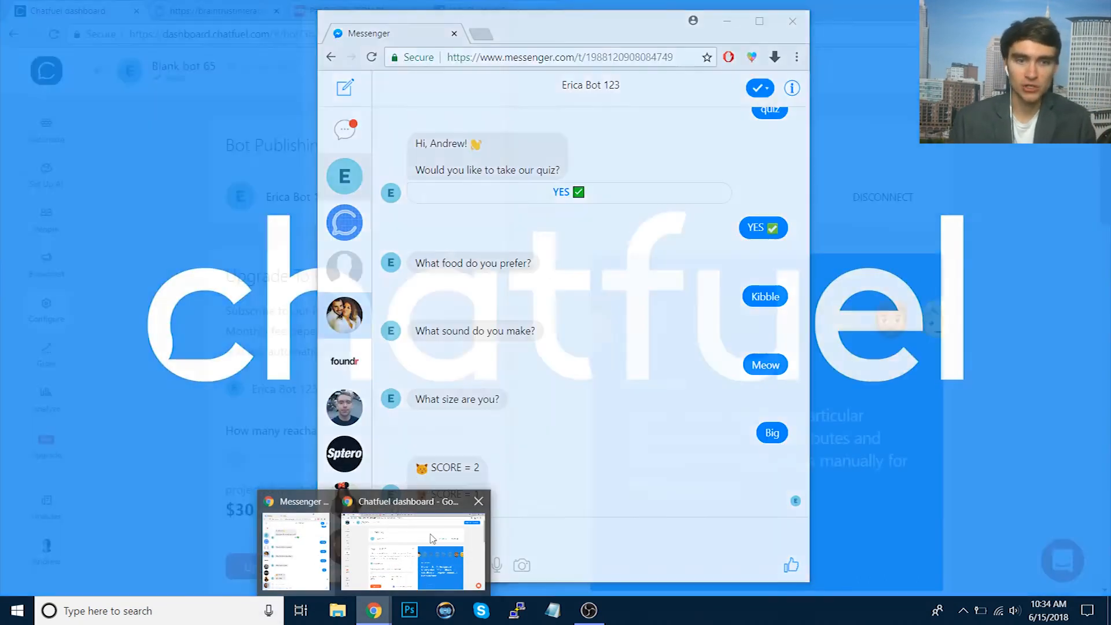
click(432, 539)
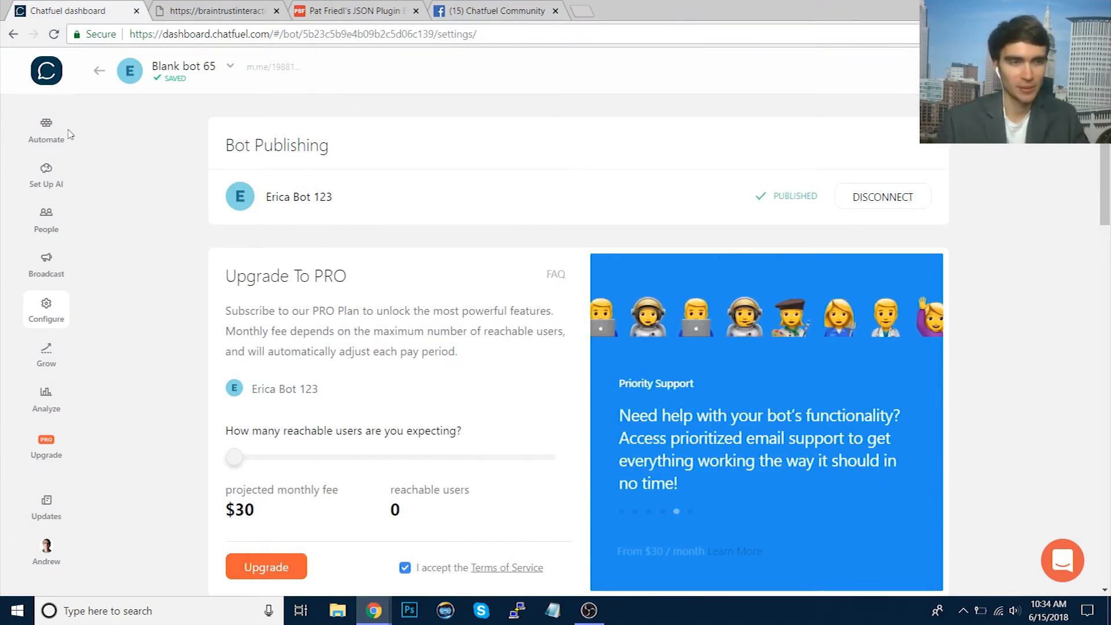
click(50, 137)
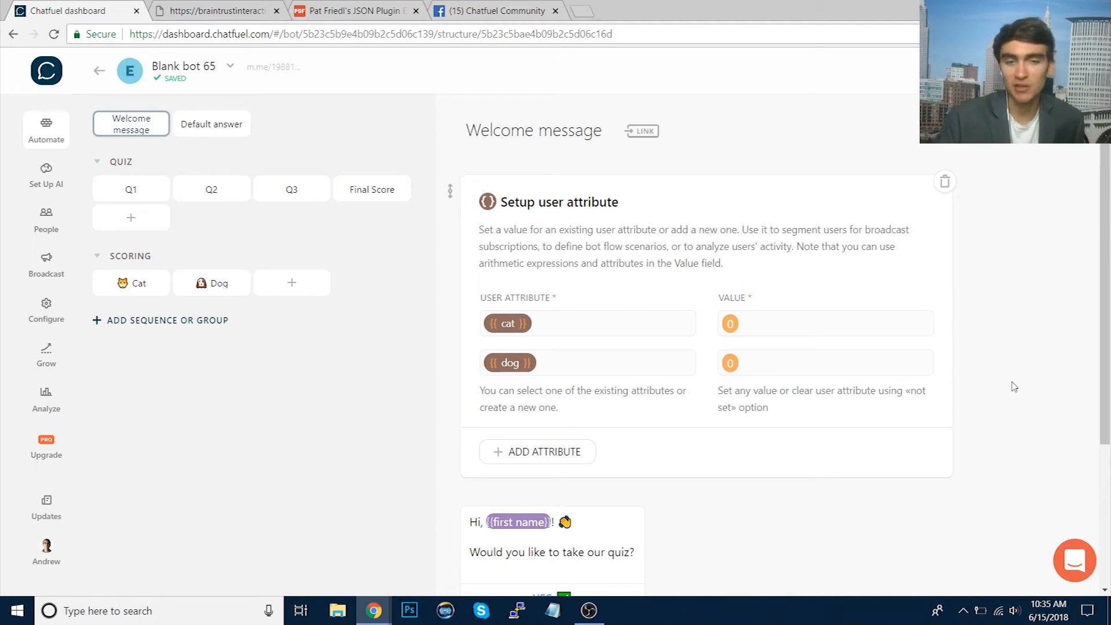
- Open the Final Score block in the Quiz group
click(355, 187)
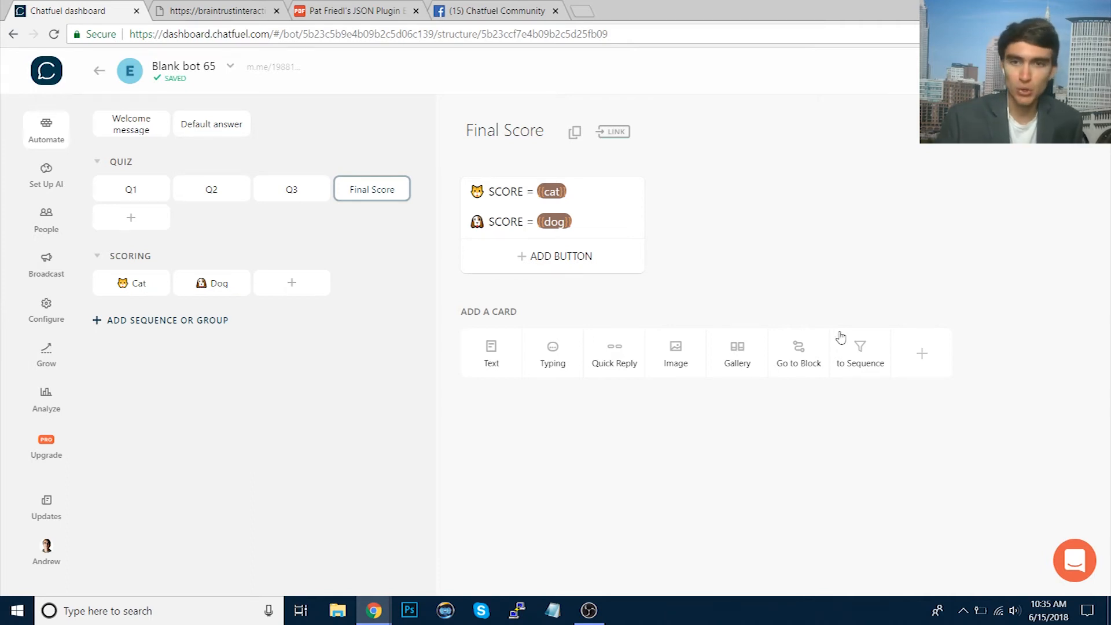
click(813, 344)
scroll(1004, 322, down, 1)
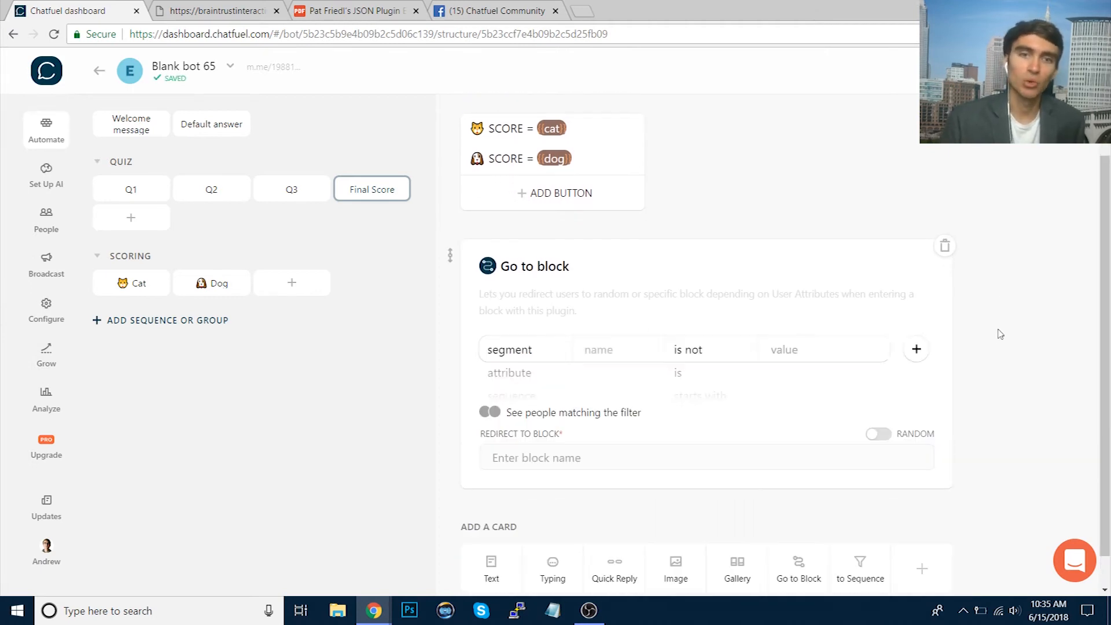
scroll(640, 323, down, 1)
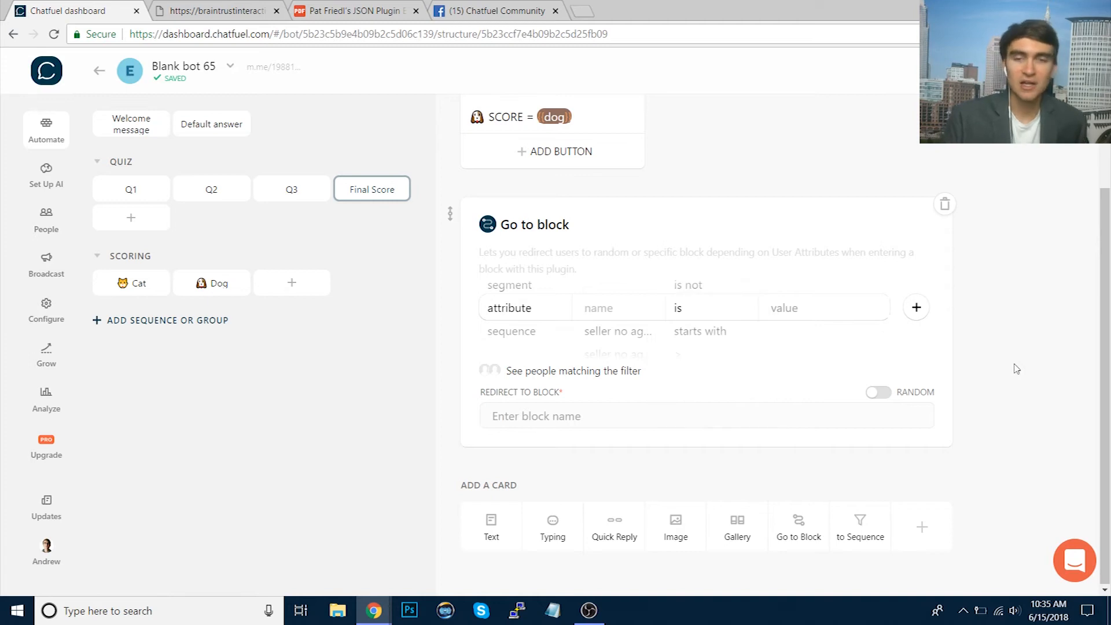
scroll(1017, 369, up, 2)
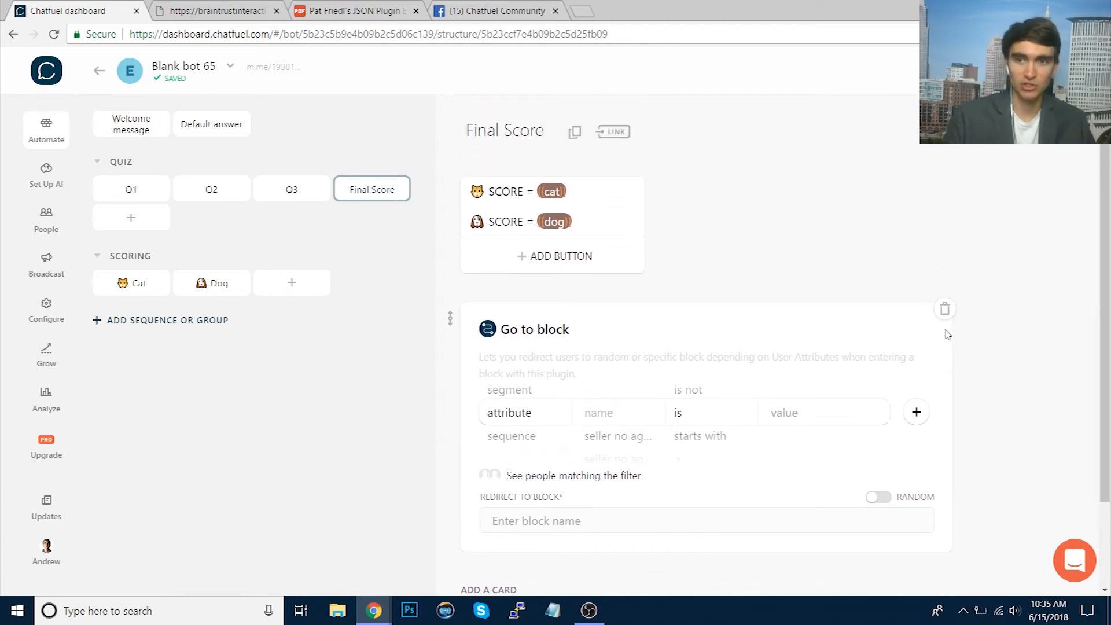
click(945, 311)
click(642, 355)
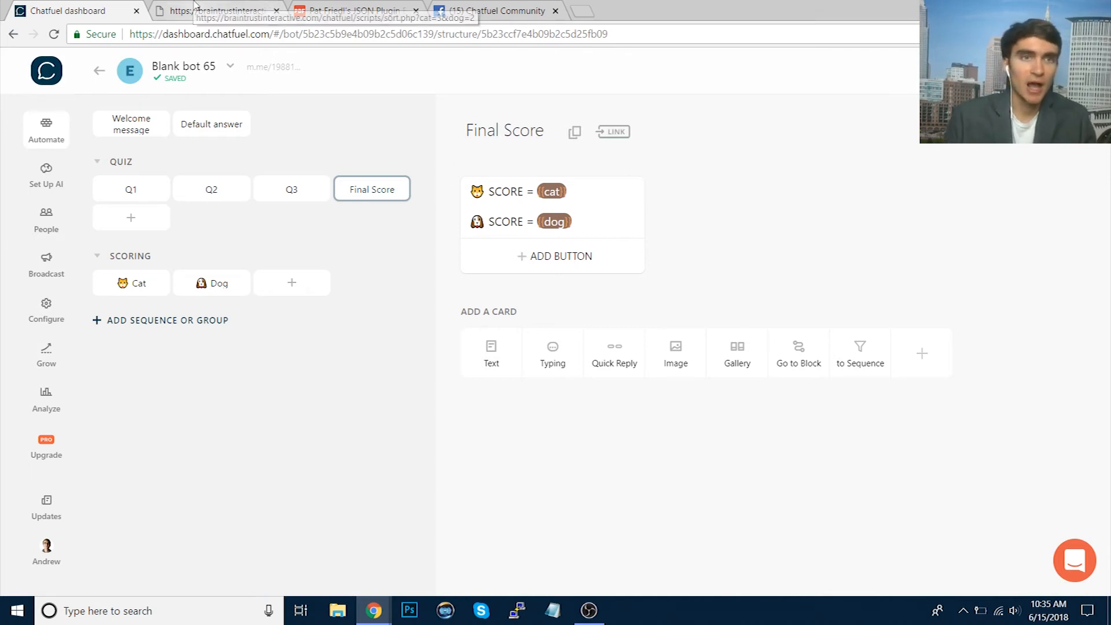
- Open the Attribute Sort script's help link from the JSON Plugin PDF in a new tab and place it beside the Chatfuel dashboard tab
click(349, 5)
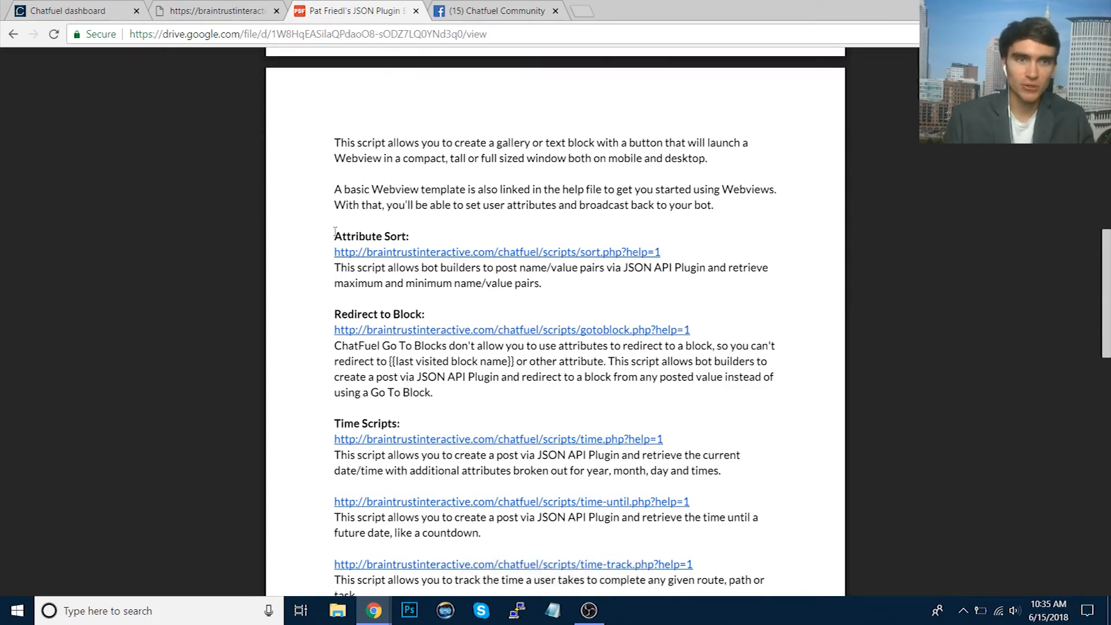
drag(333, 231, 559, 280)
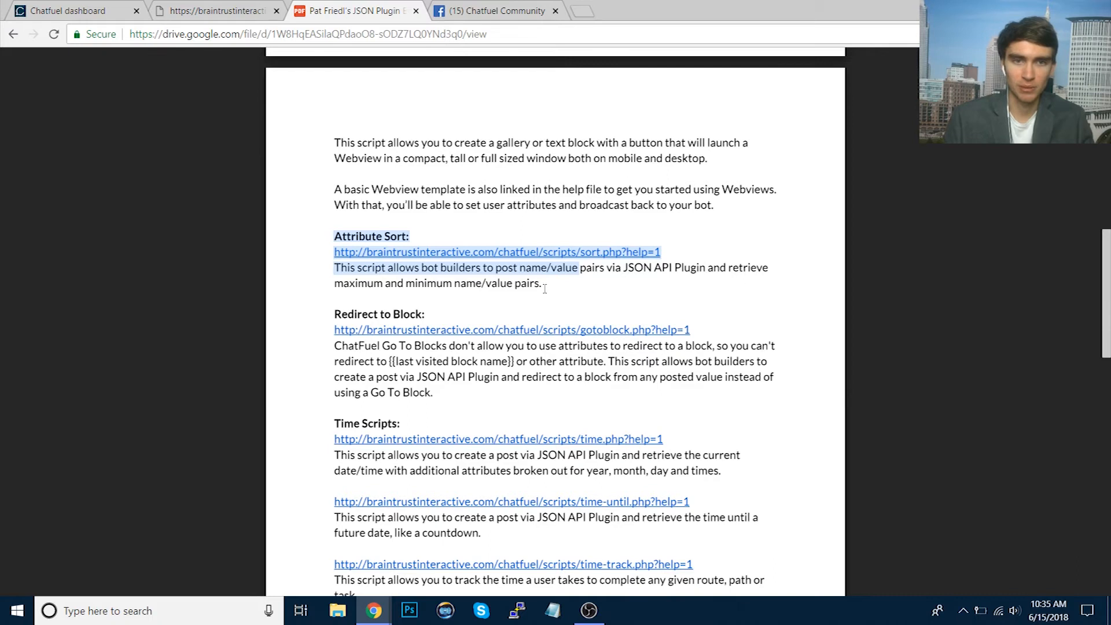
click(527, 287)
right_click(449, 253)
click(483, 262)
click(467, 7)
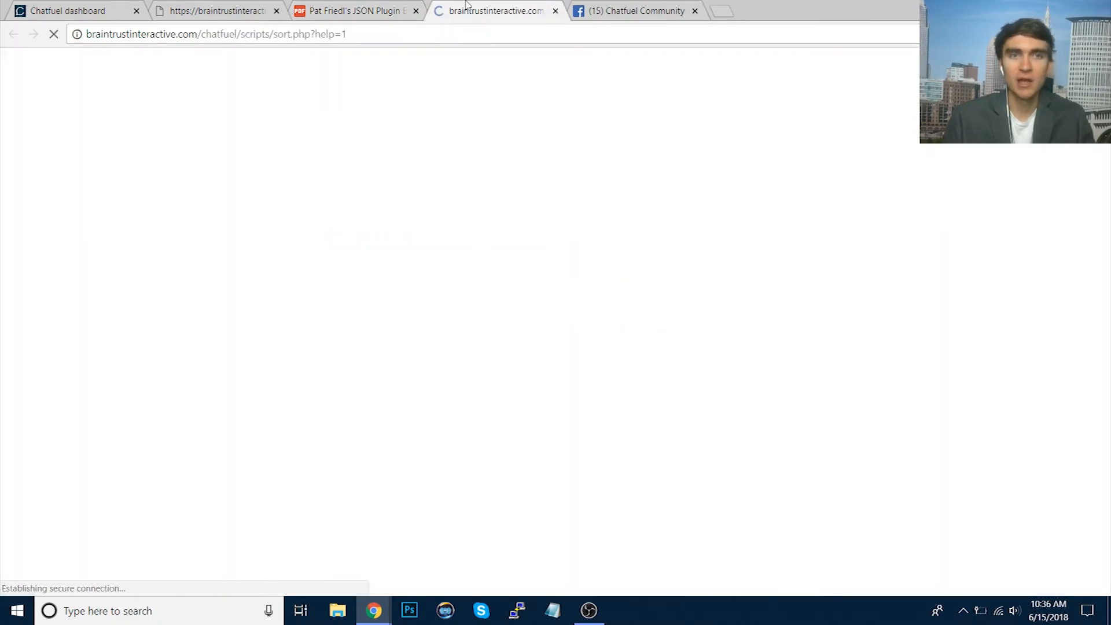
drag(467, 5, 178, 5)
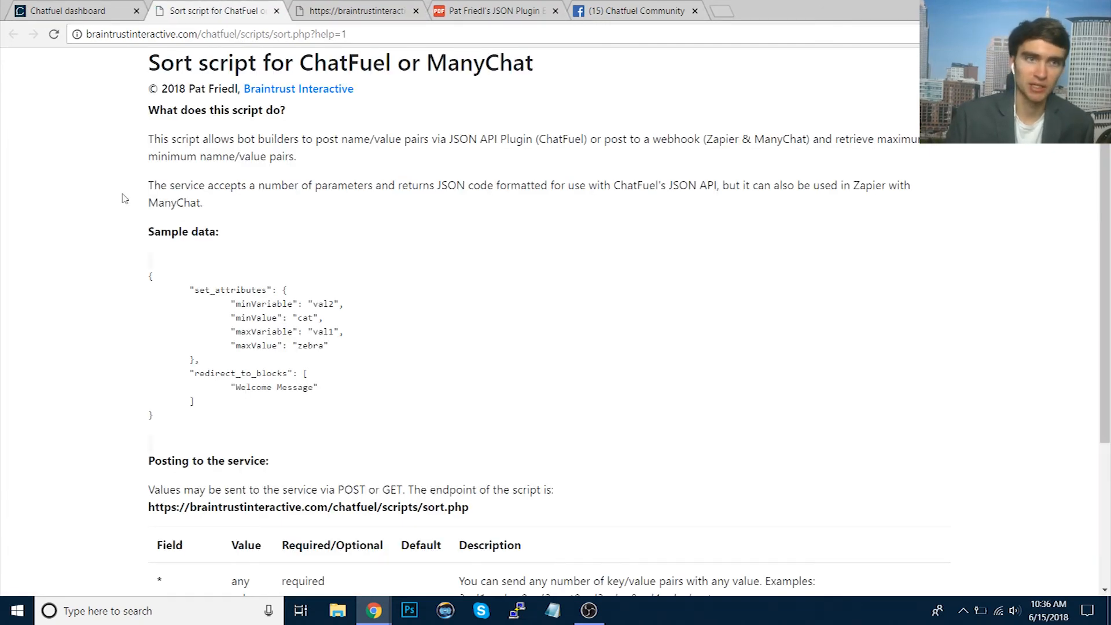
- Read through the sort script's sample data, endpoint and parameter table on its help page
scroll(123, 198, down, 1)
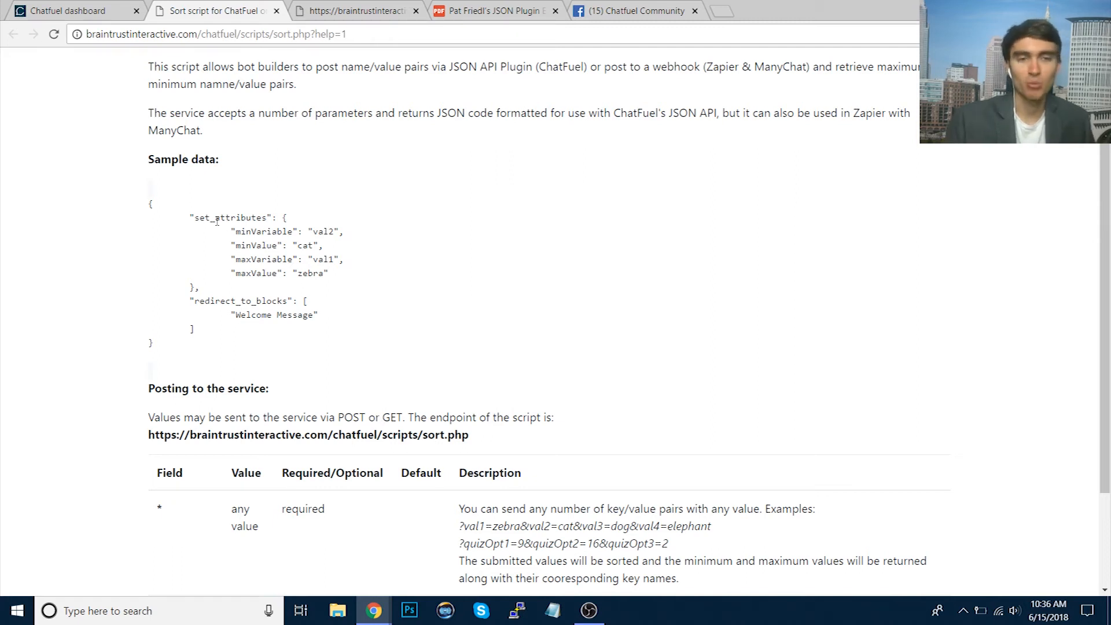
scroll(217, 223, down, 3)
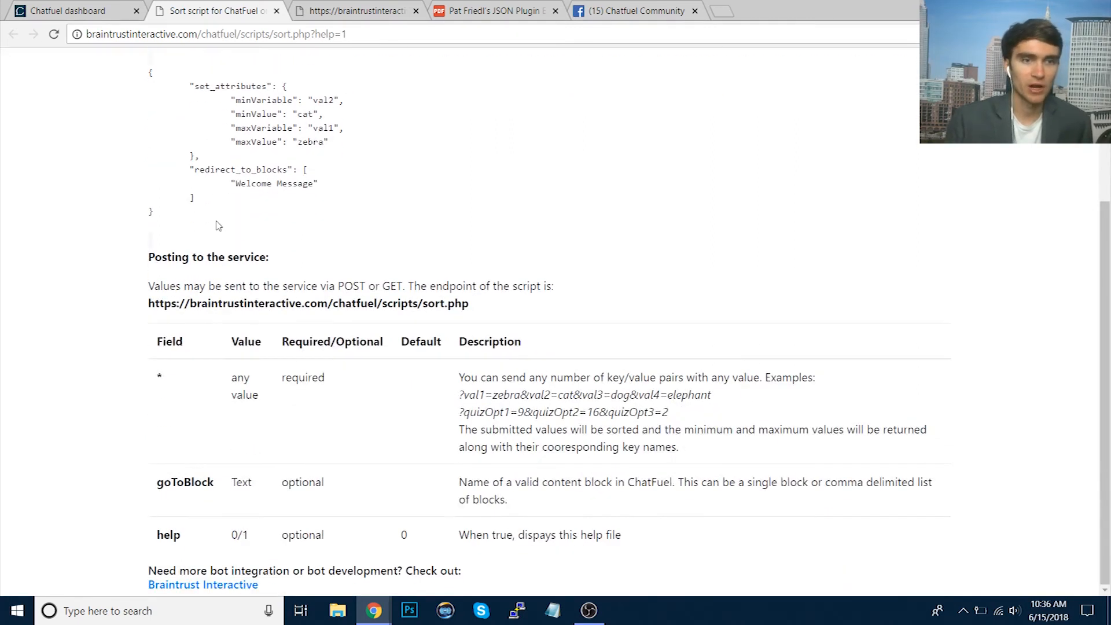
click(116, 7)
click(222, 3)
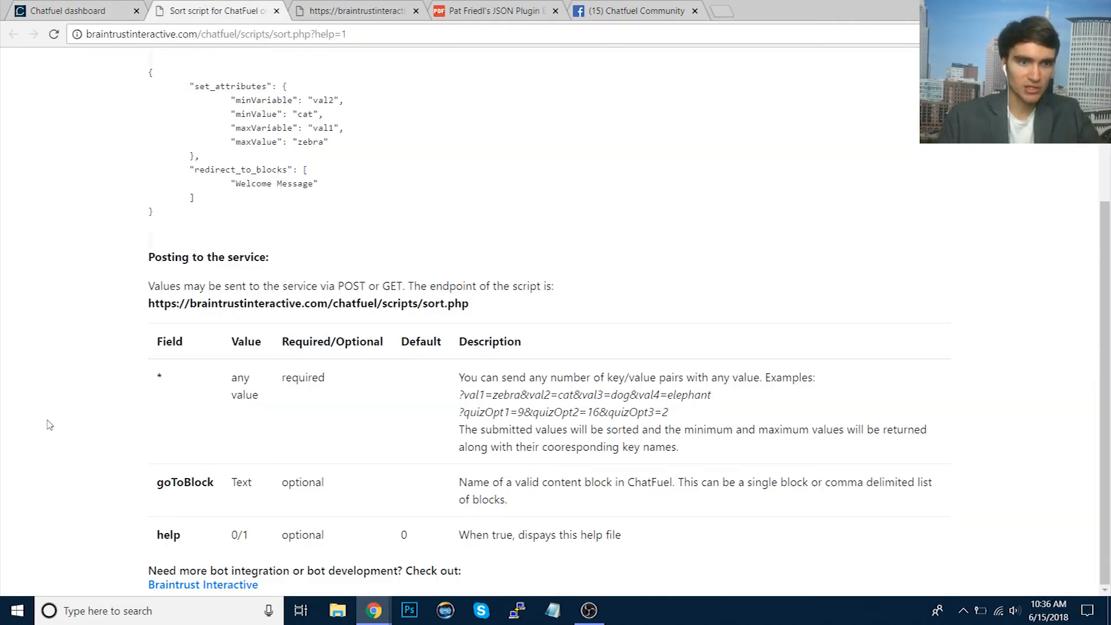
- Search the sort script's help page for "post" and "get" to check which request types it accepts
key(ctrl+f)
text(post)
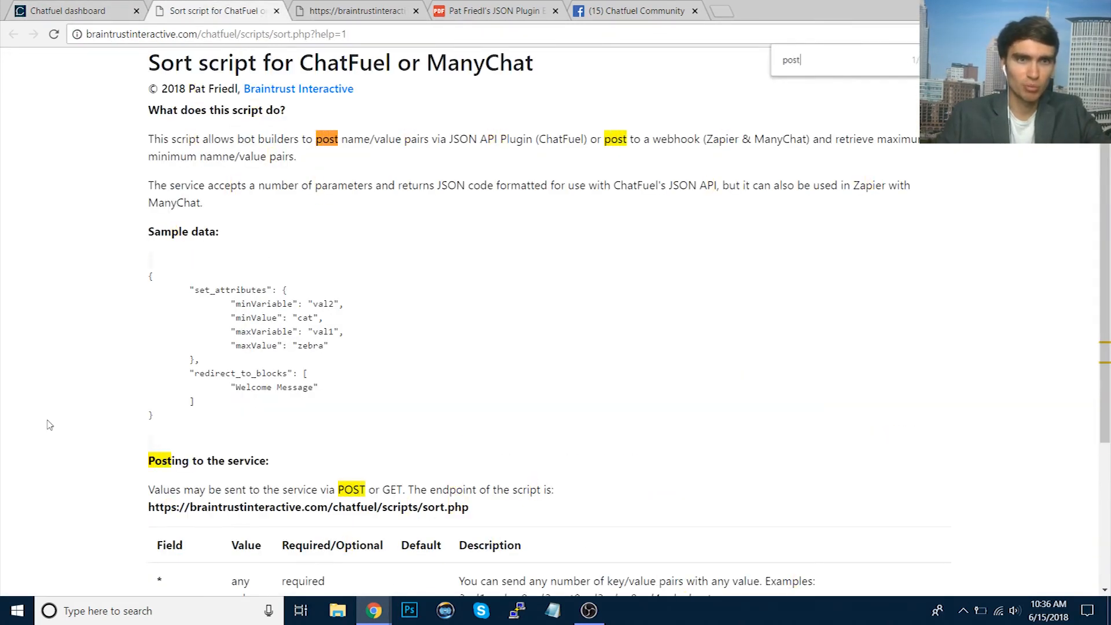
key(BackSpace)
key(BackSpace)
key(BackSpace)
key(BackSpace)
text(get)
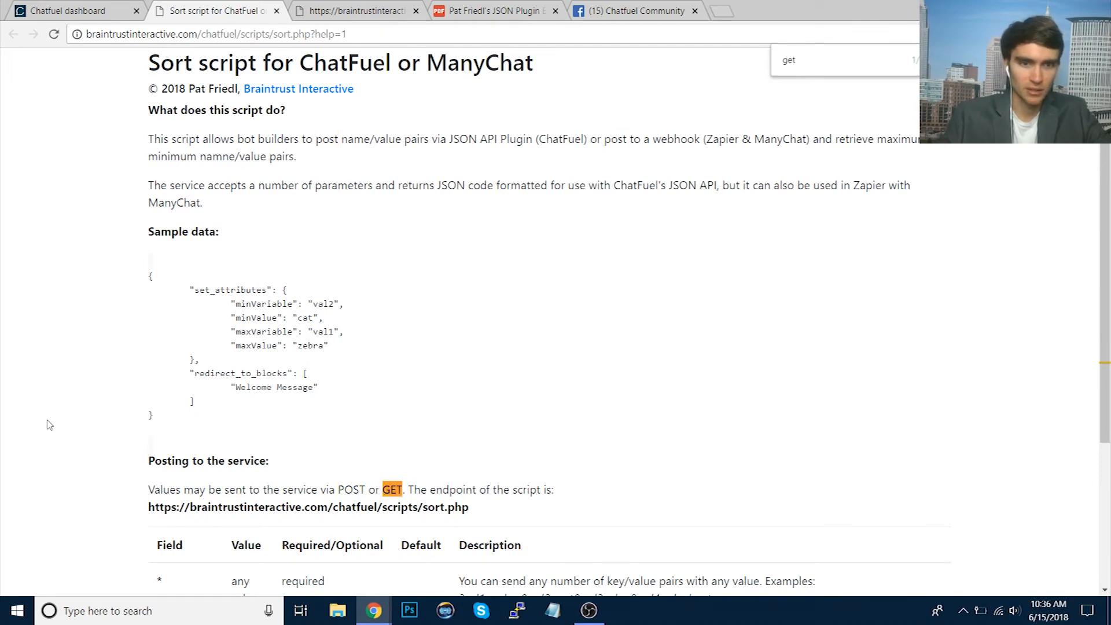
scroll(331, 360, down, 2)
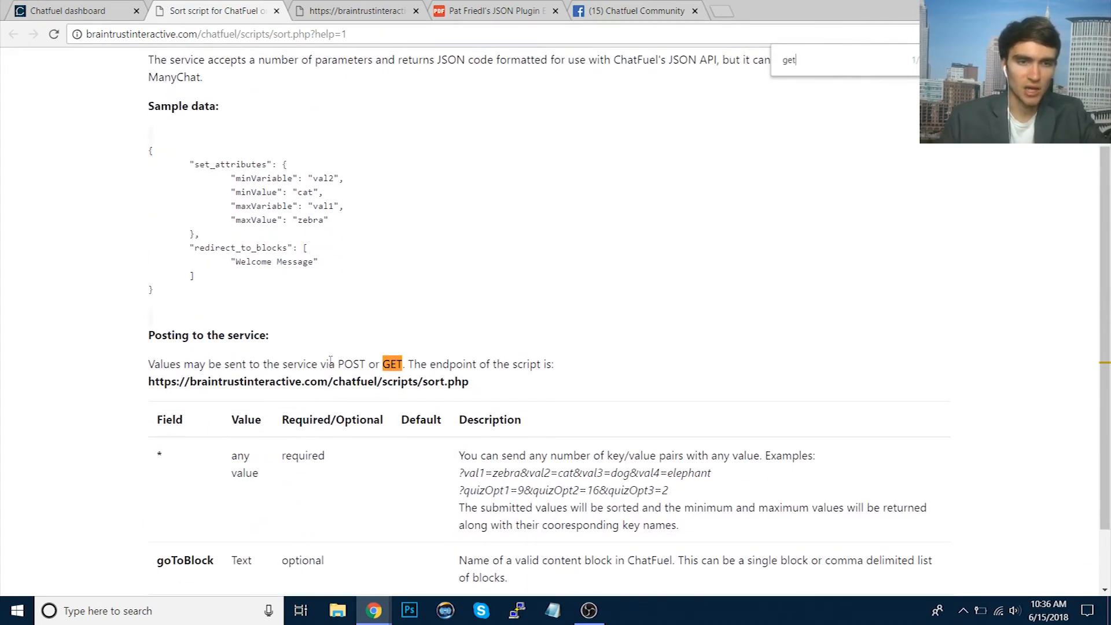
key(Escape)
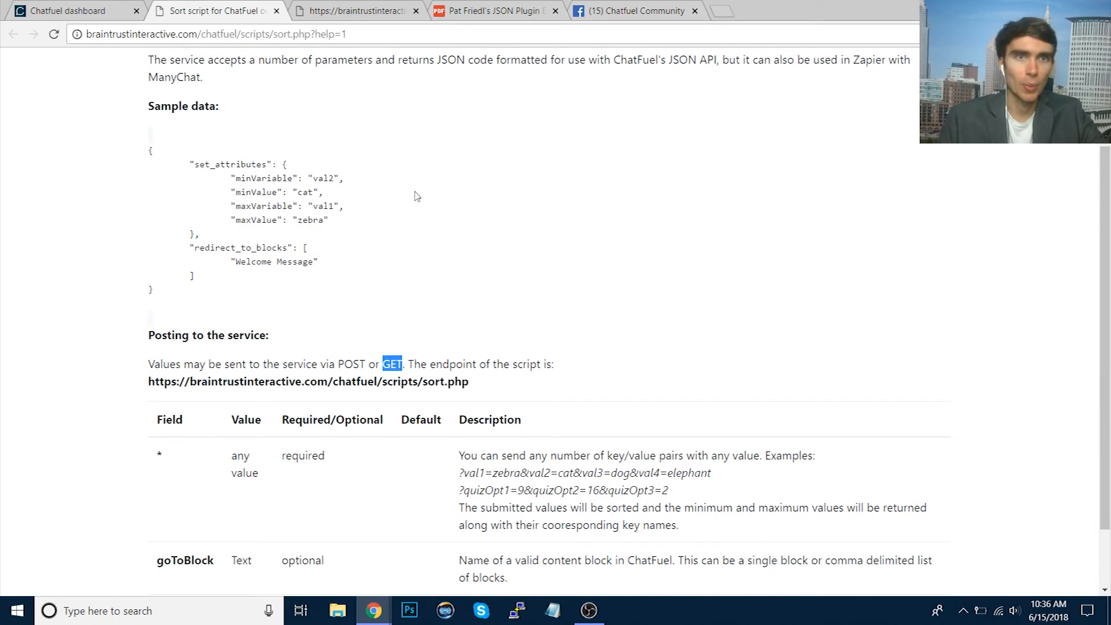
drag(475, 385, 145, 394)
key(ctrl+c)
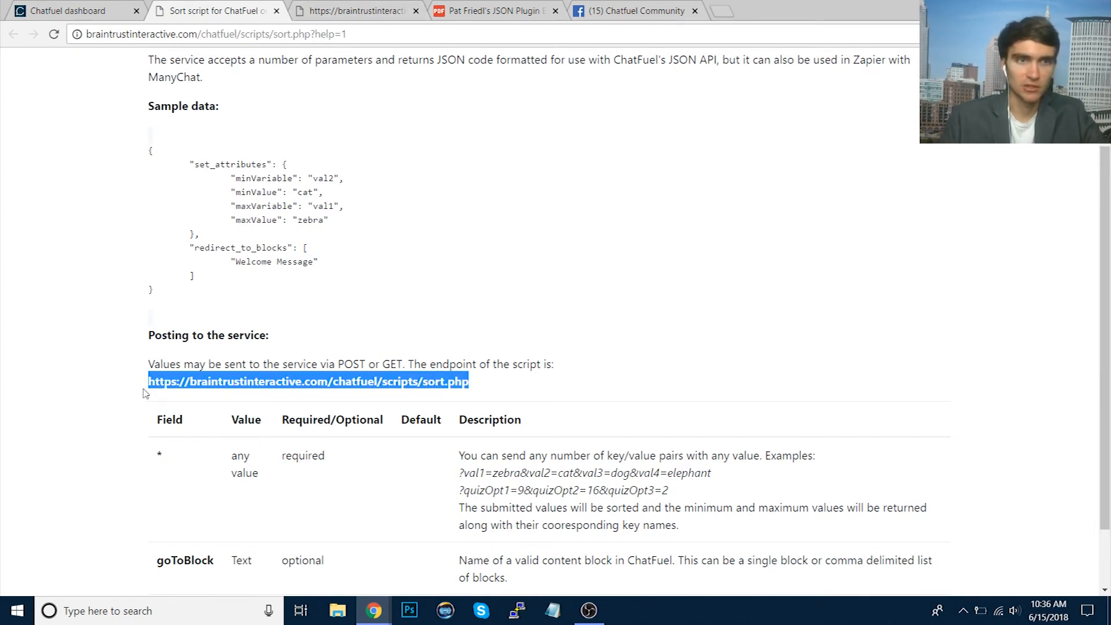
click(78, 8)
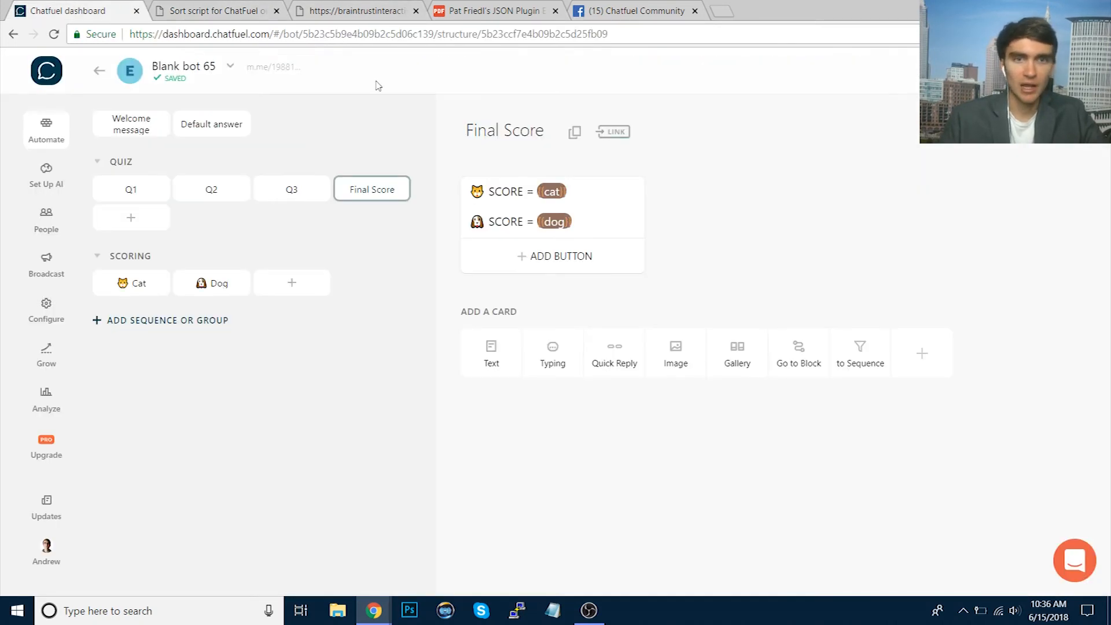
click(932, 358)
click(400, 157)
scroll(1004, 291, down, 2)
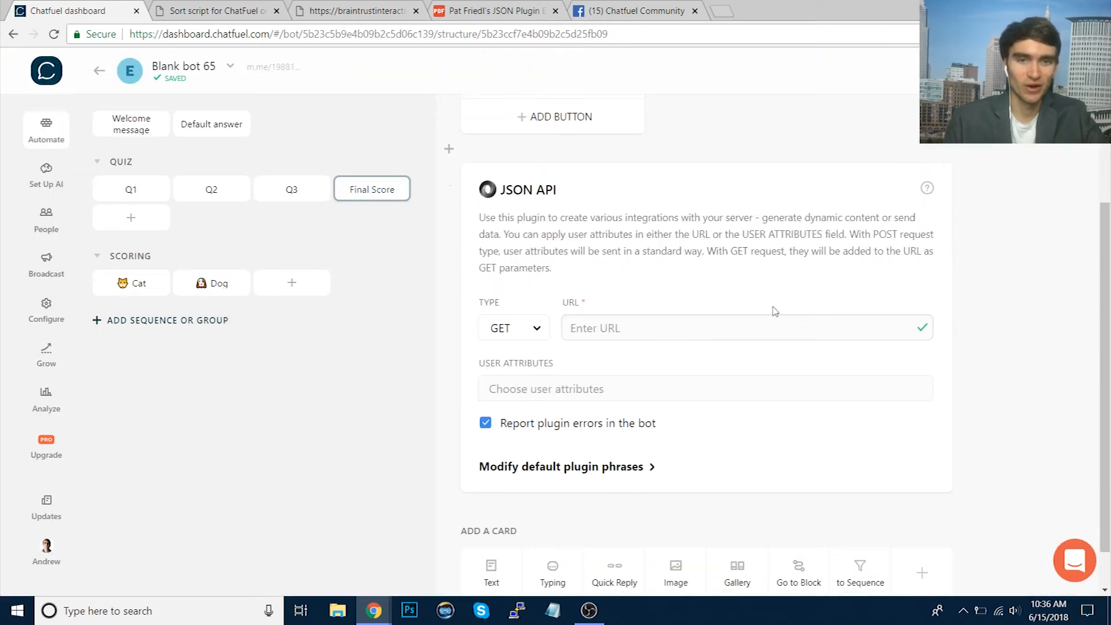
key(ctrl+v)
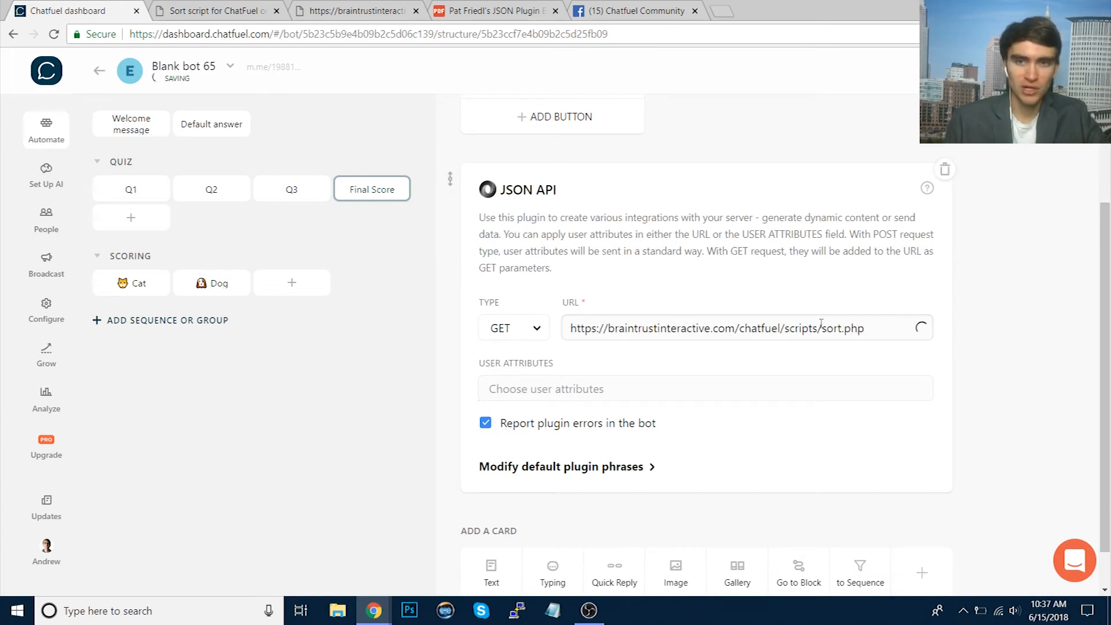
- Check the key/value examples in the script help and copy the sample request URL ending in sort.php?cat=3&dog=2
click(242, 10)
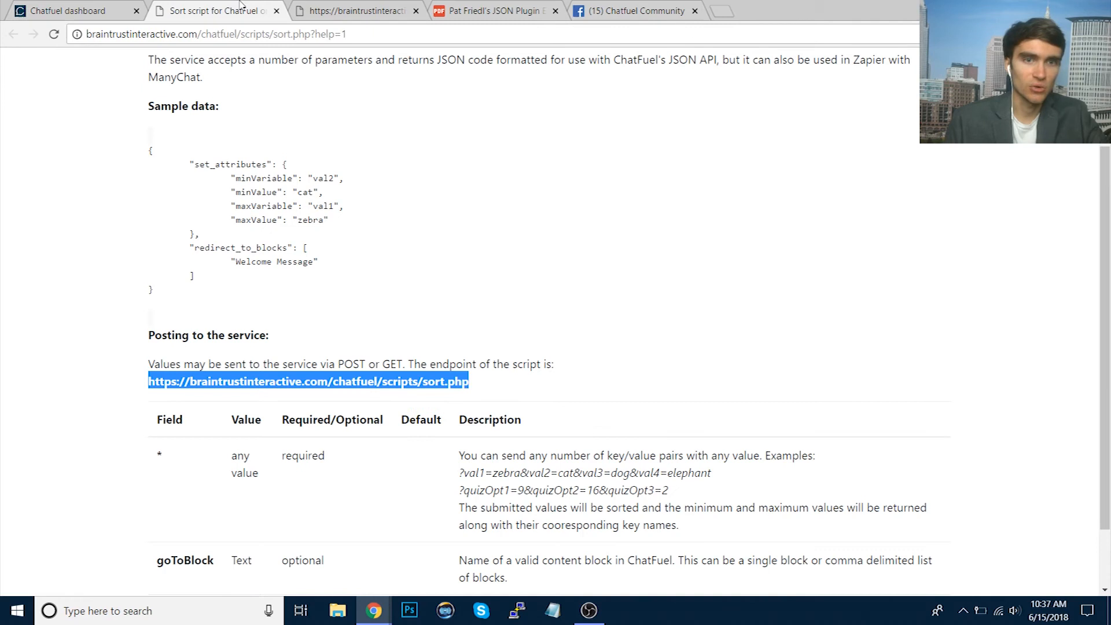
scroll(523, 368, down, 1)
click(475, 391)
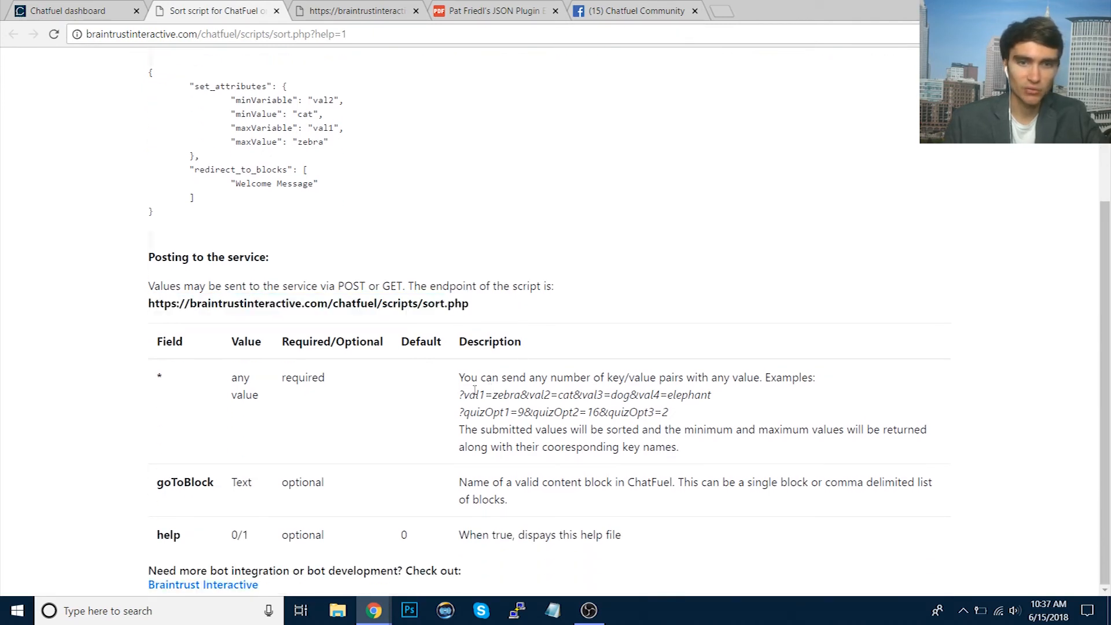
click(388, 12)
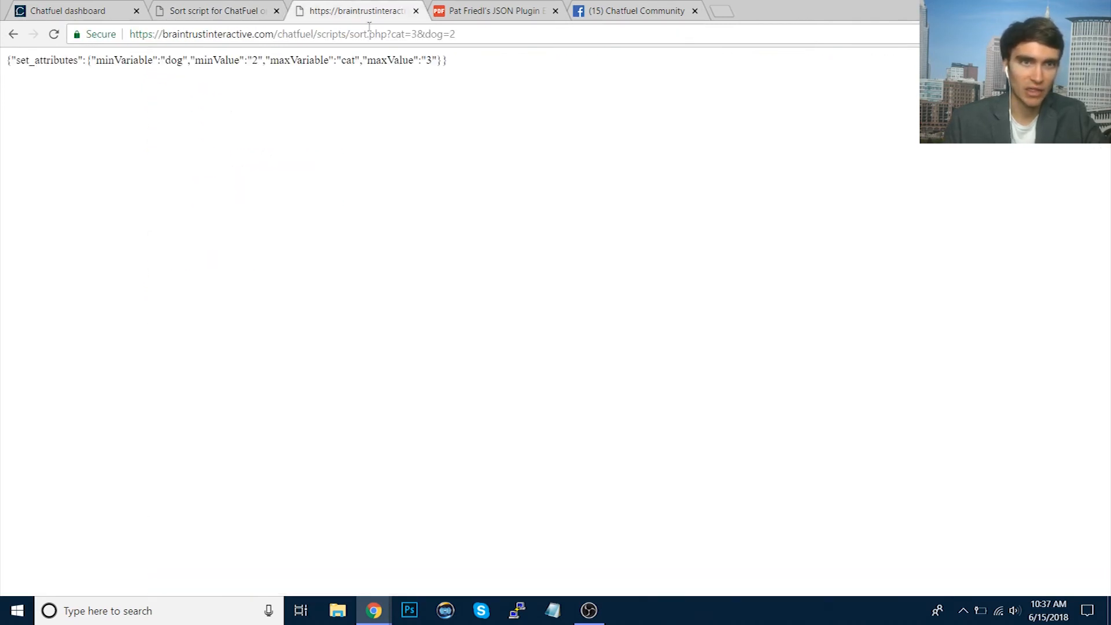
click(365, 34)
key(ctrl+c)
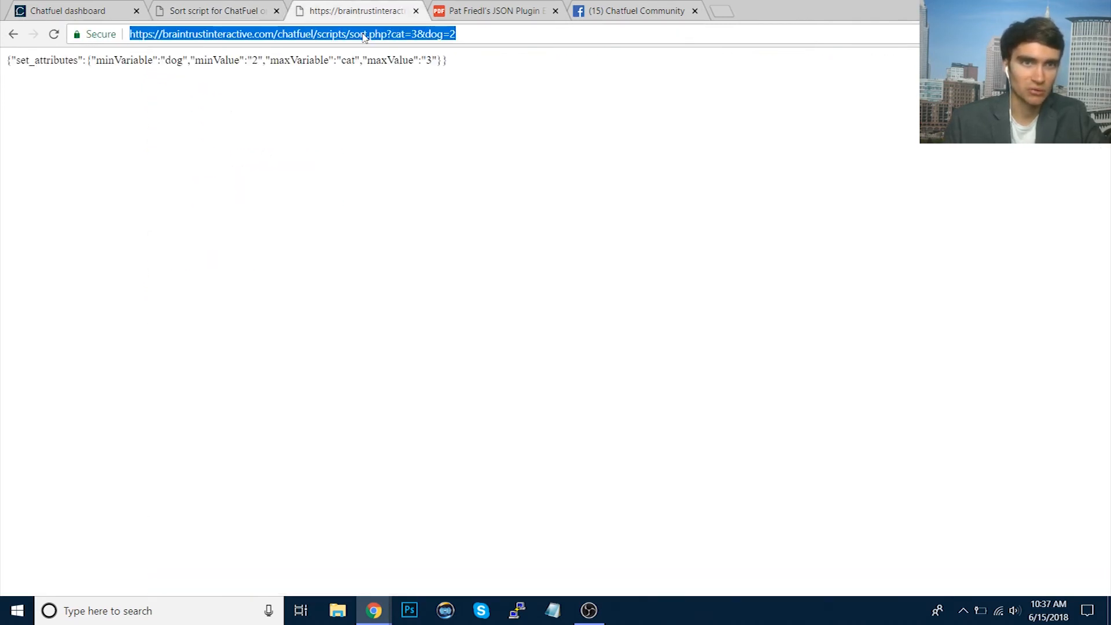
- Add a text card below the JSON API card in the Final Score block containing the copied sample request URL
click(231, 11)
right_click(3, 9)
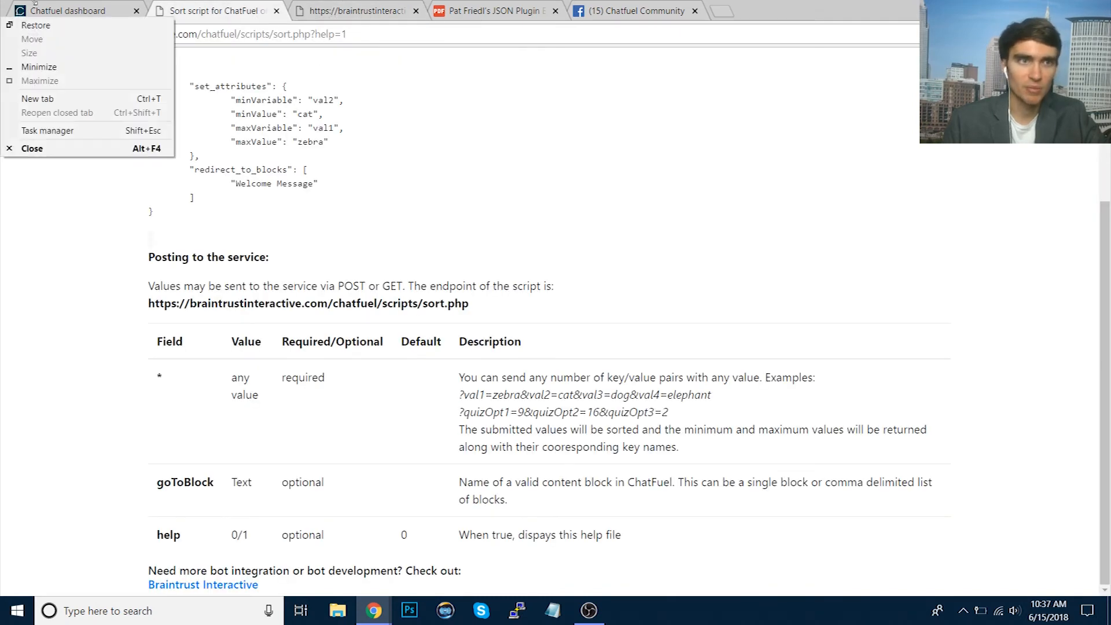
click(70, 10)
scroll(560, 459, down, 1)
click(491, 524)
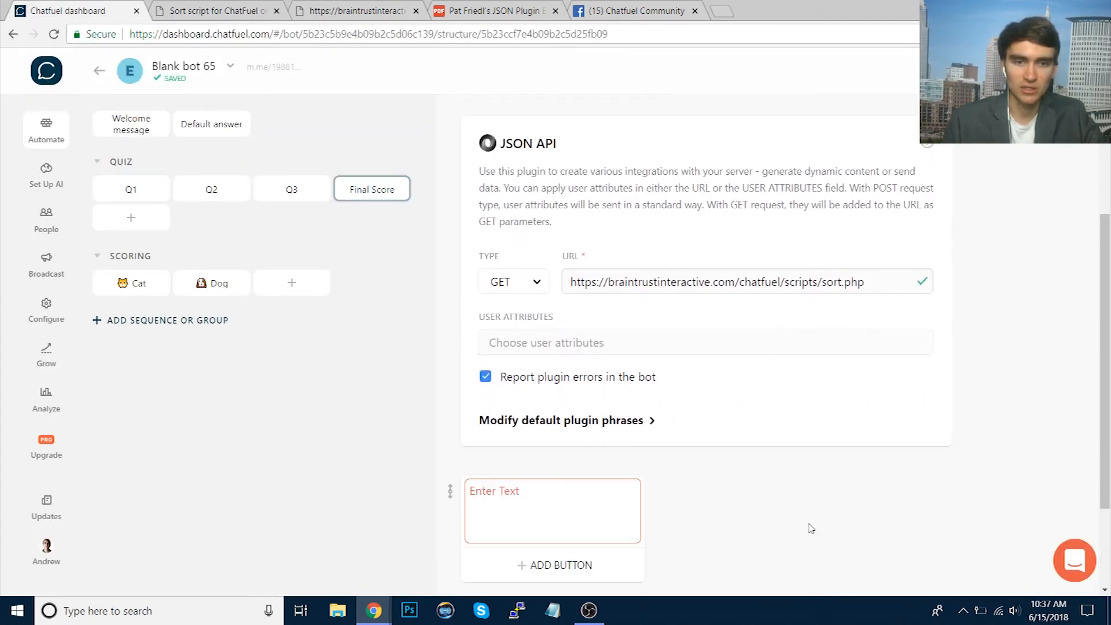
key(ctrl+v)
click(763, 496)
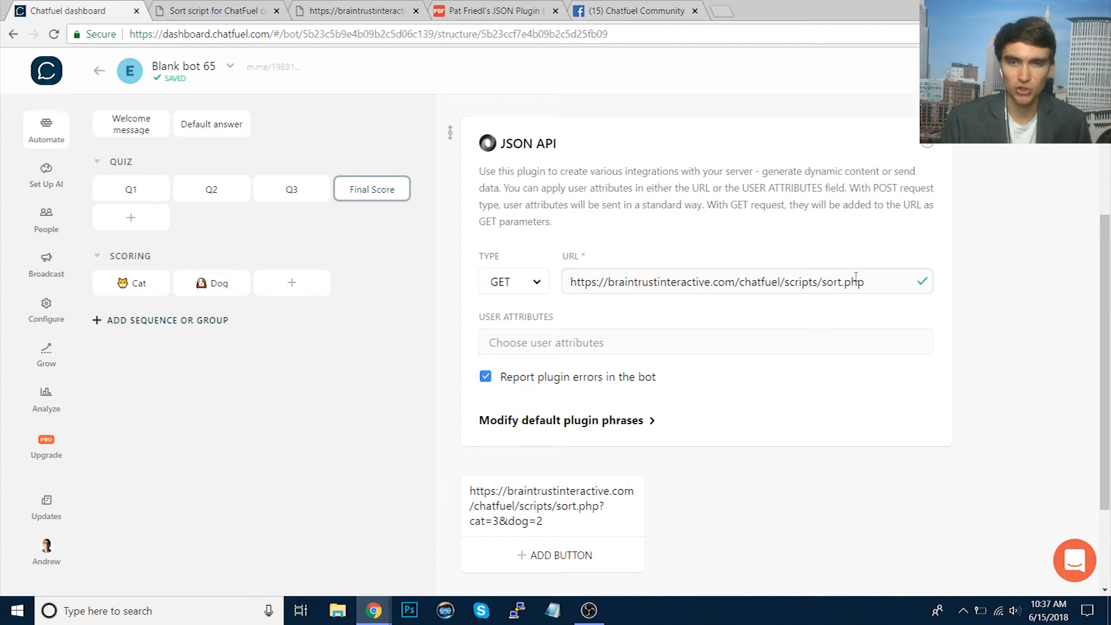
- Separate ?cat=3&dog=2 from the rest of the sample URL with a blank line in the text card
double_click(602, 507)
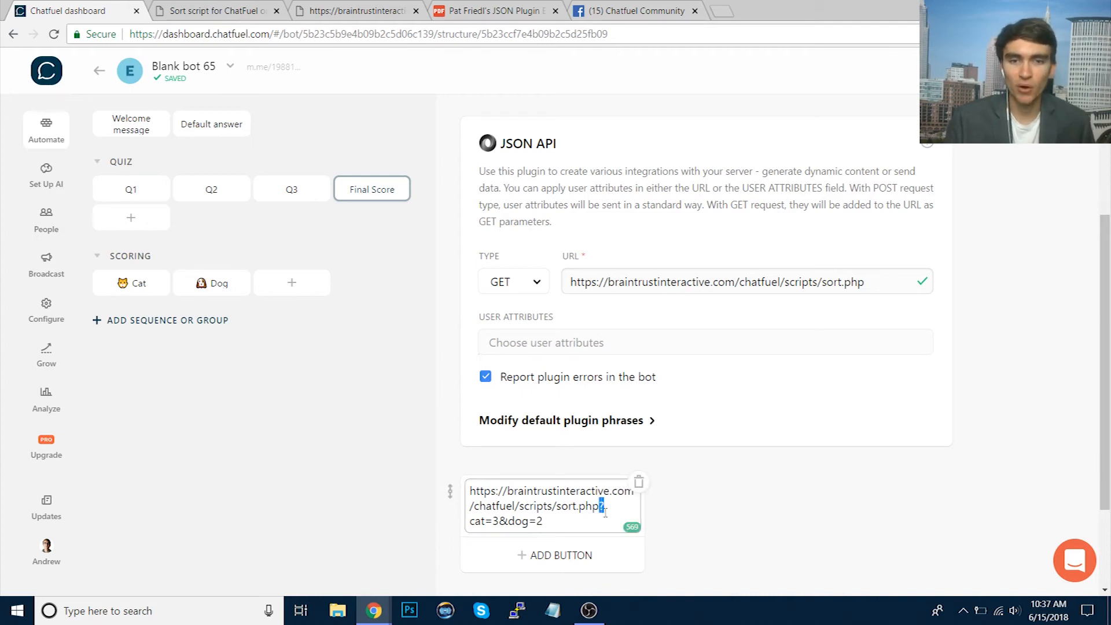
key(Left)
key(Return)
key(Return)
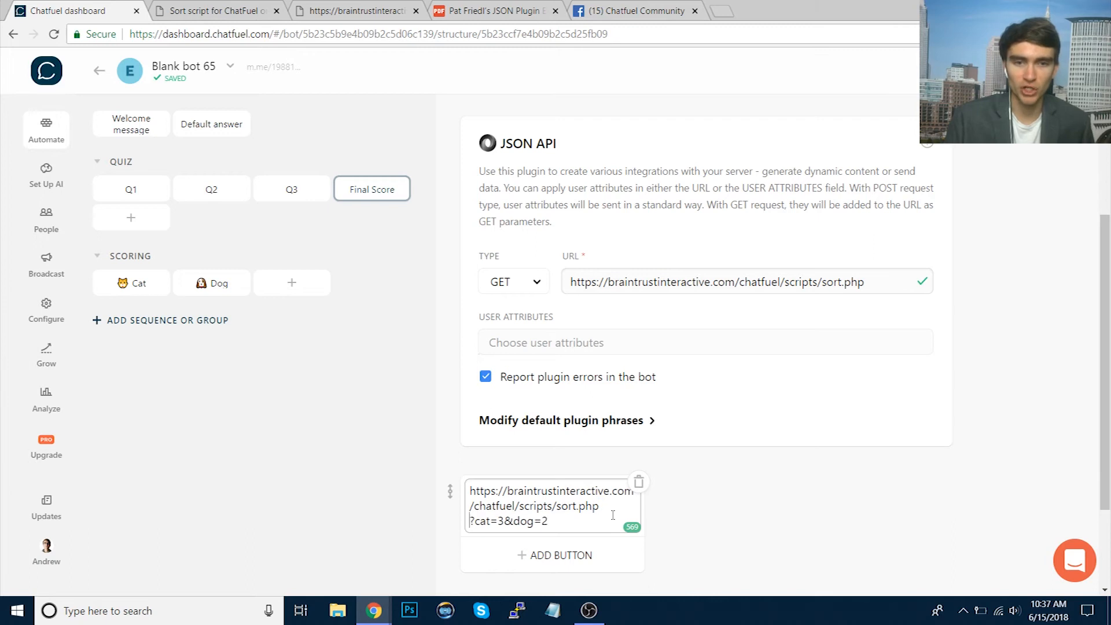
- Add the {{cat}} and {{dog}} user attributes to the JSON API request in the Final Score block
scroll(786, 547, down, 2)
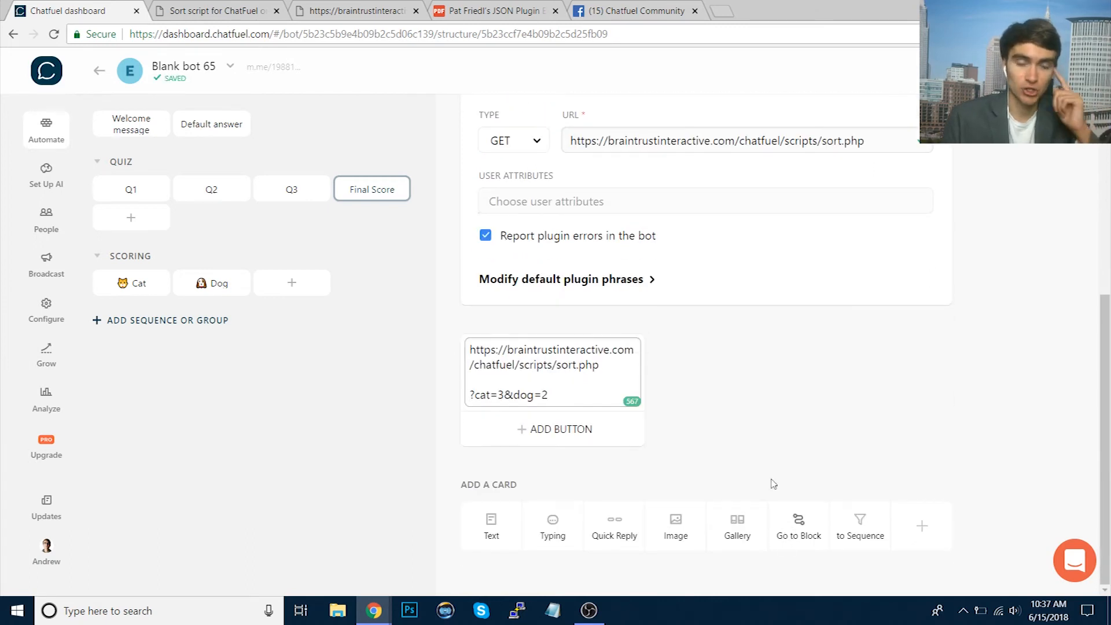
scroll(805, 376, up, 1)
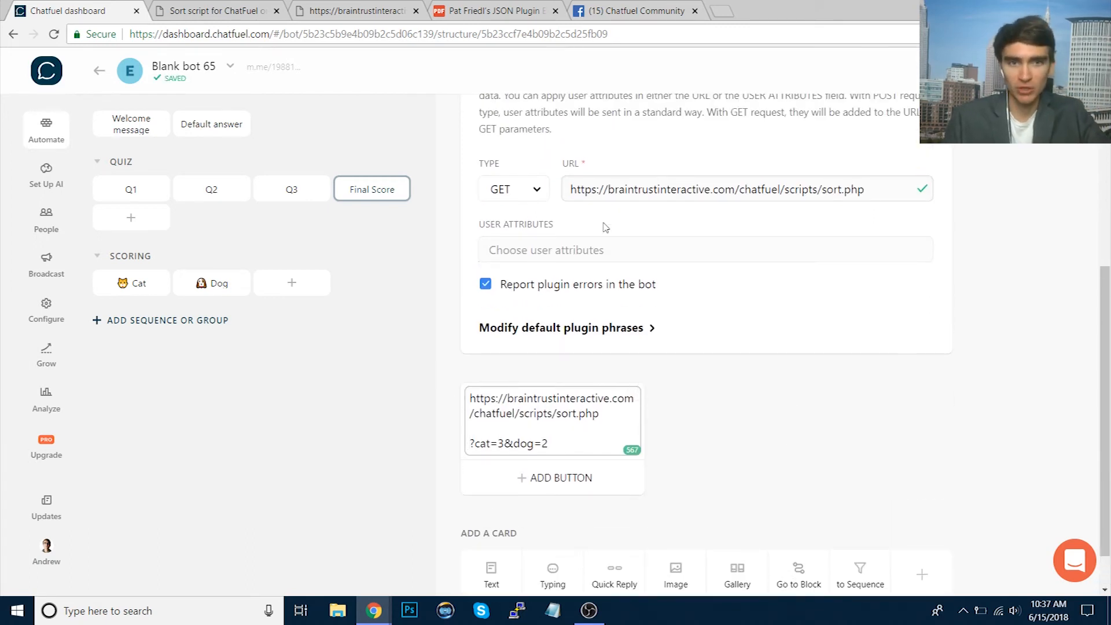
click(589, 250)
text(cat)
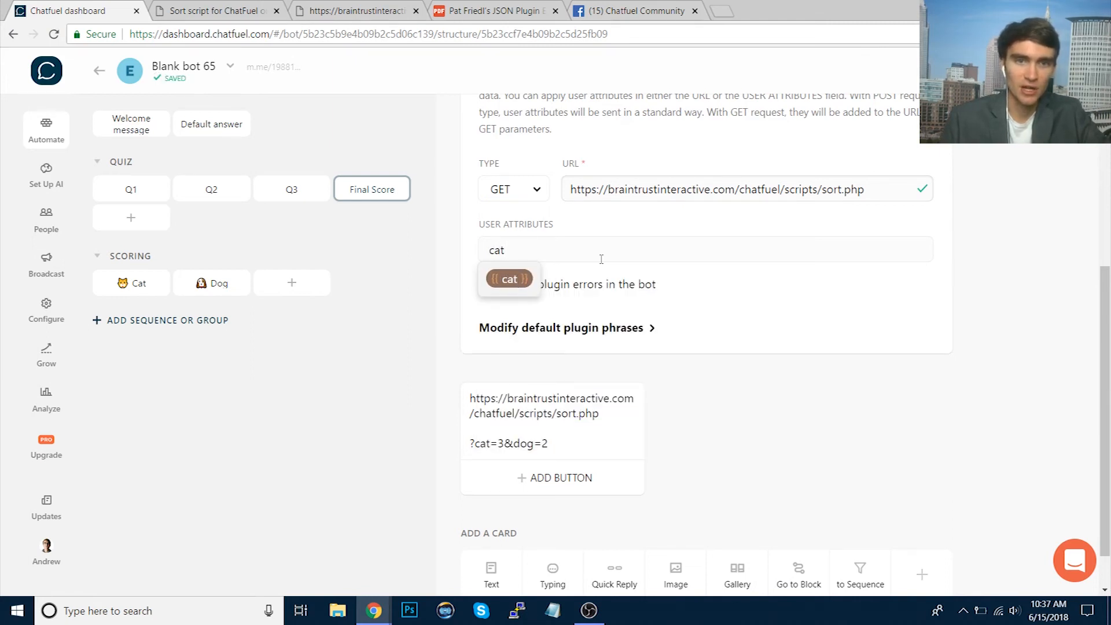
key(Return)
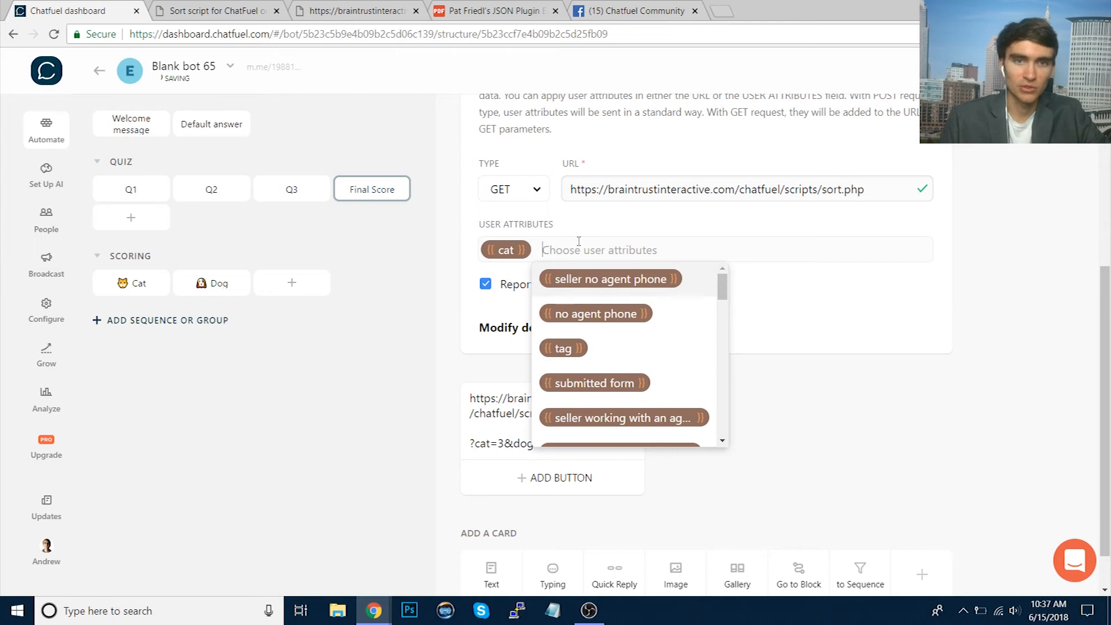
text(dog)
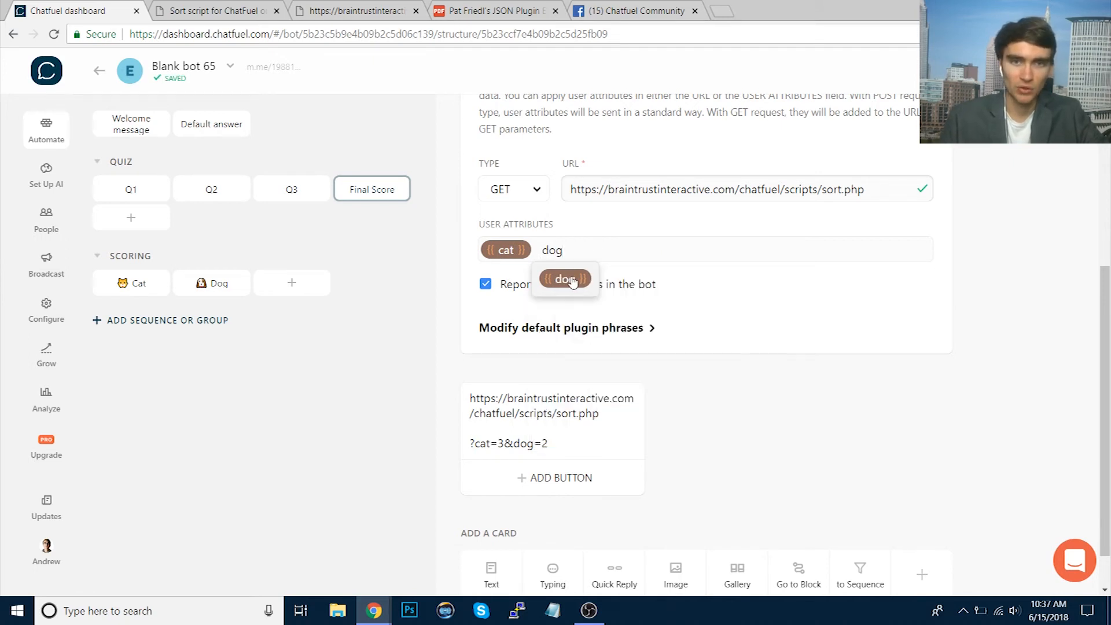
key(Return)
click(860, 422)
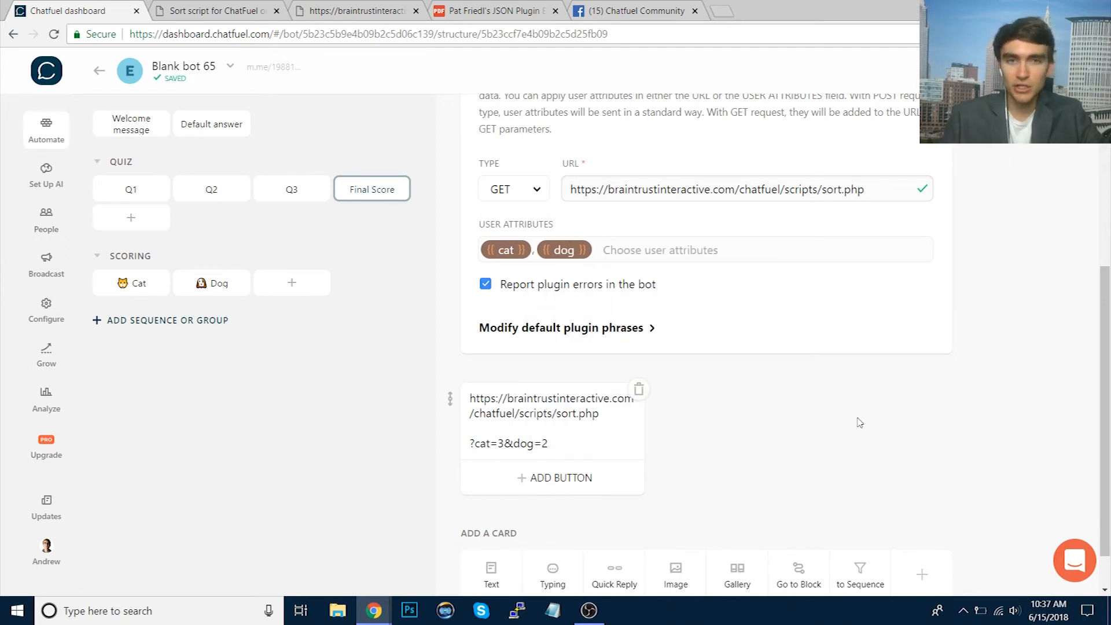
scroll(860, 423, up, 1)
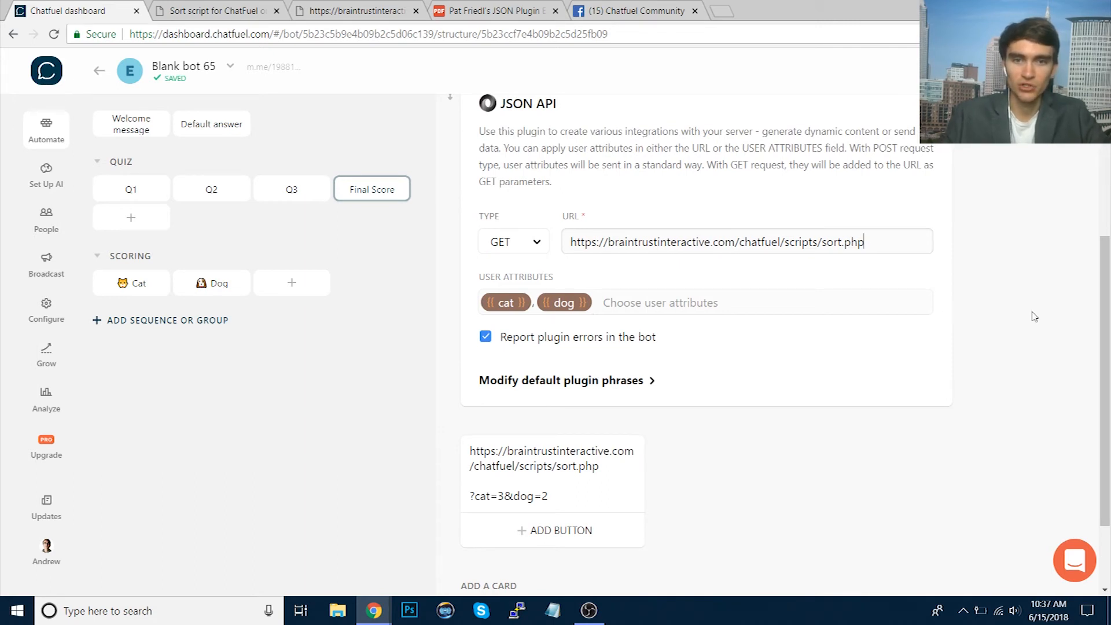
text(?)
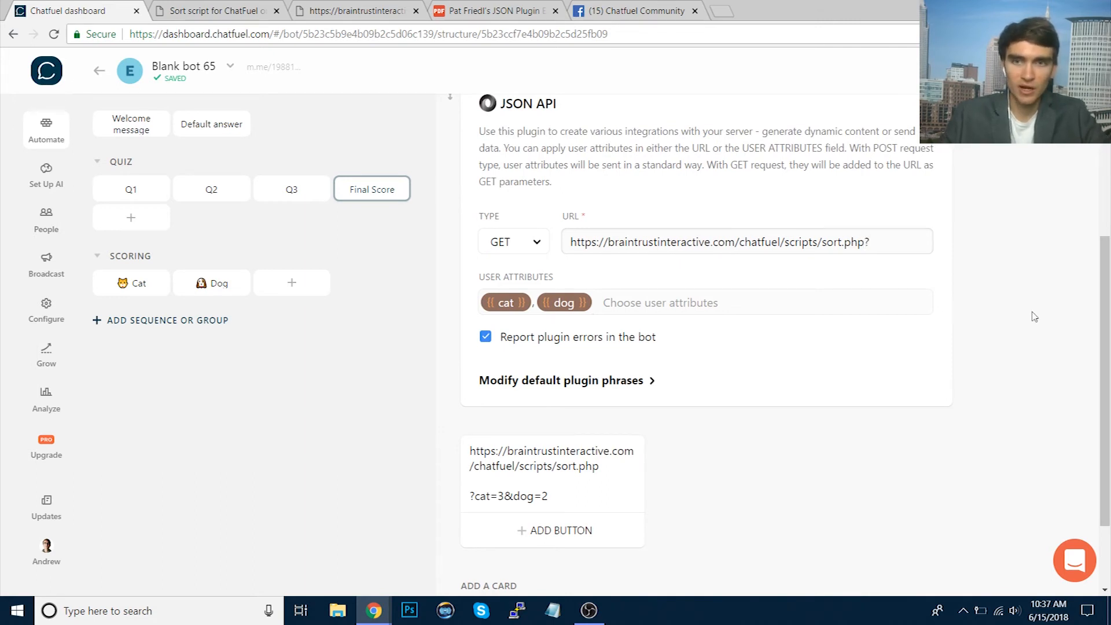
text(cat)
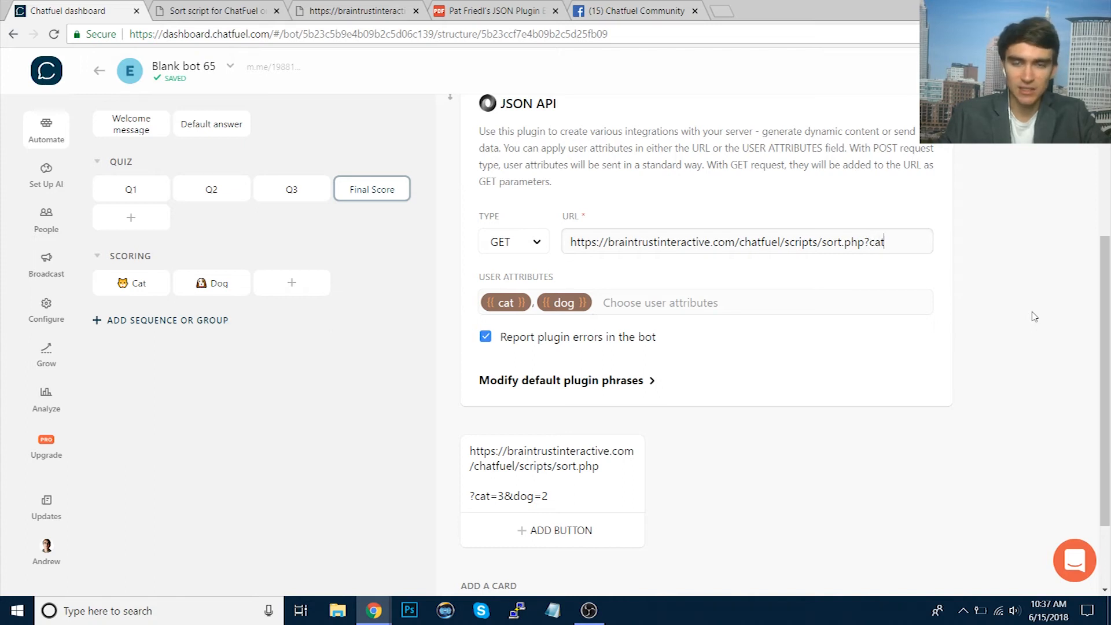
text(=)
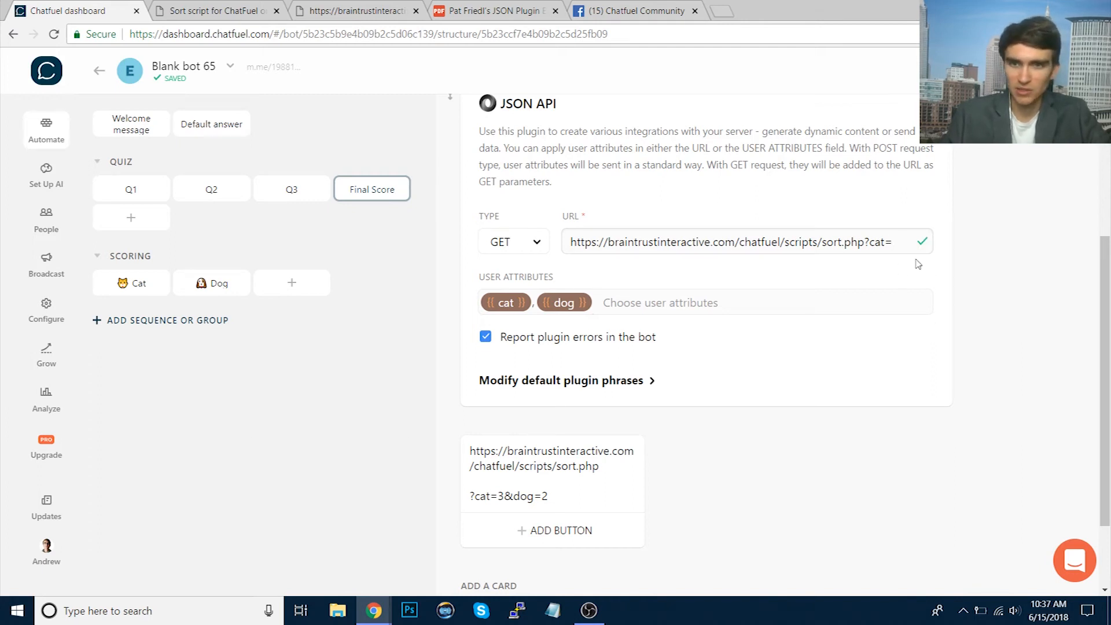
- Add the line ?cat={{cat}}&dog={{dog}} below the sample query in the Final Score text card
click(577, 497)
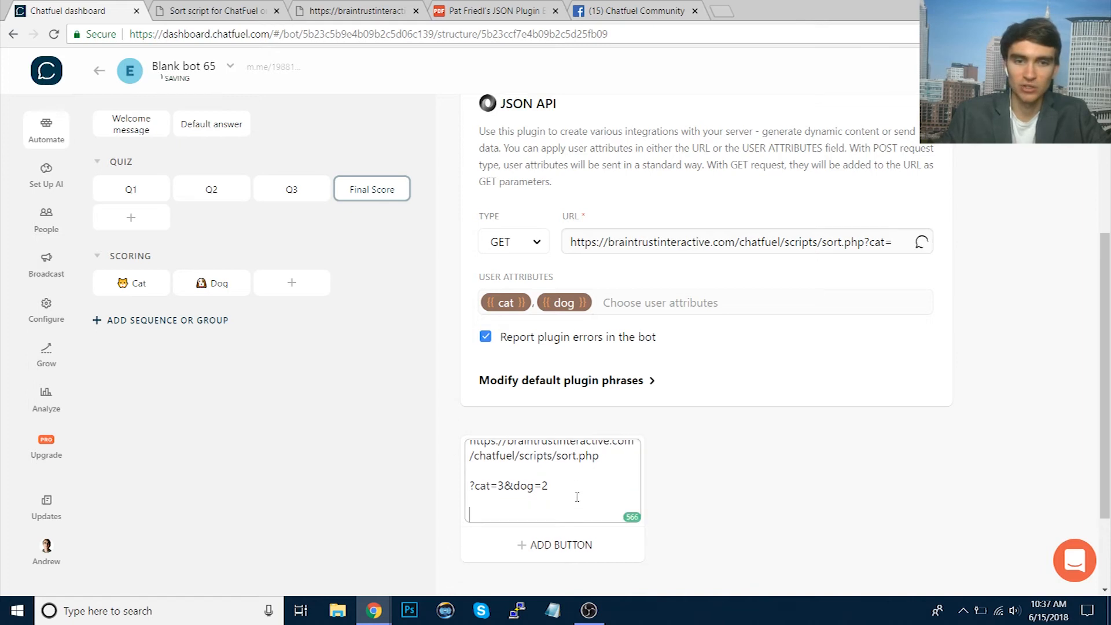
text(?cat={)
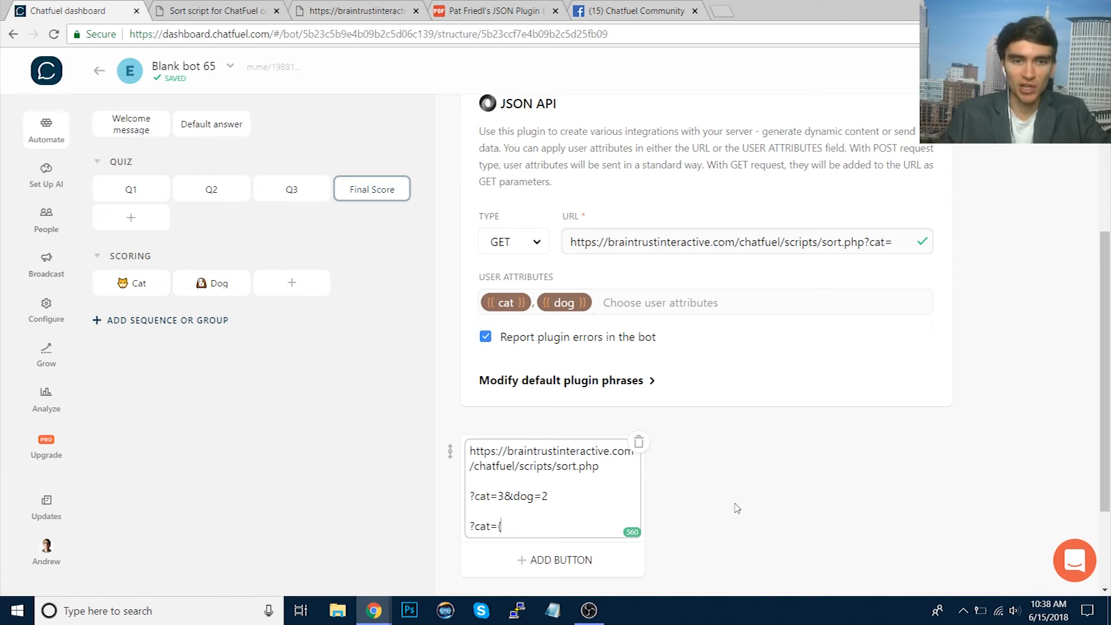
text(cat)
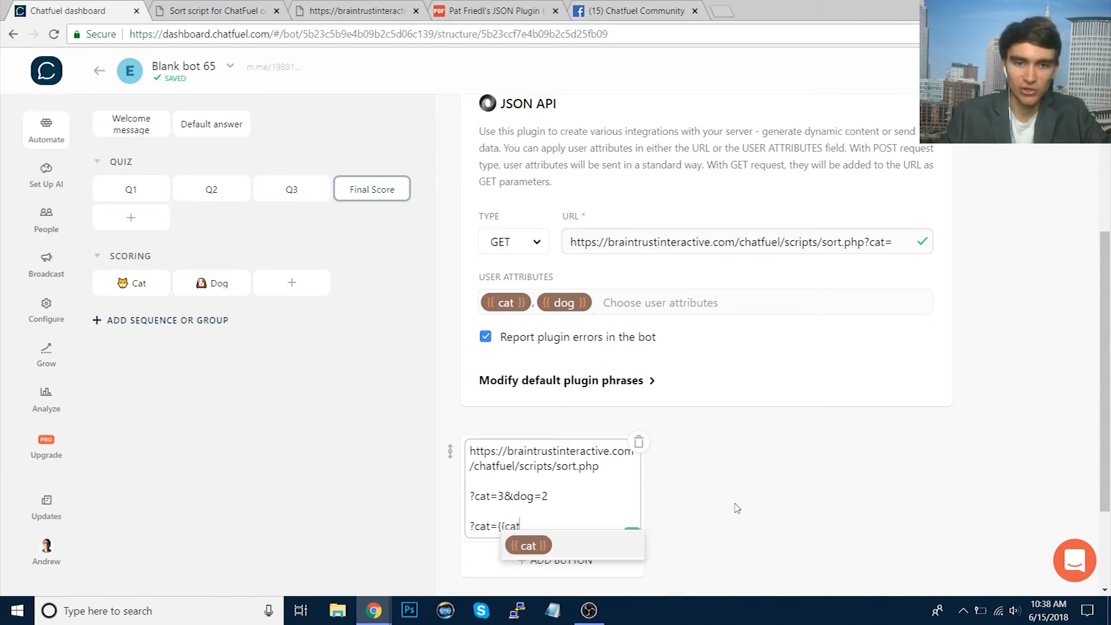
key(Return)
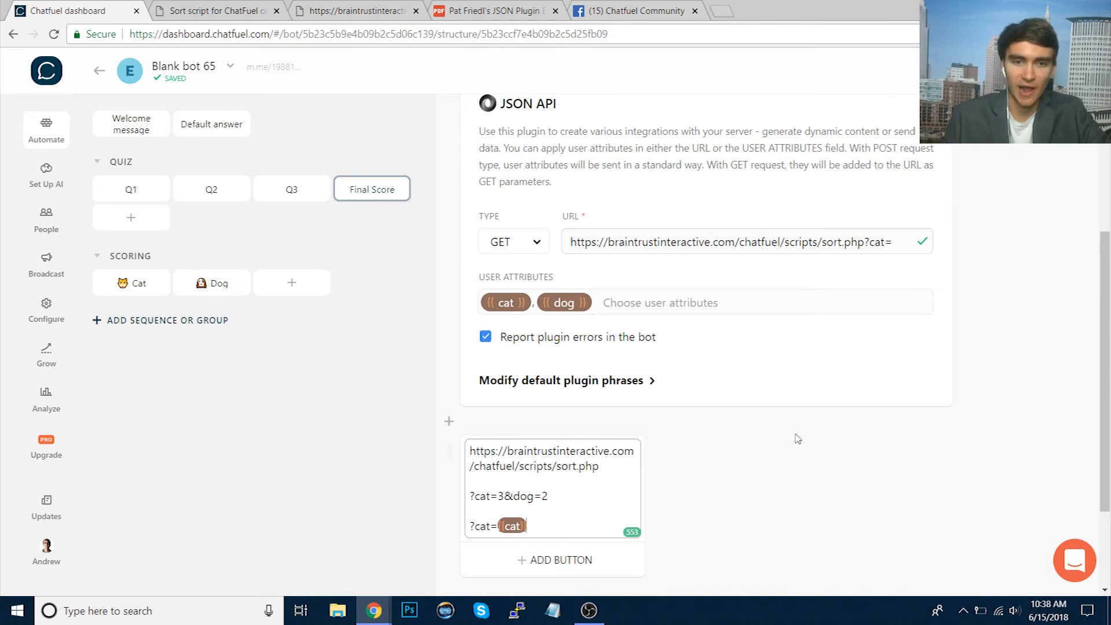
scroll(796, 438, down, 2)
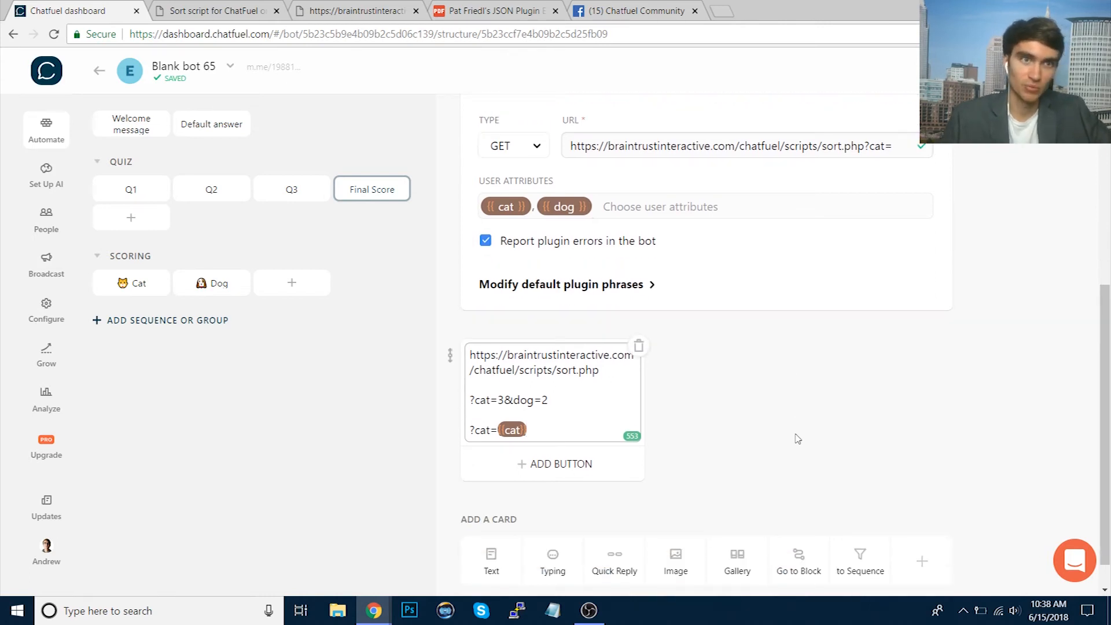
text(&dog)
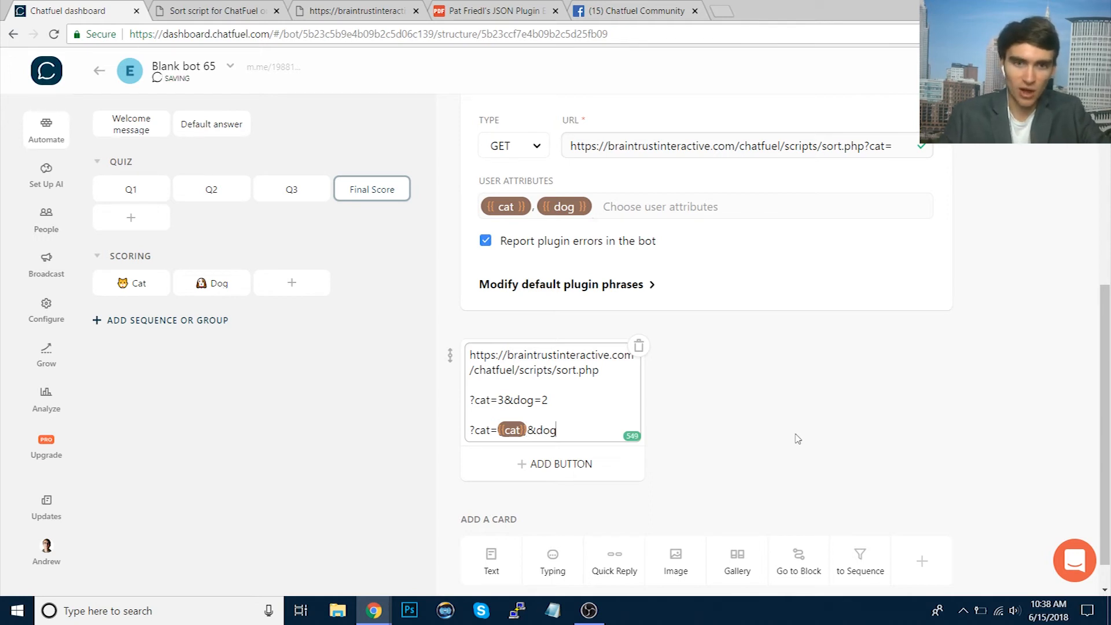
text(={)
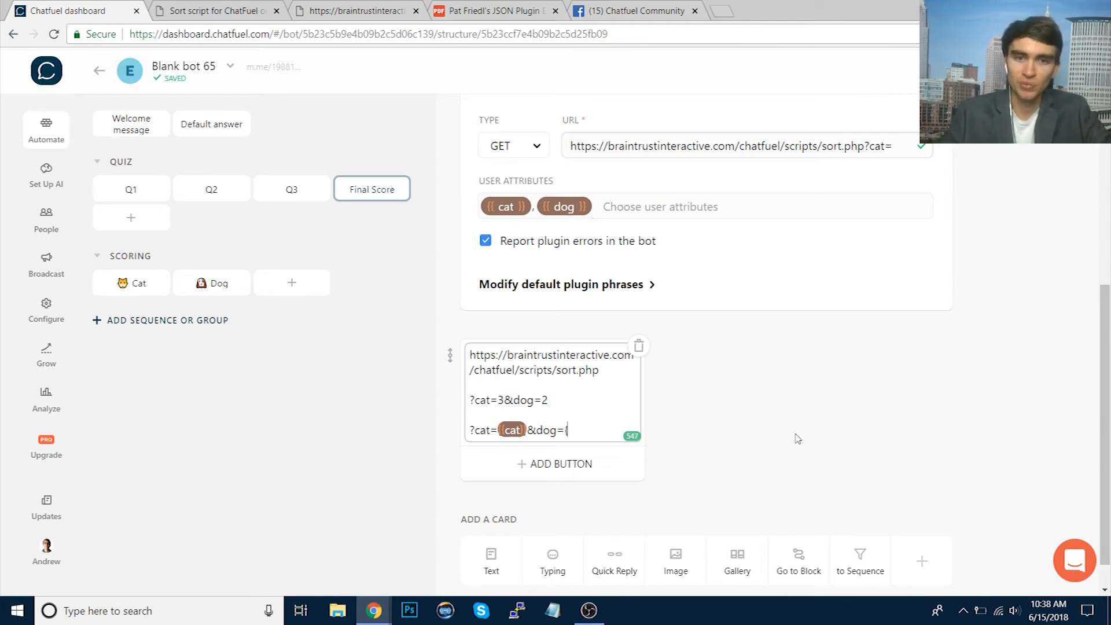
text({d)
key(Return)
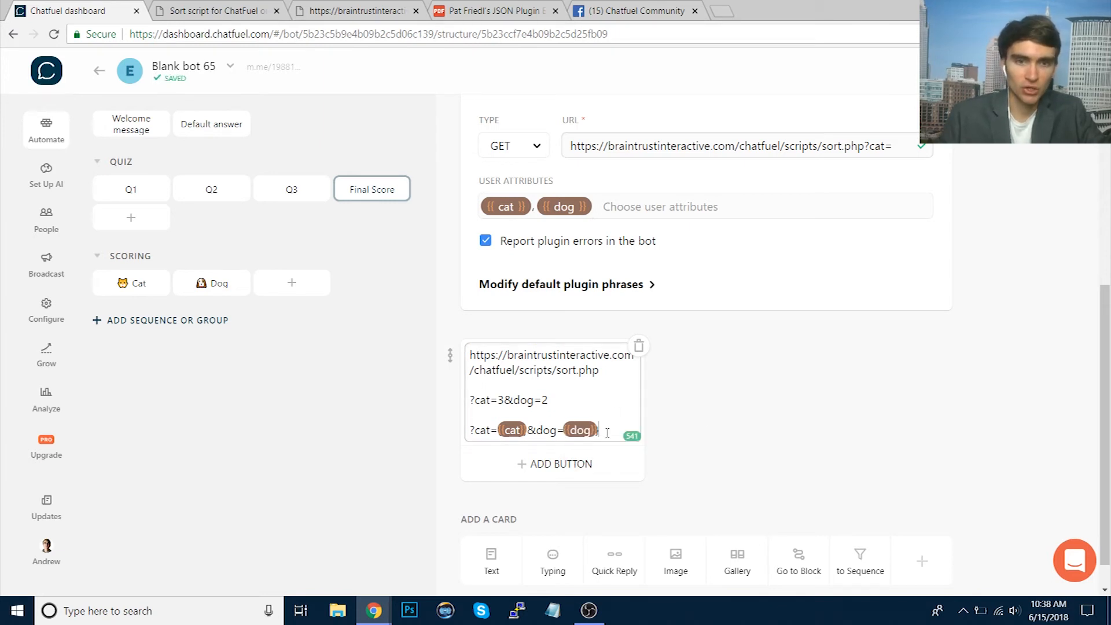
drag(605, 432, 459, 445)
click(883, 394)
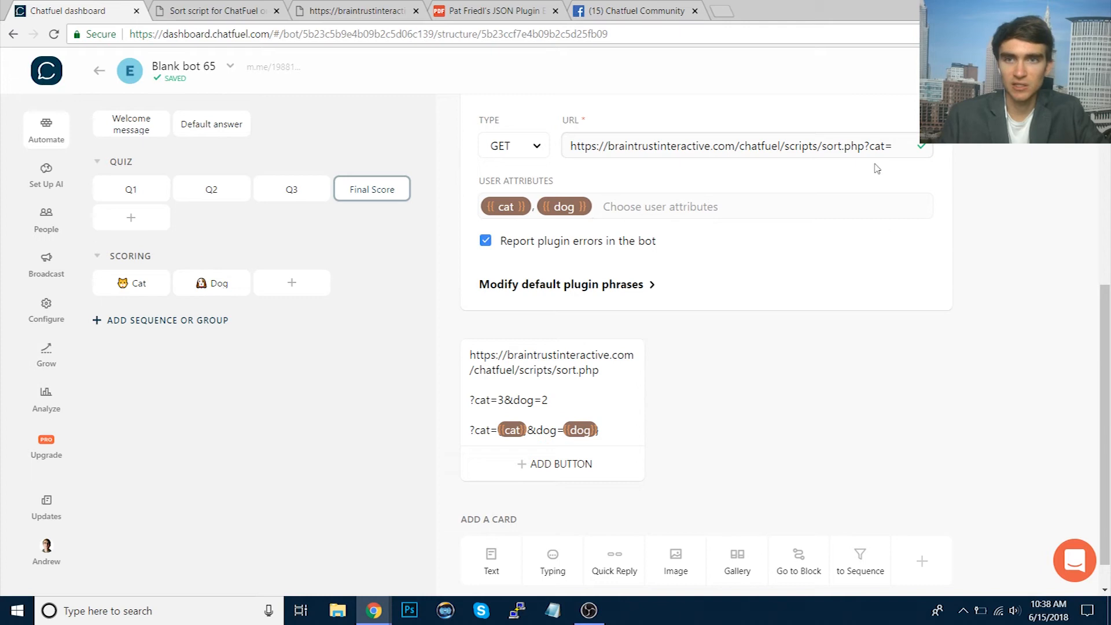
- Copy ?cat={{cat}}&dog={{dog}} from the text card to the JSON API URL after sort.php, replacing the partial query, and delete the text card
triple_click(538, 434)
key(ctrl+c)
drag(865, 146, 910, 145)
key(ctrl+v)
click(989, 403)
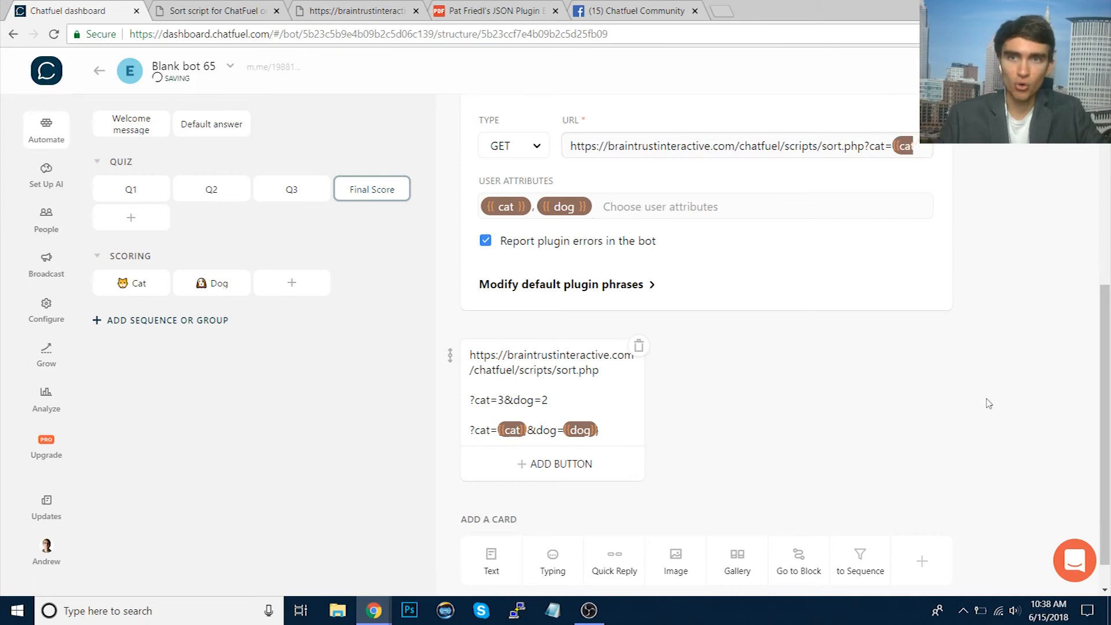
click(638, 350)
click(640, 355)
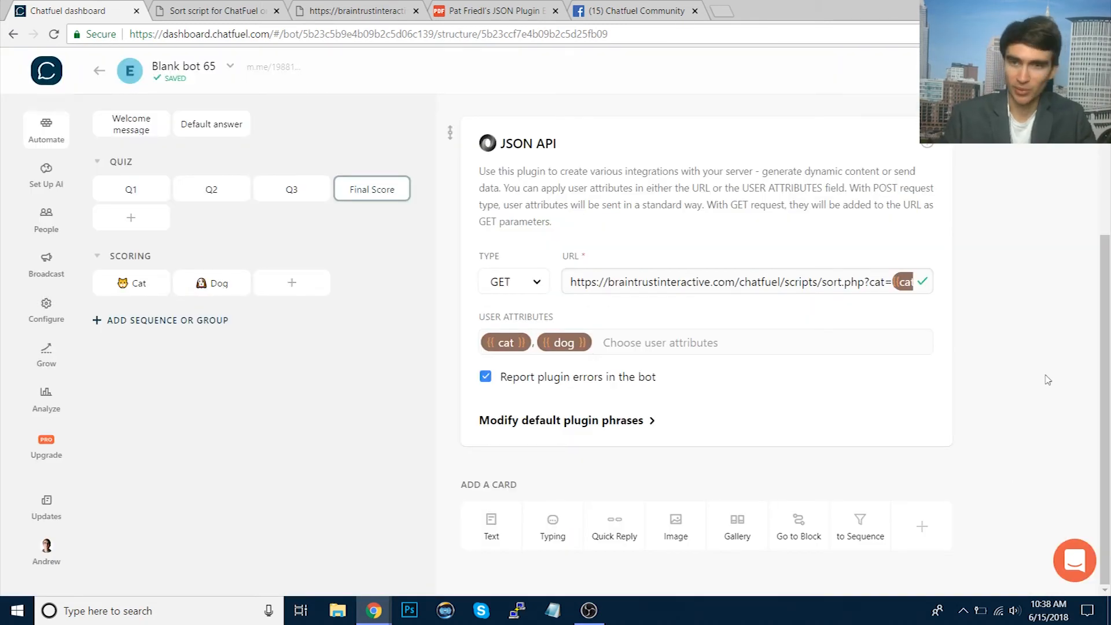
- Copy the minVariable, minValue, maxVariable and maxValue lines from the set_attributes example on the sort script help page
scroll(1048, 380, up, 3)
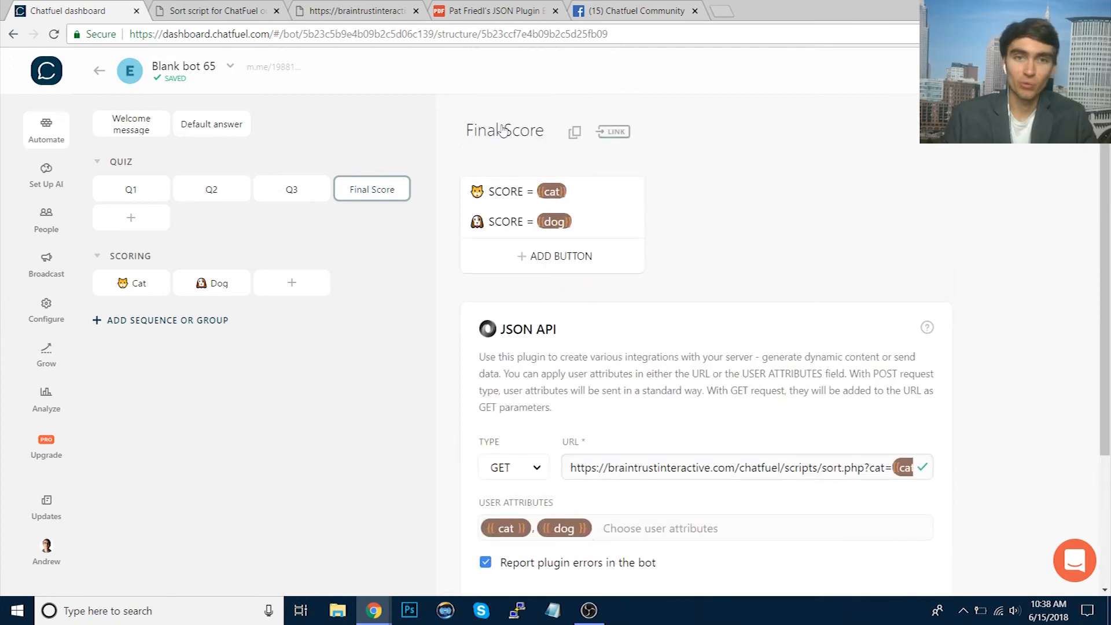
scroll(713, 271, down, 2)
scroll(713, 271, down, 1)
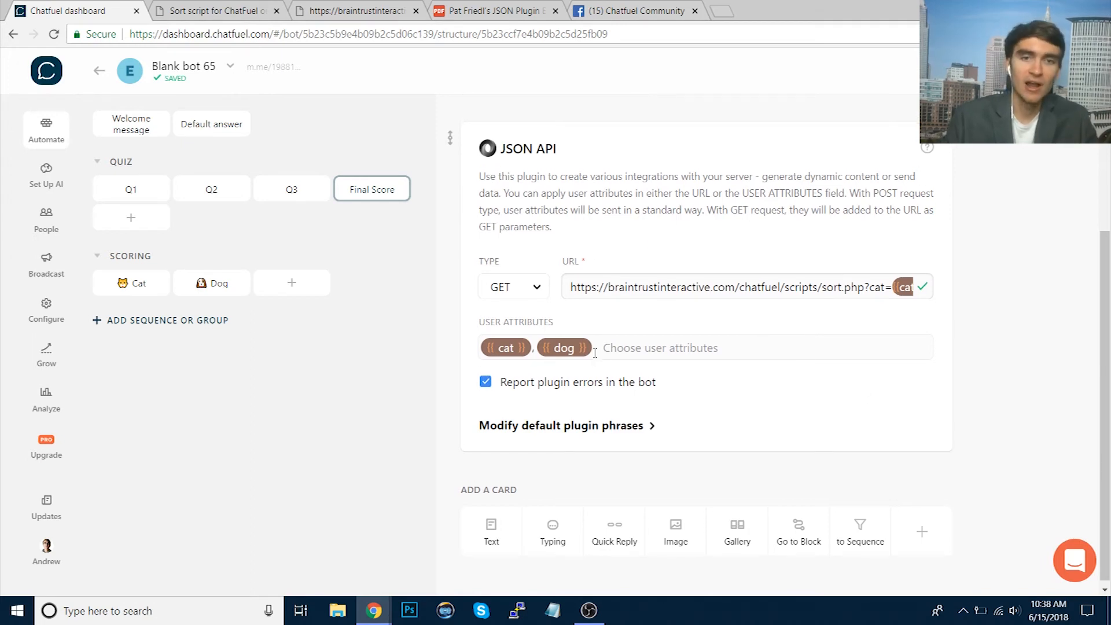
scroll(595, 353, down, 1)
click(186, 6)
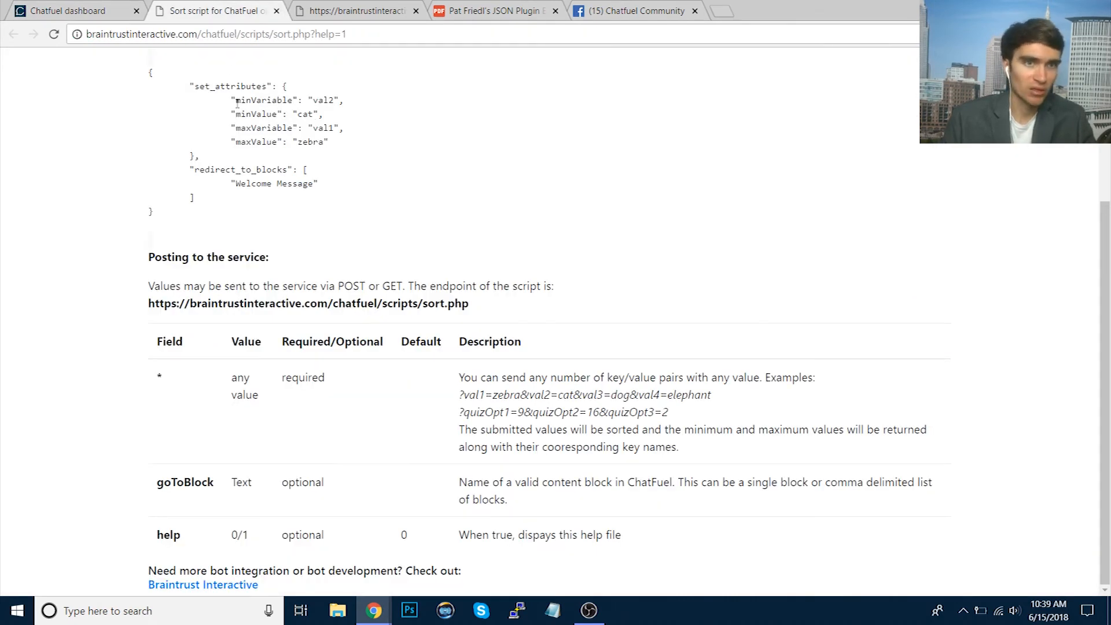
drag(231, 100, 296, 99)
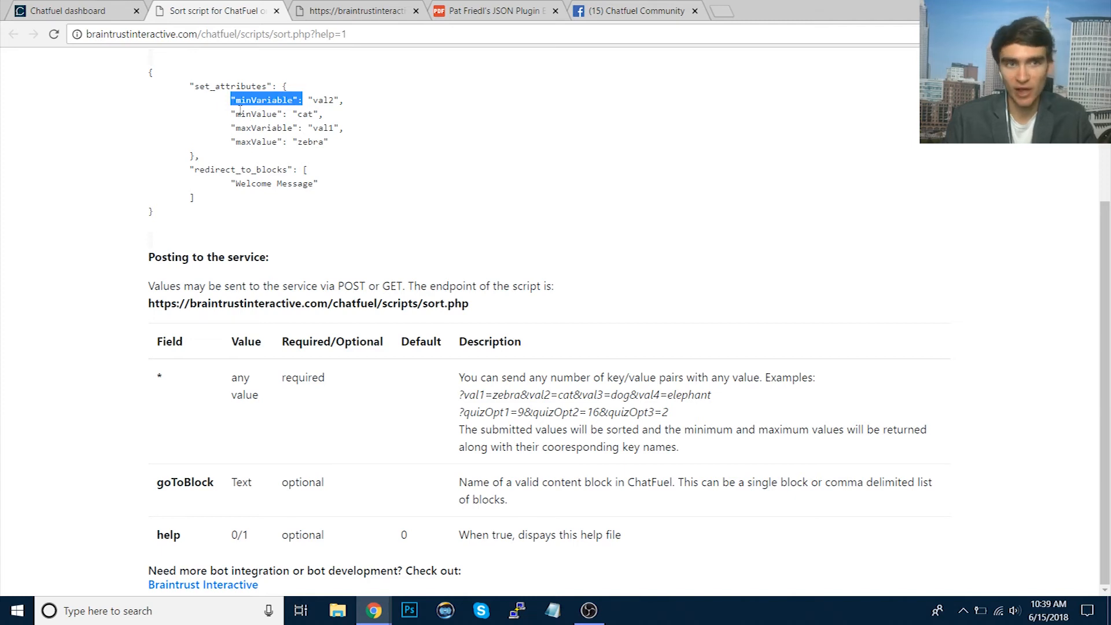
drag(235, 124, 335, 146)
click(365, 149)
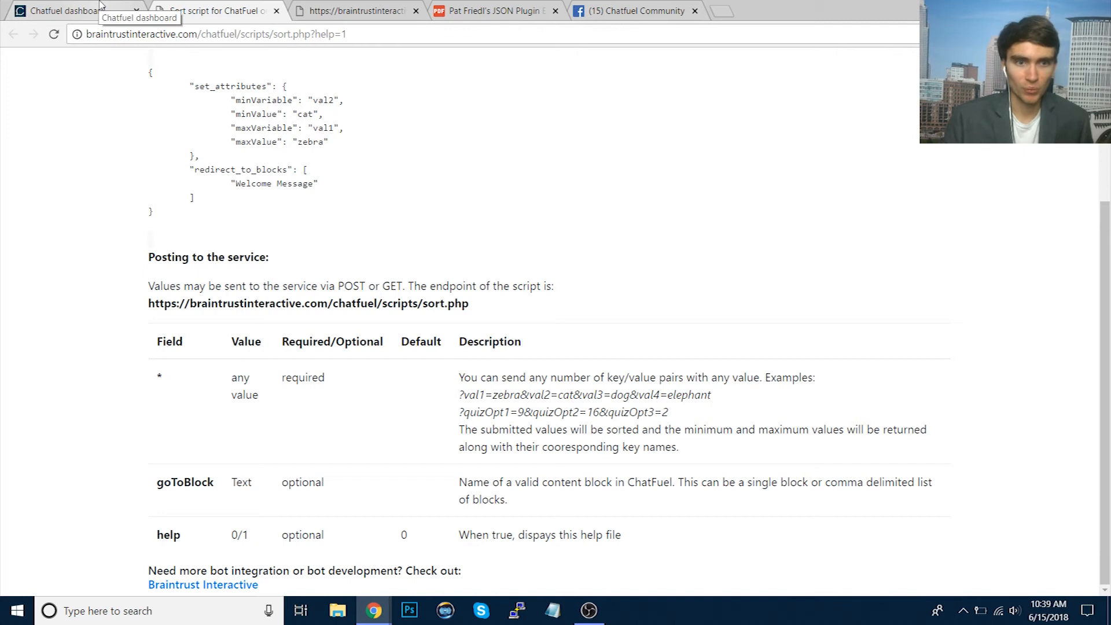
drag(231, 100, 360, 155)
key(ctrl+c)
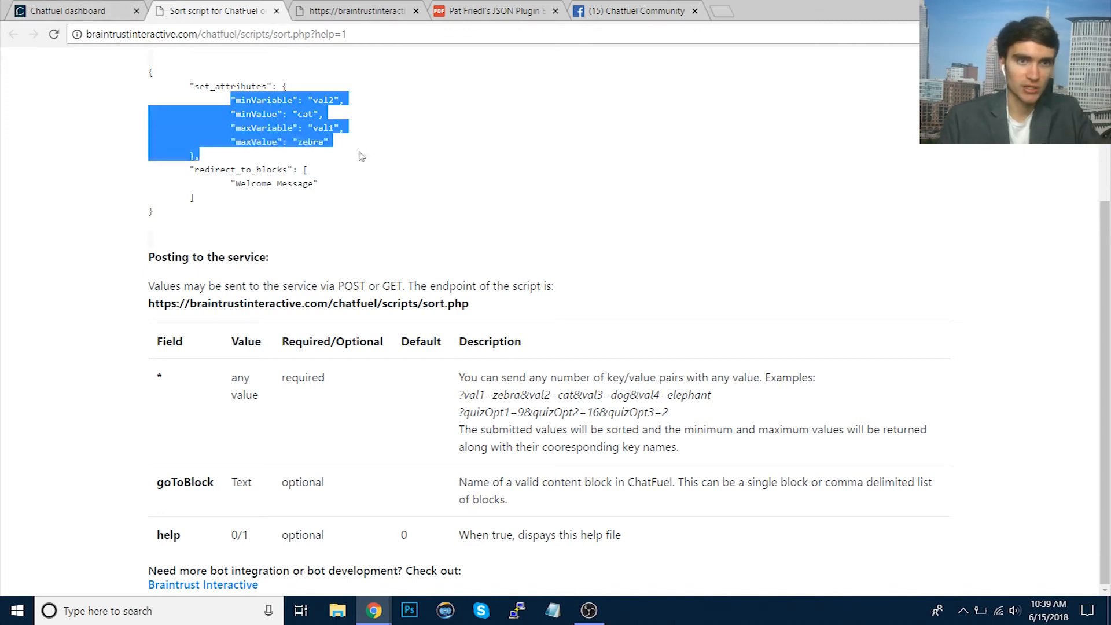
- Back in the Chatfuel dashboard, add a text card below the JSON API card containing the copied attribute lines followed by a blank line
click(70, 5)
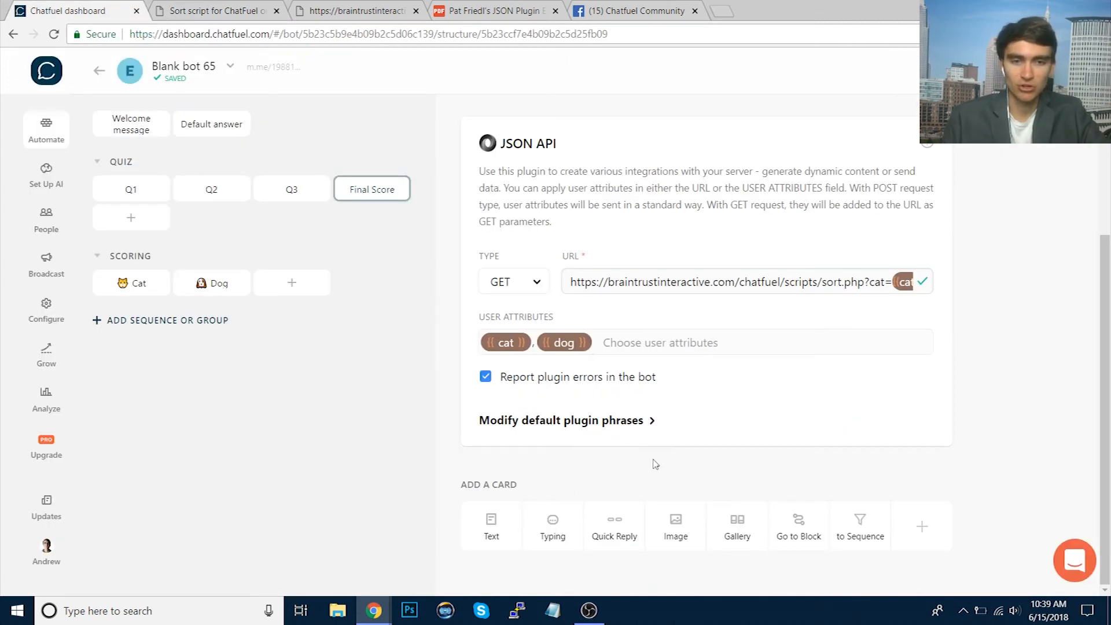
click(495, 524)
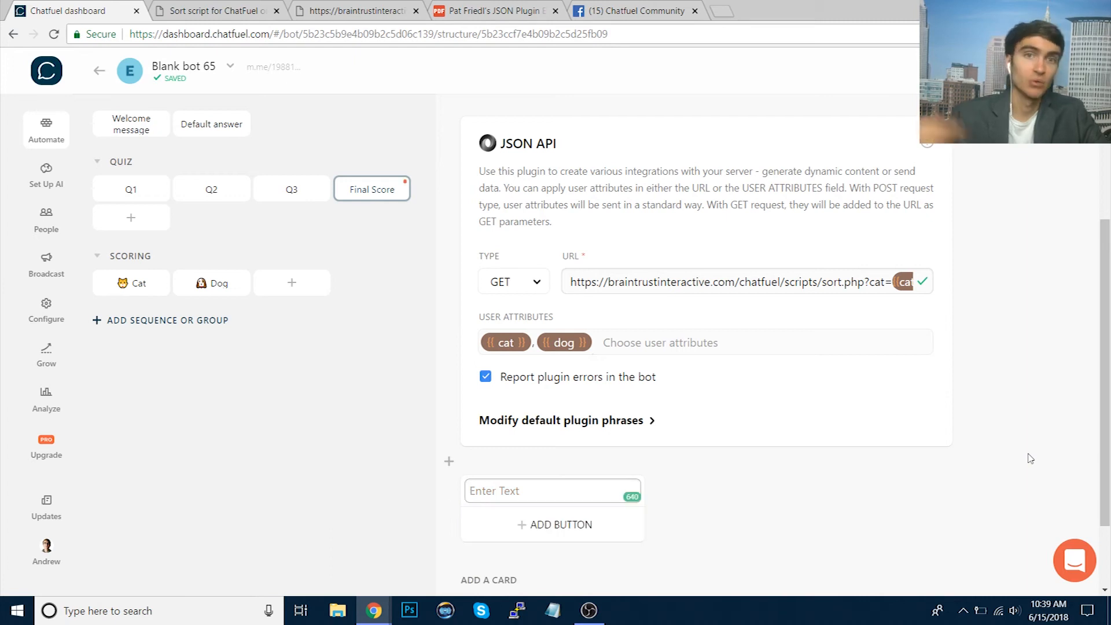
scroll(1030, 457, down, 2)
key(ctrl+v)
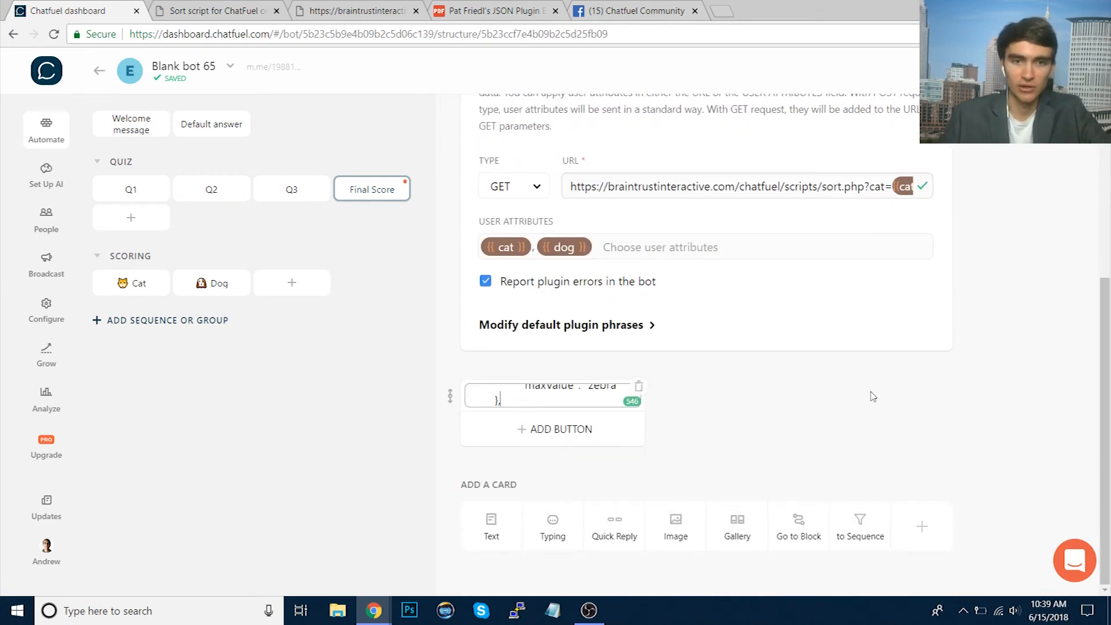
key(Return)
key(Return)
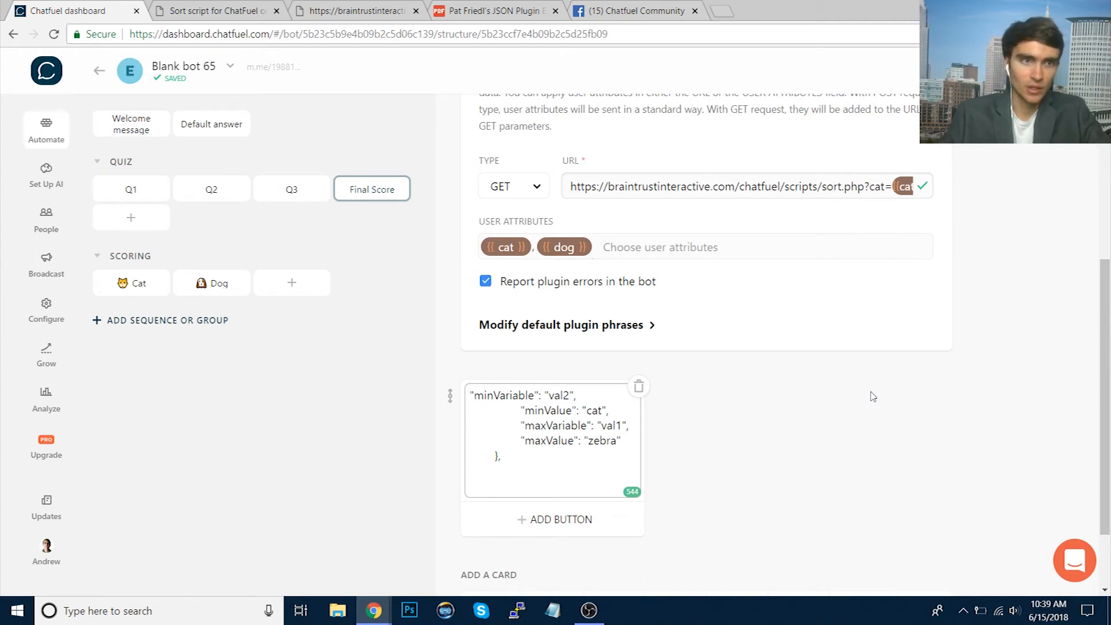
text(YOU S)
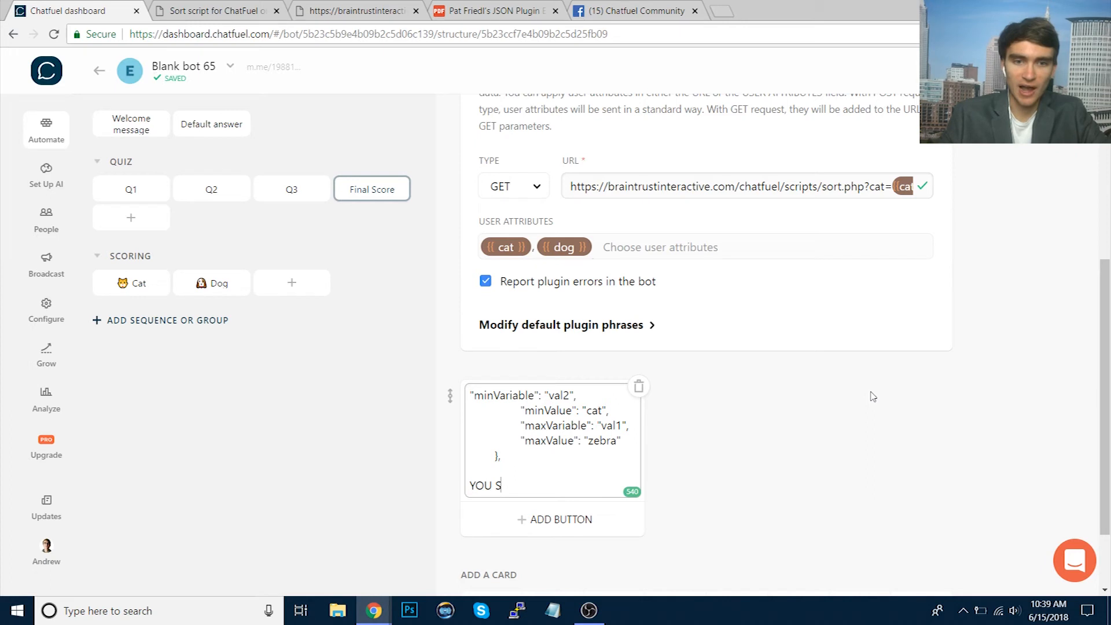
text(CORED HIGHER)
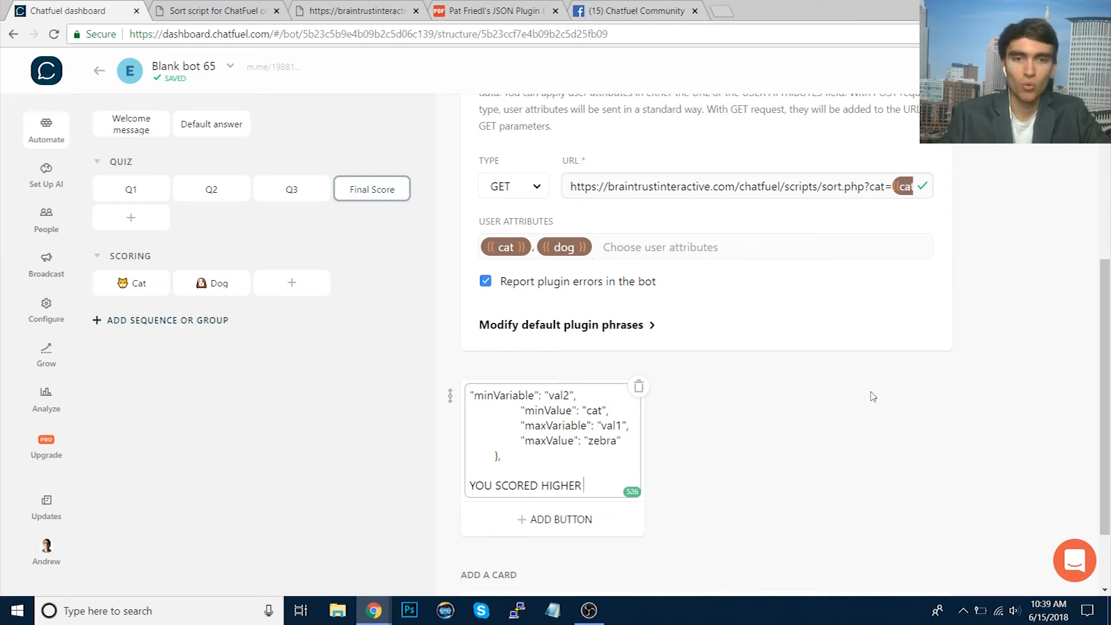
text( WITH...)
key(Return)
text(CAT)
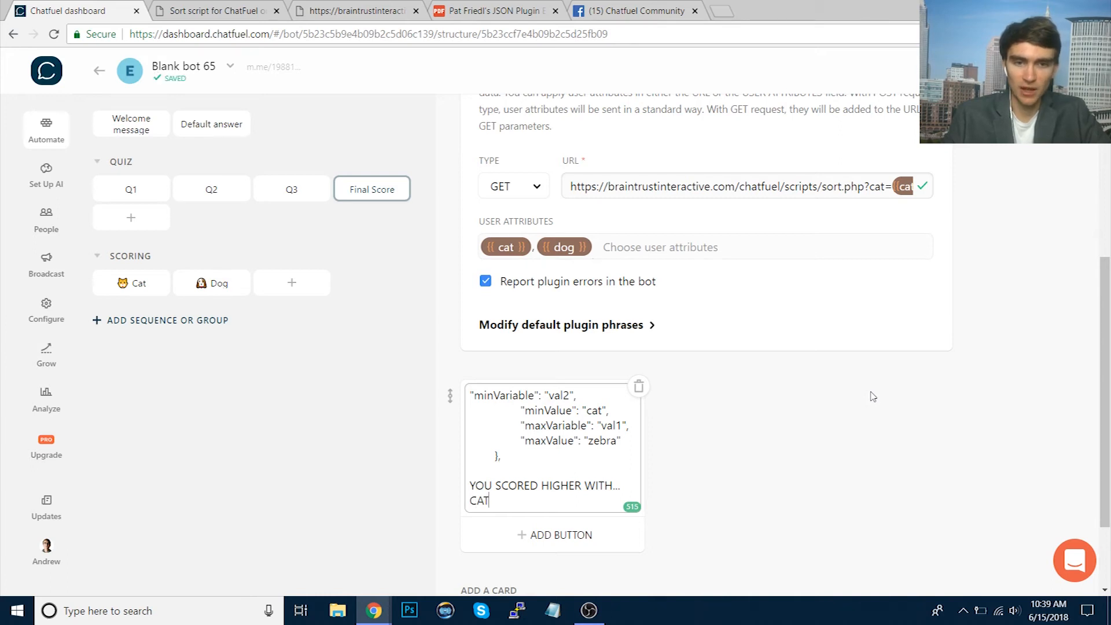
key(BackSpace)
key(BackSpace)
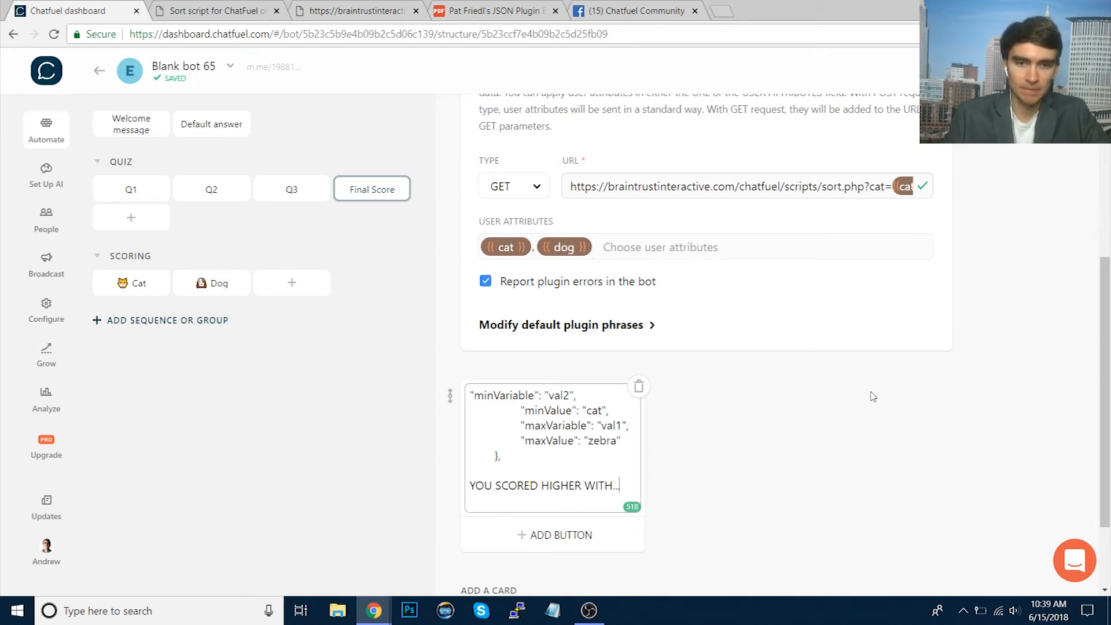
key(BackSpace)
key(BackSpace)
- Replace the capitalised sentence under the attribute lines with "You're more of a {{maxVariable}}", checking the attribute name on the script help page
drag(472, 486, 677, 508)
text(You're more of a)
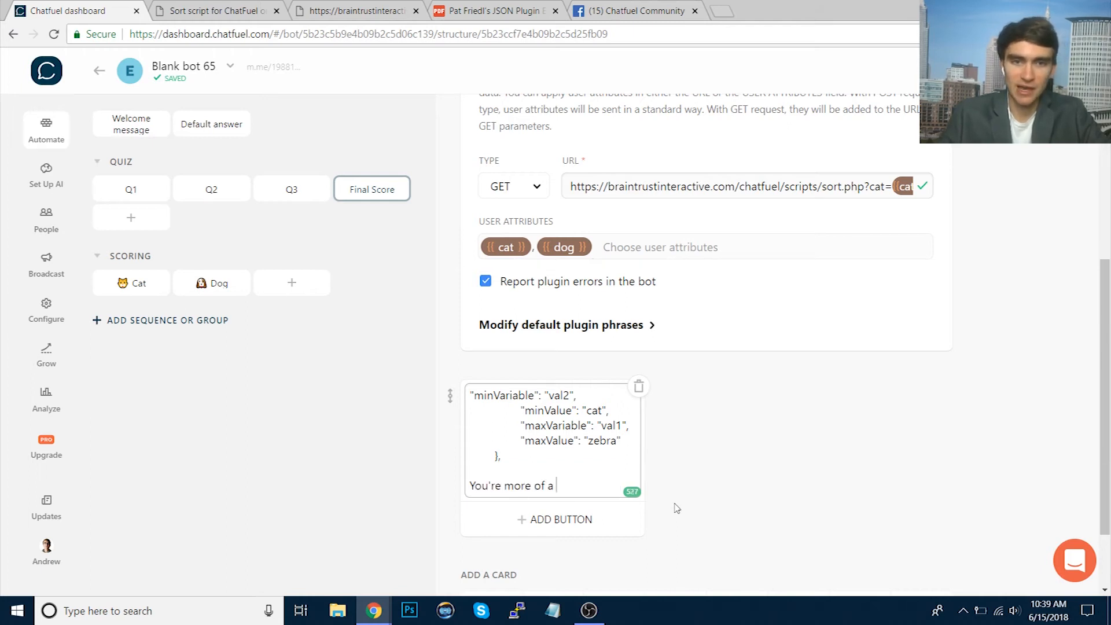
click(214, 11)
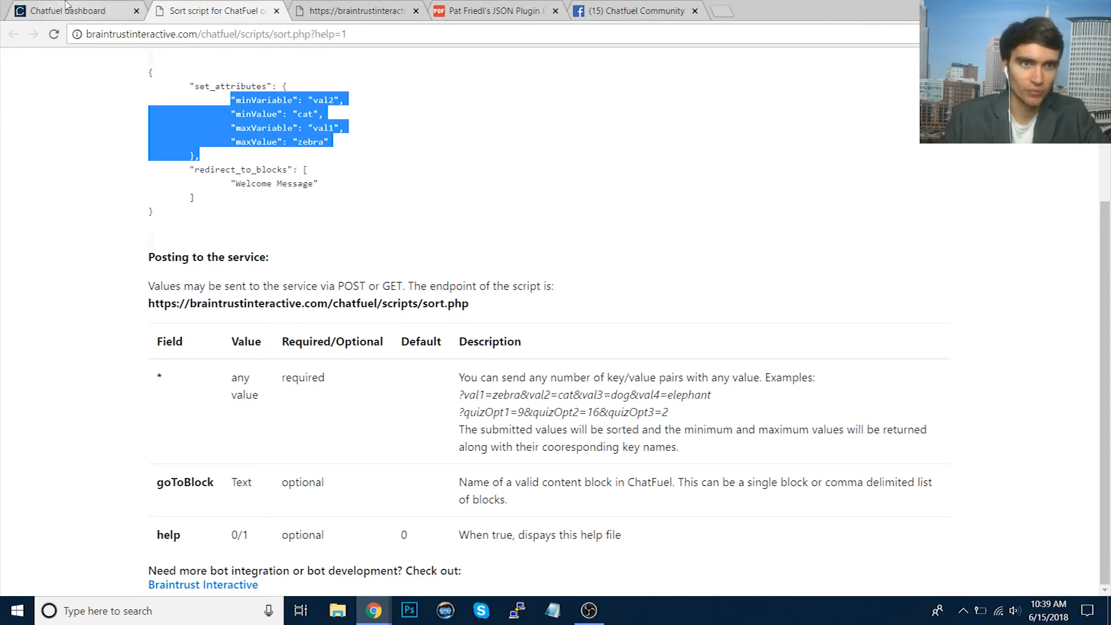
click(66, 9)
text(ax)
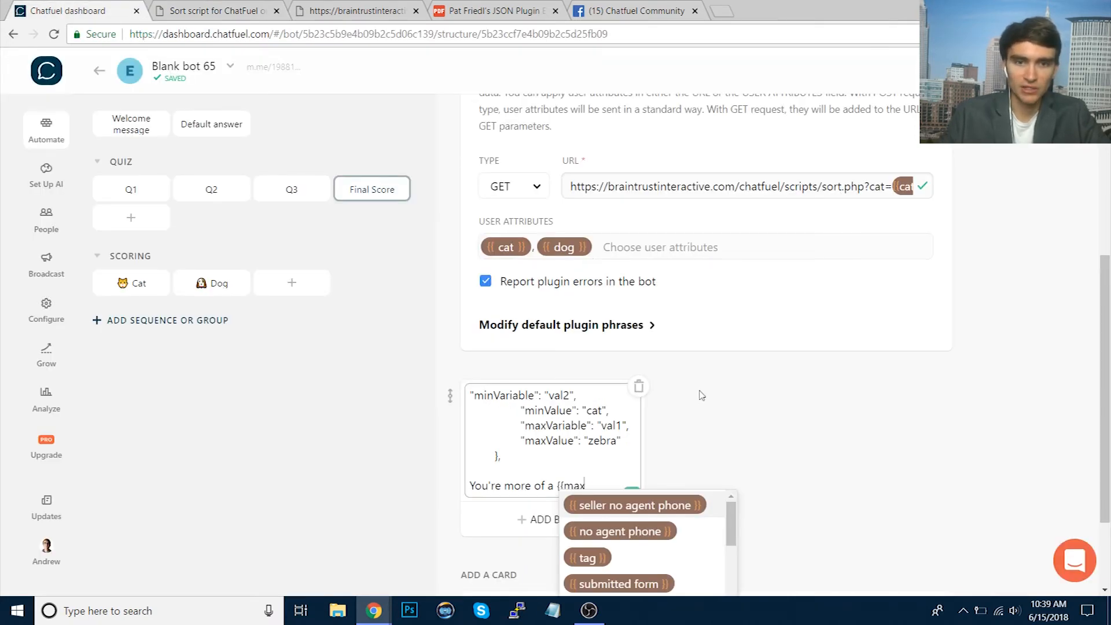
text(Variable}})
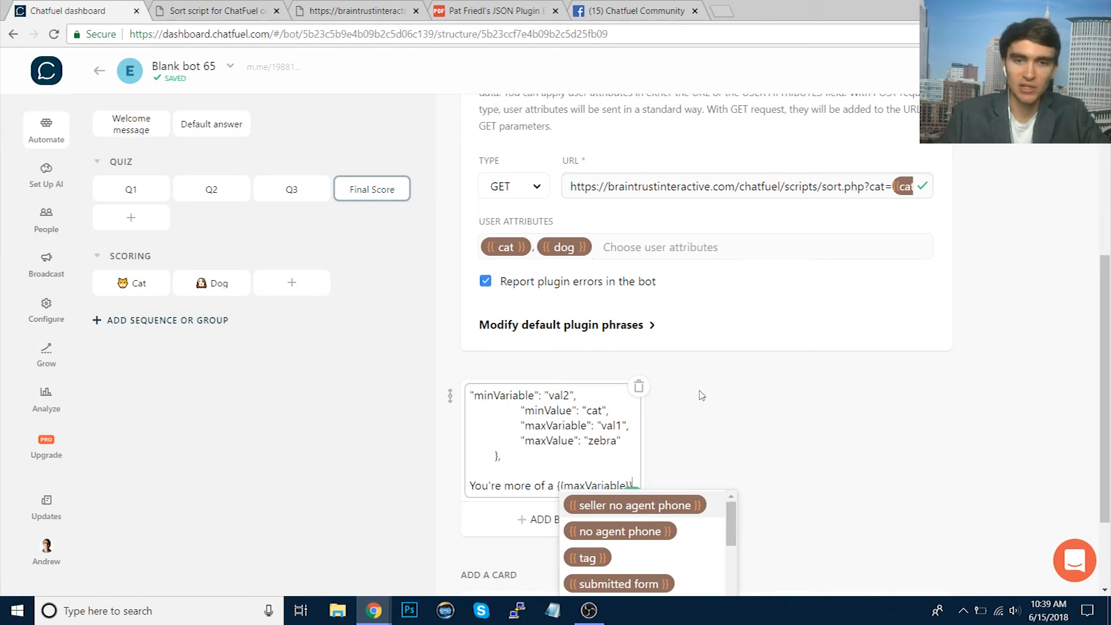
click(776, 427)
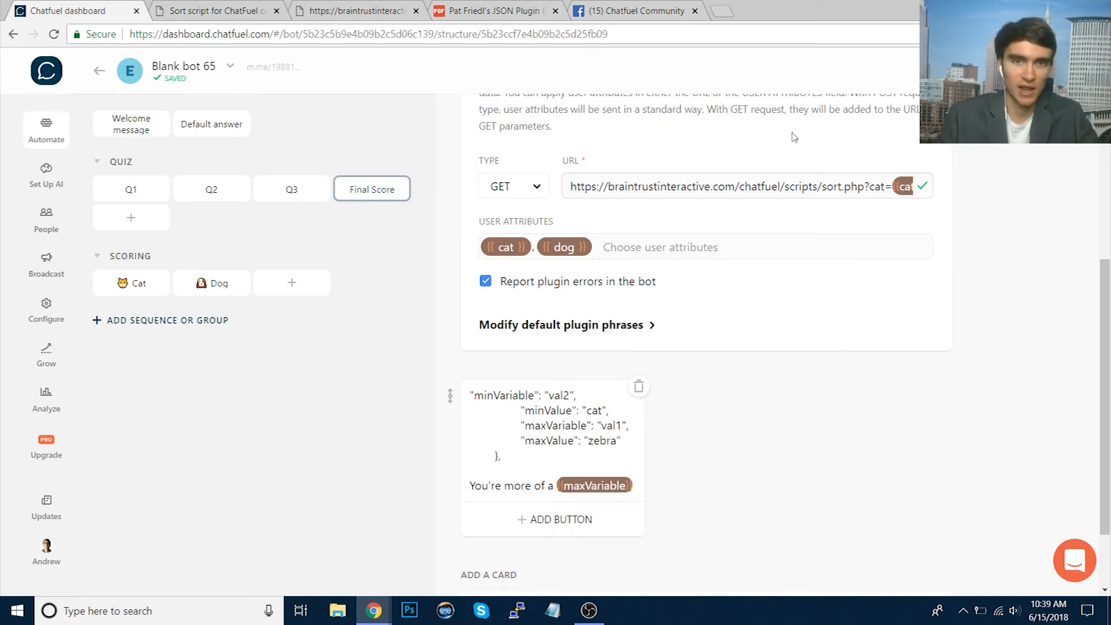
- Recheck the script help page, then delete the copied attribute lines and blank line above the sentence in the result text card
click(246, 12)
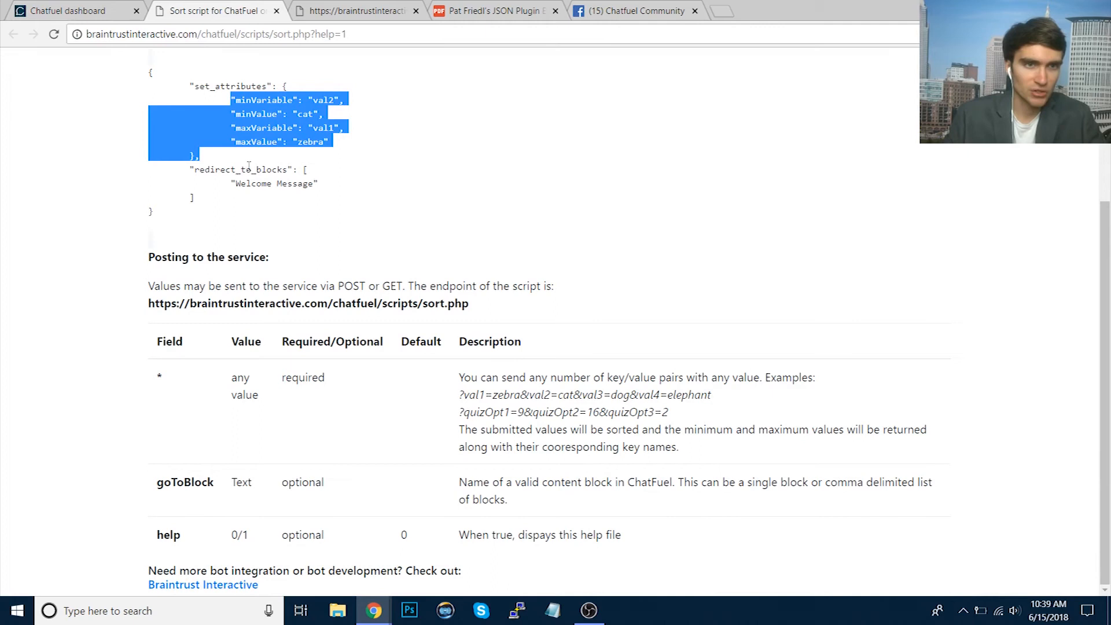
click(87, 12)
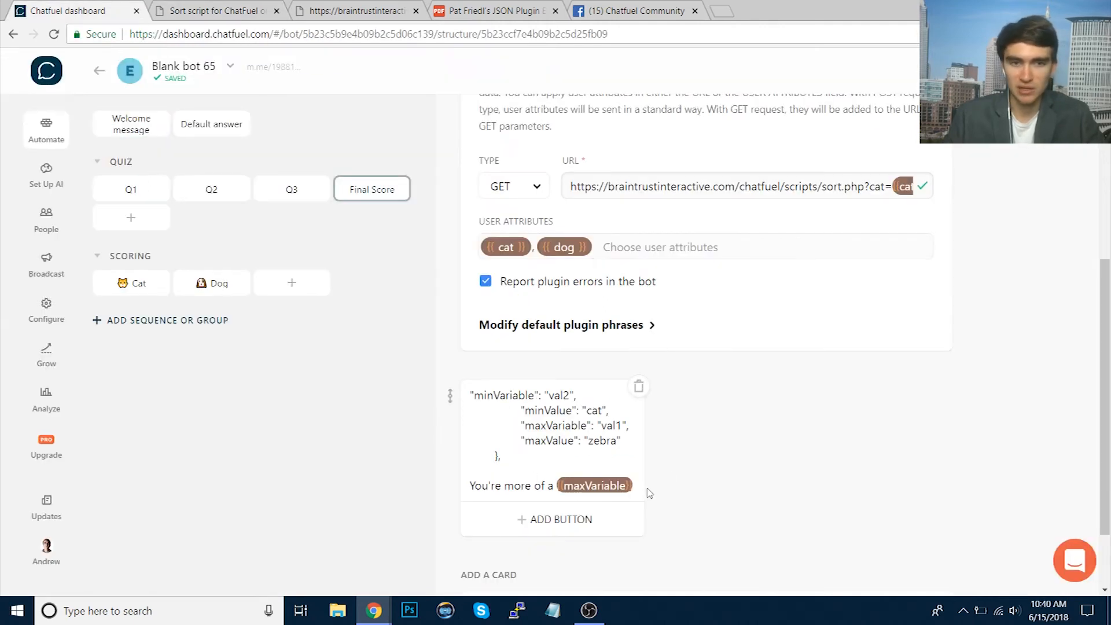
drag(525, 458, 433, 339)
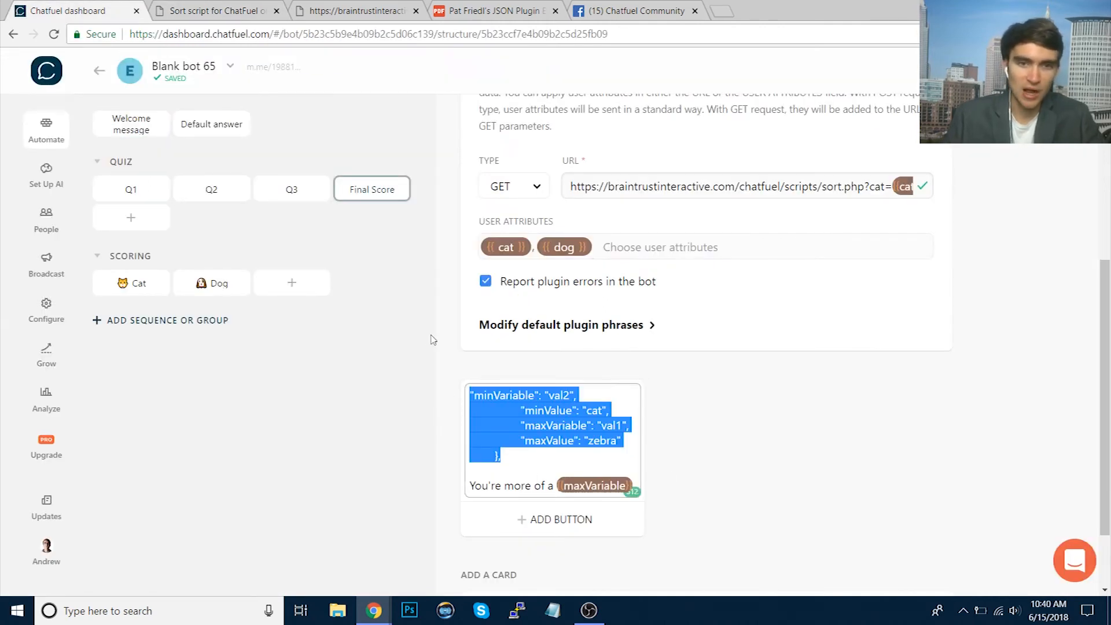
key(BackSpace)
key(BackSpace)
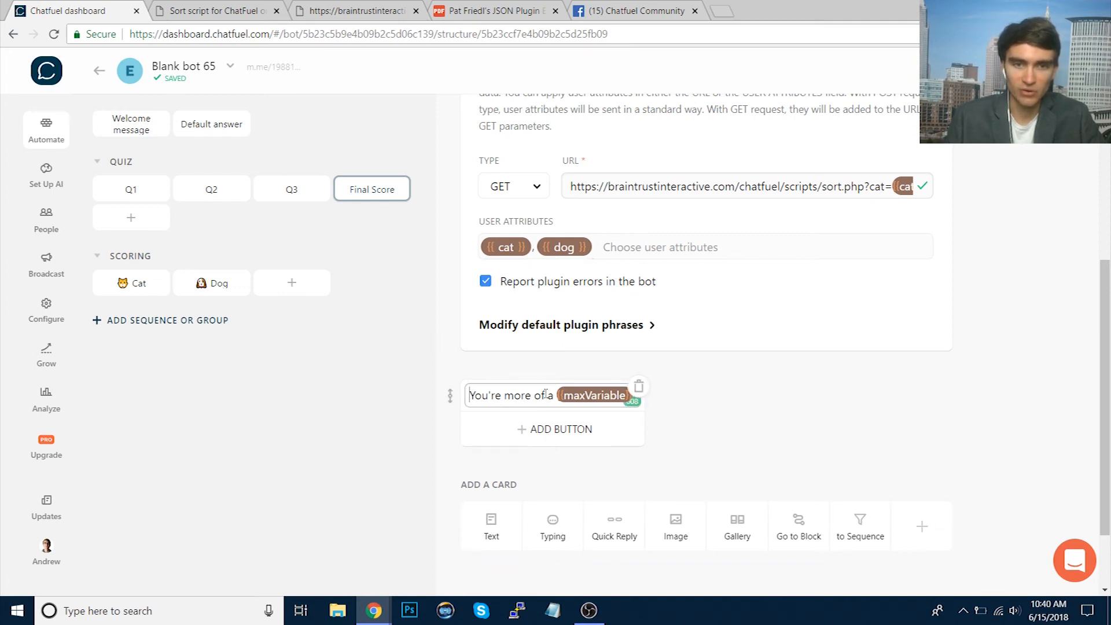
- Add "person!" after {{maxVariable}} so the result text card reads "You're more of a {{maxVariable}} person!"
click(626, 398)
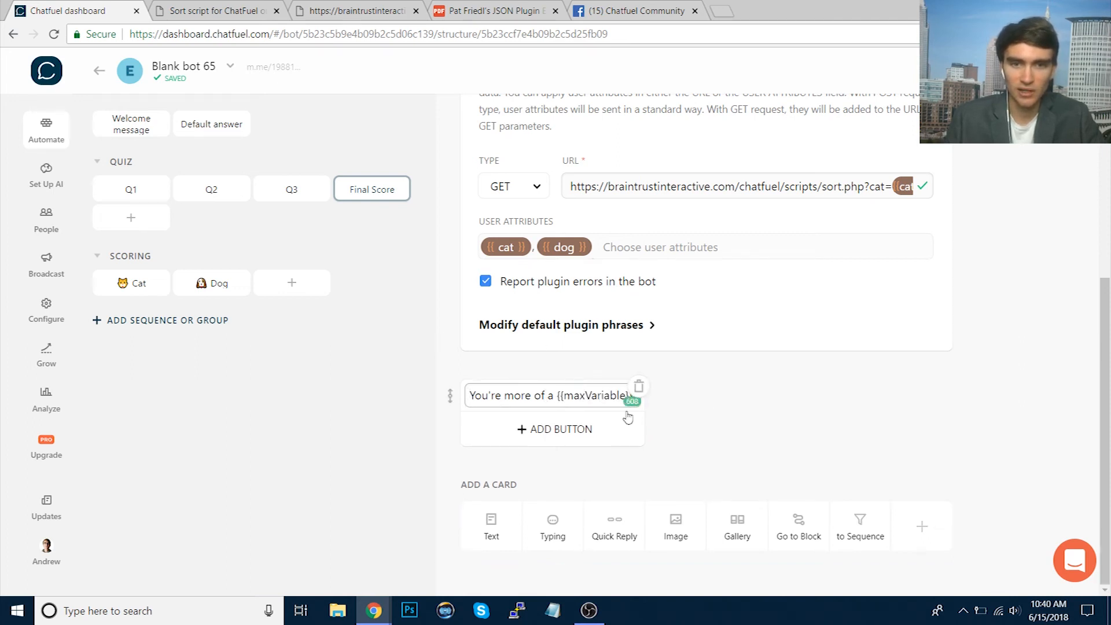
click(743, 440)
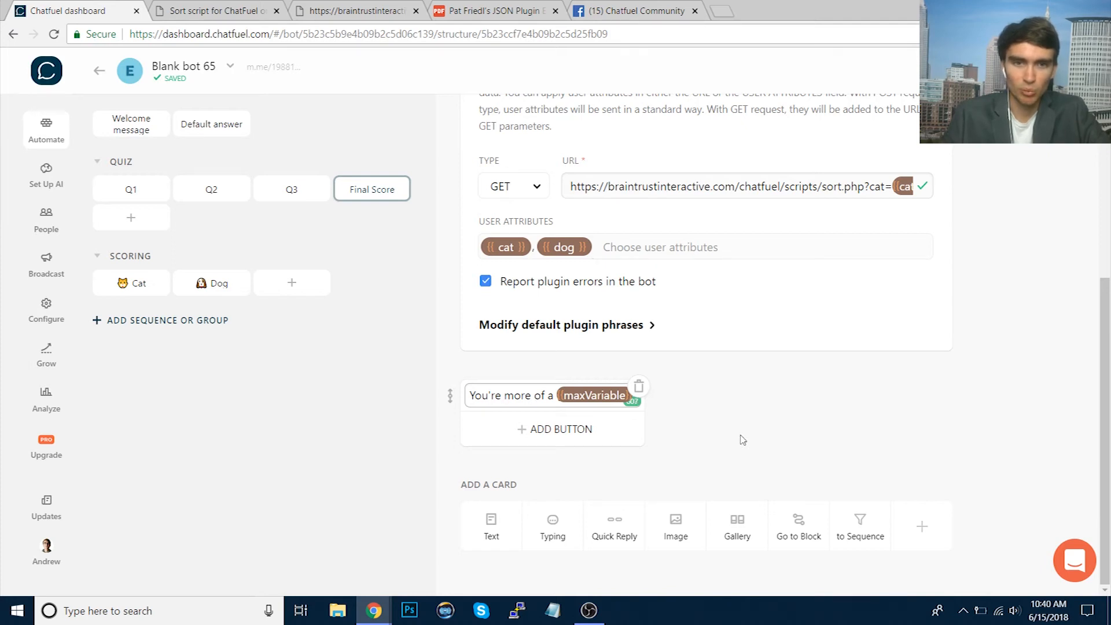
text(person!)
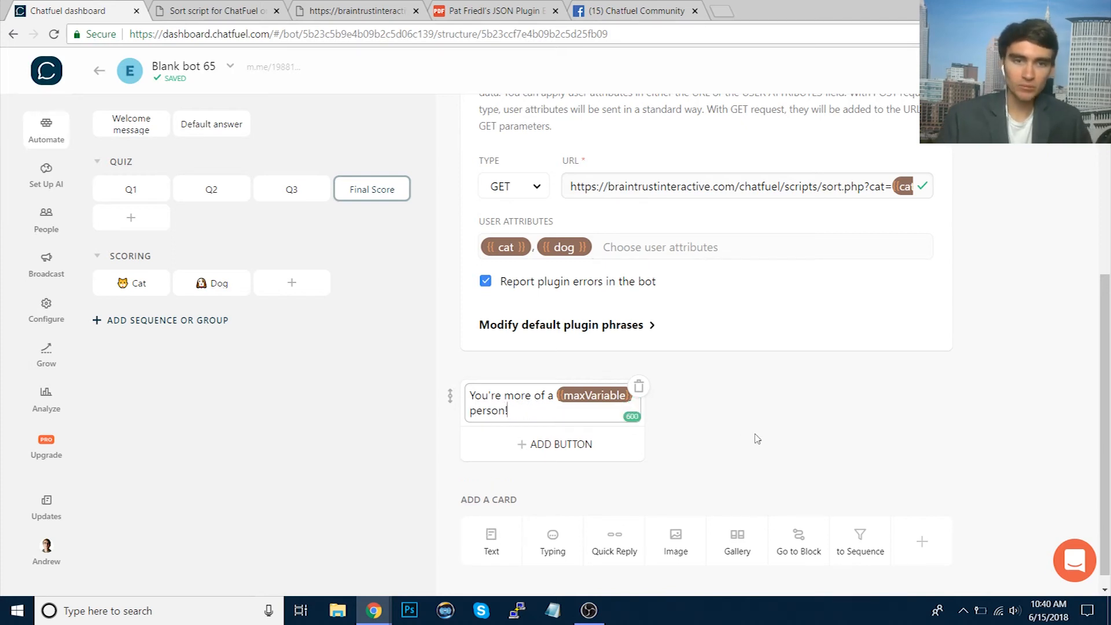
click(758, 439)
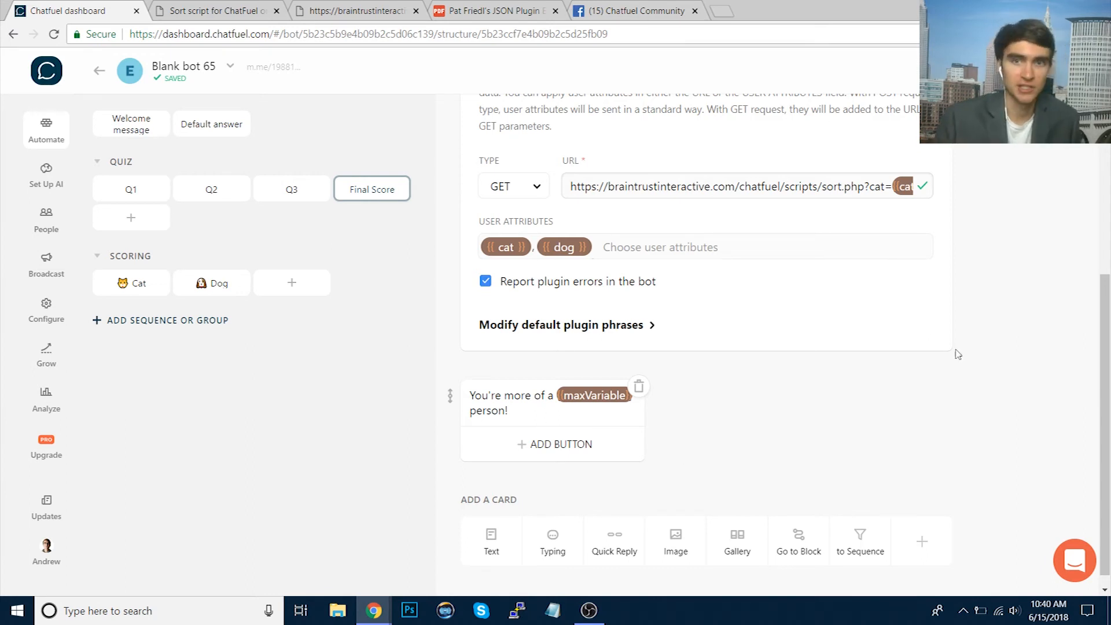
- Try to enable the Final Score block link and copy its URL, closing the link settings without saving
scroll(1101, 393, up, 5)
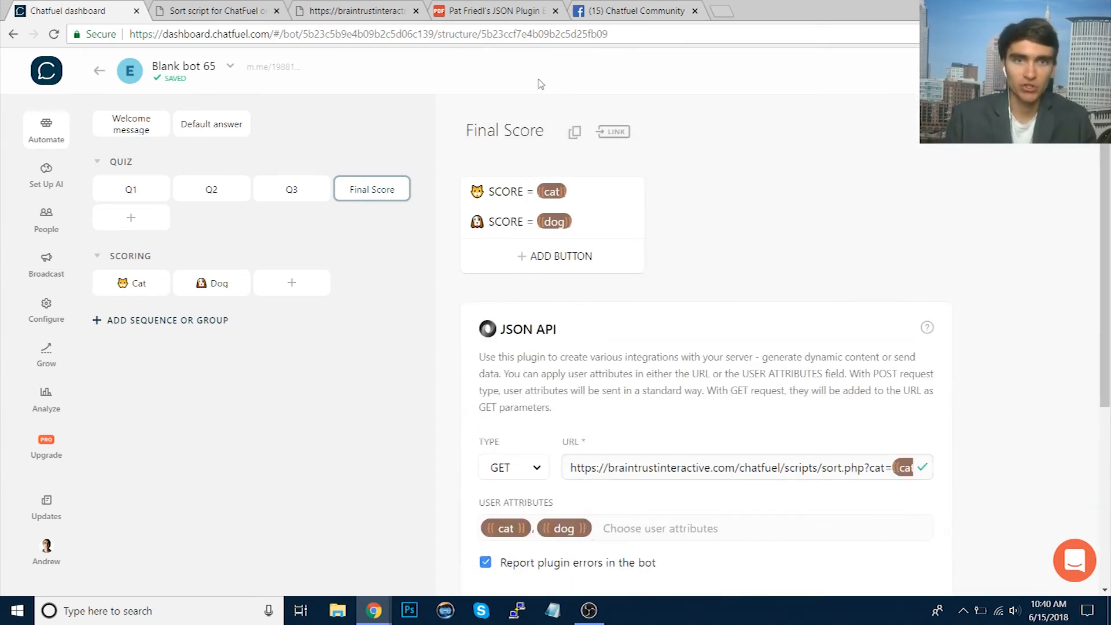
click(614, 133)
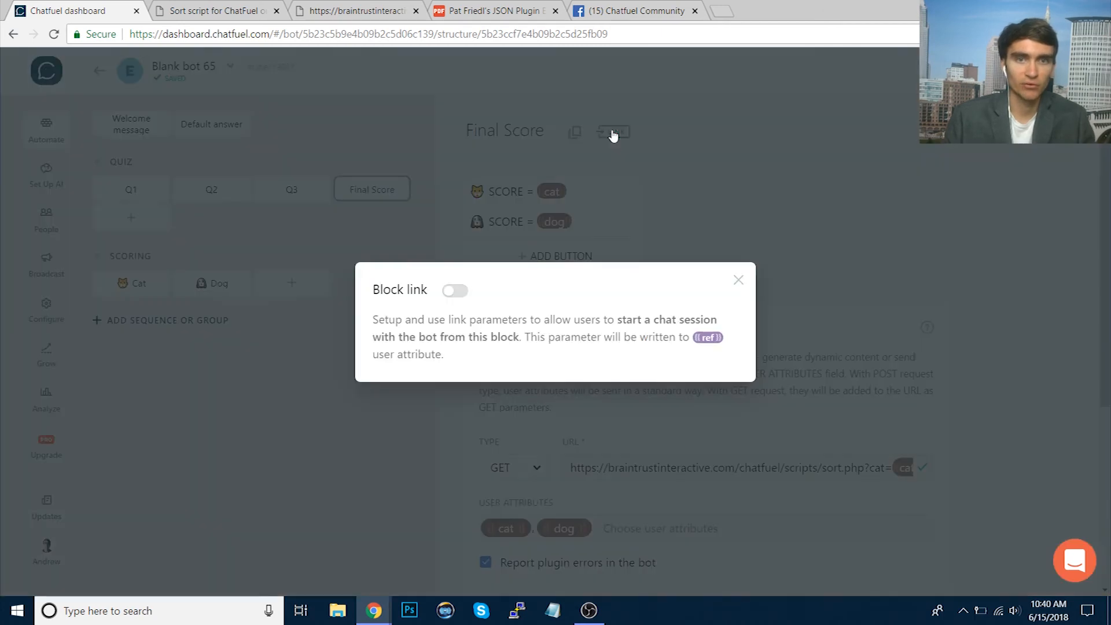
click(453, 292)
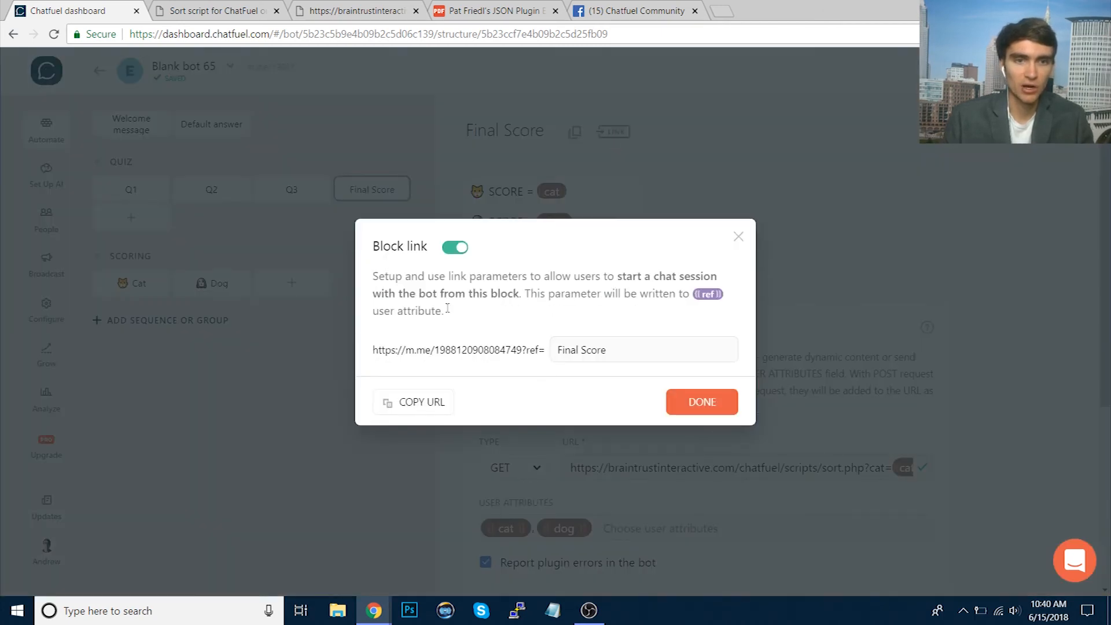
click(414, 404)
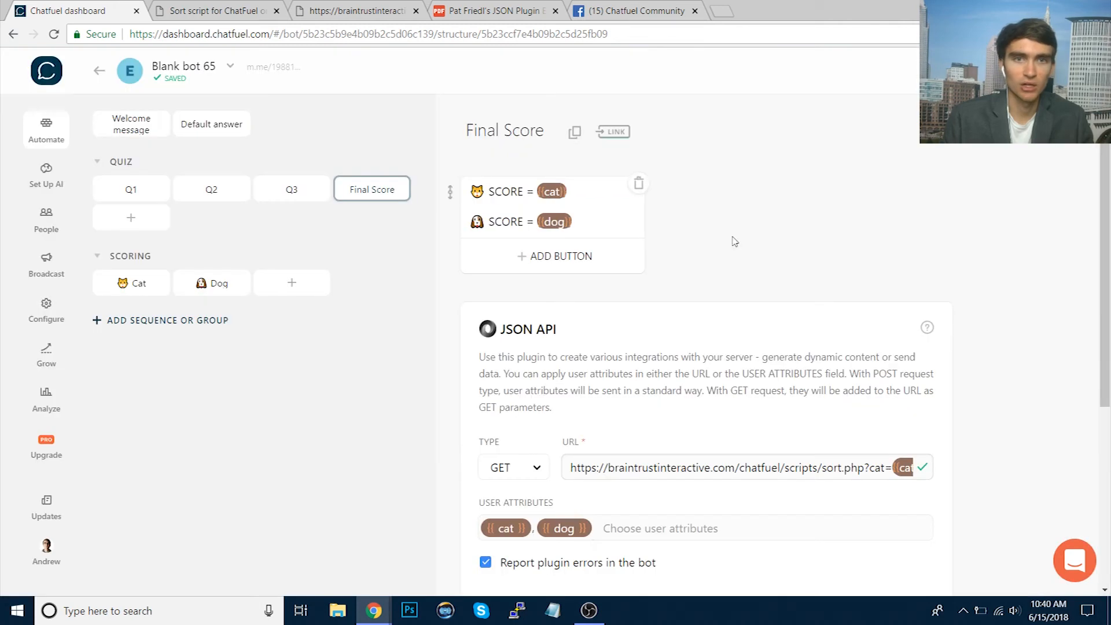
click(738, 237)
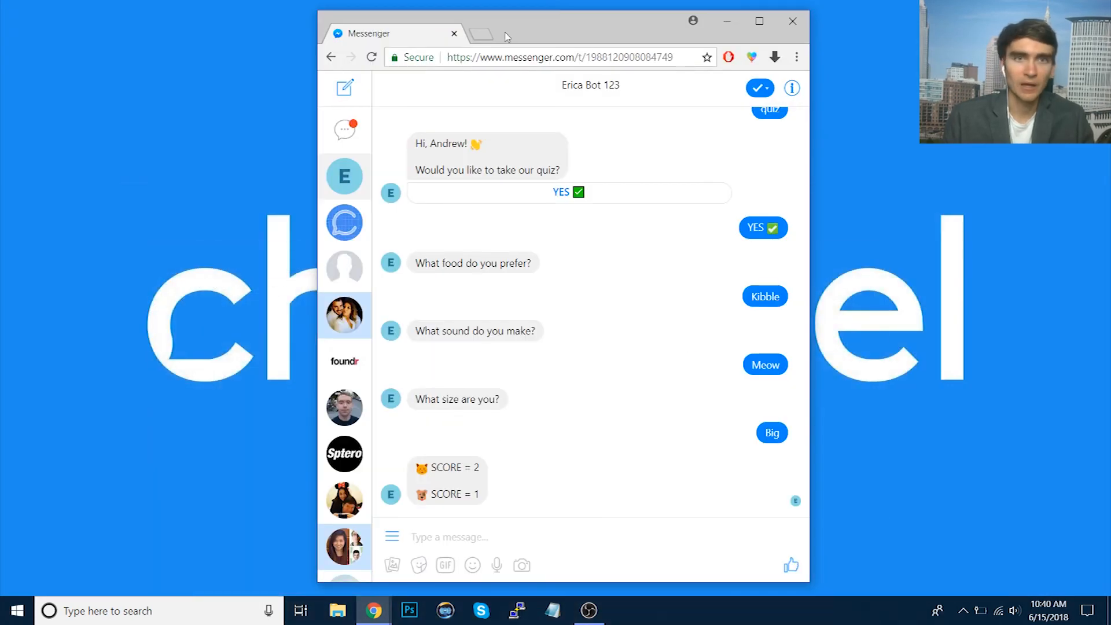
- Switch to the Messenger window and load the copied Final Score block link in place of the current address
click(517, 58)
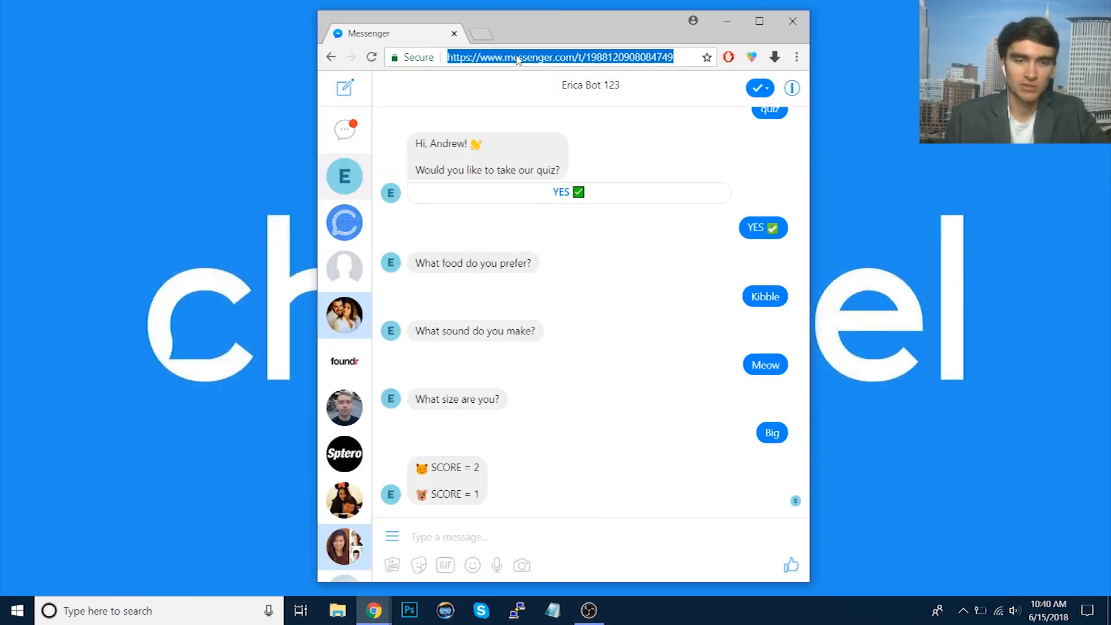
key(ctrl+v)
key(Return)
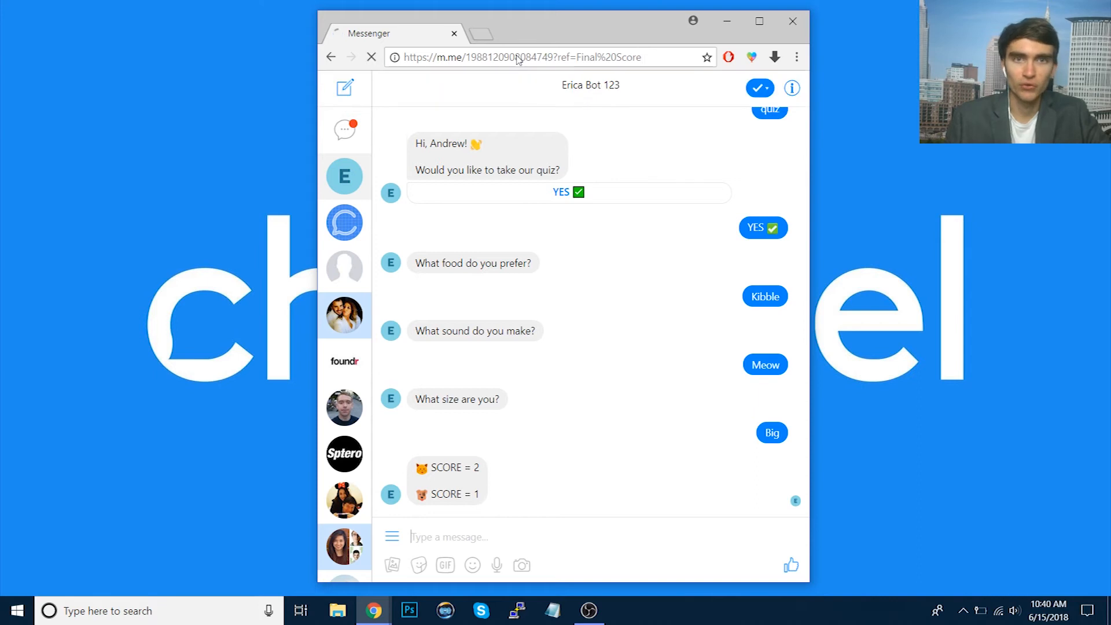
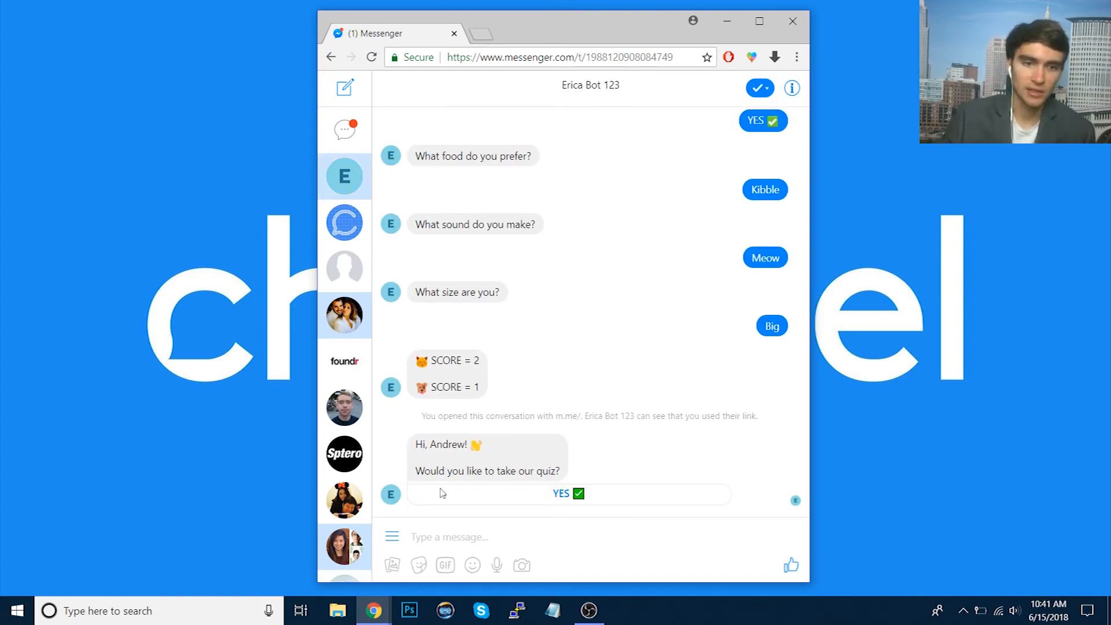
- Back in the Chatfuel dashboard, enable the block link for Final Score, copy its URL and save the link settings
mouse_move(373, 609)
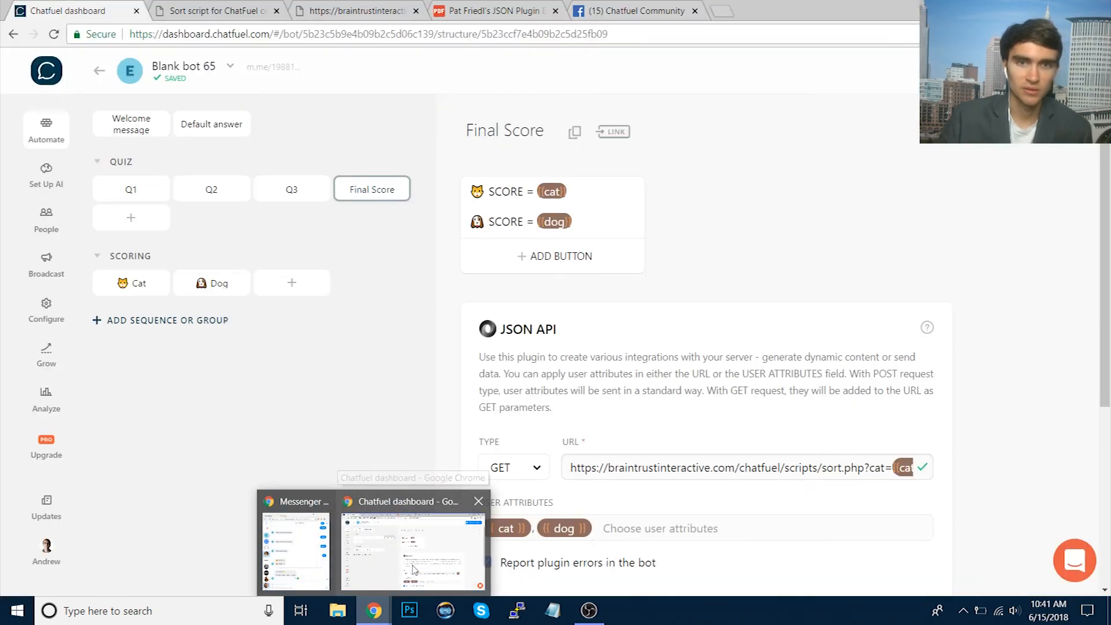
click(413, 570)
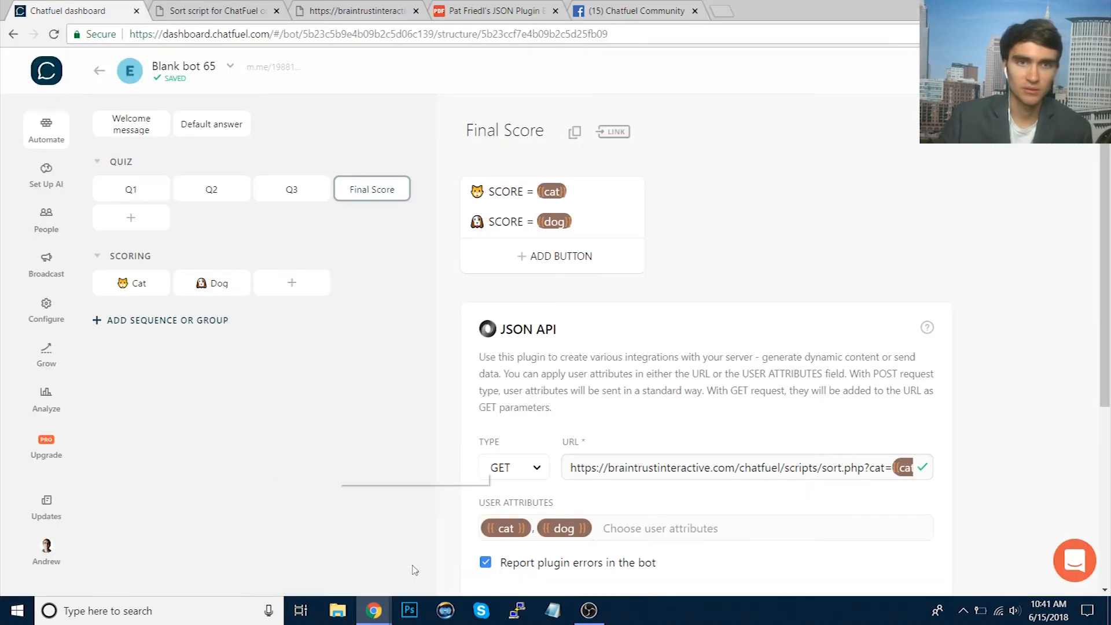
click(627, 135)
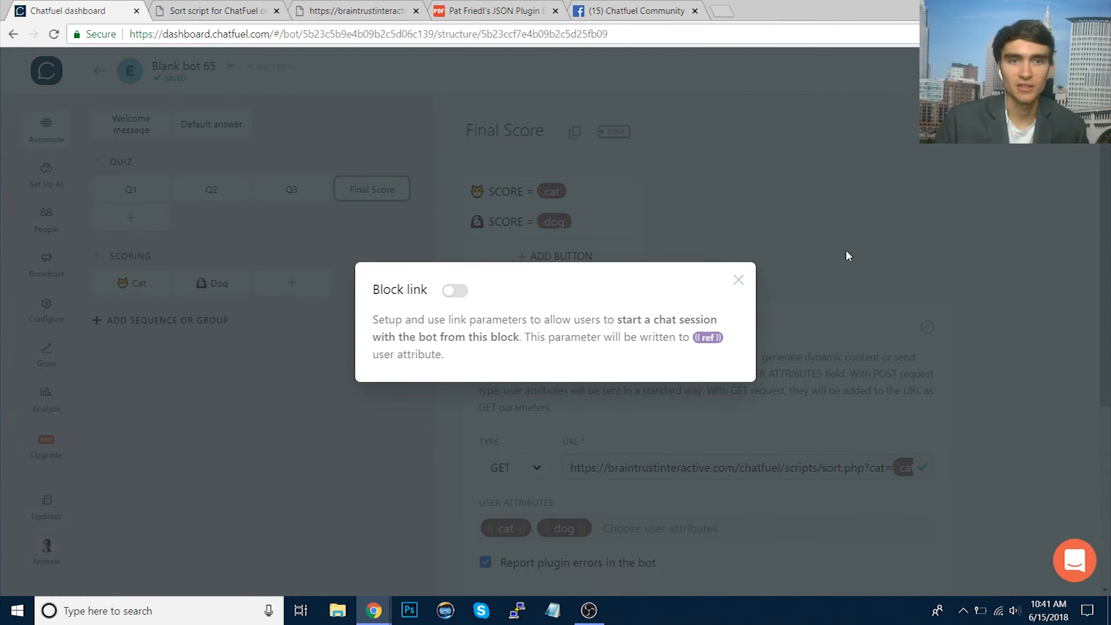
click(454, 291)
click(417, 404)
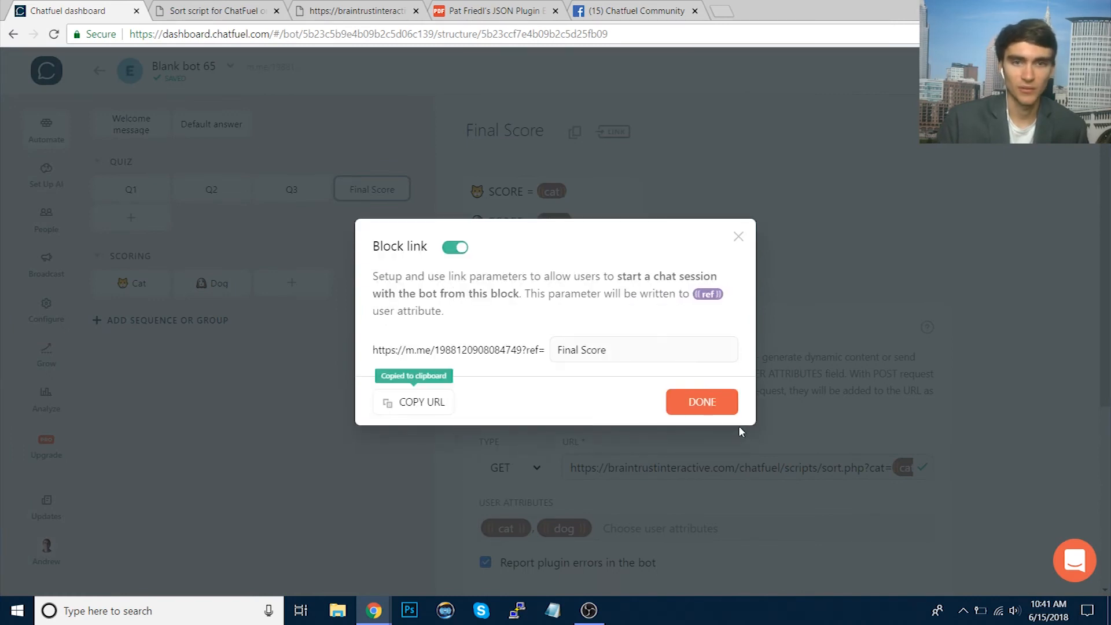
click(705, 402)
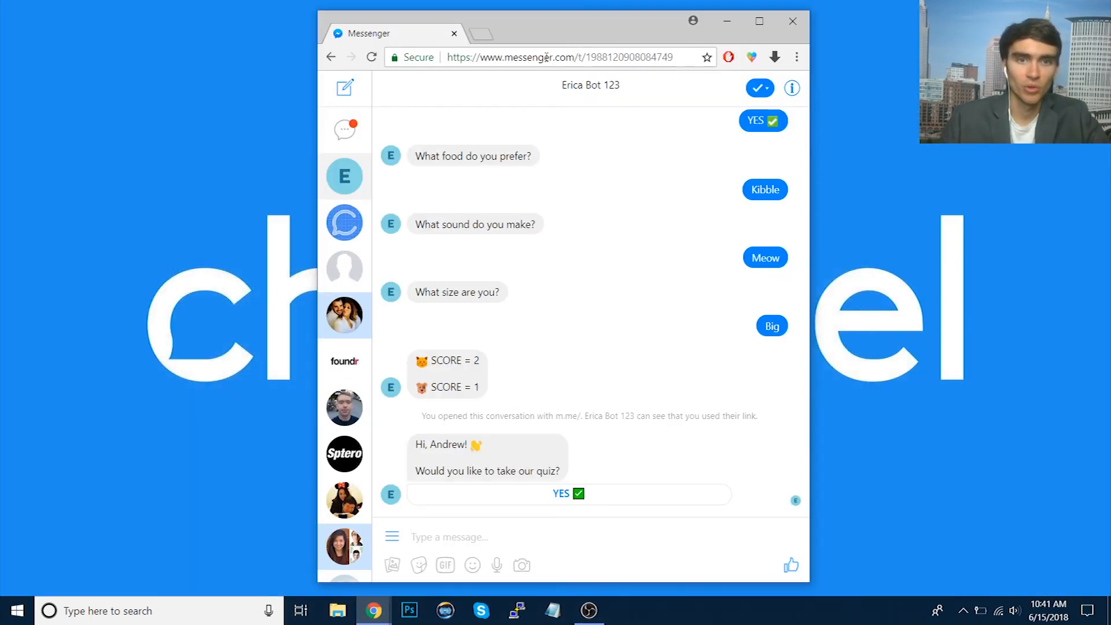
- Open the saved Final Score block link in the Messenger window to test the result message
click(547, 57)
key(ctrl+v)
key(Return)
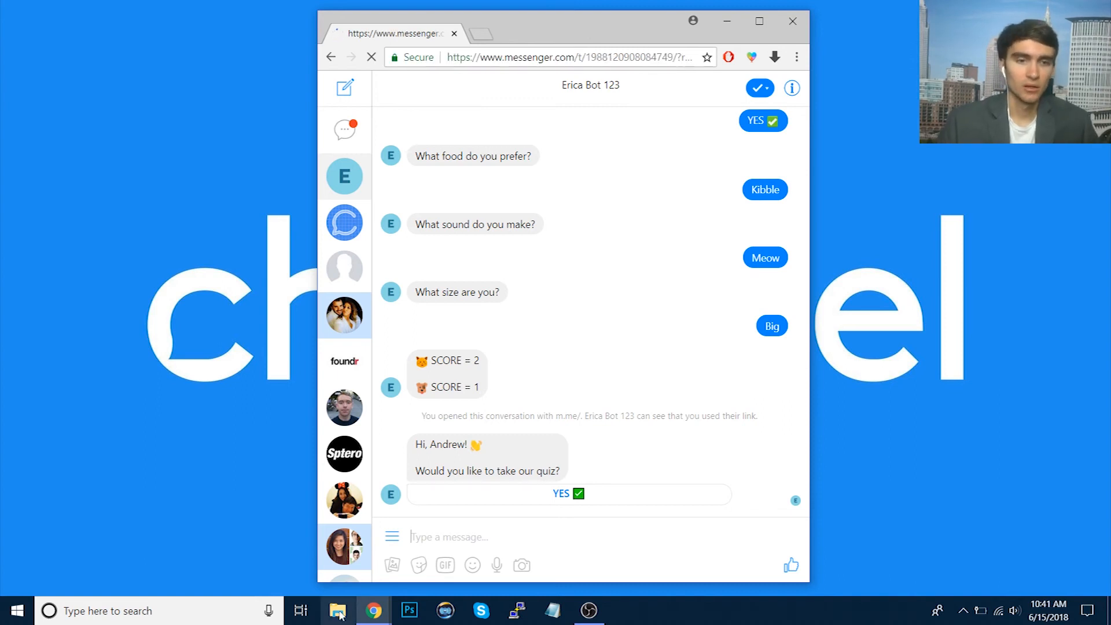
mouse_move(373, 611)
click(416, 544)
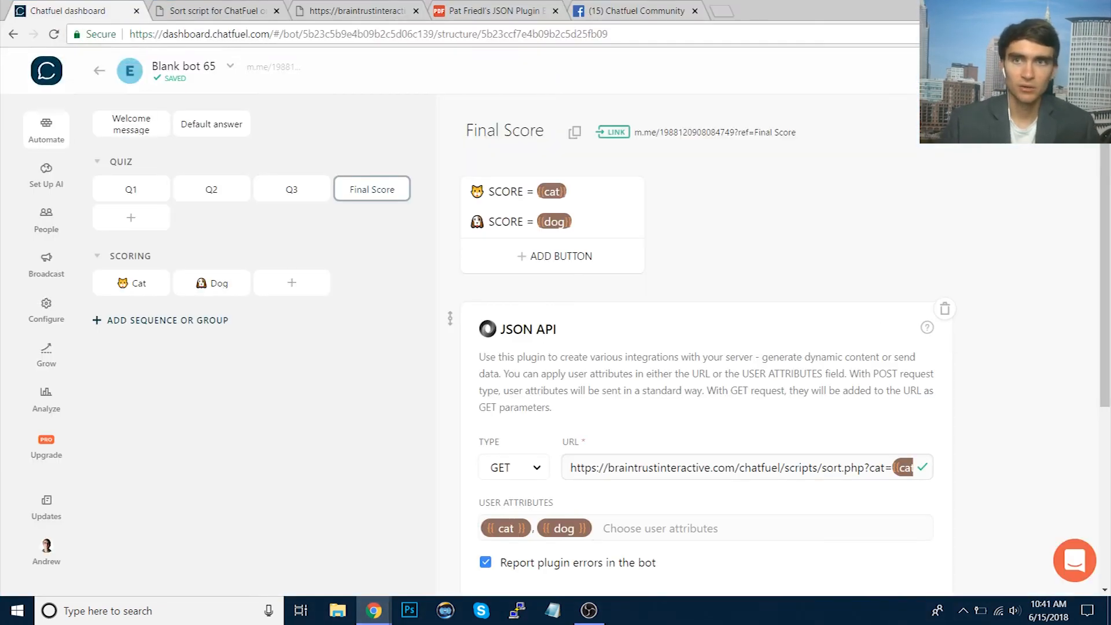
click(1029, 8)
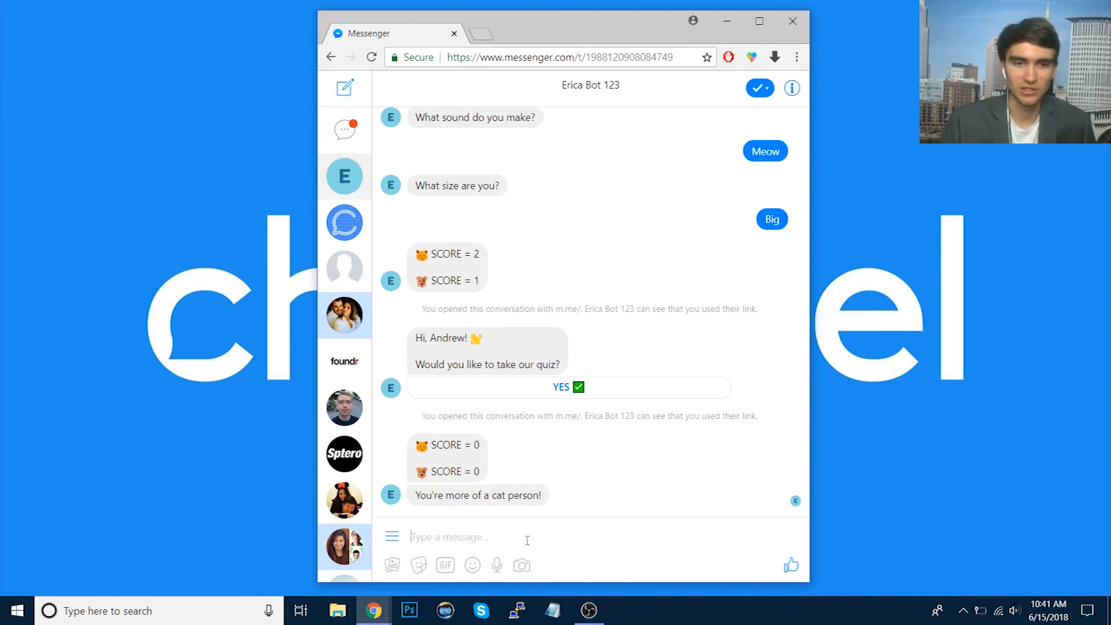
- Return to the Chatfuel dashboard and review the score card, JSON API card and result text card of Final Score
mouse_move(374, 611)
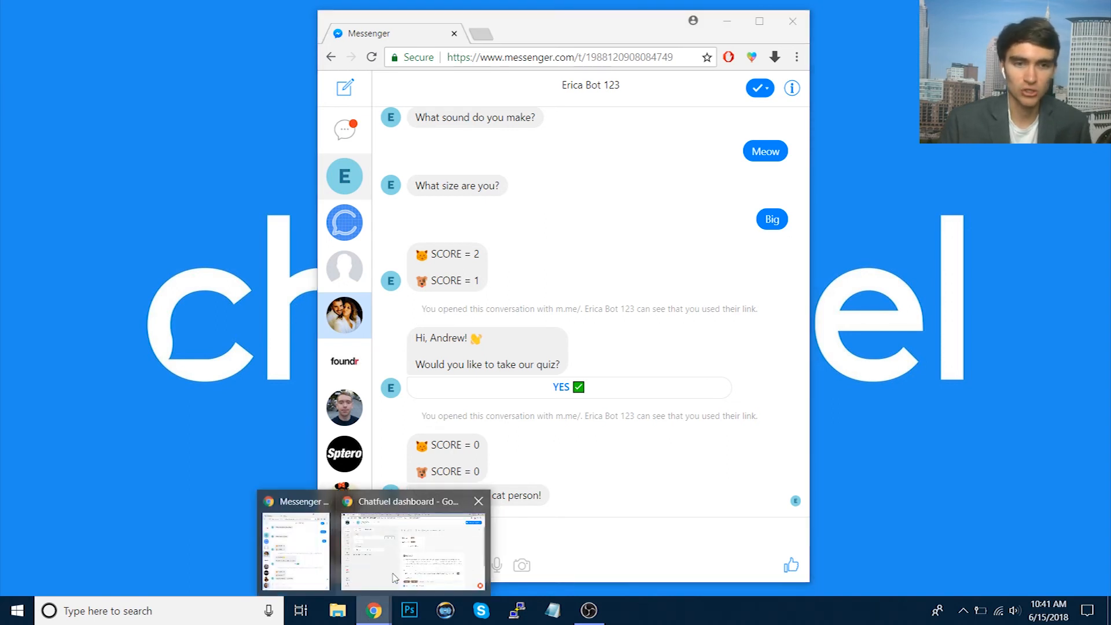
mouse_move(394, 575)
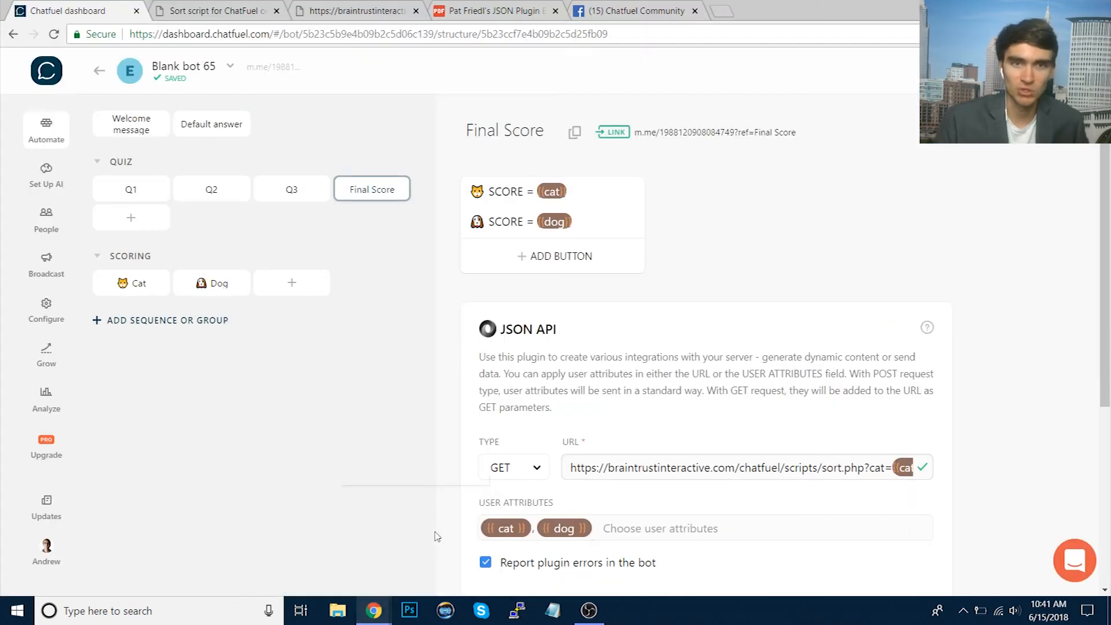
click(413, 553)
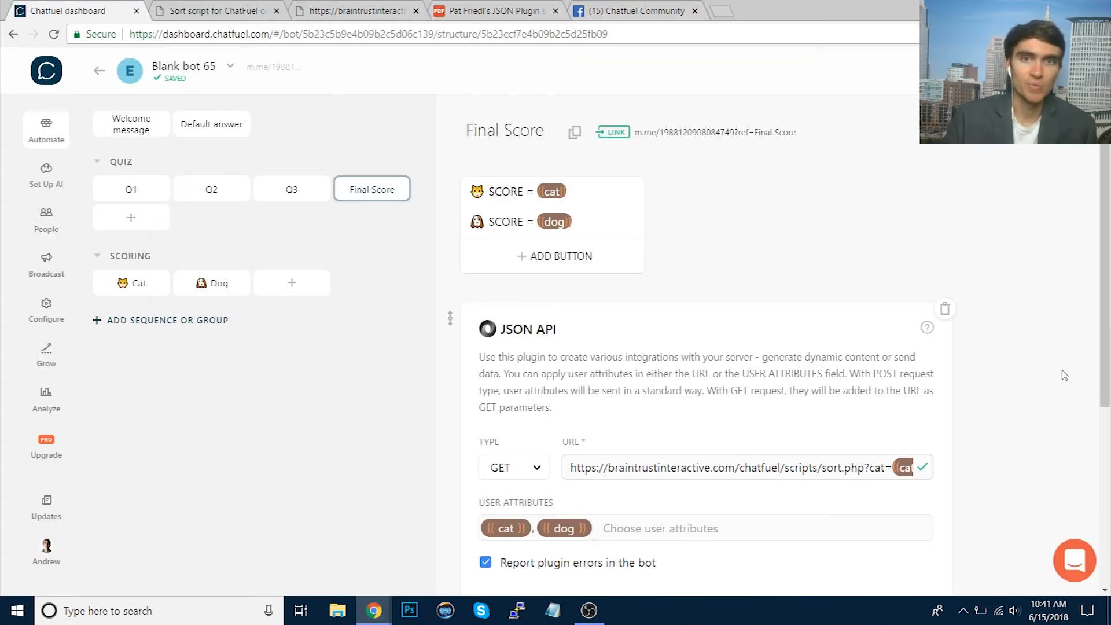
scroll(1065, 376, down, 5)
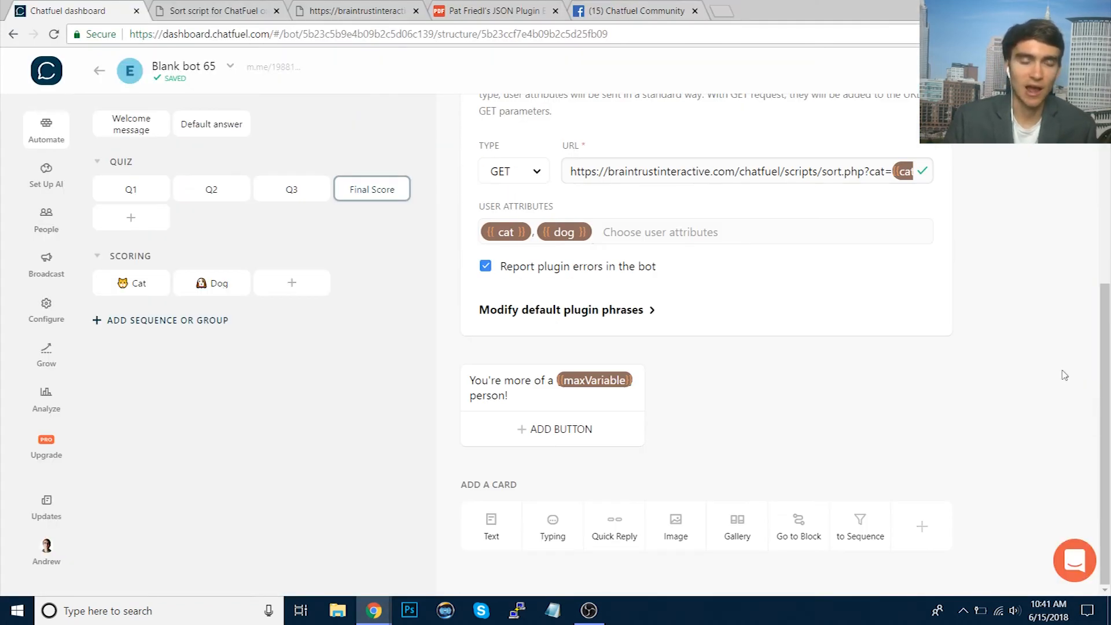
scroll(1065, 375, up, 5)
scroll(1065, 376, down, 5)
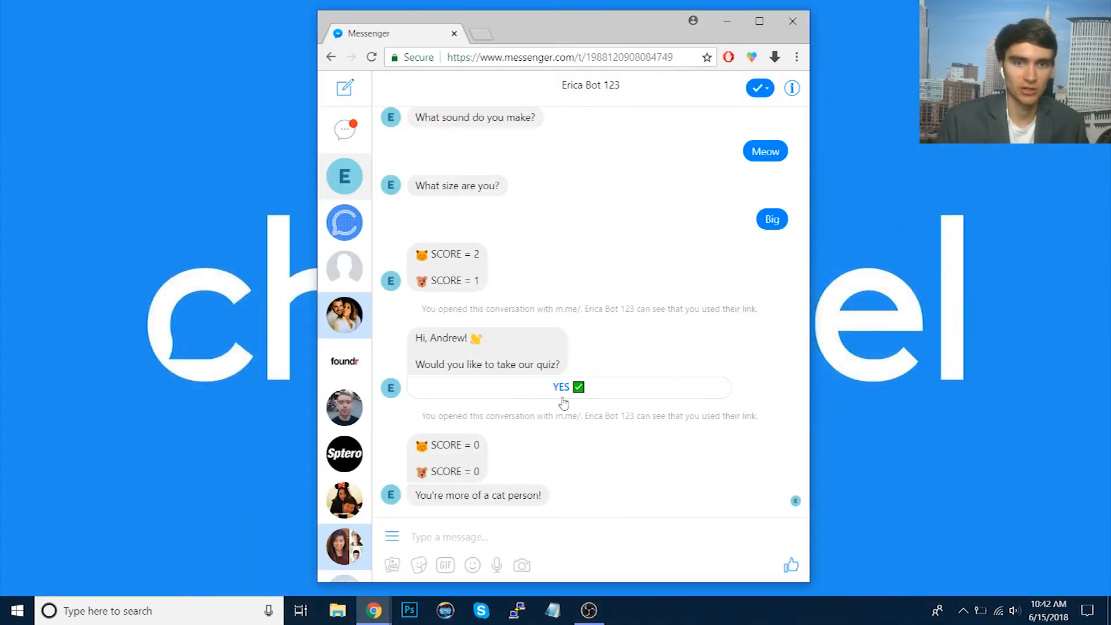
- In Messenger, retake the quiz from its YES button, answering Bones, Bark and Small
click(563, 387)
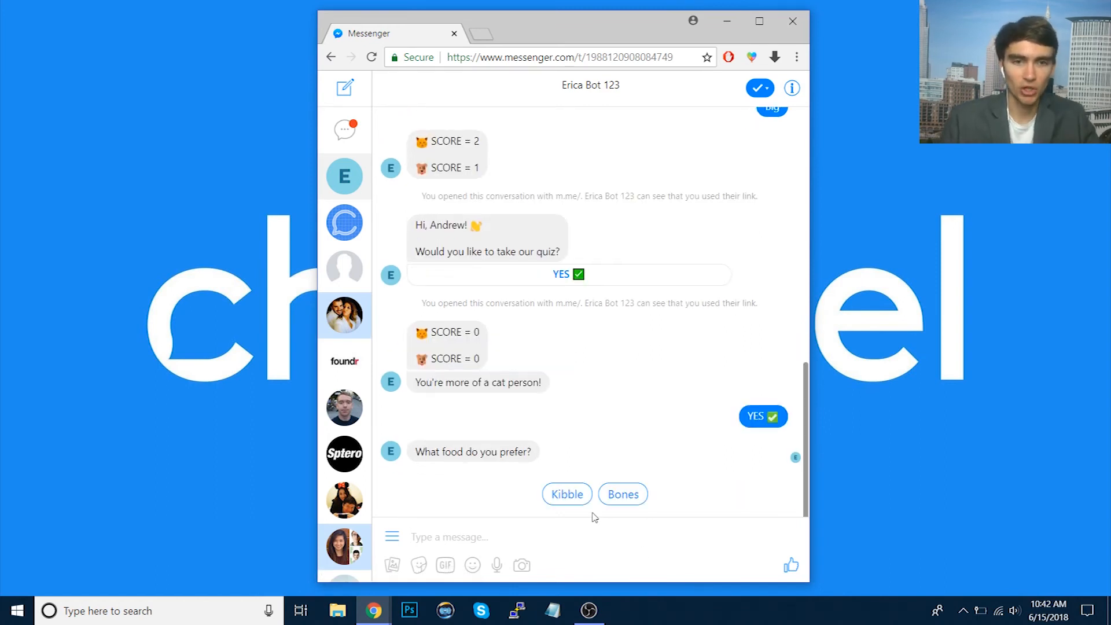
click(622, 501)
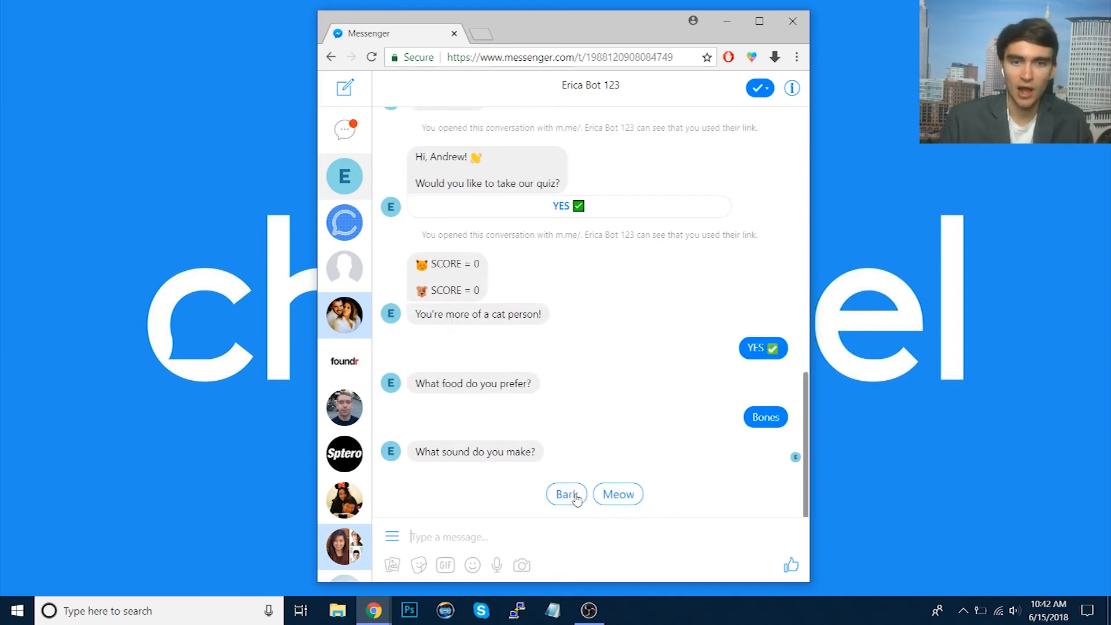
click(567, 495)
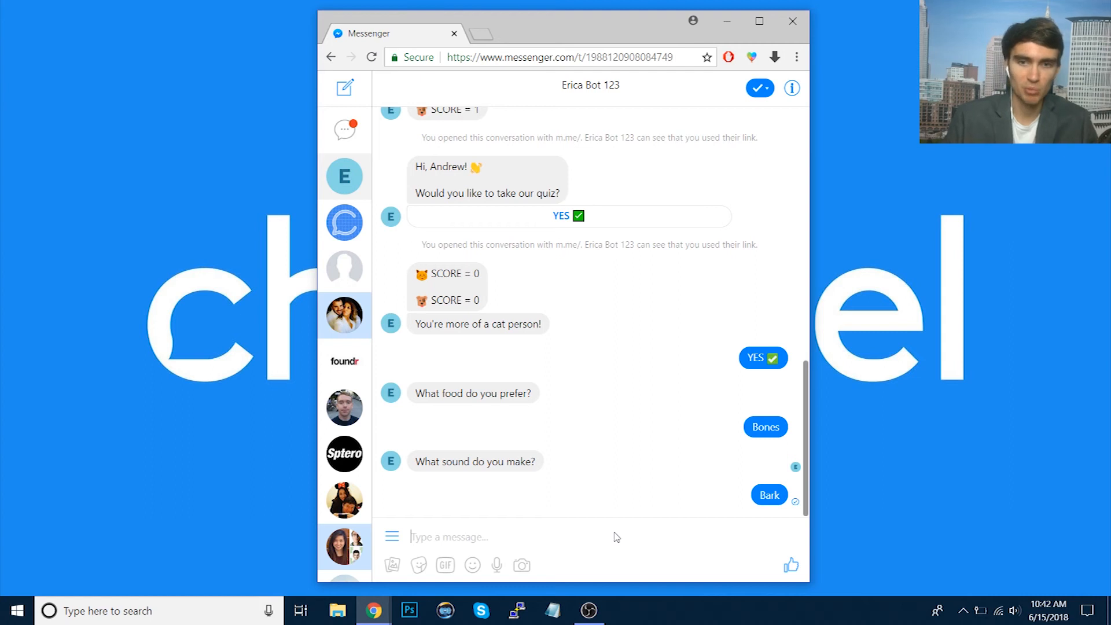
click(615, 495)
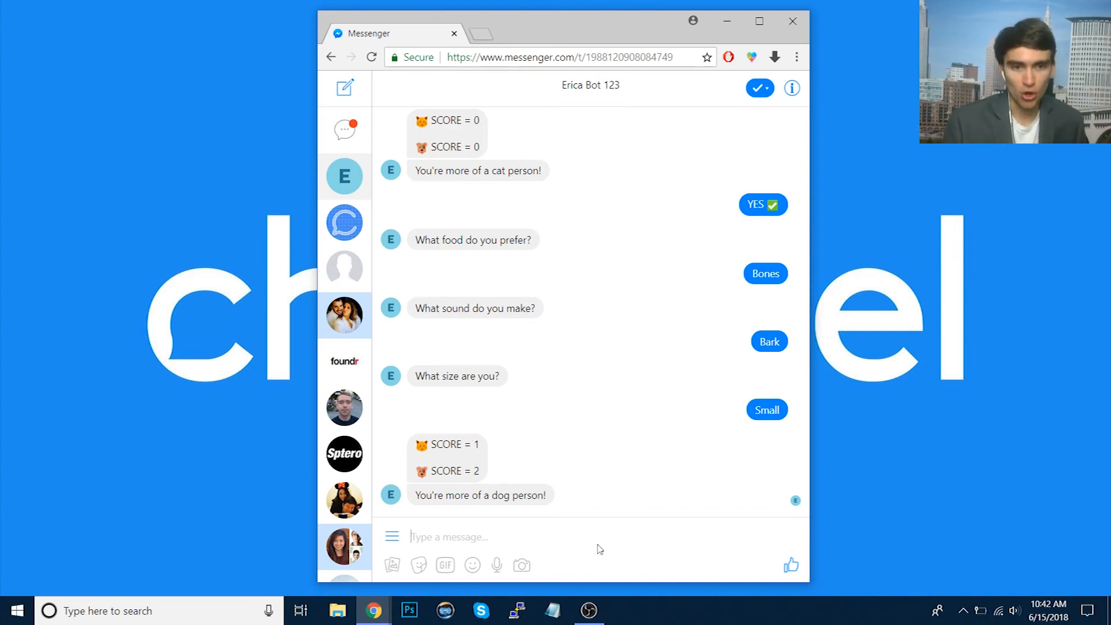
- Switch back to the Chatfuel dashboard and look over the Final Score block from its beginning
click(374, 611)
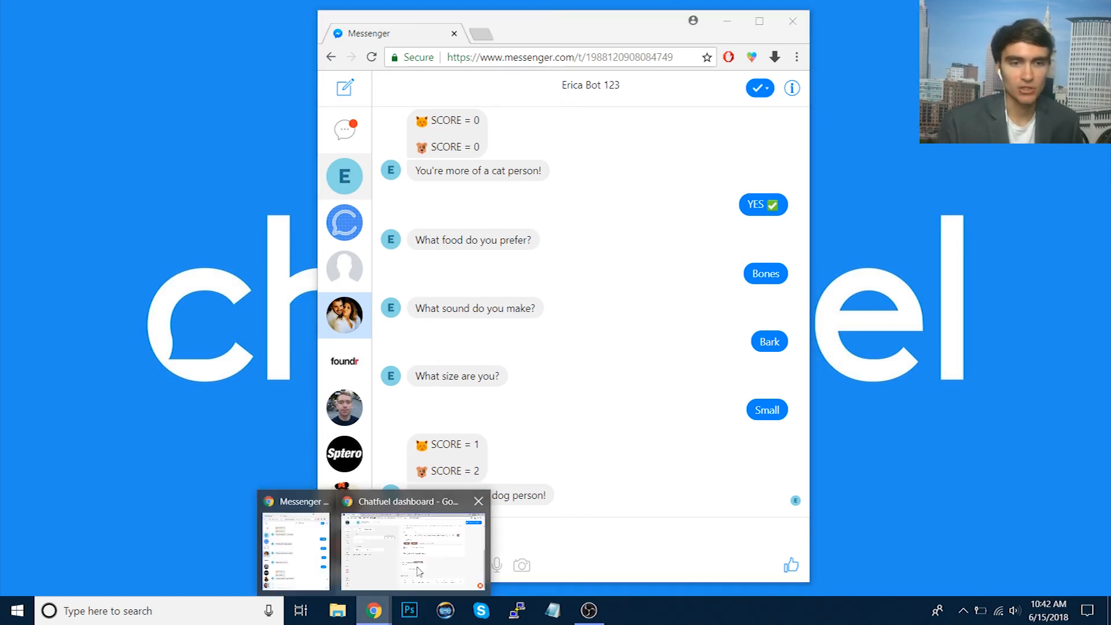
click(415, 573)
scroll(1045, 348, up, 3)
scroll(1045, 348, up, 1)
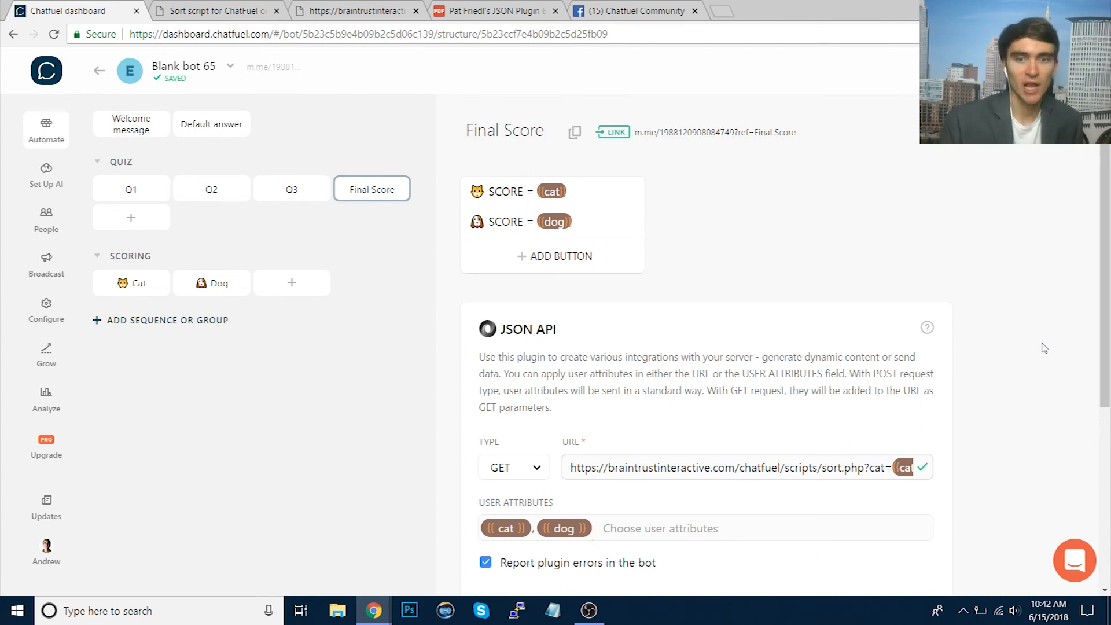
- Add a Go to block card to Final Score, filtered on the attribute maxVariable is dog
scroll(1044, 348, down, 5)
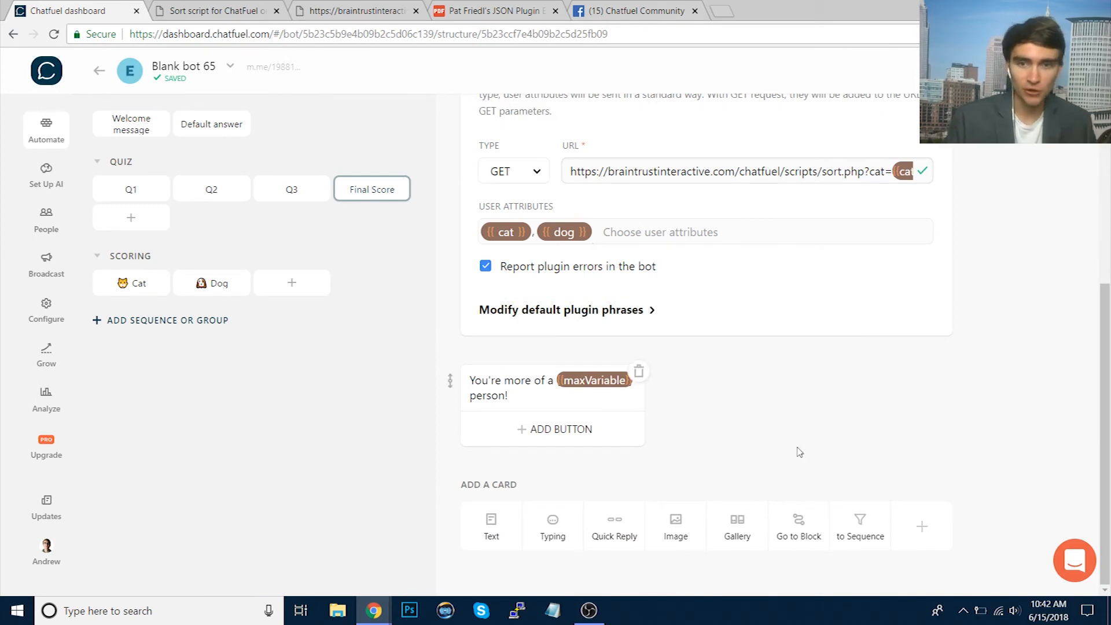
click(799, 524)
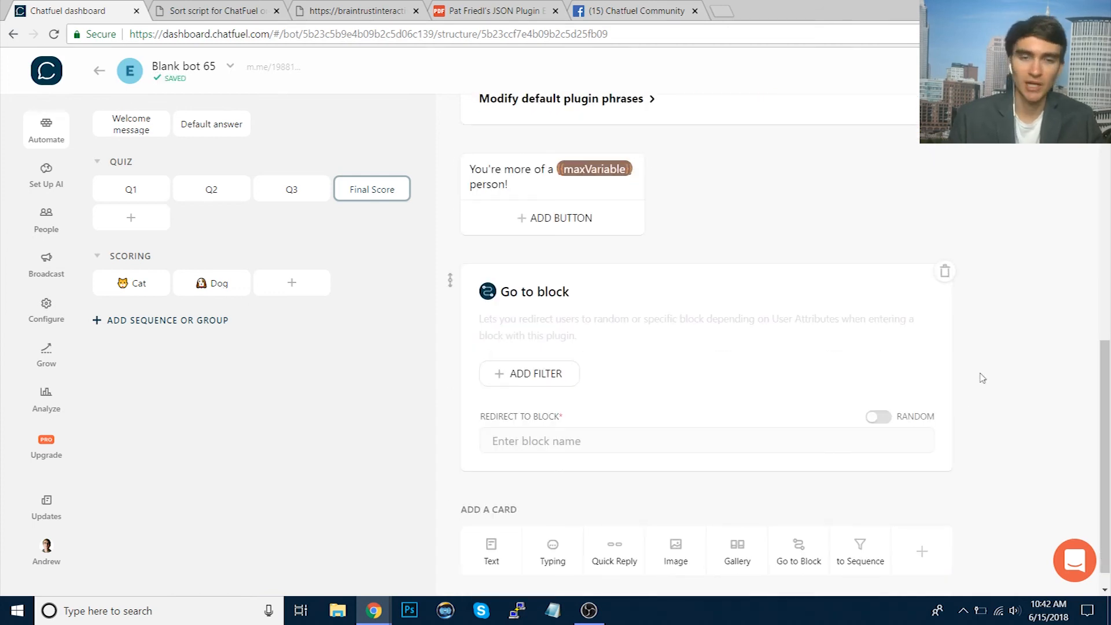
click(545, 377)
scroll(546, 382, down, 1)
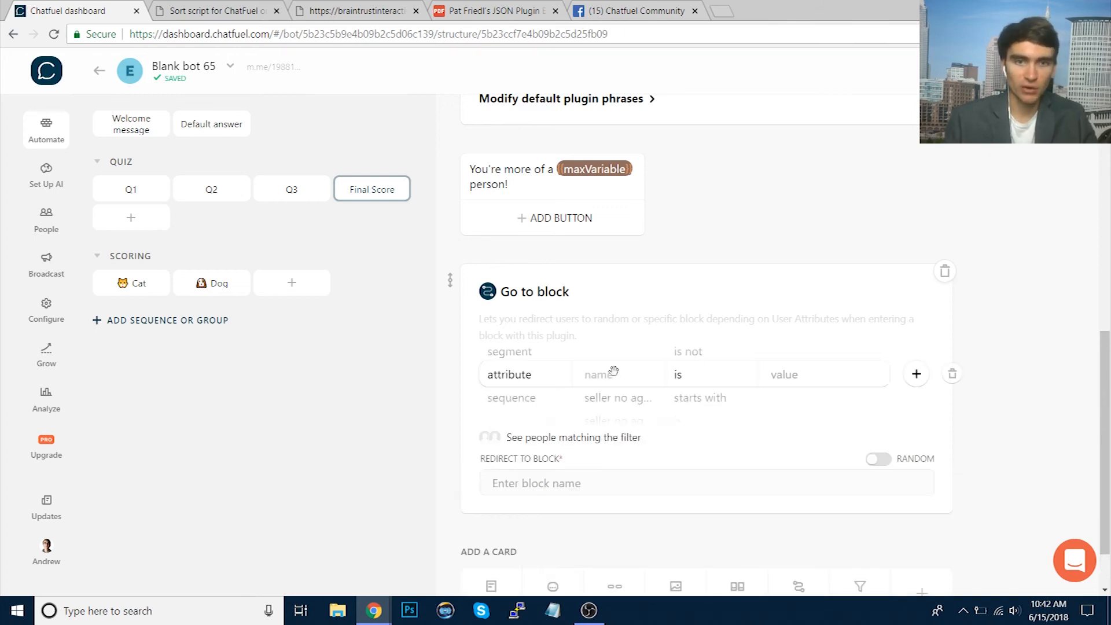
click(610, 377)
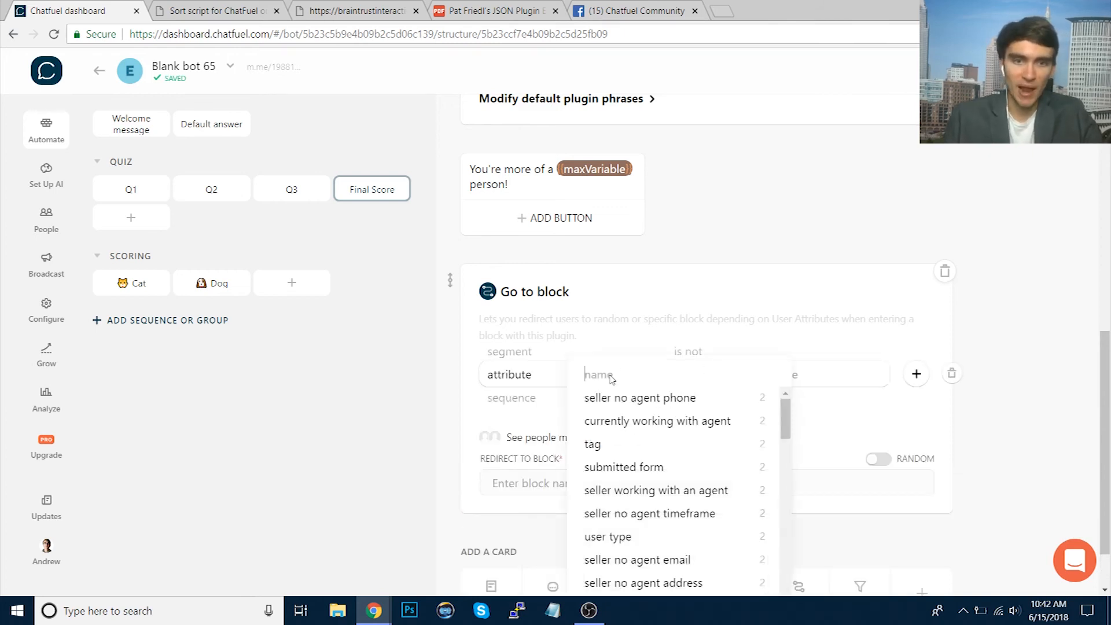
text(max)
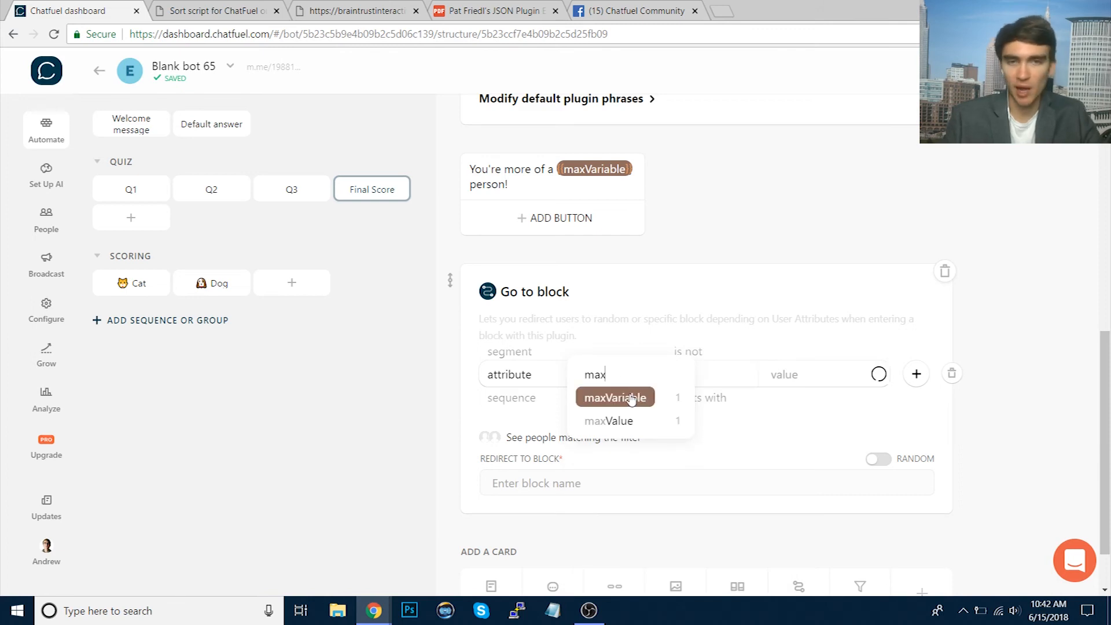
click(631, 398)
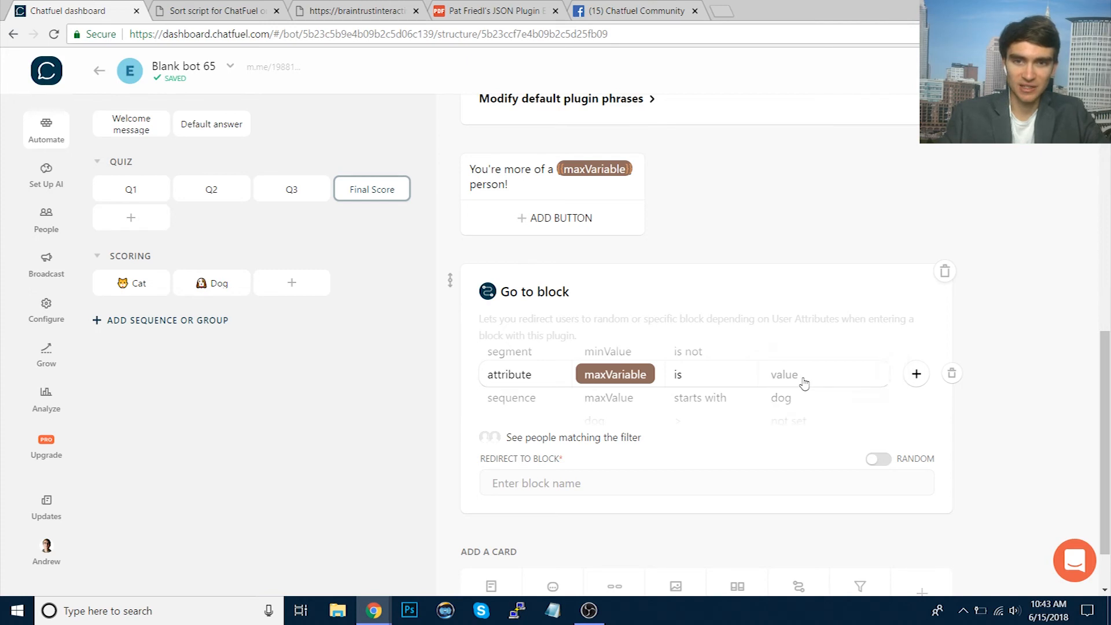
click(796, 381)
click(784, 398)
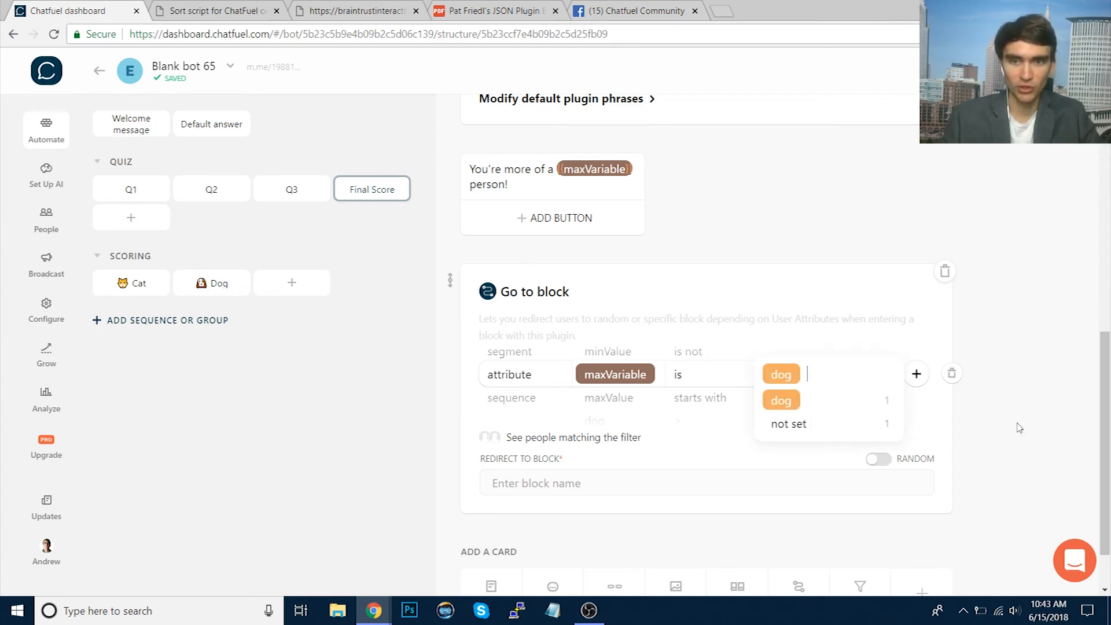
click(1018, 420)
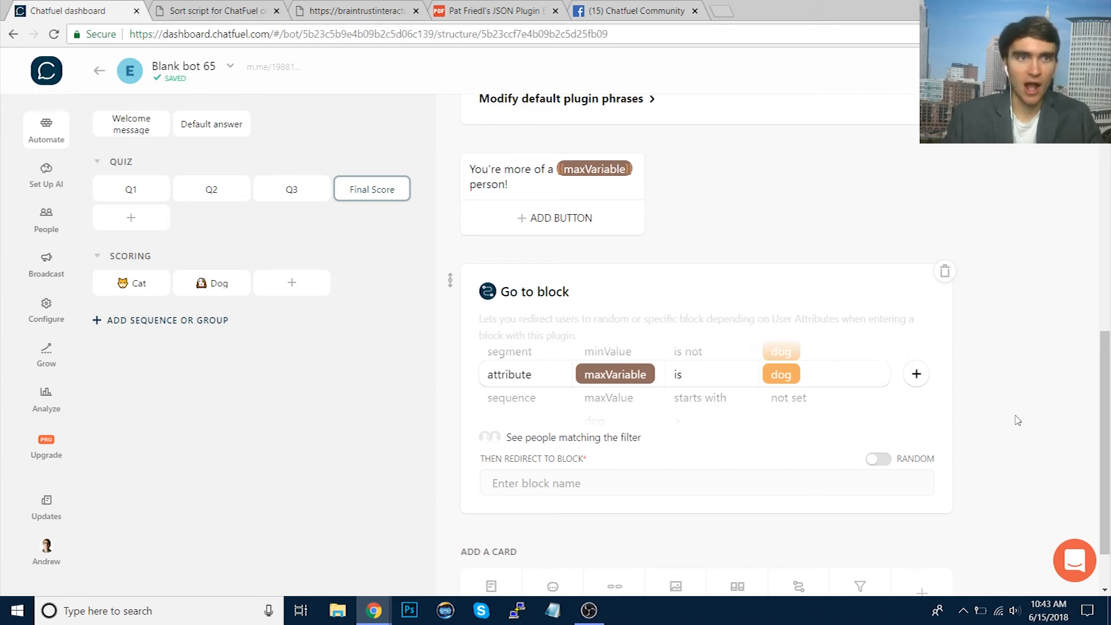
- Add a second Go to block card below the dog one, filtered on the attribute maxVariable is cat
scroll(525, 360, down, 1)
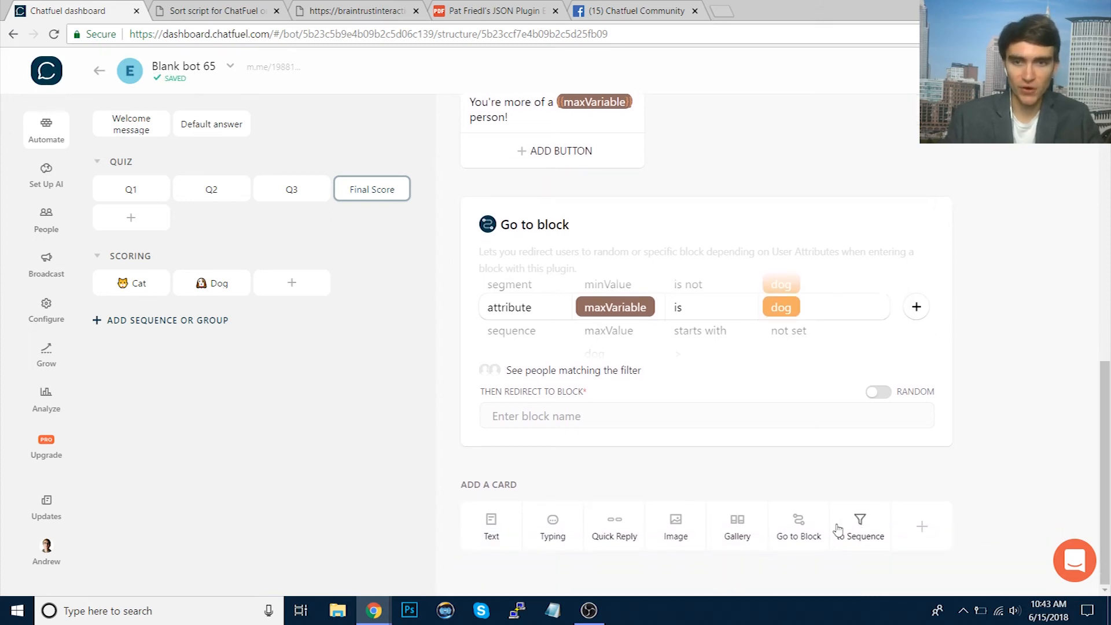
click(799, 524)
scroll(1020, 372, down, 3)
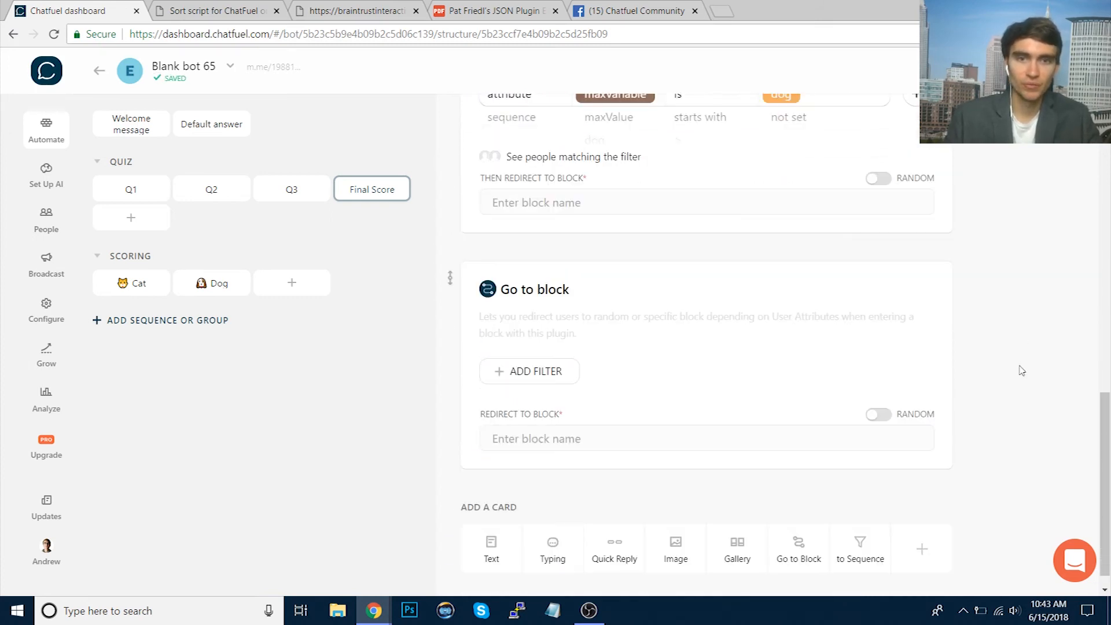
scroll(933, 296, up, 1)
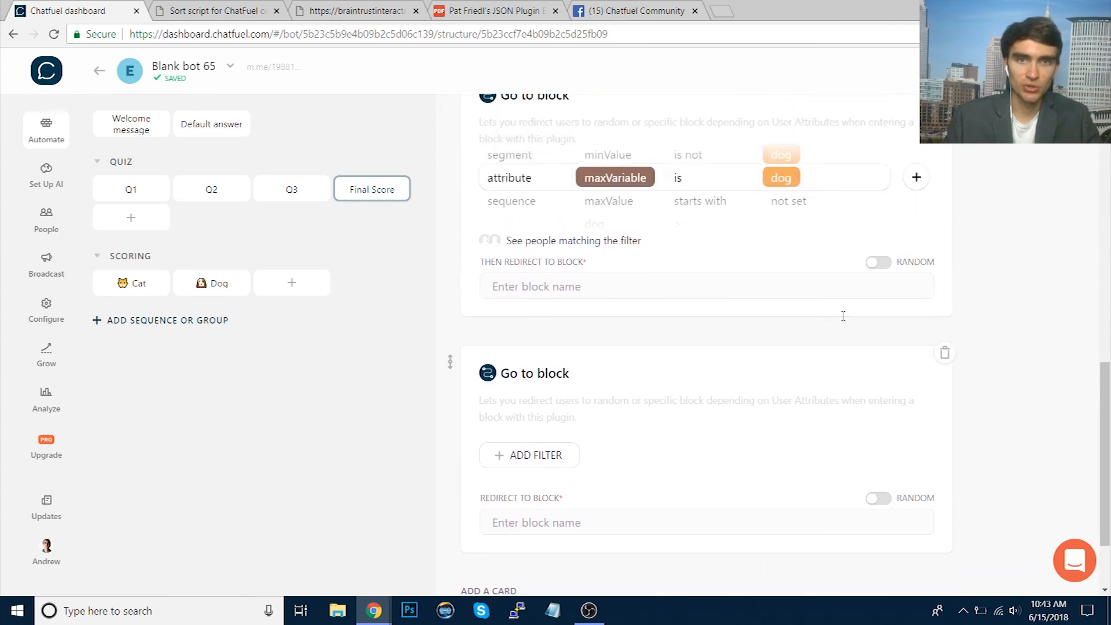
click(512, 457)
scroll(538, 454, down, 1)
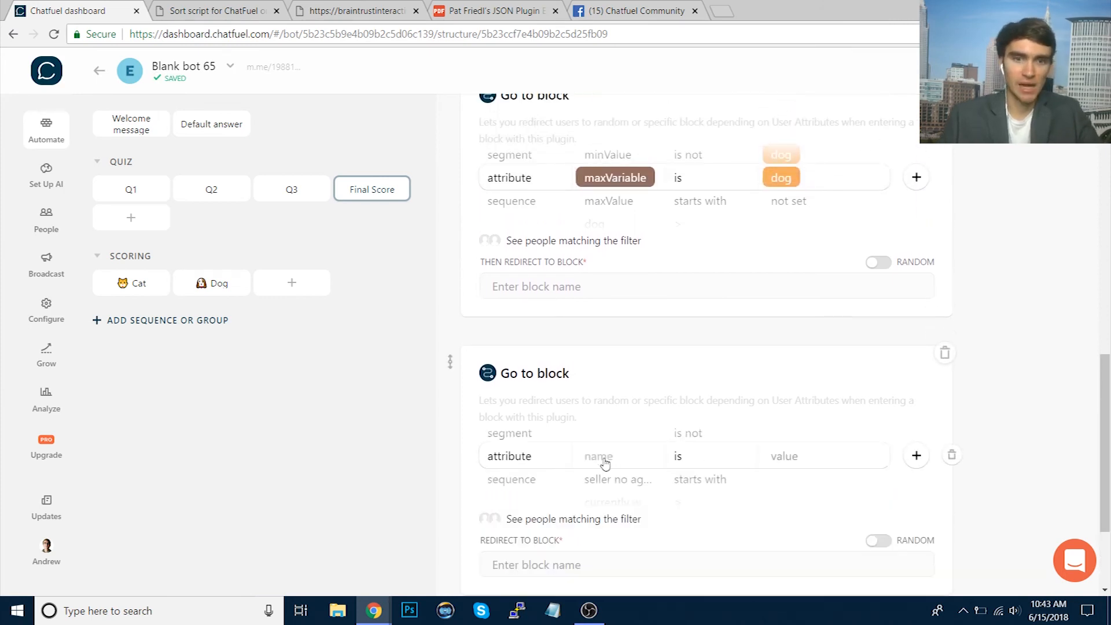
click(603, 458)
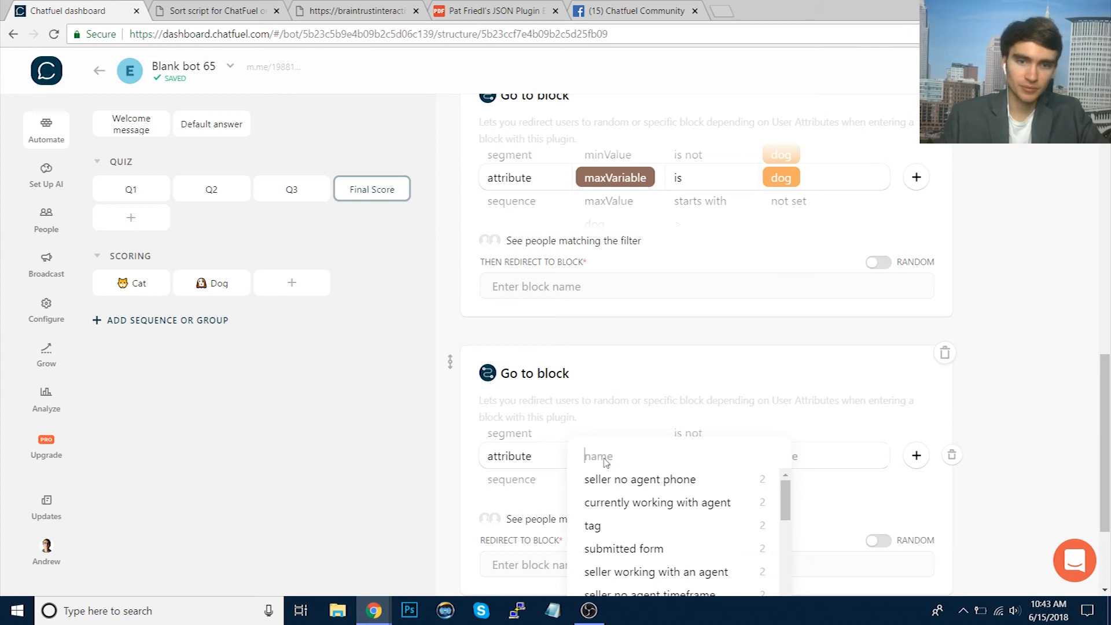
text(max)
click(612, 478)
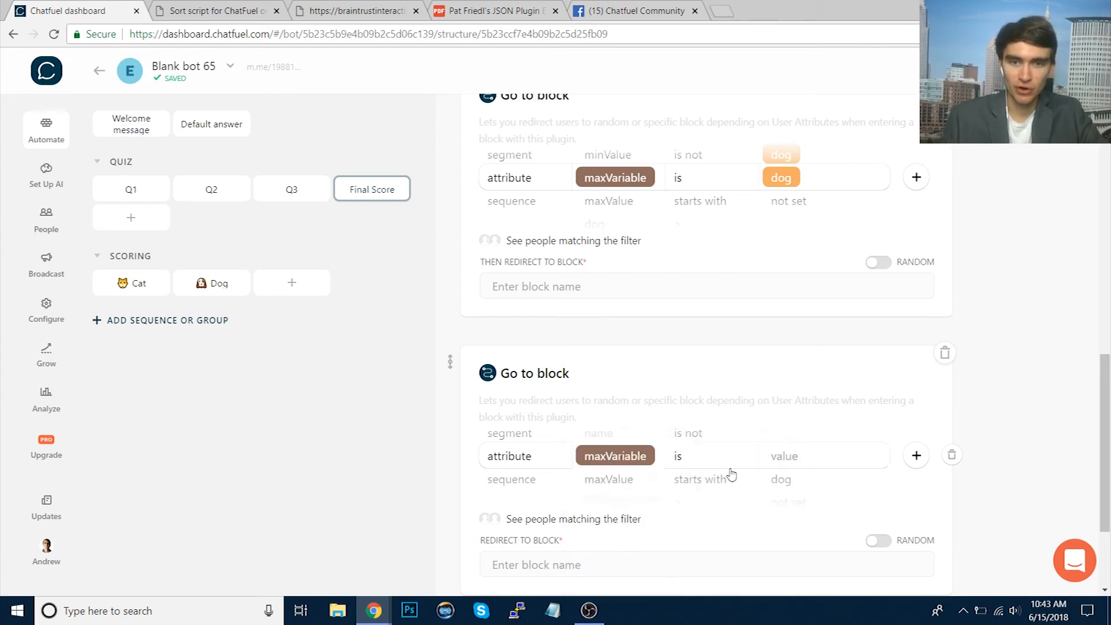
click(812, 463)
text(dat)
key(Return)
click(996, 371)
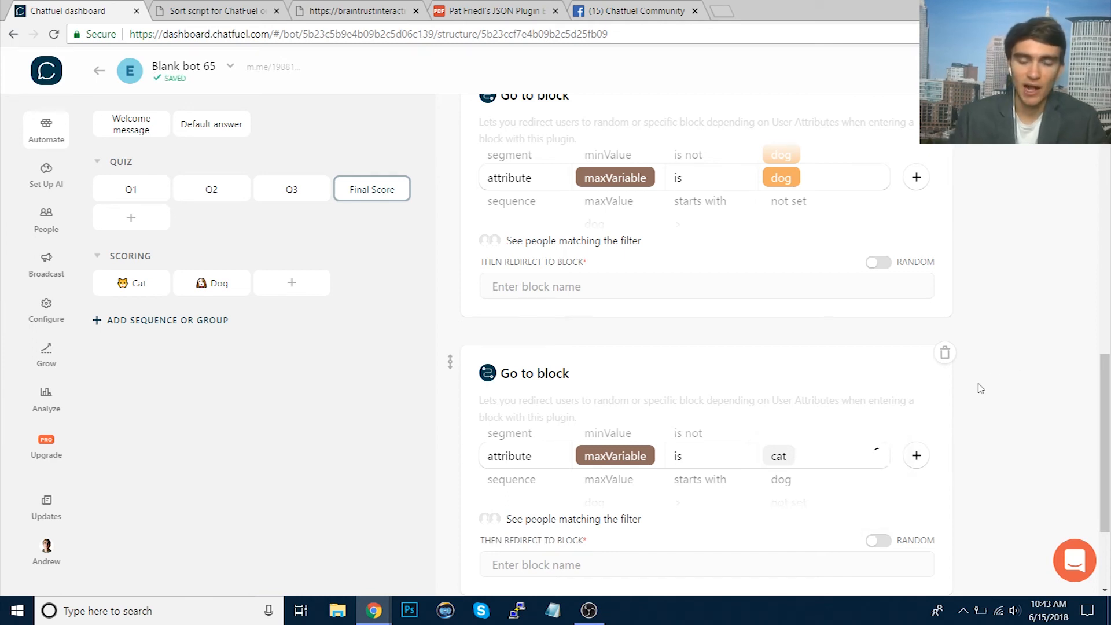
- Redirect the dog filter's Go to block card to a newly created block named Squeaky Bear
scroll(1036, 426, down, 1)
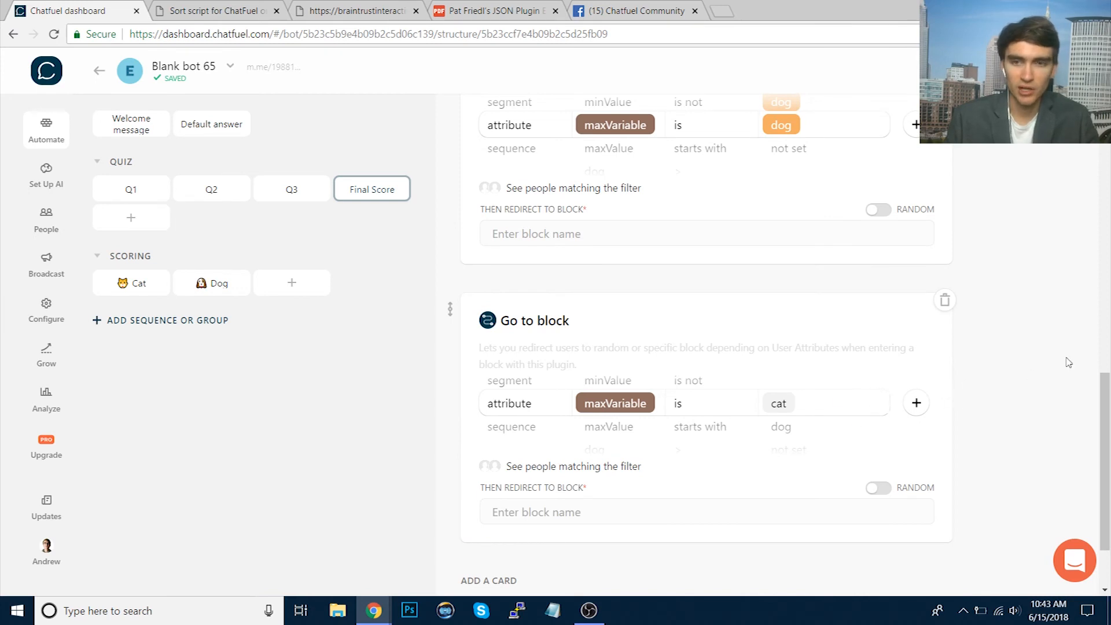
scroll(1038, 385, up, 3)
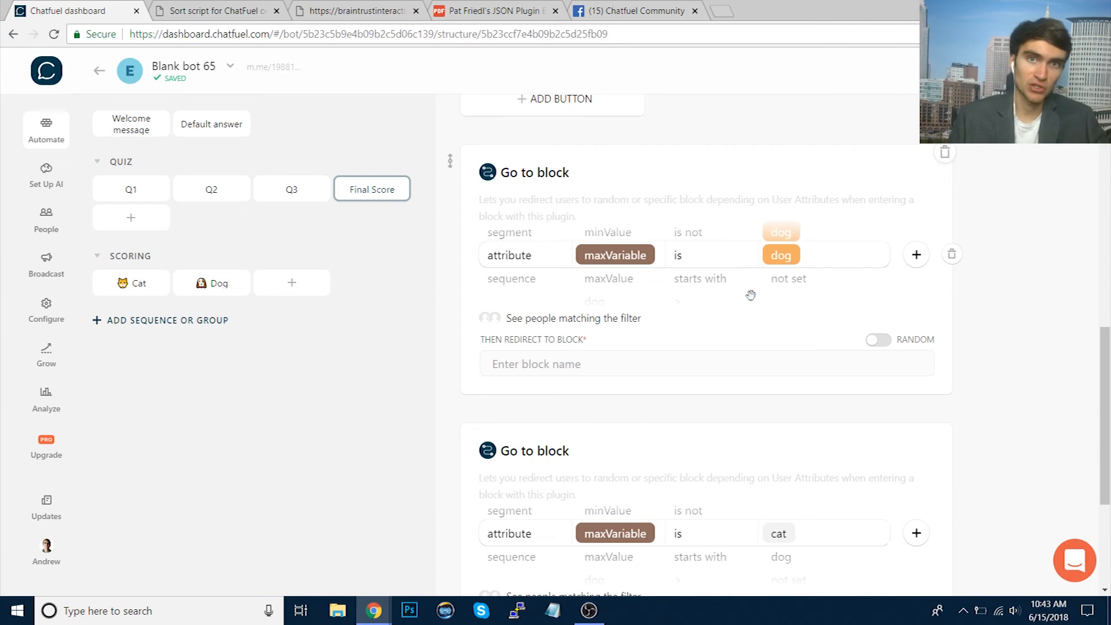
click(647, 364)
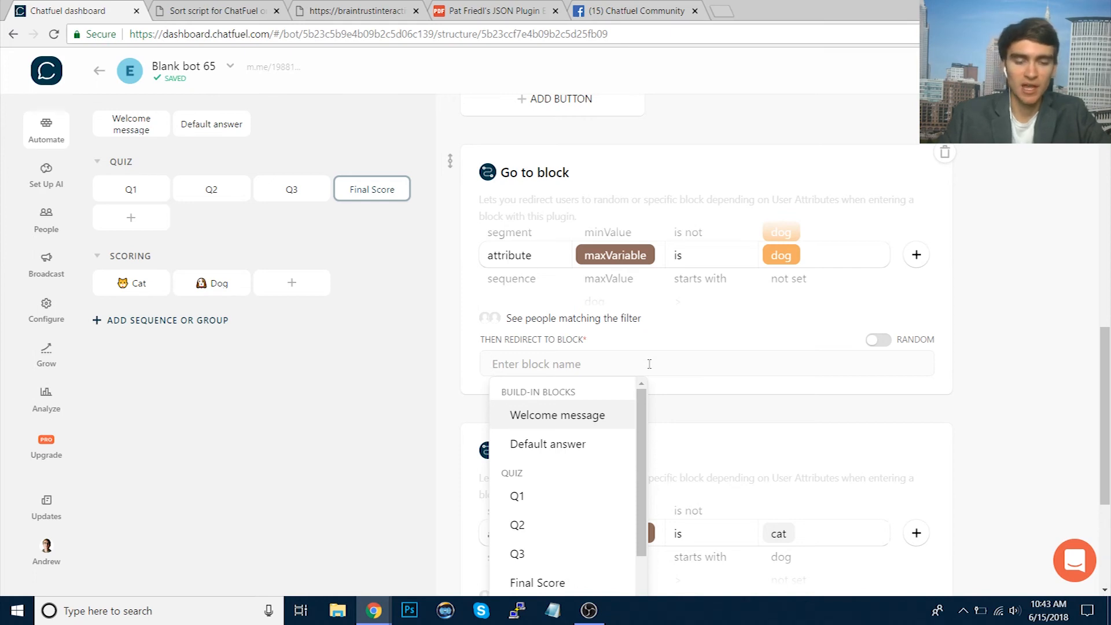
text(Sque)
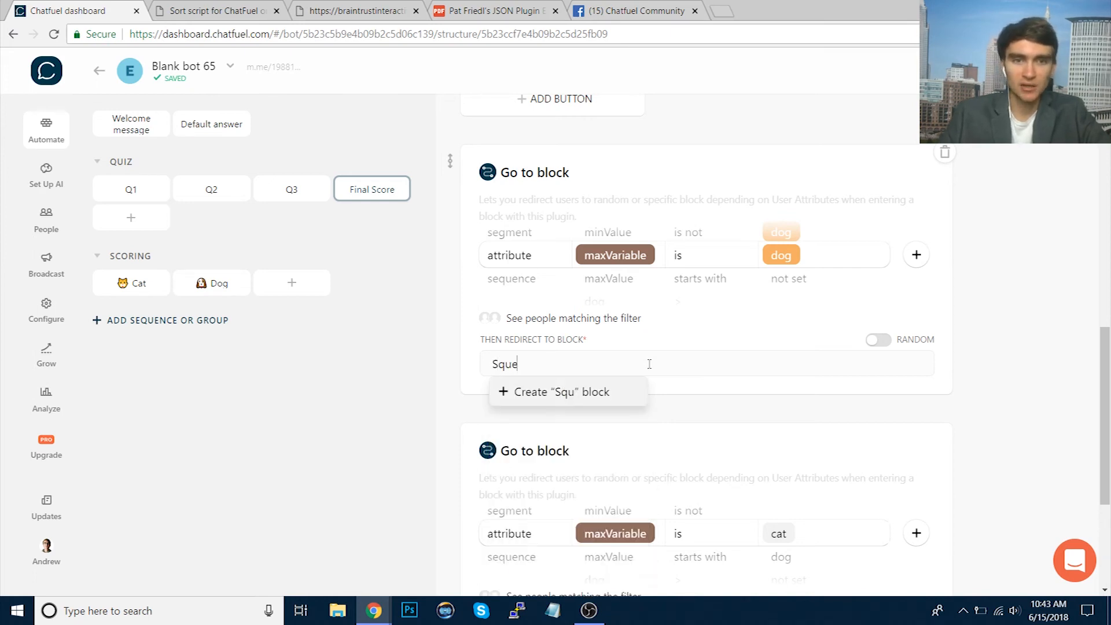
text(aky T)
key(BackSpace)
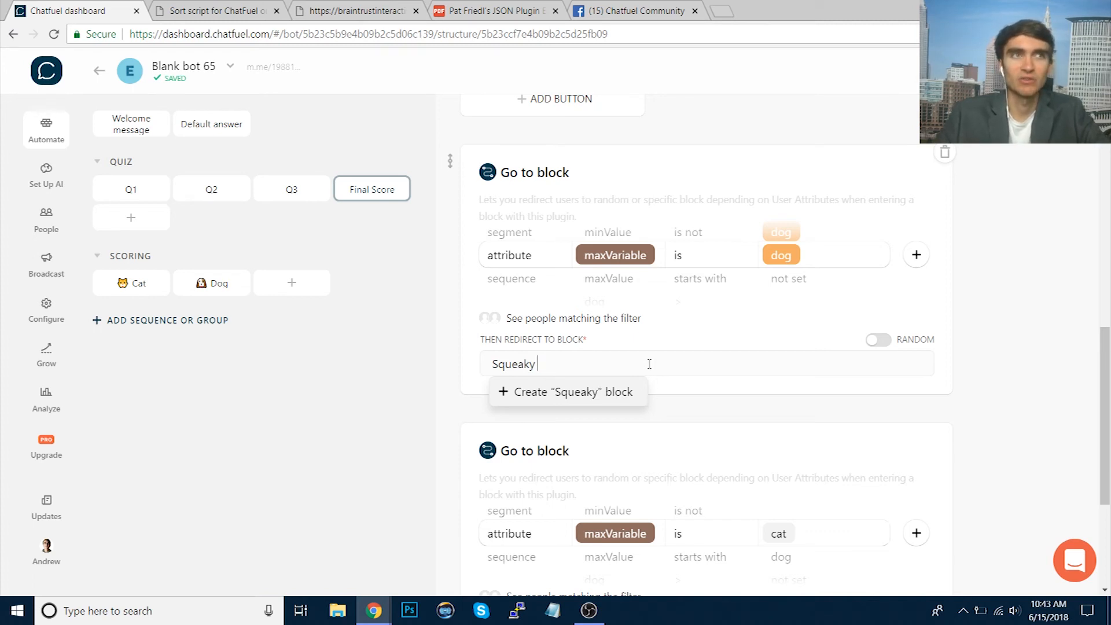
text(Bear)
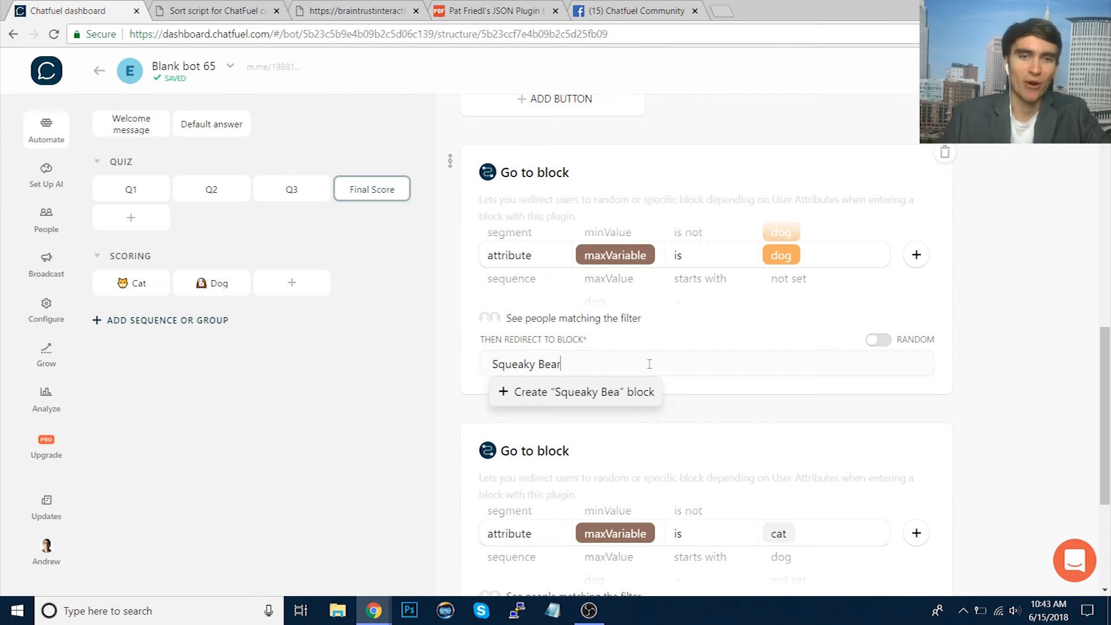
click(610, 390)
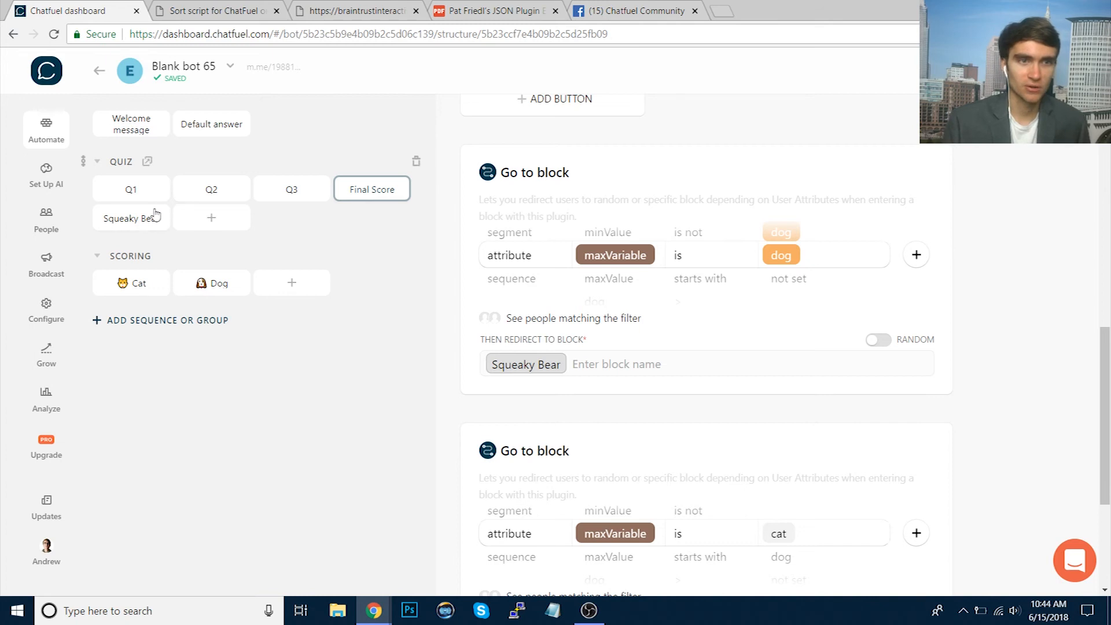
- Redirect the cat filter's Go to block card to a newly created block named Catnip
scroll(787, 389, down, 4)
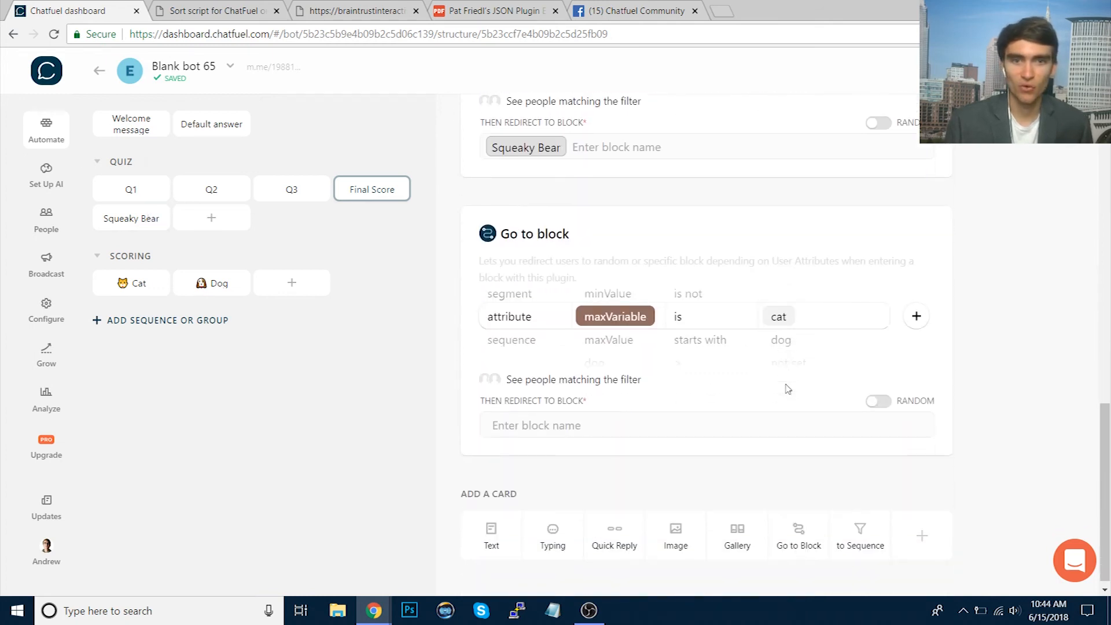
click(686, 415)
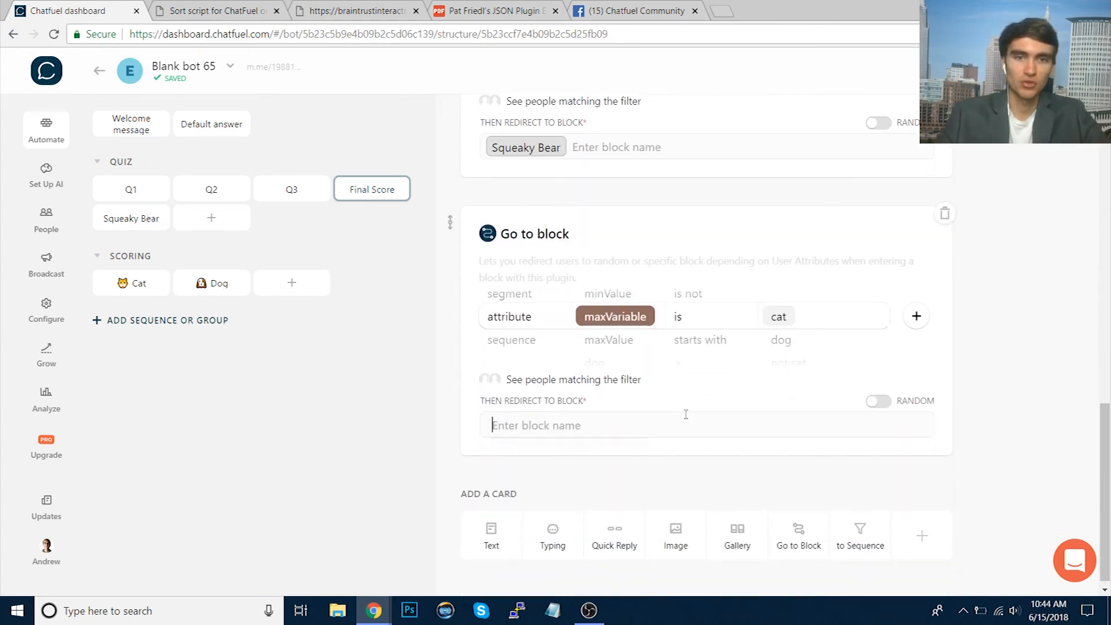
text(Catnip)
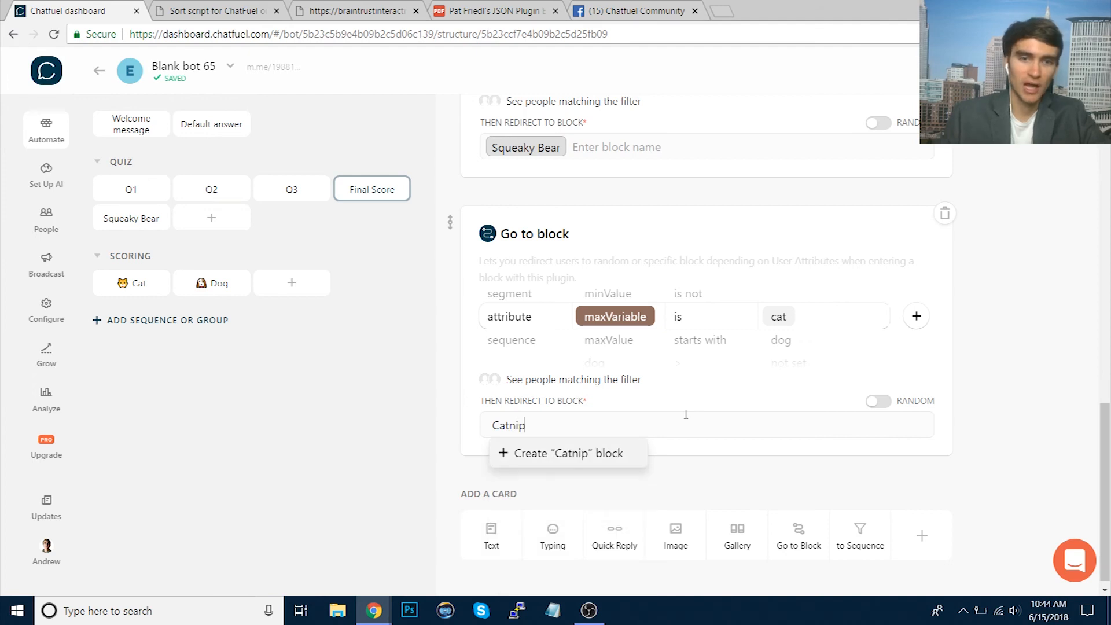
click(1033, 416)
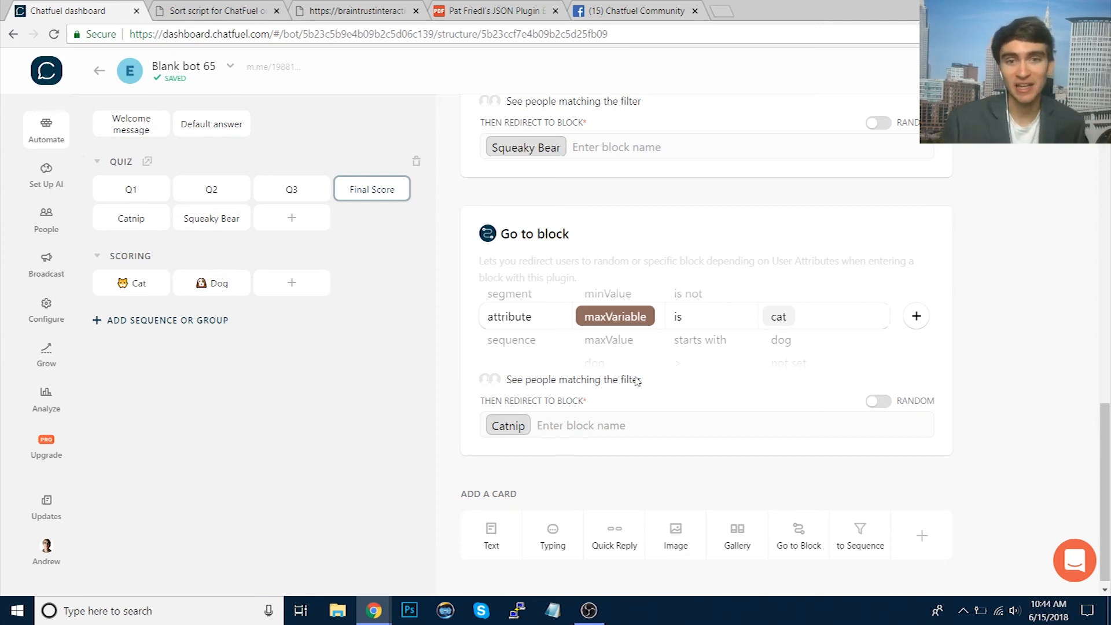
- In the Welcome message block, copy the "Hi, {{first name}}!" greeting and remove it from the quiz question card
click(127, 123)
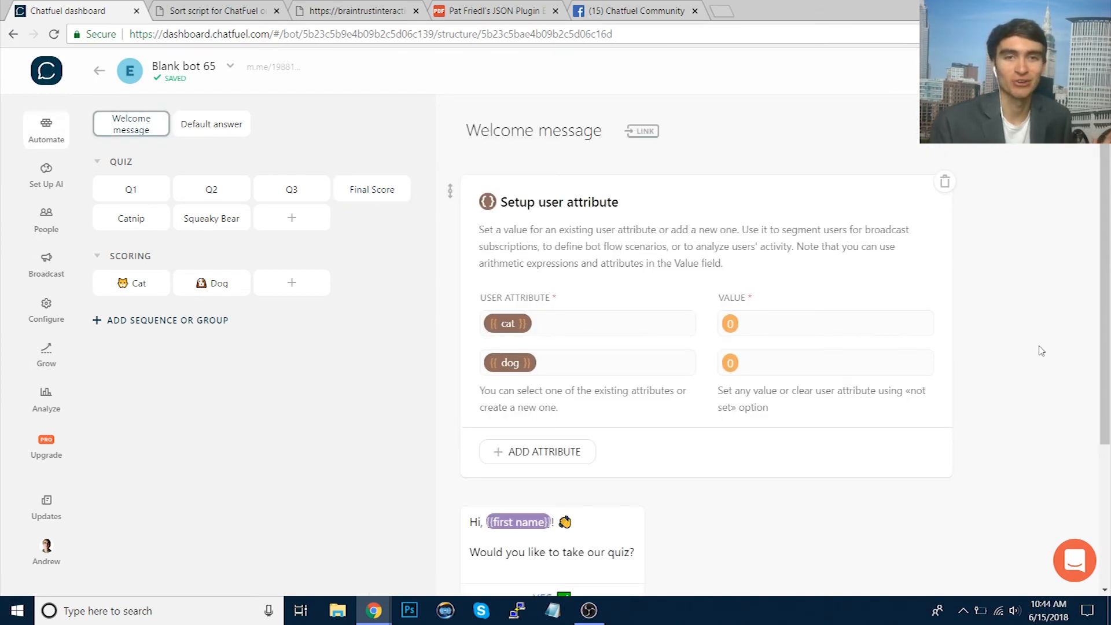
scroll(1042, 352, down, 3)
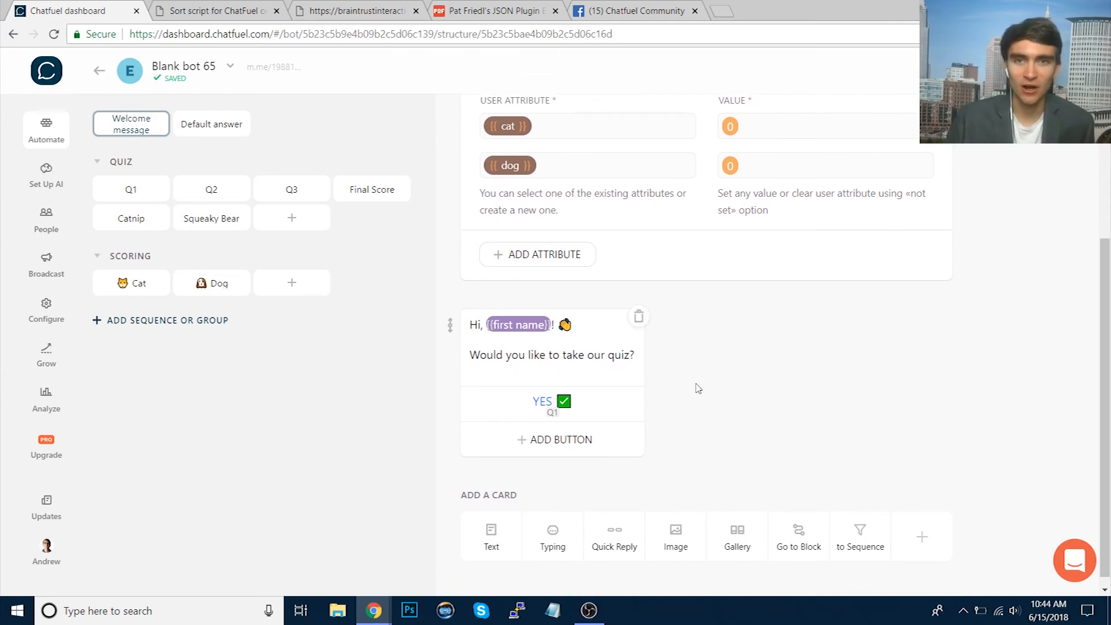
scroll(699, 388, up, 2)
scroll(698, 387, down, 1)
scroll(699, 388, down, 1)
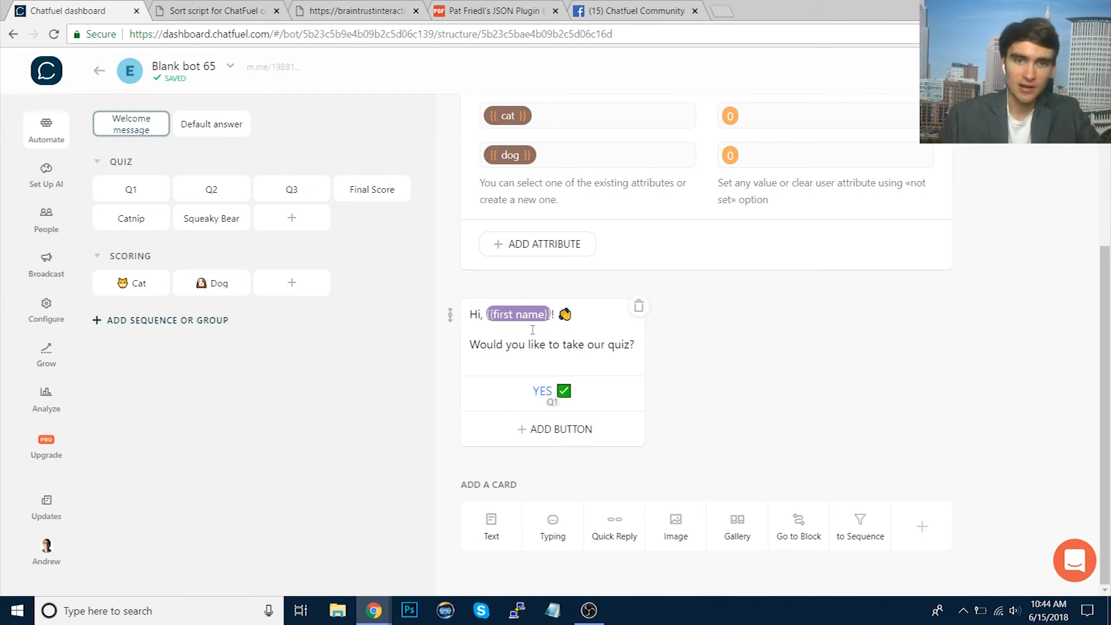
drag(574, 317, 452, 306)
key(ctrl+c)
key(BackSpace)
key(BackSpace)
click(804, 362)
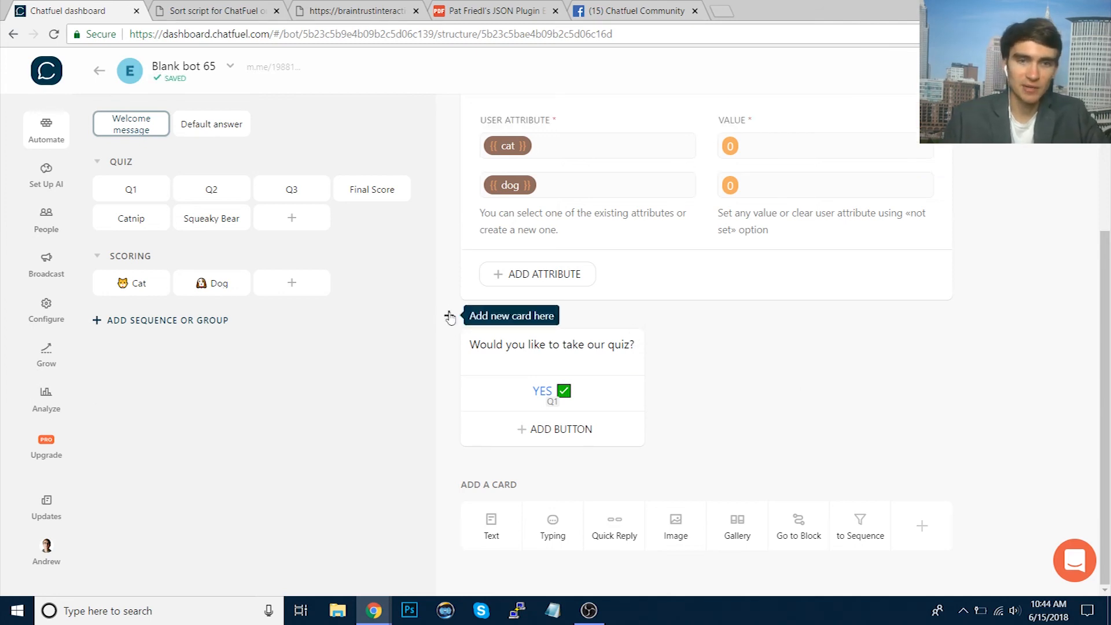
- Insert a new text card above the quiz question and paste the "Hi, {{first name}}!" greeting followed by a line break
click(449, 315)
click(490, 321)
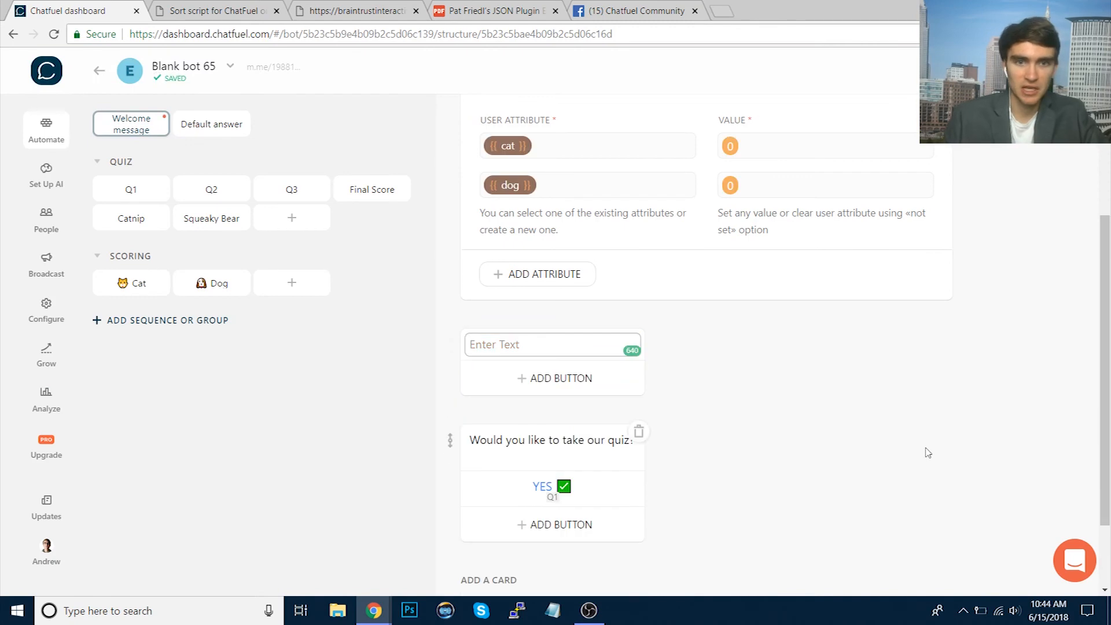
key(ctrl+v)
key(Return)
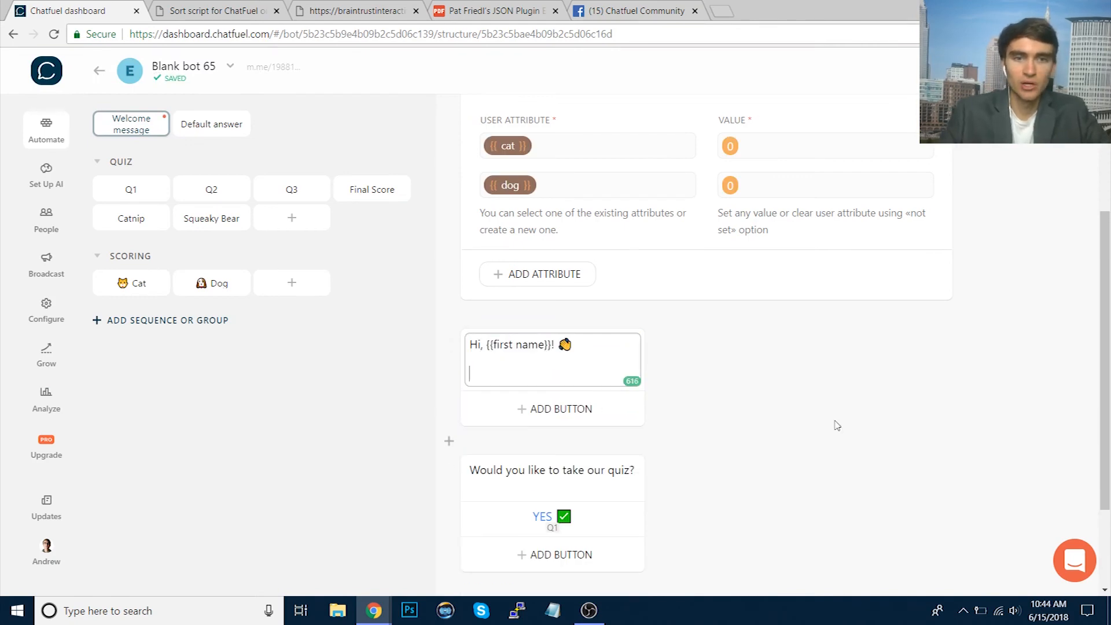
- Copy the full text of the separate greeting card and delete that card
key(ctrl+a)
key(ctrl+c)
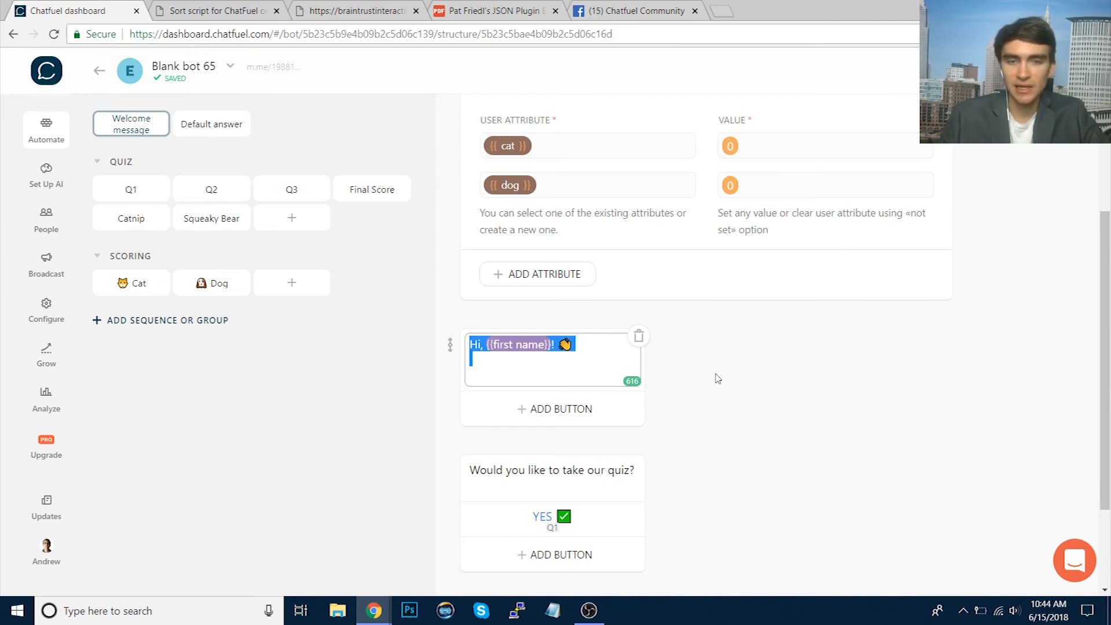
click(639, 335)
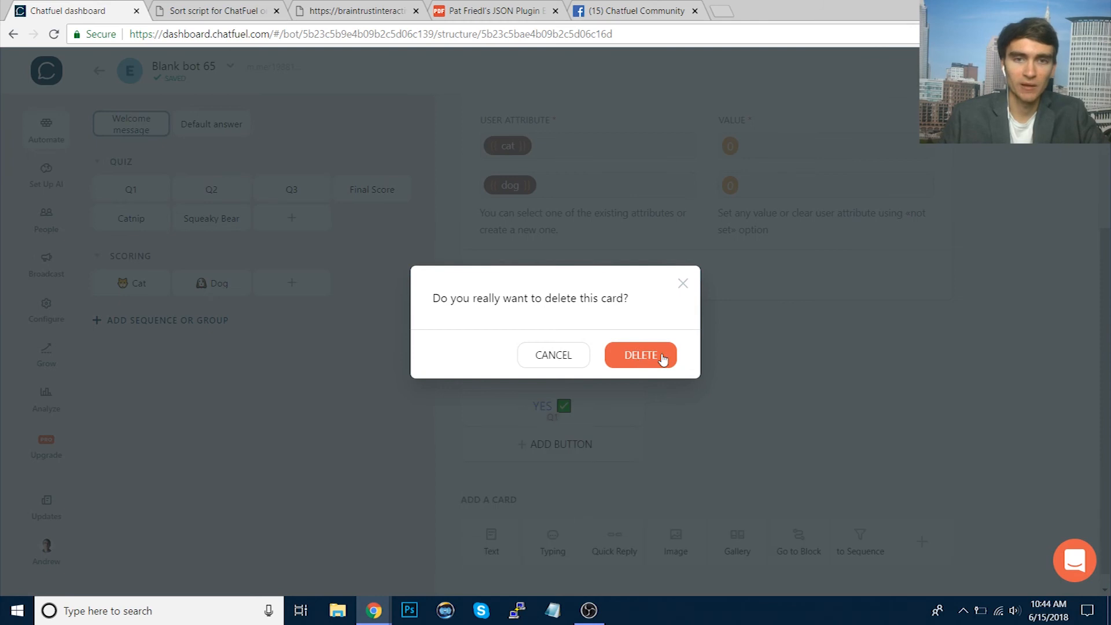
click(661, 359)
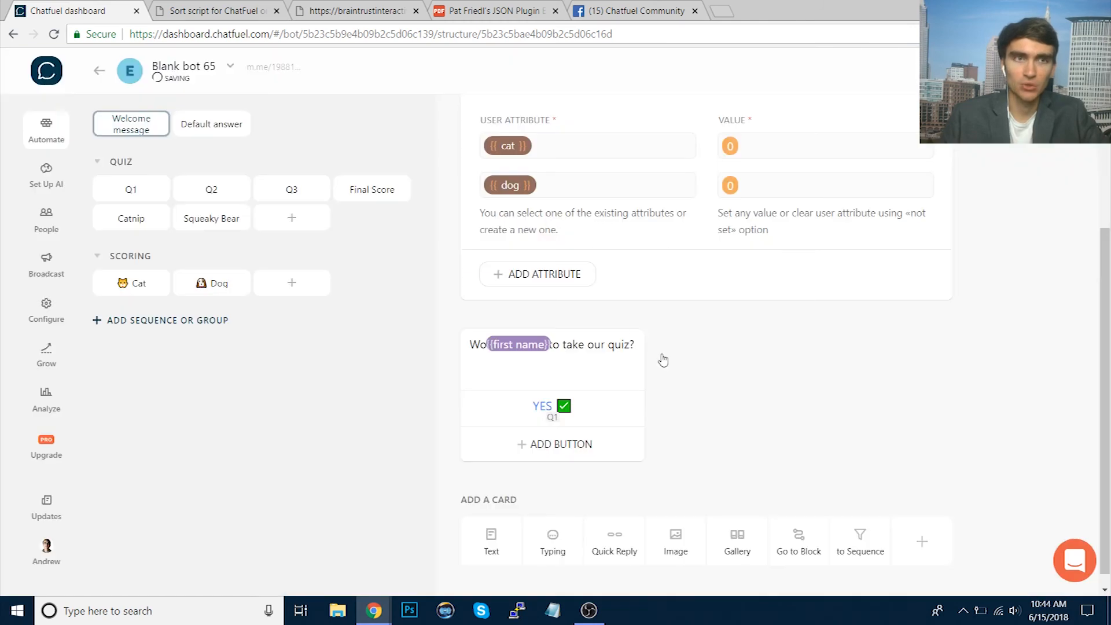
- Insert a User Input card above the quiz question and paste the copied greeting as its message
click(449, 317)
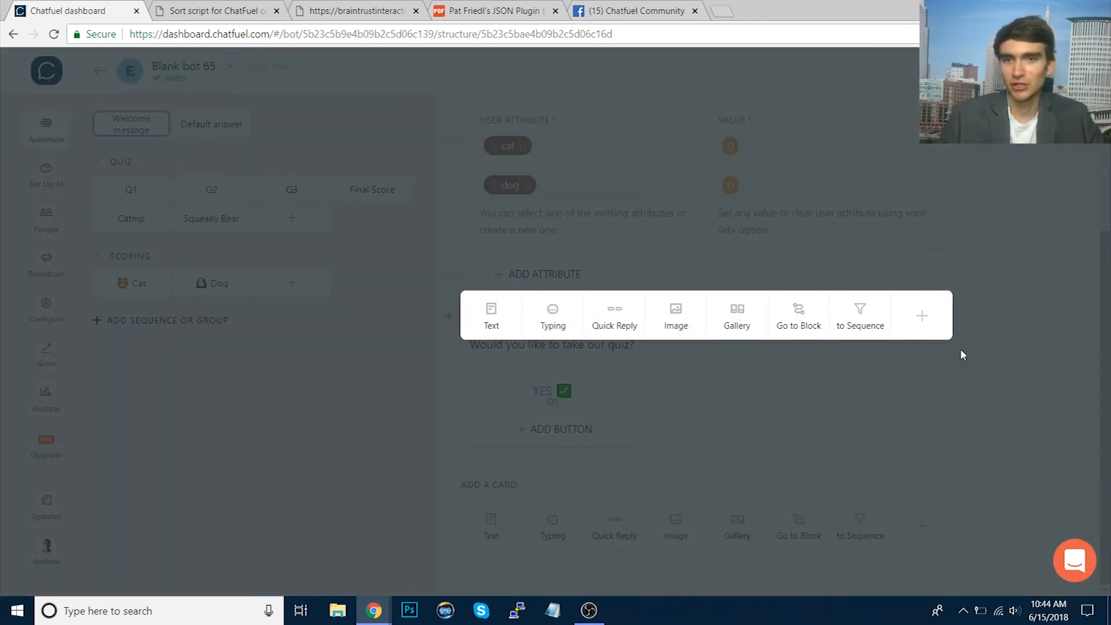
click(923, 317)
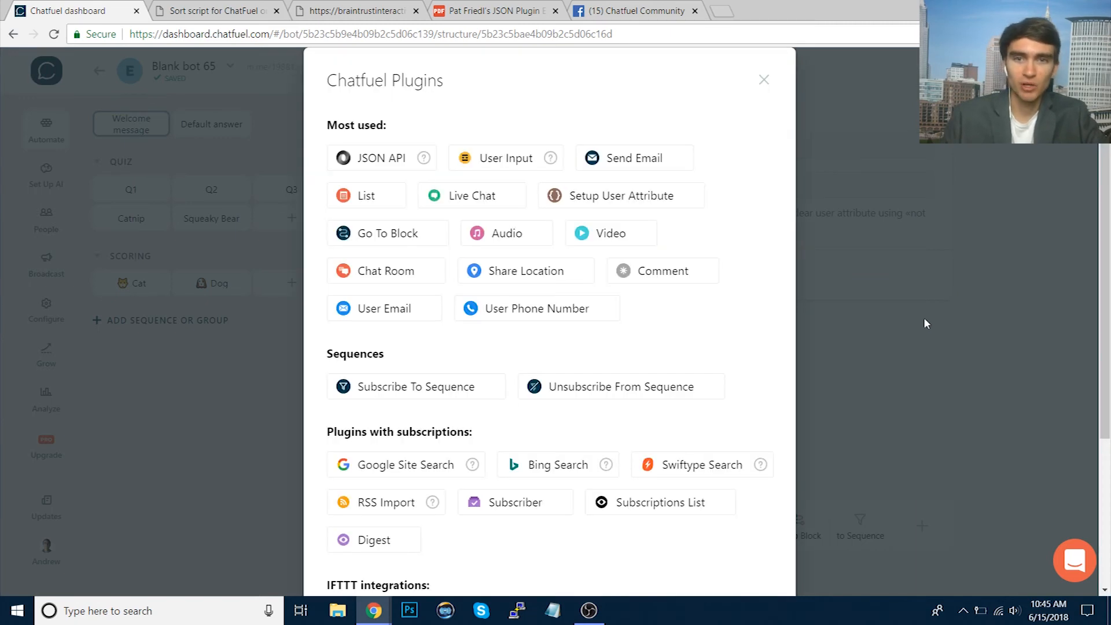
click(517, 163)
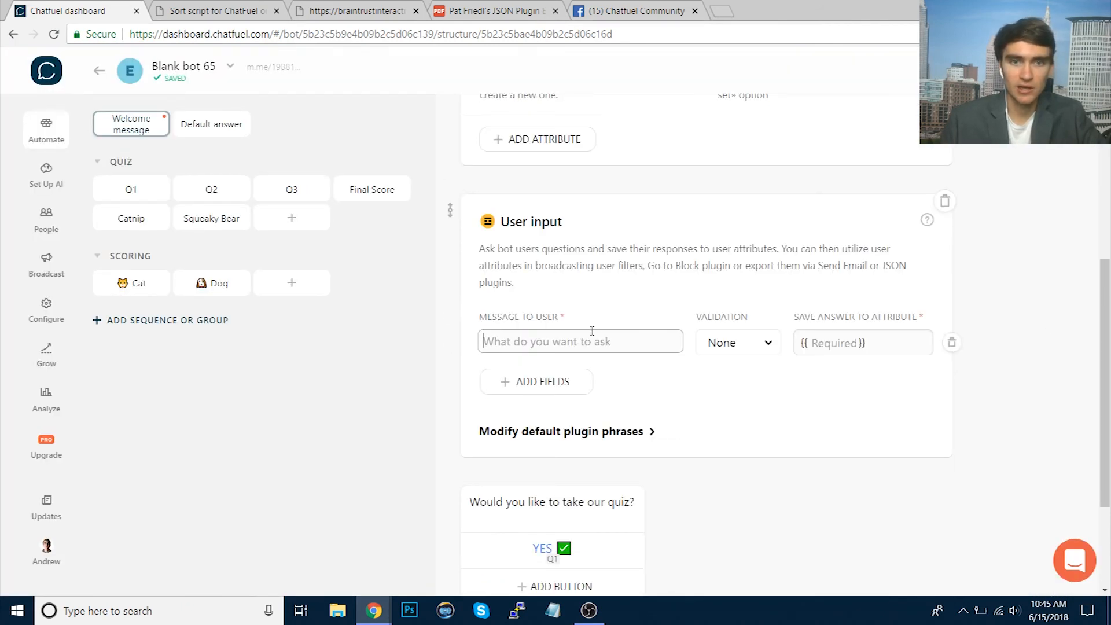
key(ctrl+v)
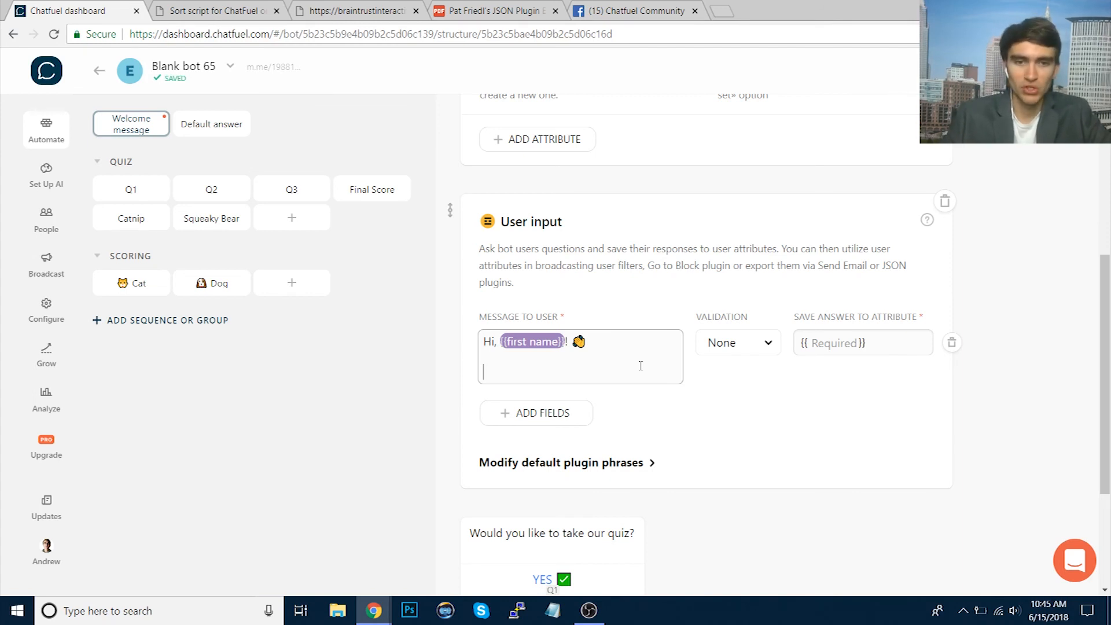
- Add "What's your zip code?" below the greeting in the user input message and save the answer to the attribute zip code
text(What's oyour)
key(BackSpace)
key(BackSpace)
key(BackSpace)
key(BackSpace)
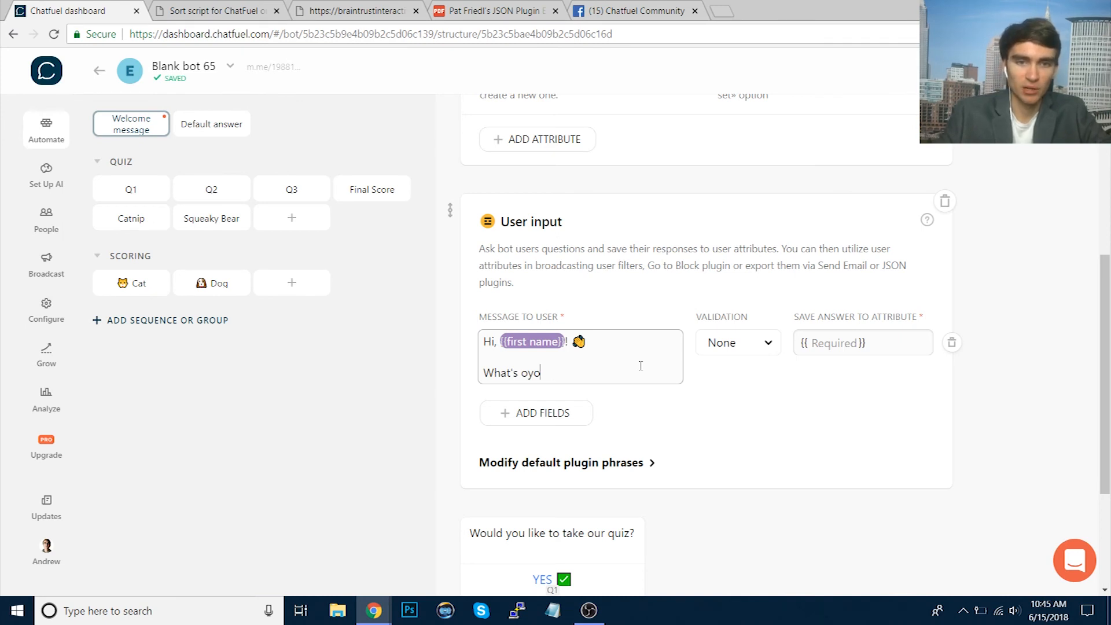
key(BackSpace)
text(your zip code?)
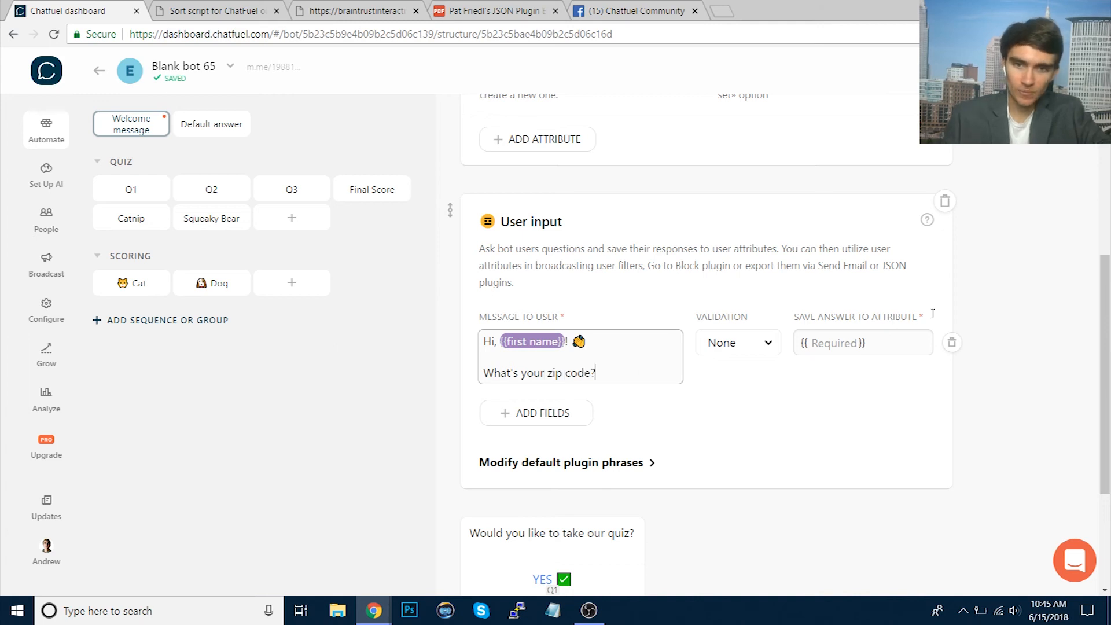
click(877, 339)
text(zip code)
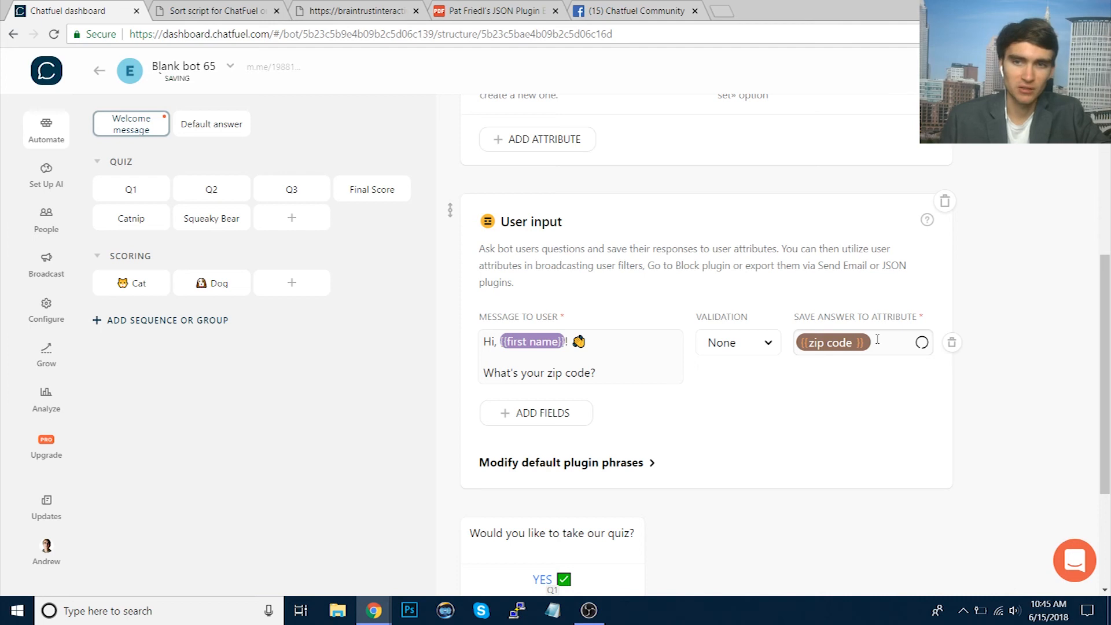
- Review the cards of the Welcome message block and the Final Score block, including the dog and cat redirects
scroll(1034, 366, down, 3)
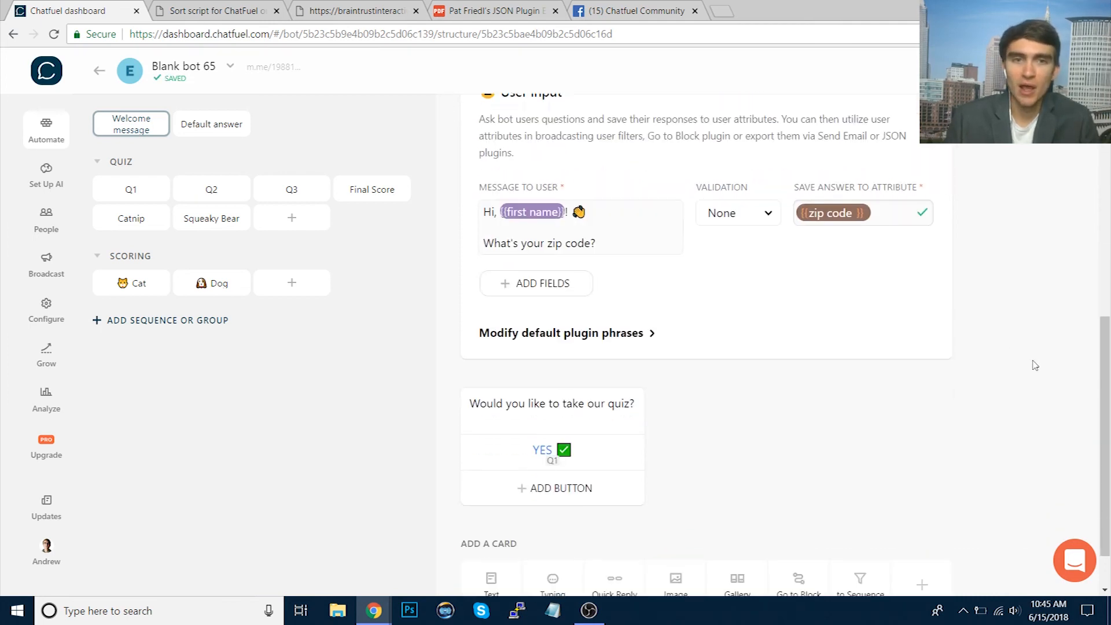
scroll(1034, 365, up, 8)
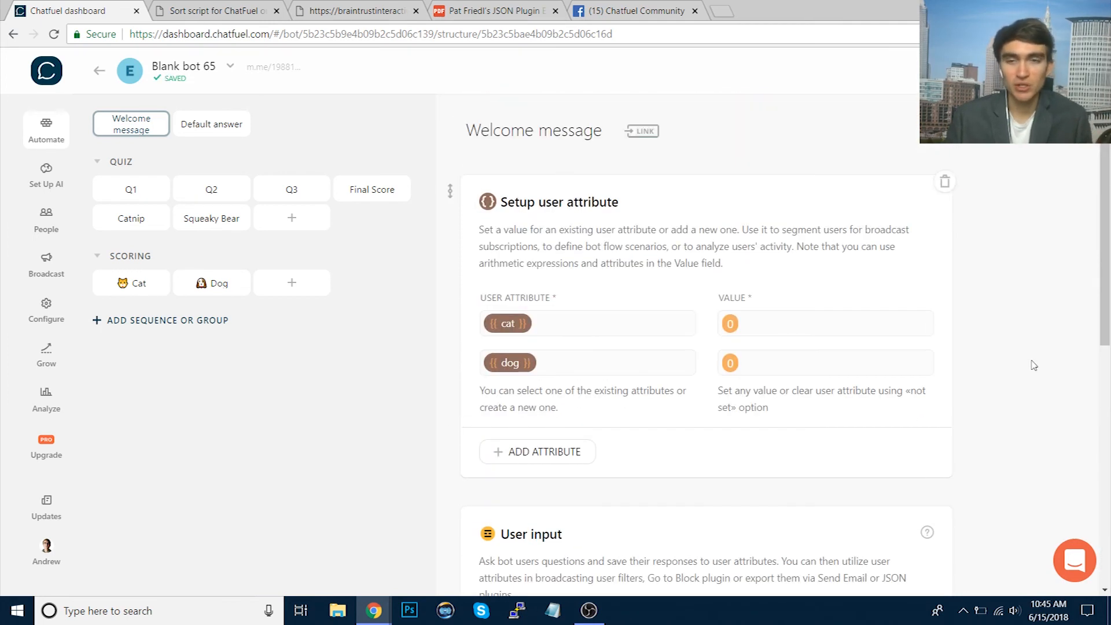
scroll(1035, 365, down, 5)
scroll(1034, 365, down, 2)
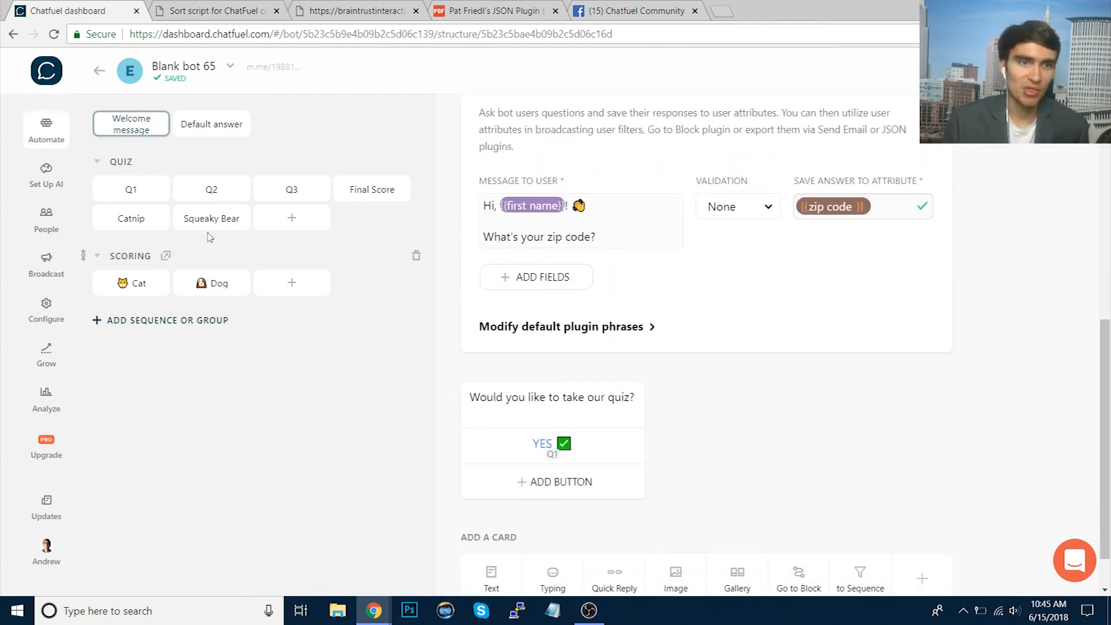
click(374, 189)
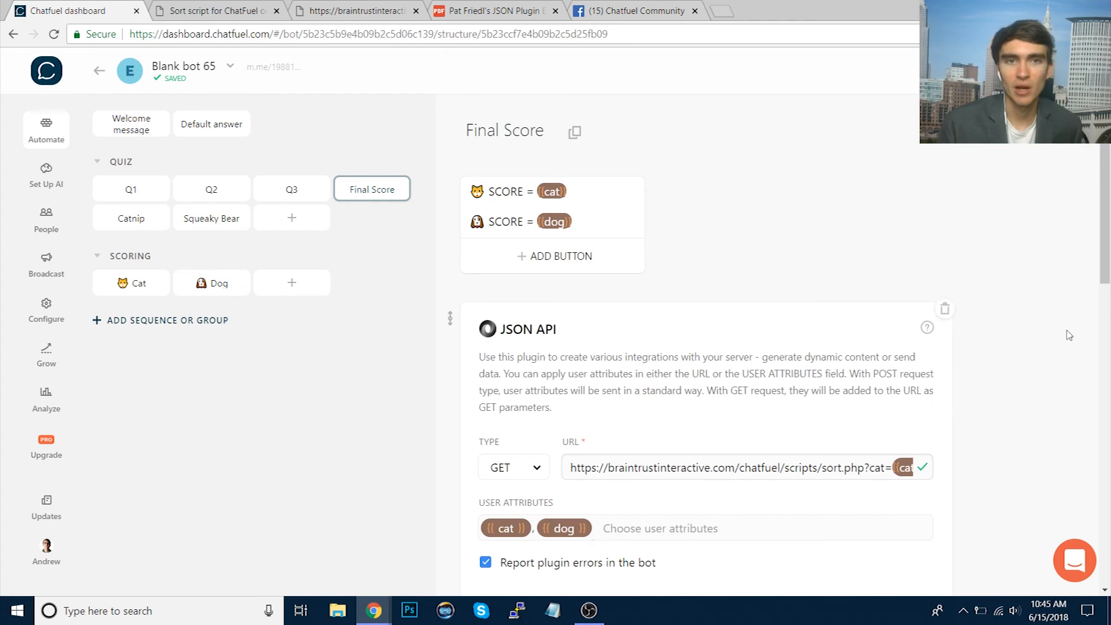
scroll(1069, 335, down, 2)
scroll(1069, 336, down, 5)
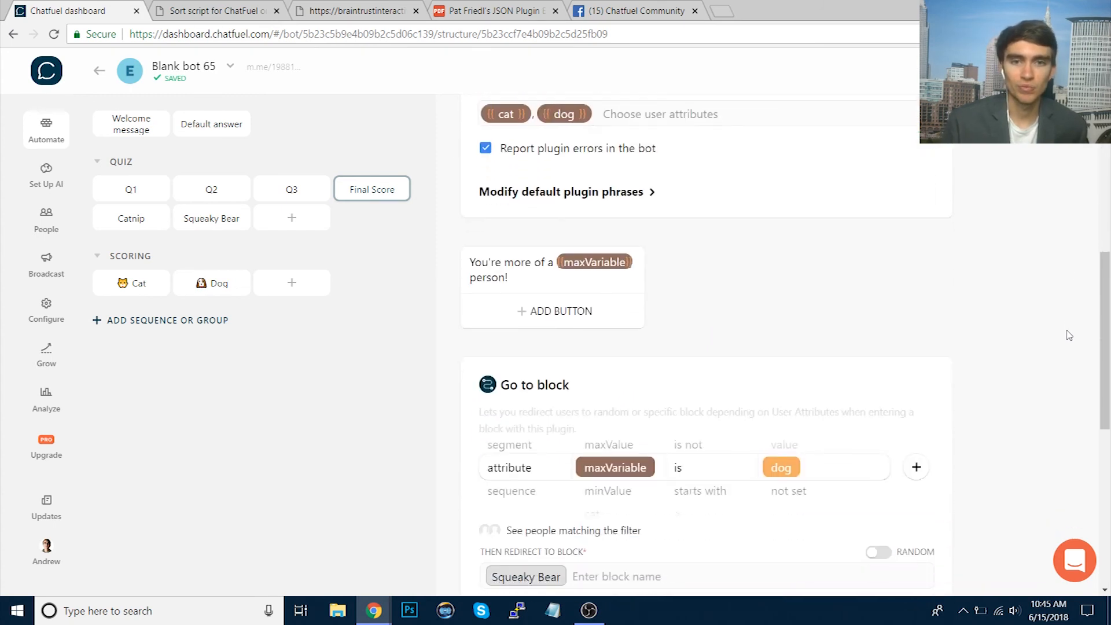
scroll(1069, 336, down, 7)
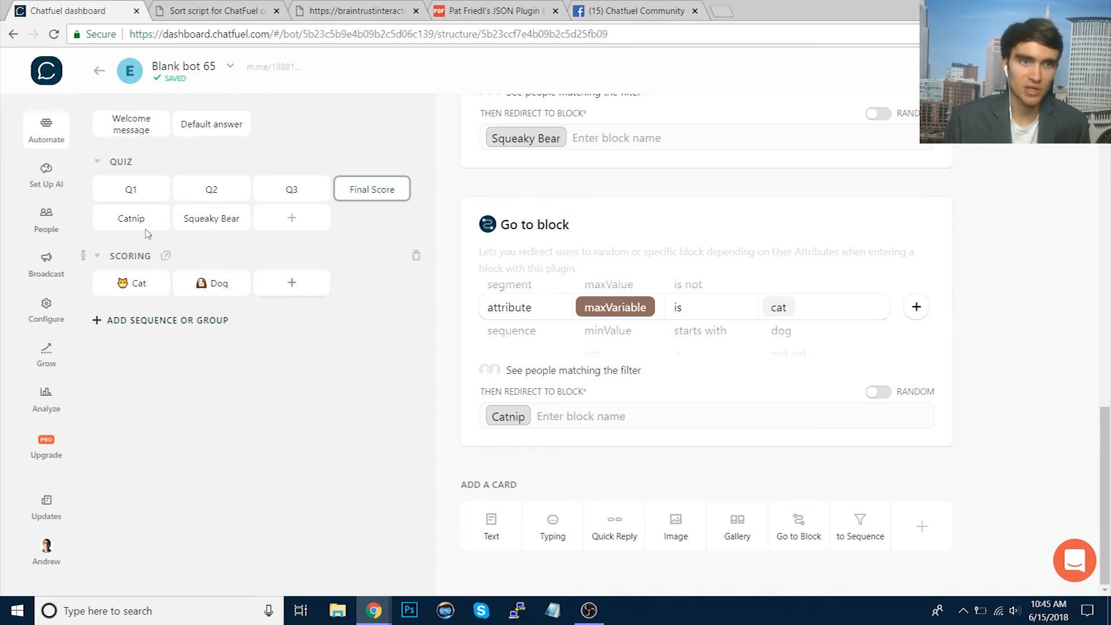
- Add a Go to block card to the Catnip block with the filter attribute zip code is 12345
click(124, 222)
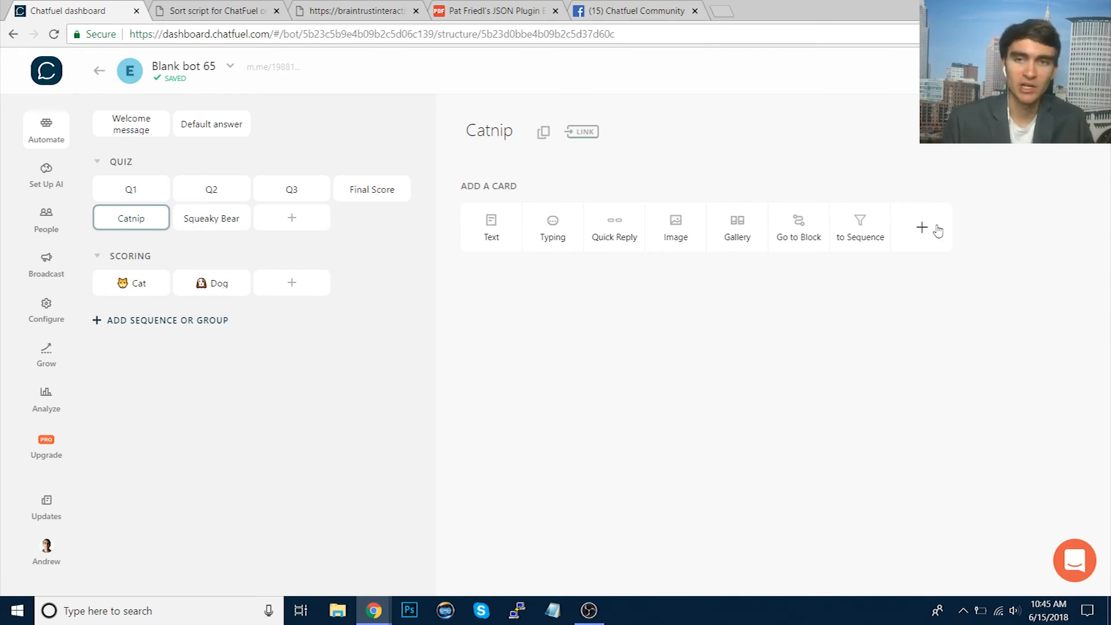
click(799, 229)
click(546, 287)
scroll(649, 290, down, 1)
click(649, 288)
text(zip)
click(617, 311)
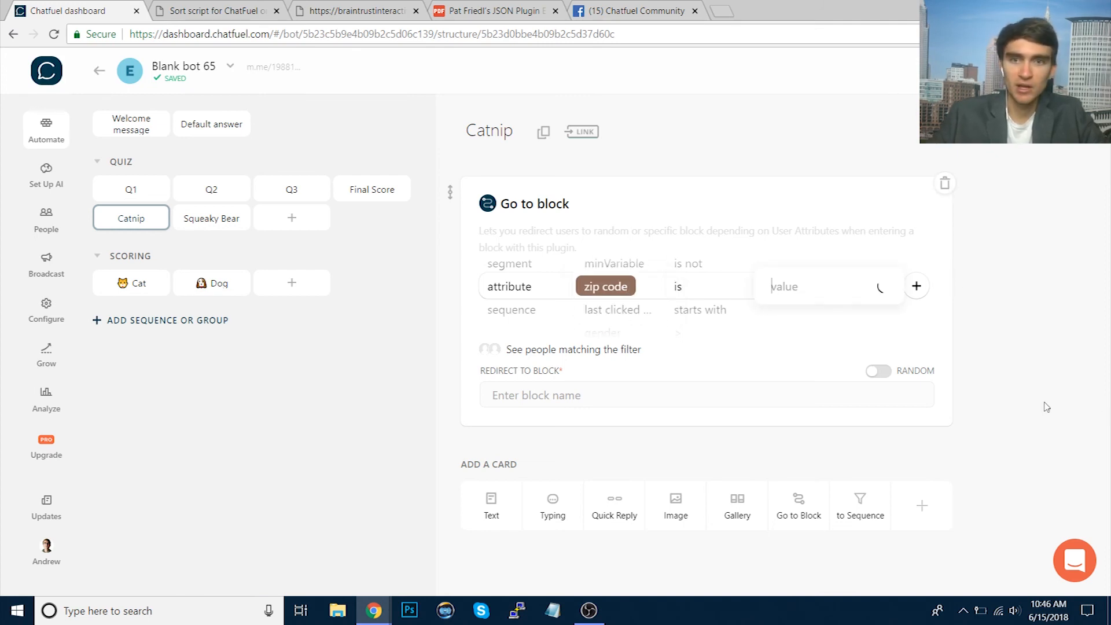
text(12345)
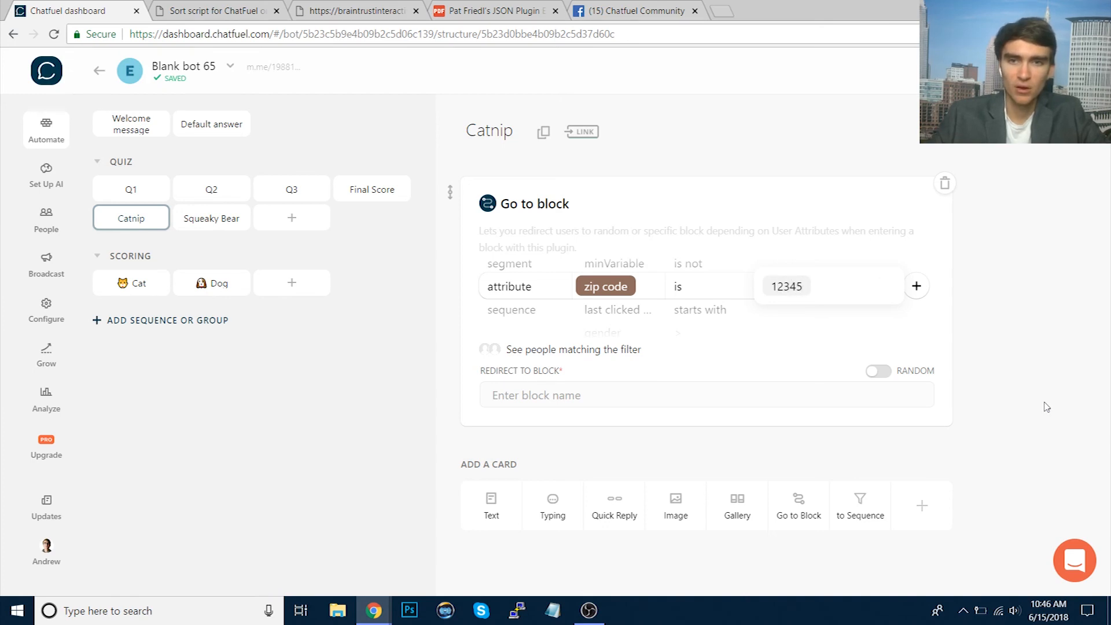
key(Return)
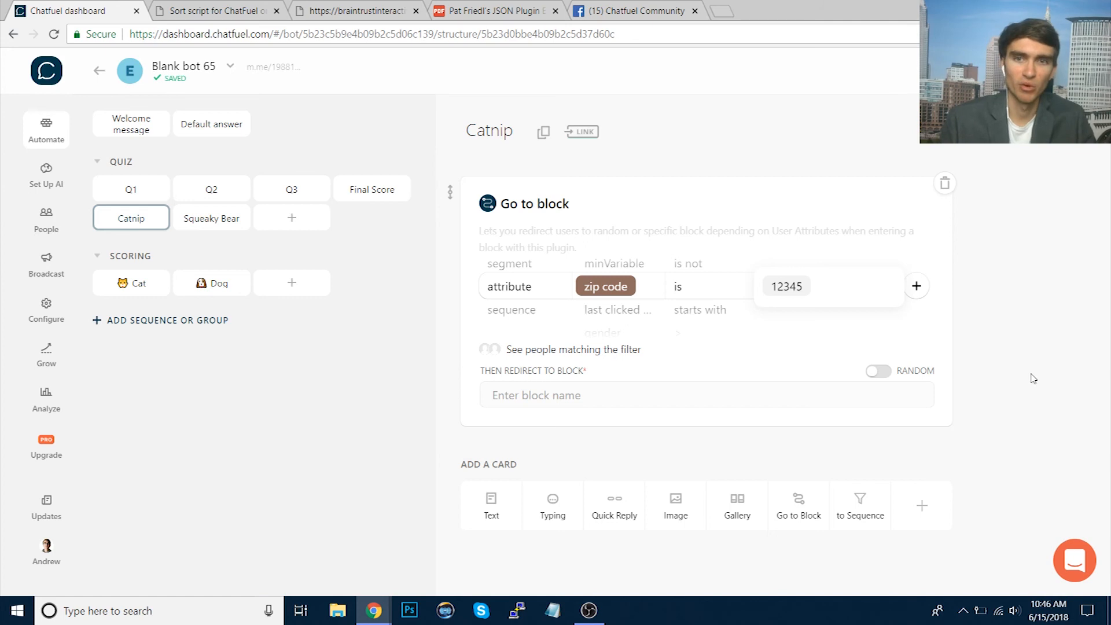
click(1025, 380)
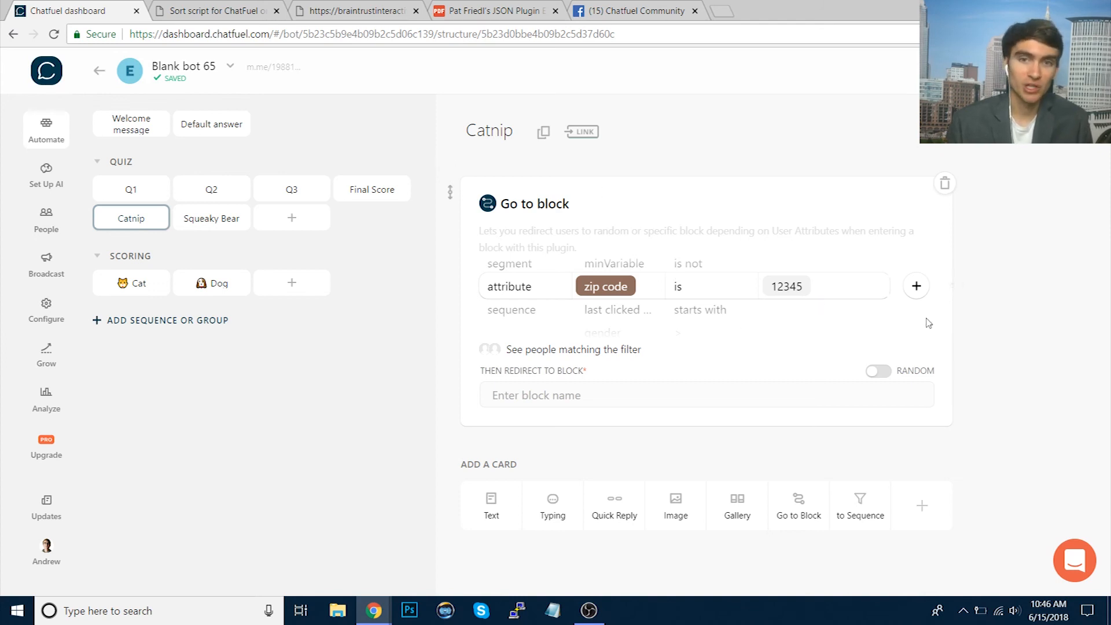
- Redirect the zip code filter to a newly created block named Catnip Dispensary
click(576, 394)
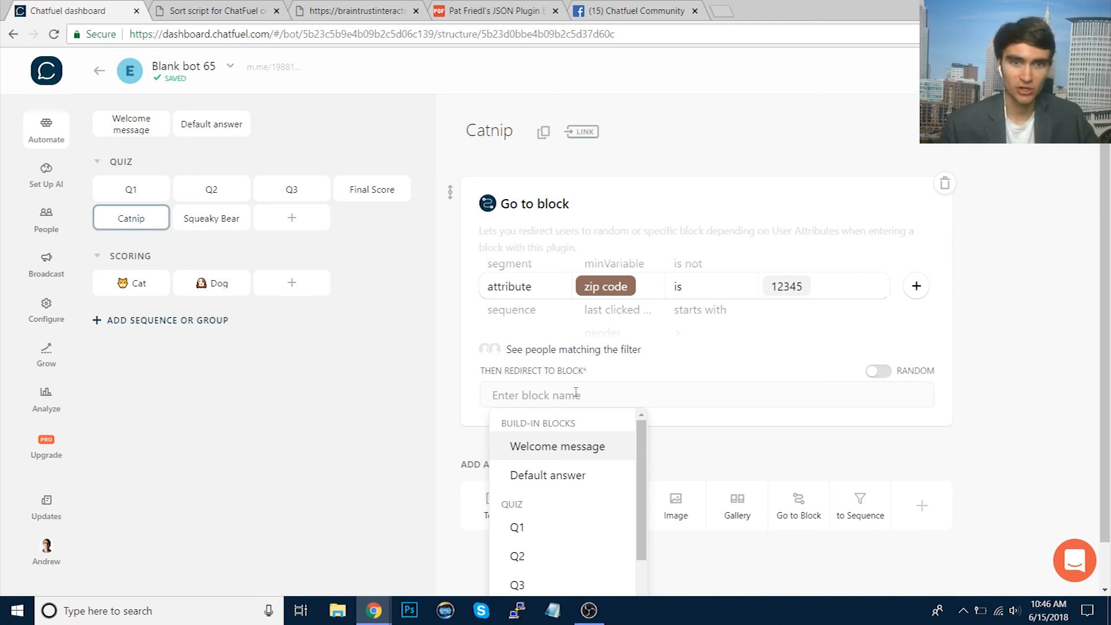
text(C)
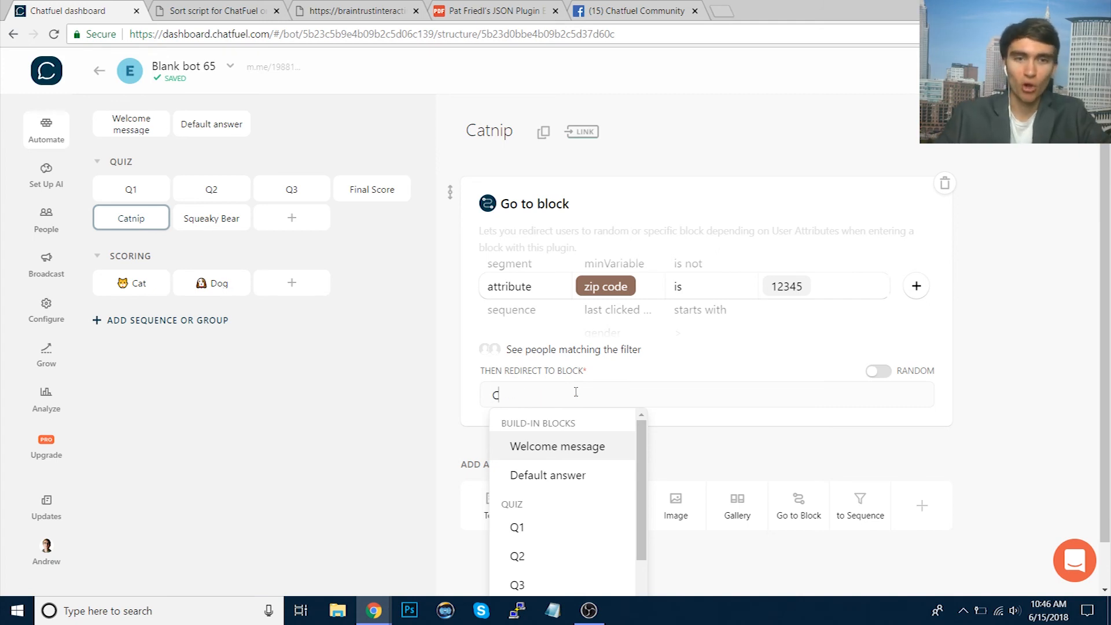
text(atnip Dispensary)
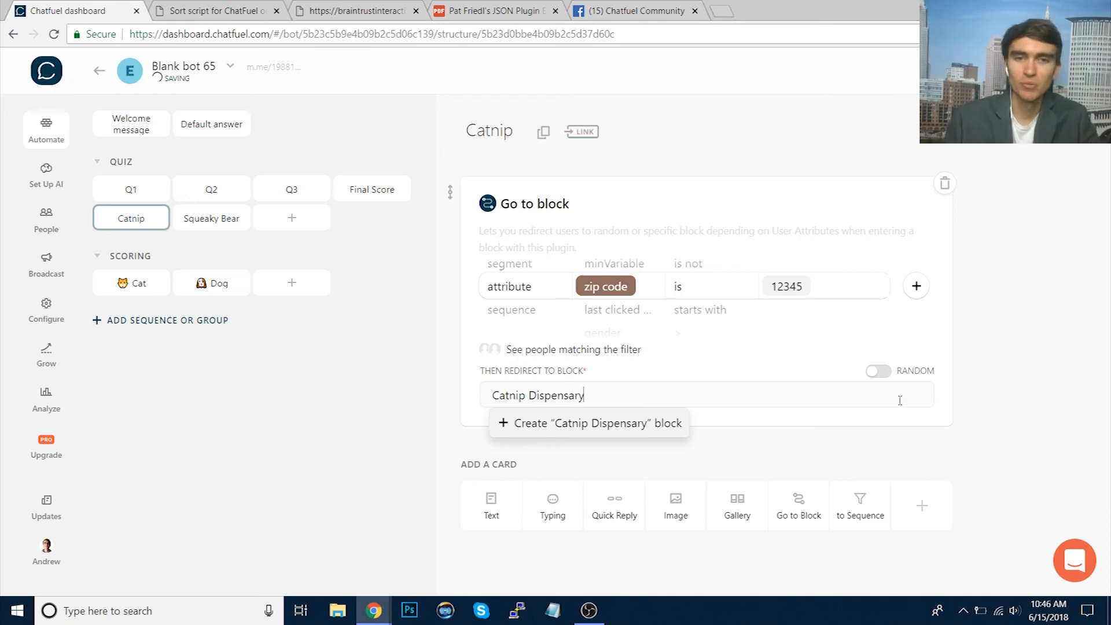
key(Return)
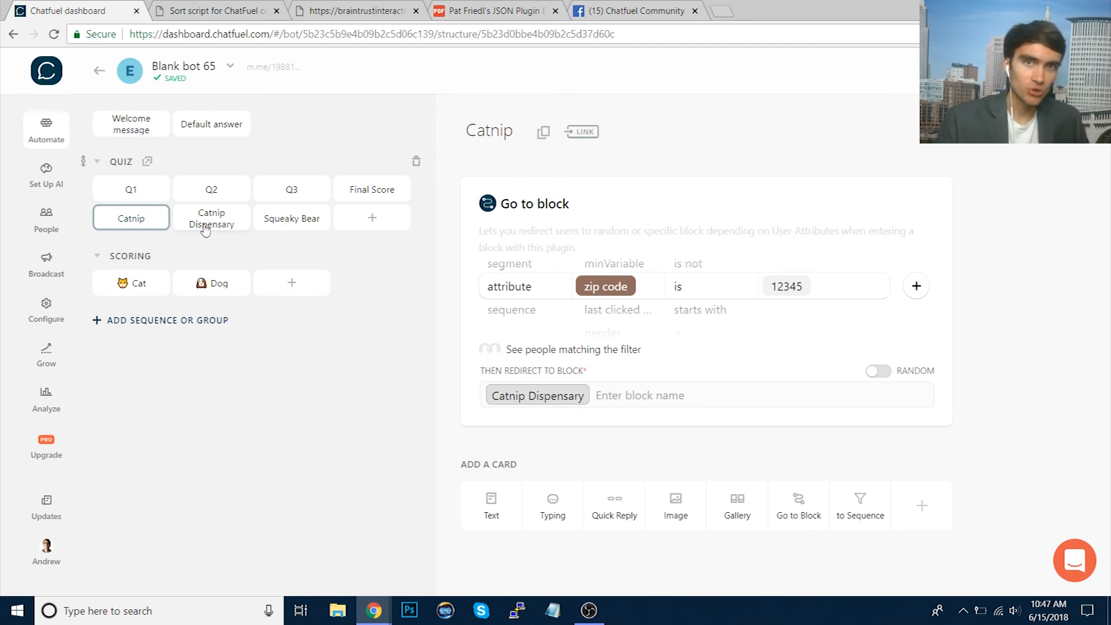
- Check the Final Score redirects and delete the zip code Go to block card from the Catnip block
click(363, 201)
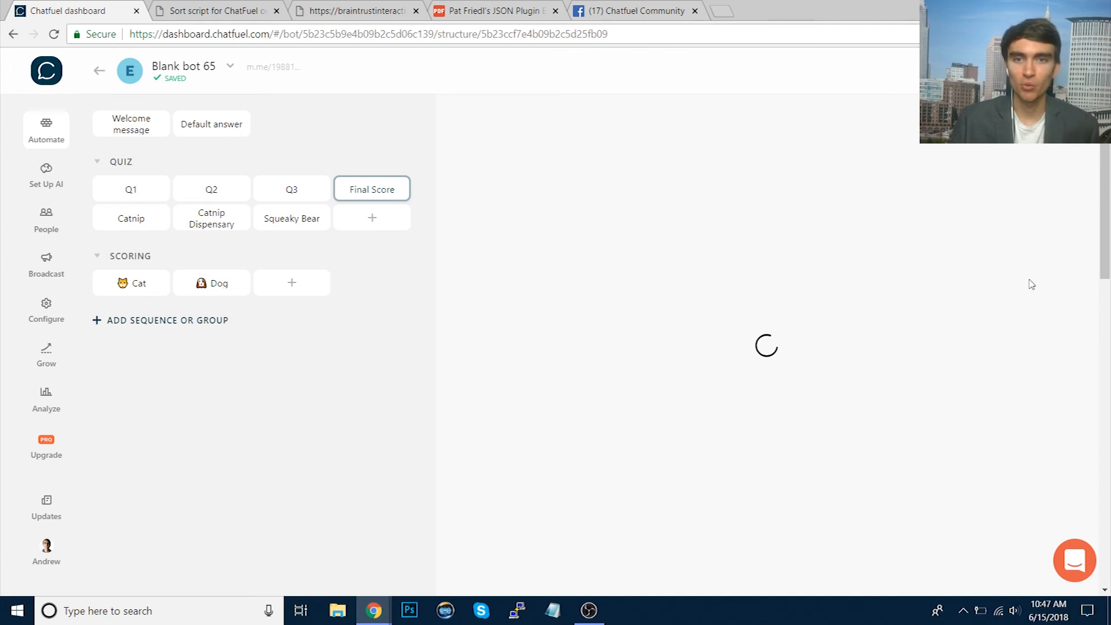
scroll(1032, 284, down, 10)
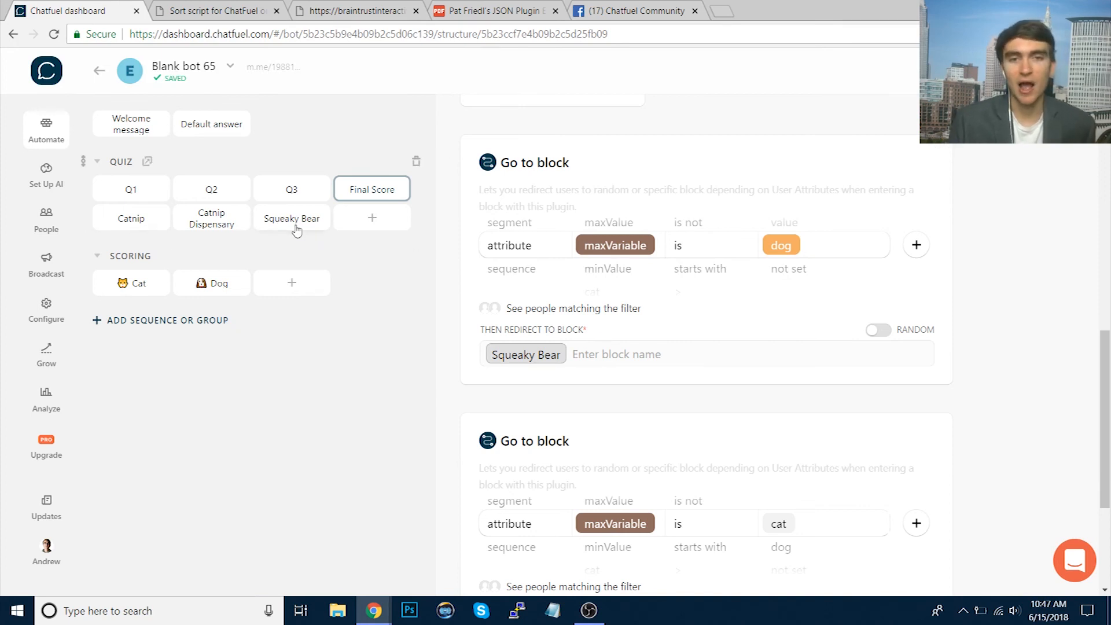
scroll(479, 231, down, 3)
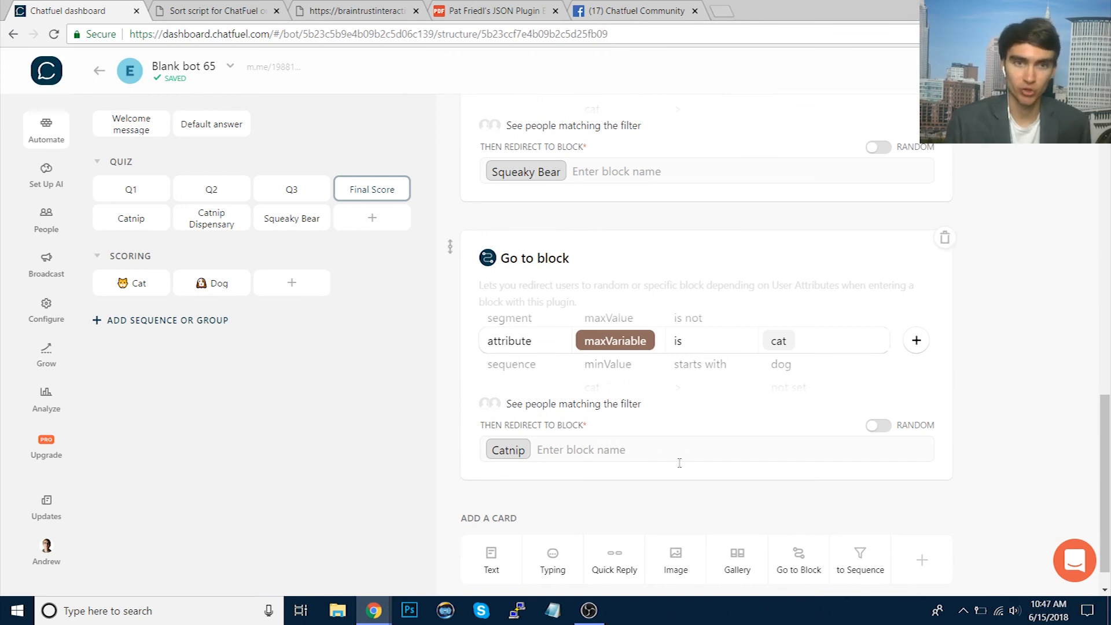
click(133, 222)
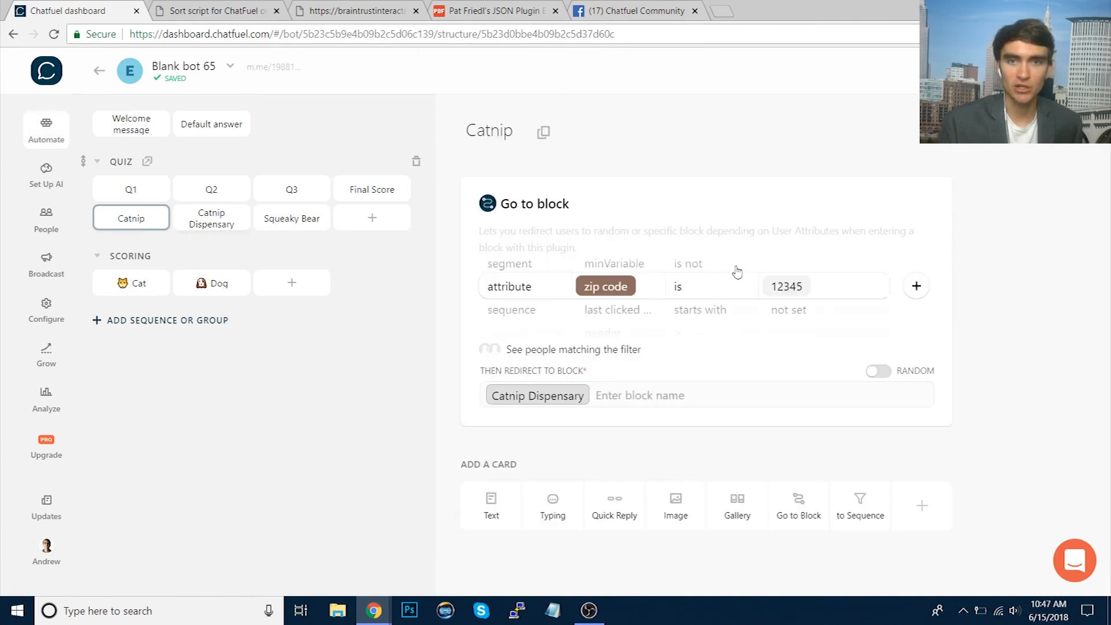
click(946, 184)
click(641, 352)
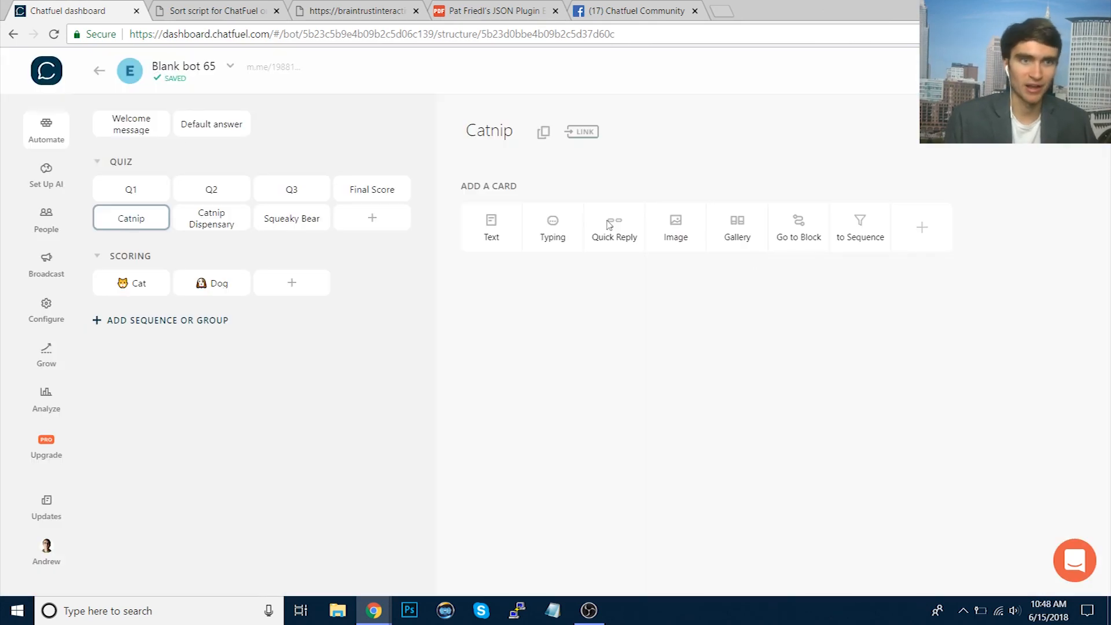
- Delete the Catnip Dispensary block from the Quiz group
click(195, 216)
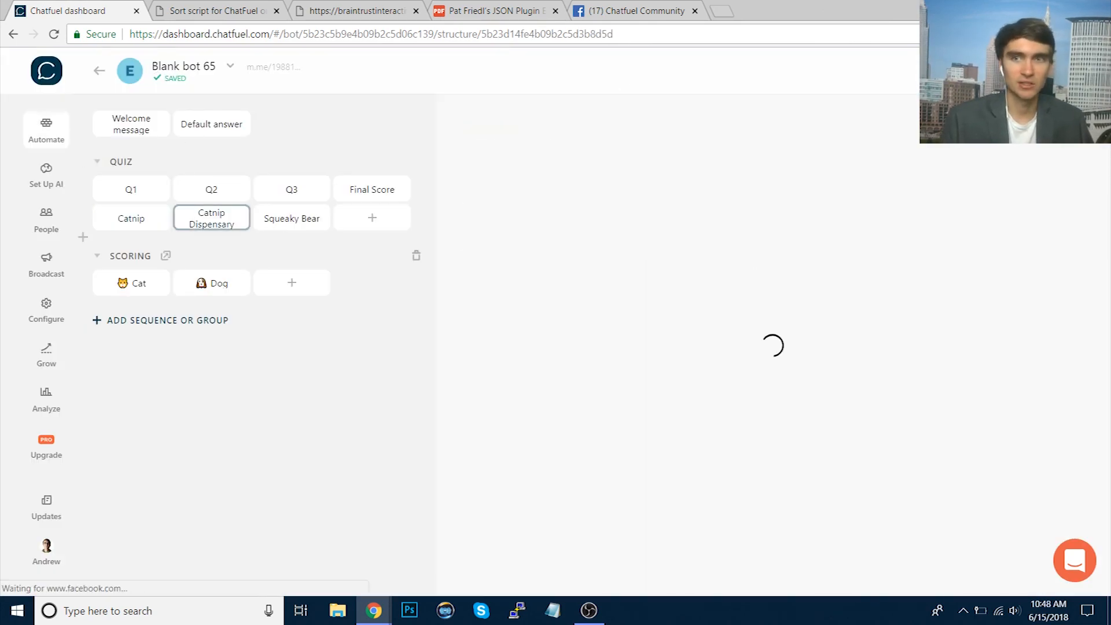
click(1080, 134)
click(648, 363)
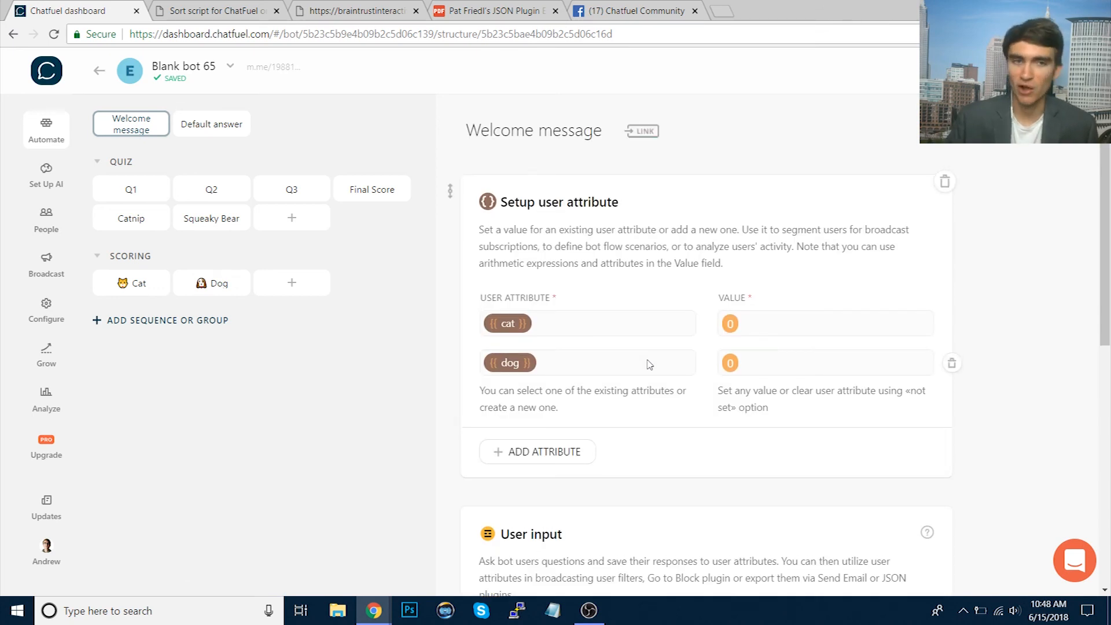
- Add a gallery card to the Catnip block with the heading Catnip
click(139, 218)
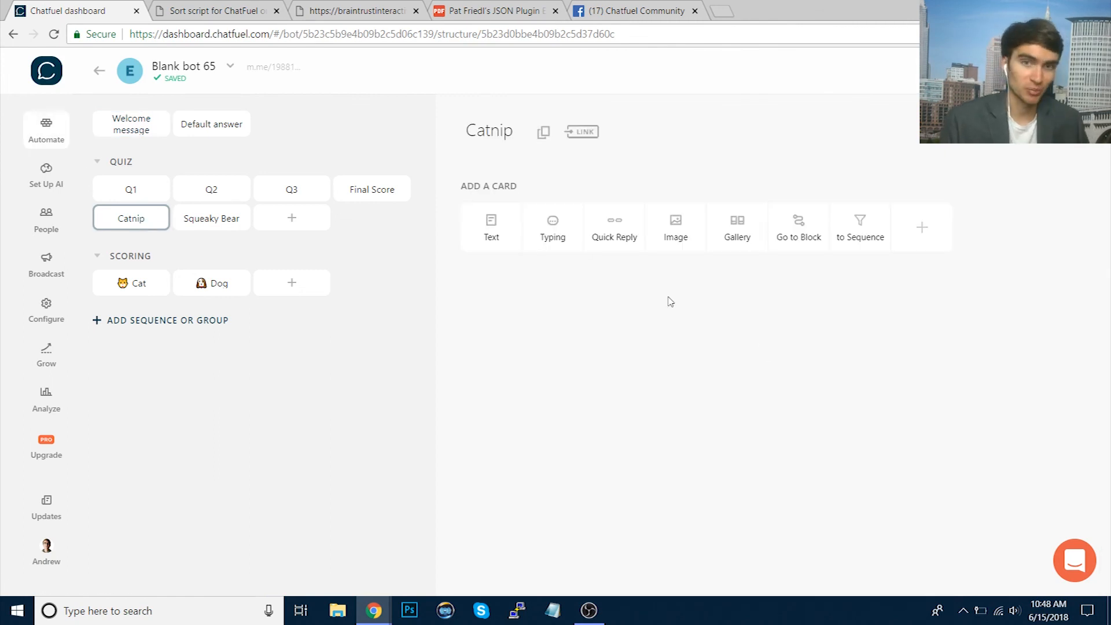
click(728, 237)
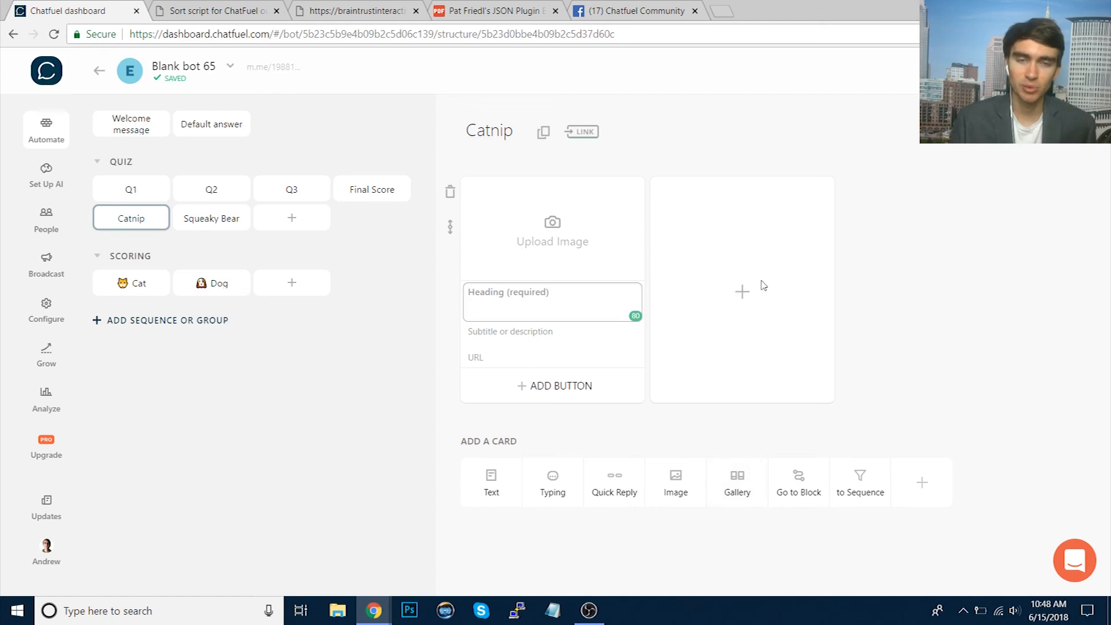
click(541, 309)
text(Catnip)
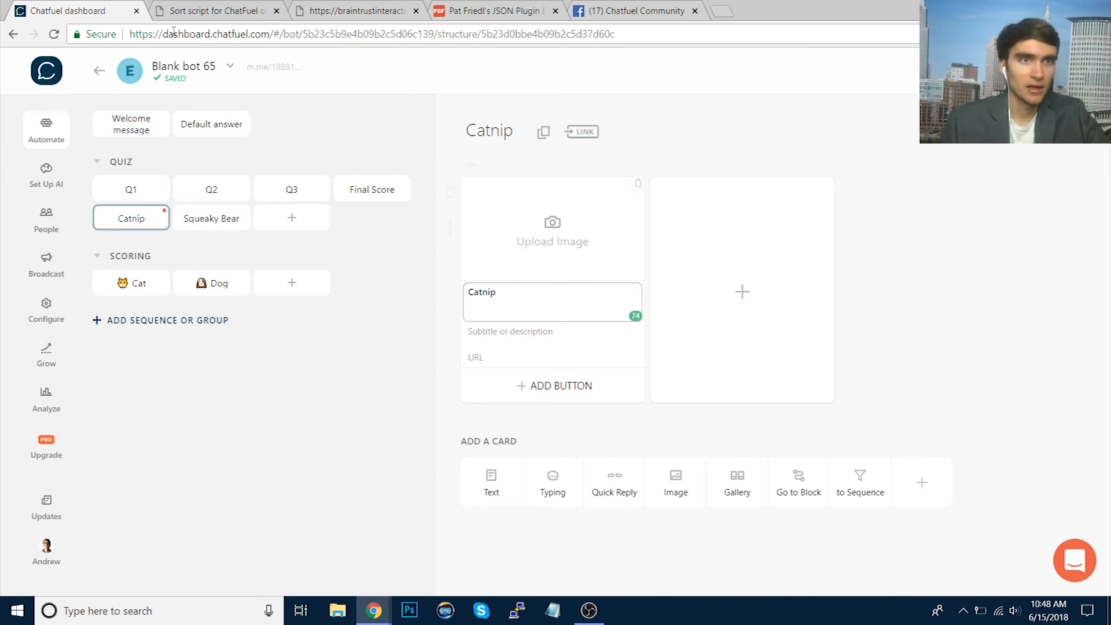
click(945, 339)
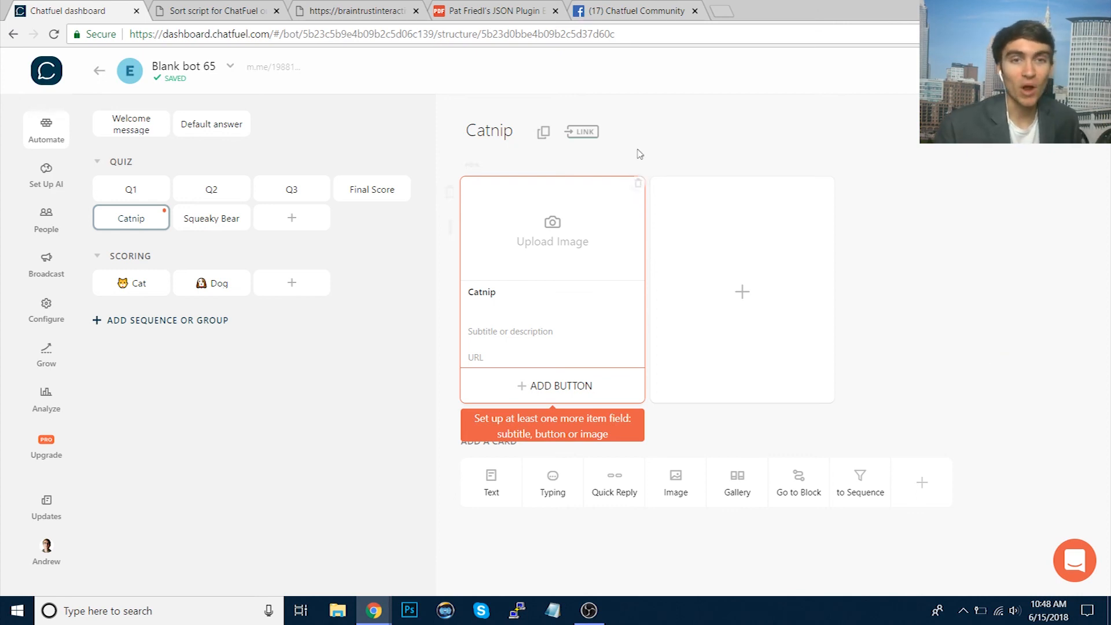
click(512, 292)
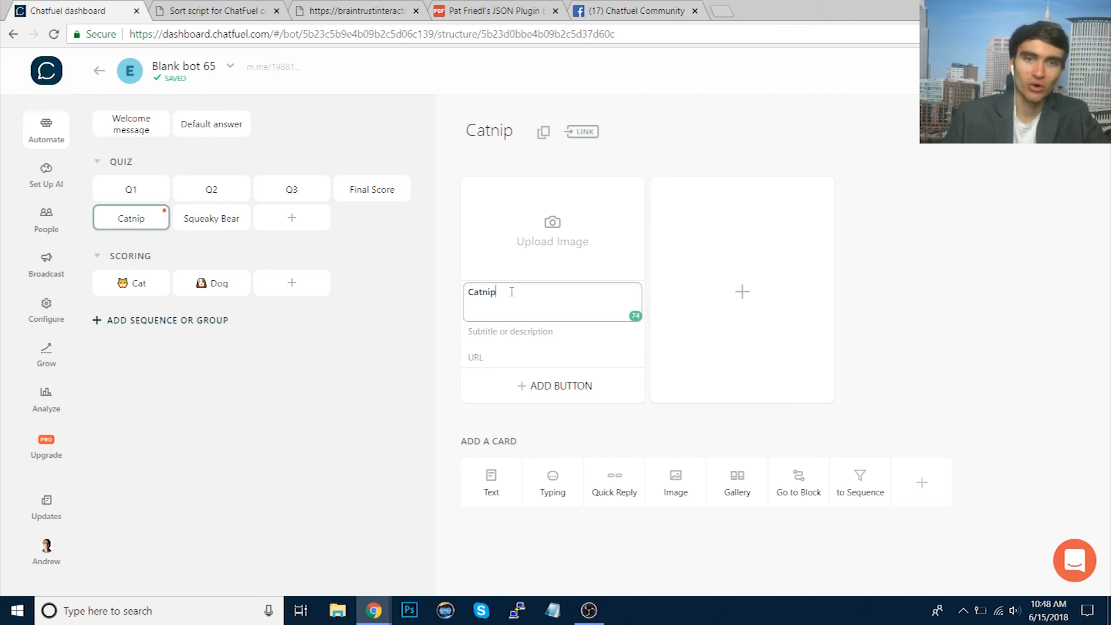
click(517, 330)
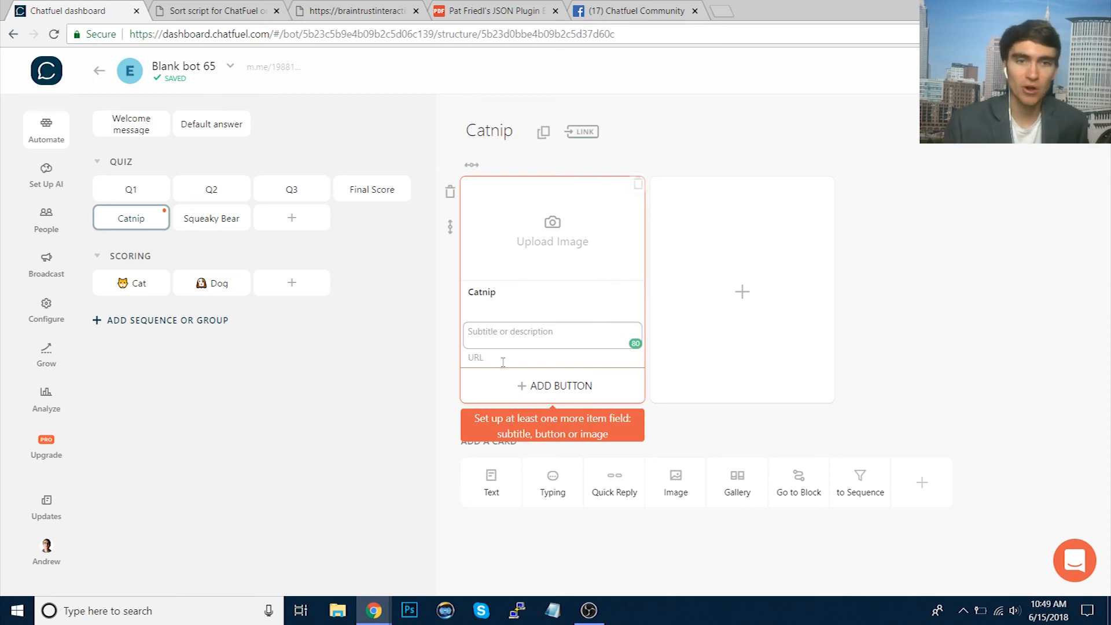
- Try a Buy button on the Catnip gallery card and remove it
click(584, 389)
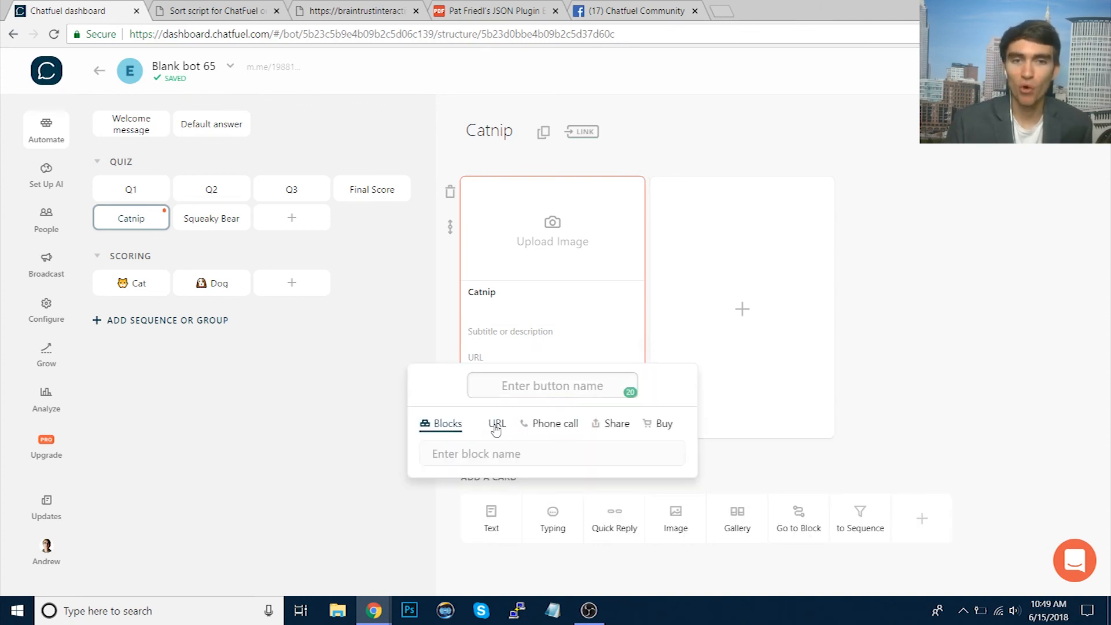
click(496, 428)
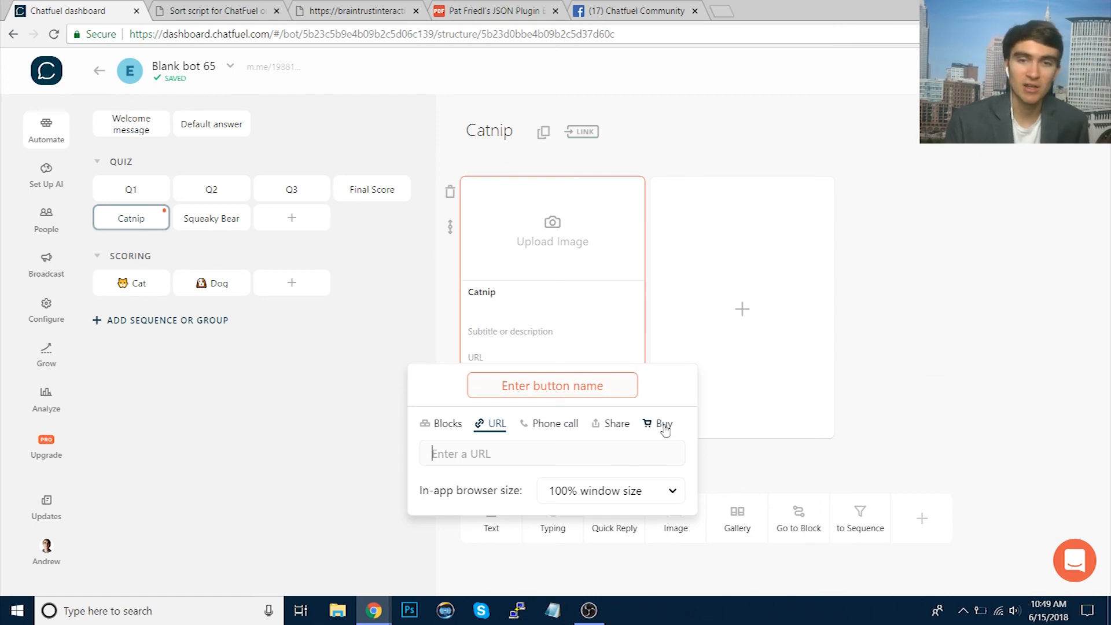
click(695, 422)
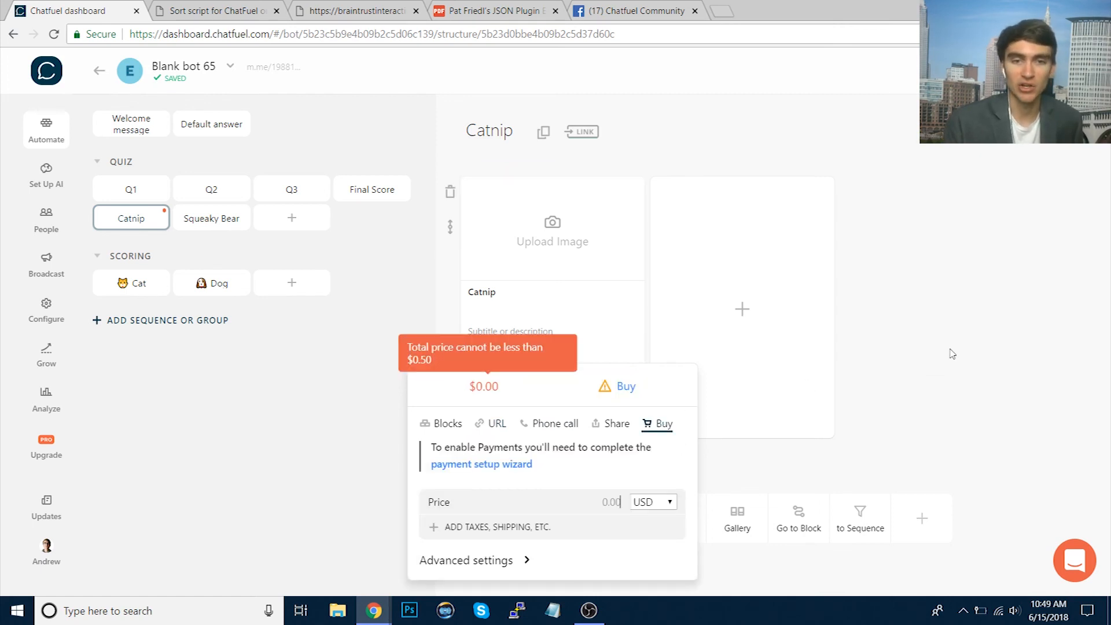
click(952, 354)
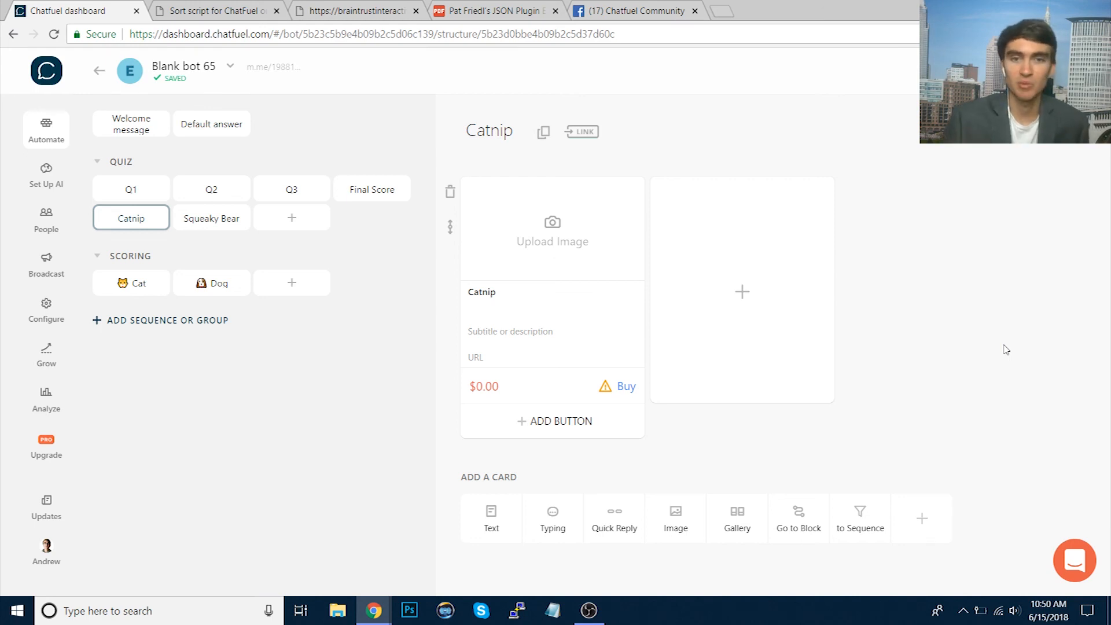
click(639, 375)
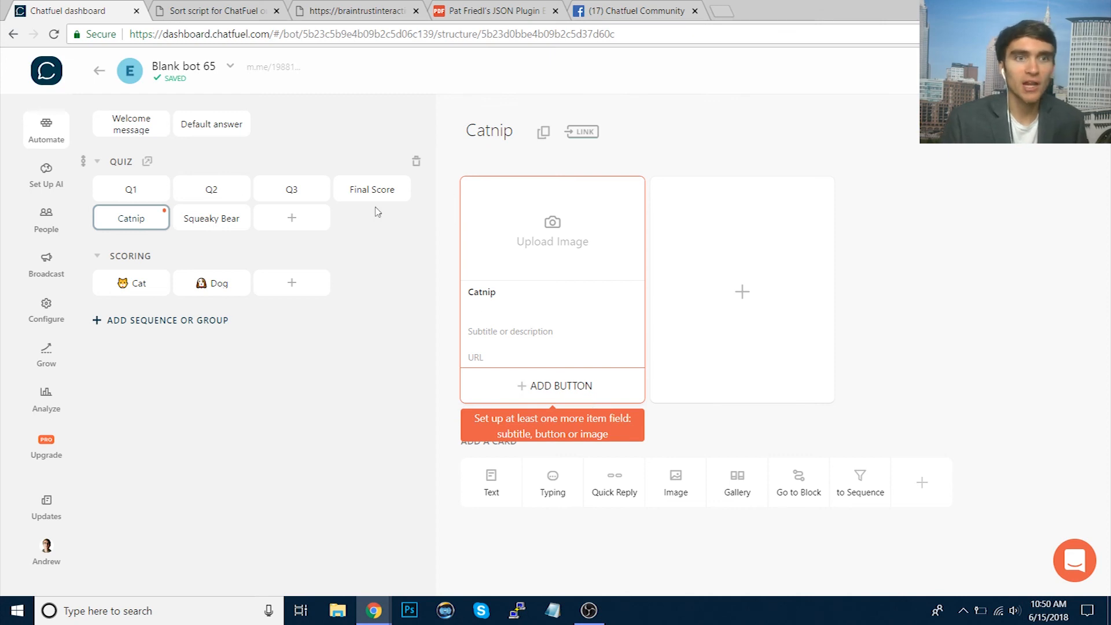
- Add a gallery card to the Squeaky Bear block with the heading Squeaky Bear and the subtitle $20
click(214, 218)
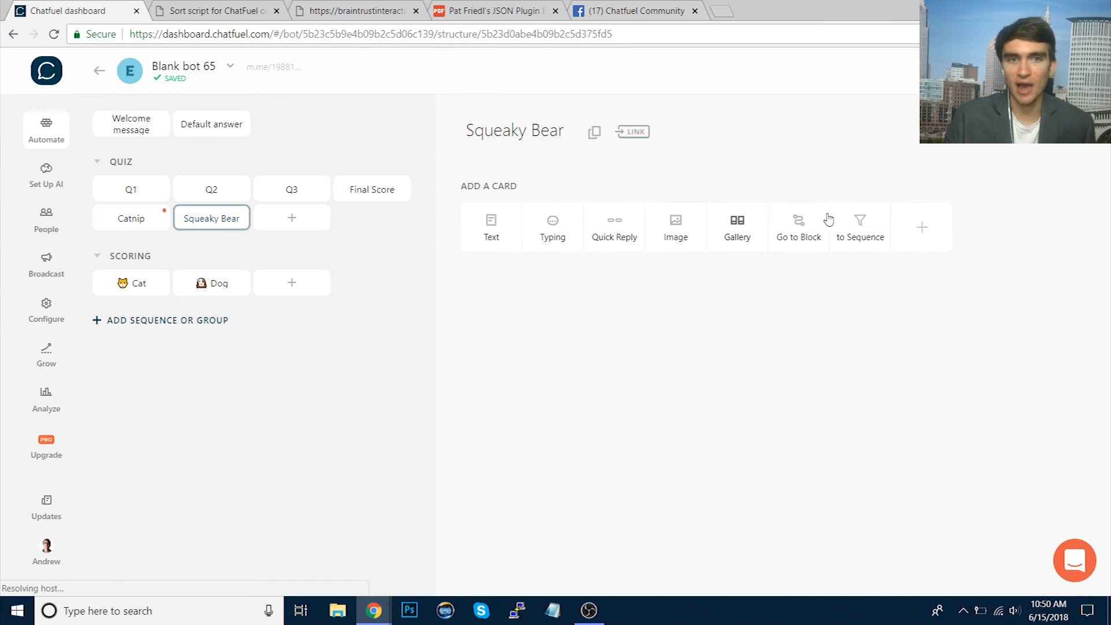
text(Squeaky Bear)
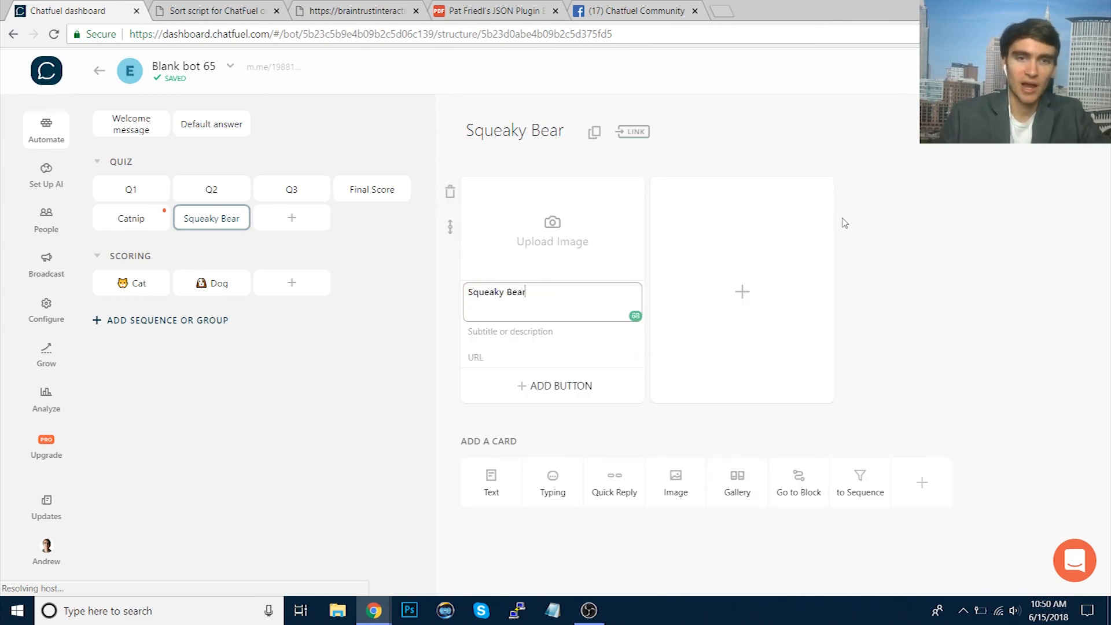
click(501, 331)
text($20)
click(926, 316)
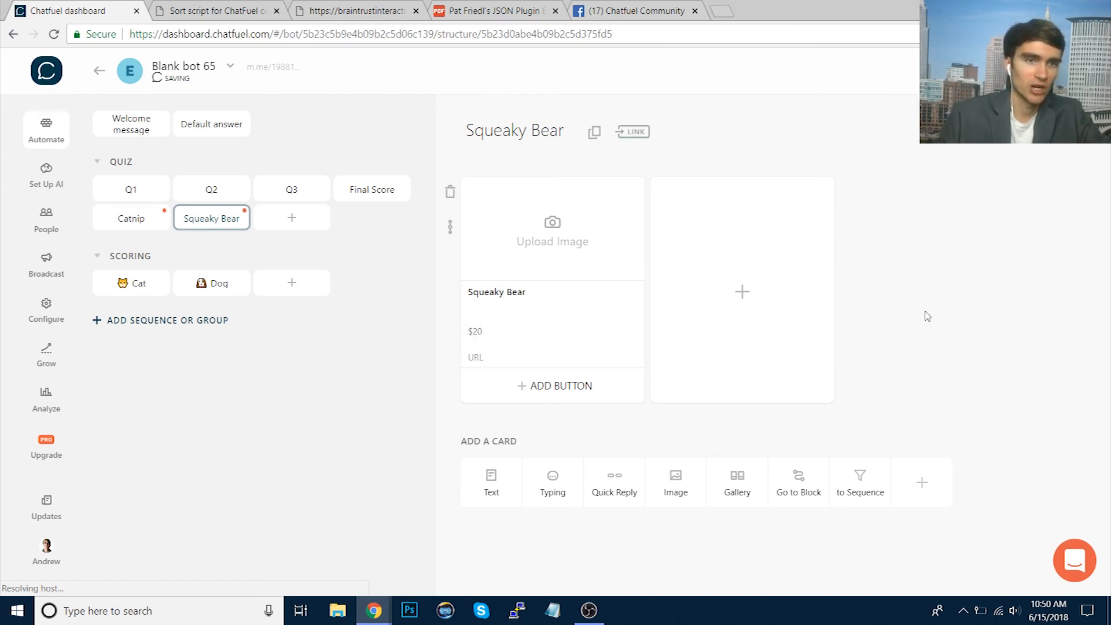
- Set the subtitle of the Catnip block's gallery card to $5
click(157, 224)
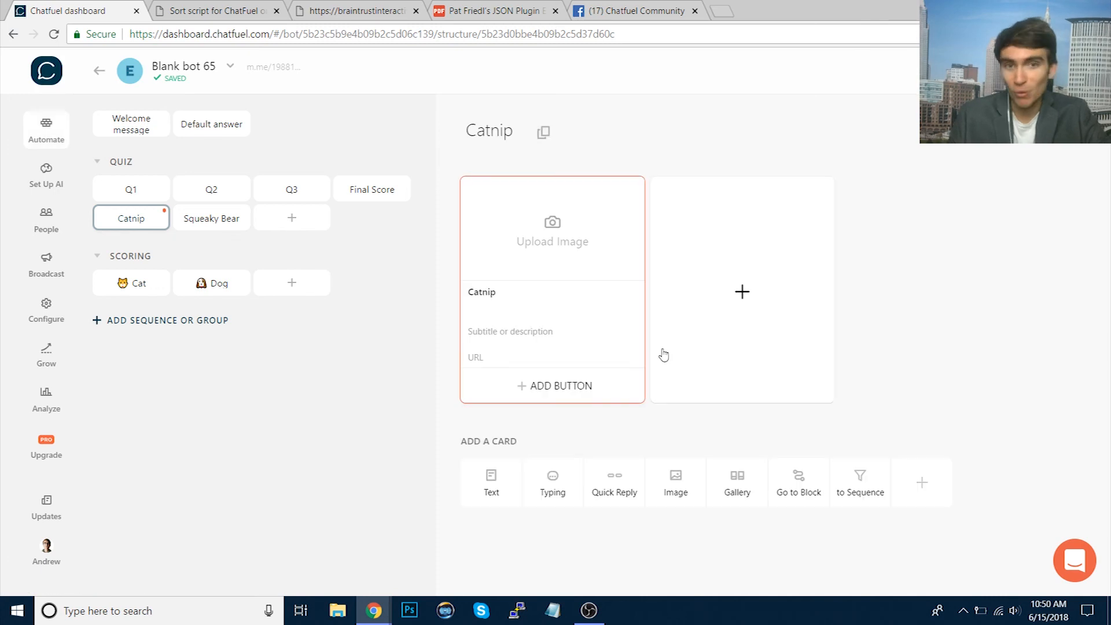
click(489, 328)
text($5)
click(1008, 312)
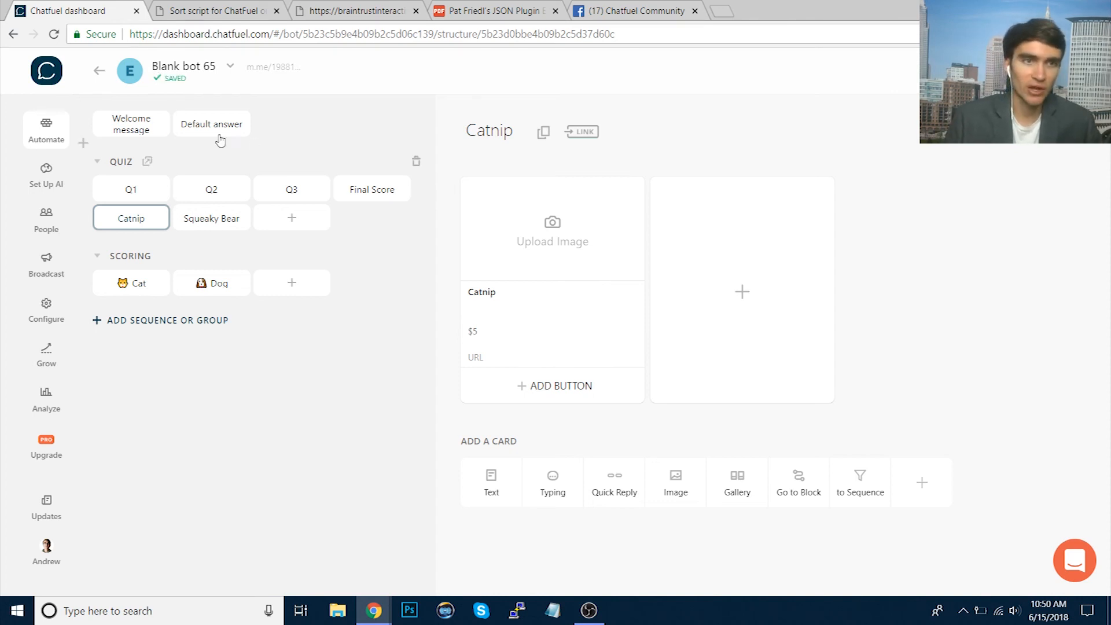
- Open the Welcome message block, switch to the bot's Messenger chat and send the message quiz to restart the bot
click(155, 127)
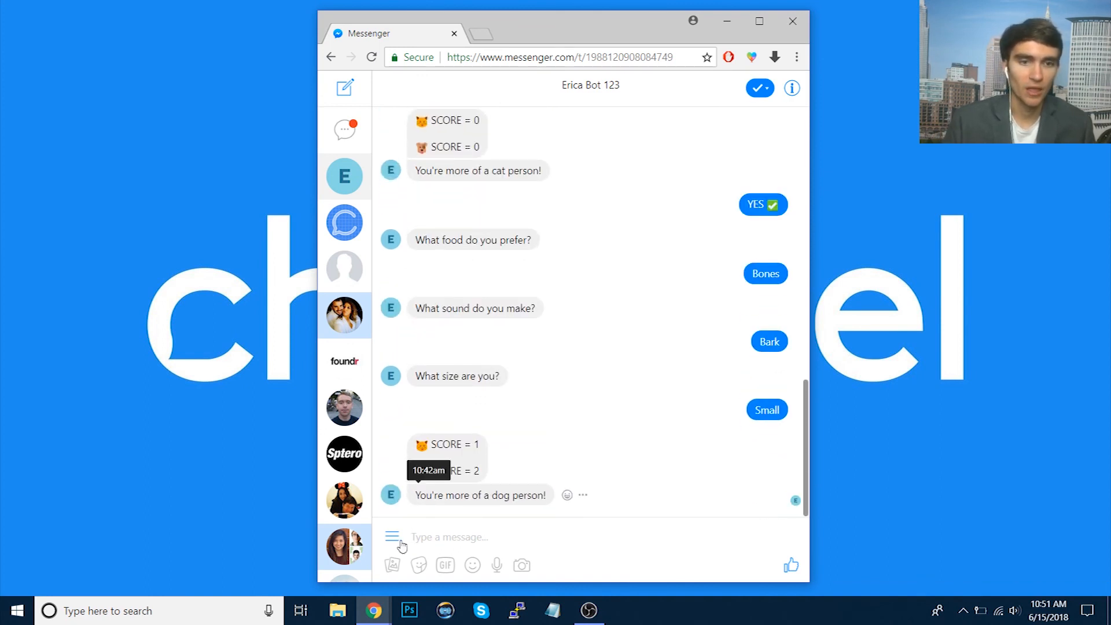
mouse_move(374, 610)
click(419, 551)
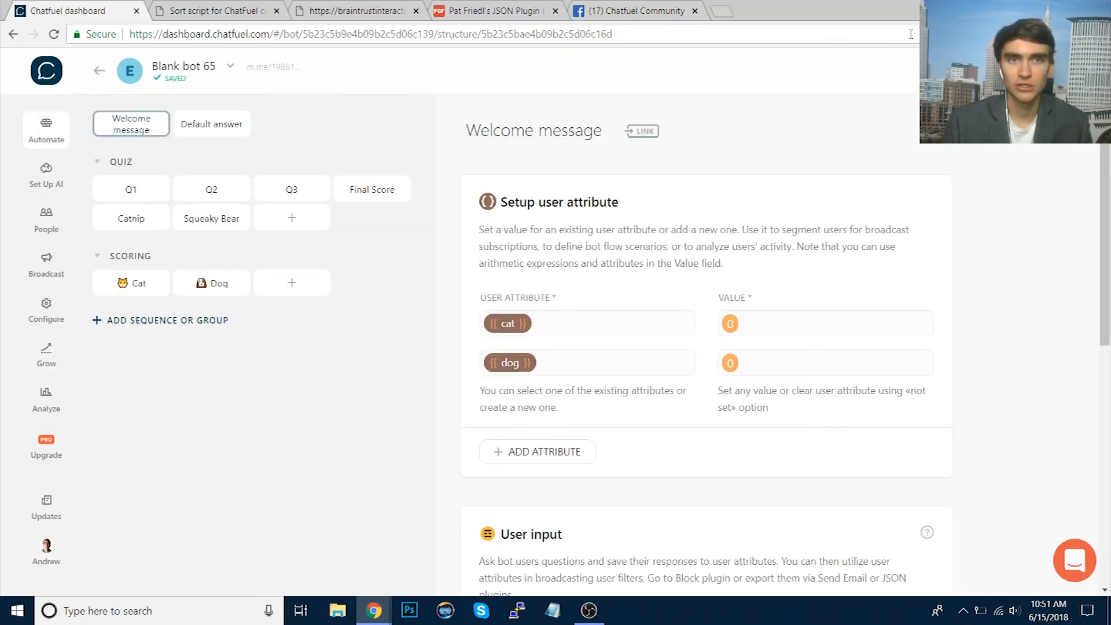
click(1029, 9)
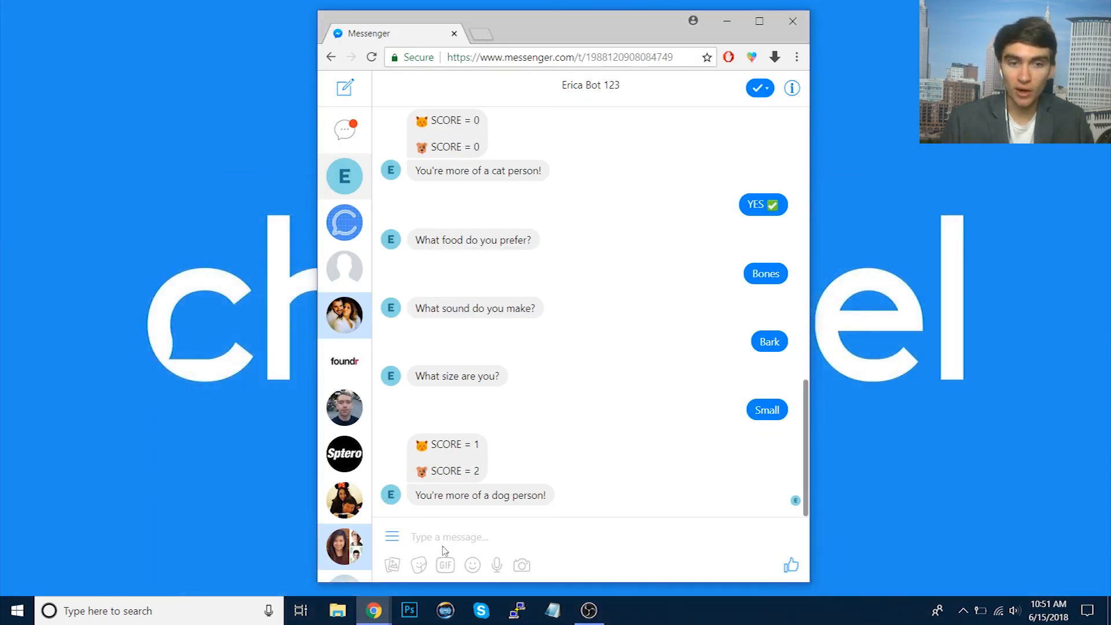
text(quiz)
key(Return)
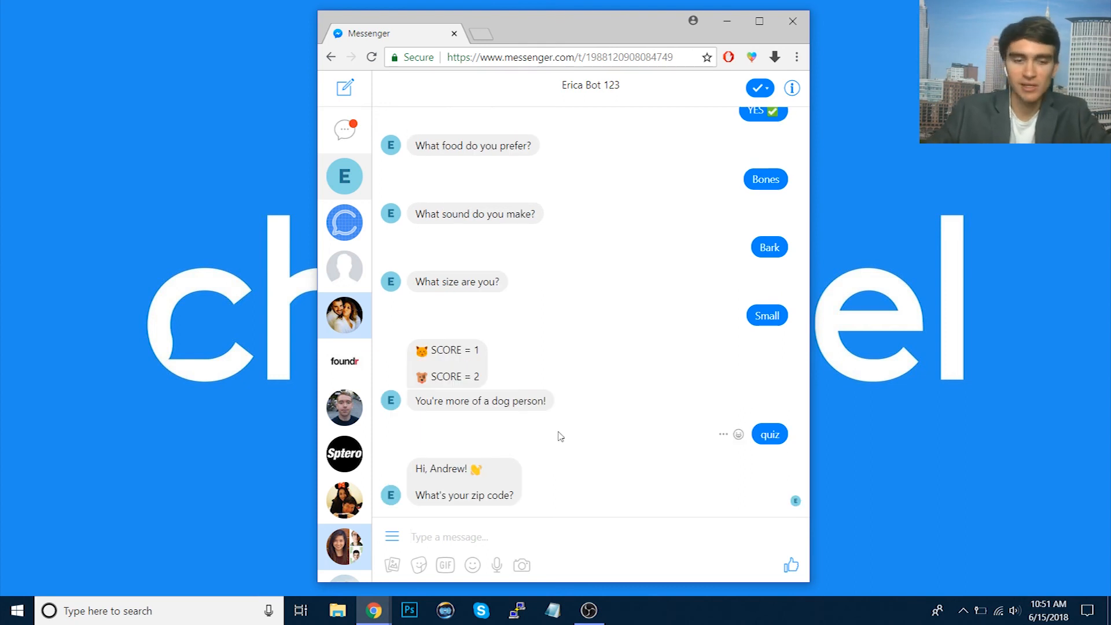
- Test the bot by sending zip code 12345, accepting the quiz and answering Kibble, Bark and Small
text(12345)
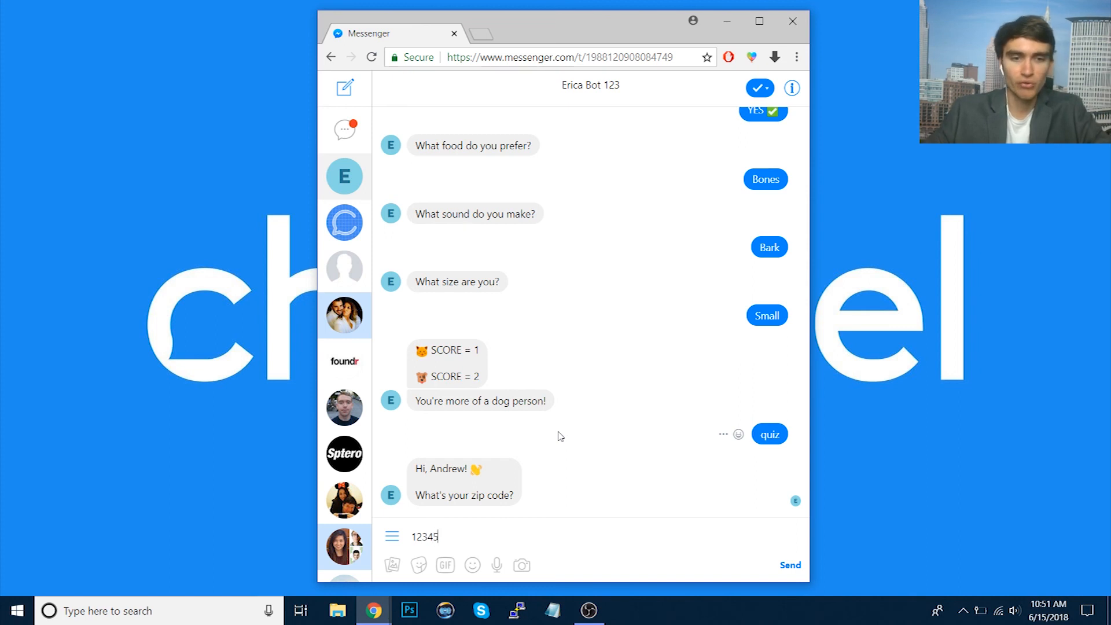
key(Return)
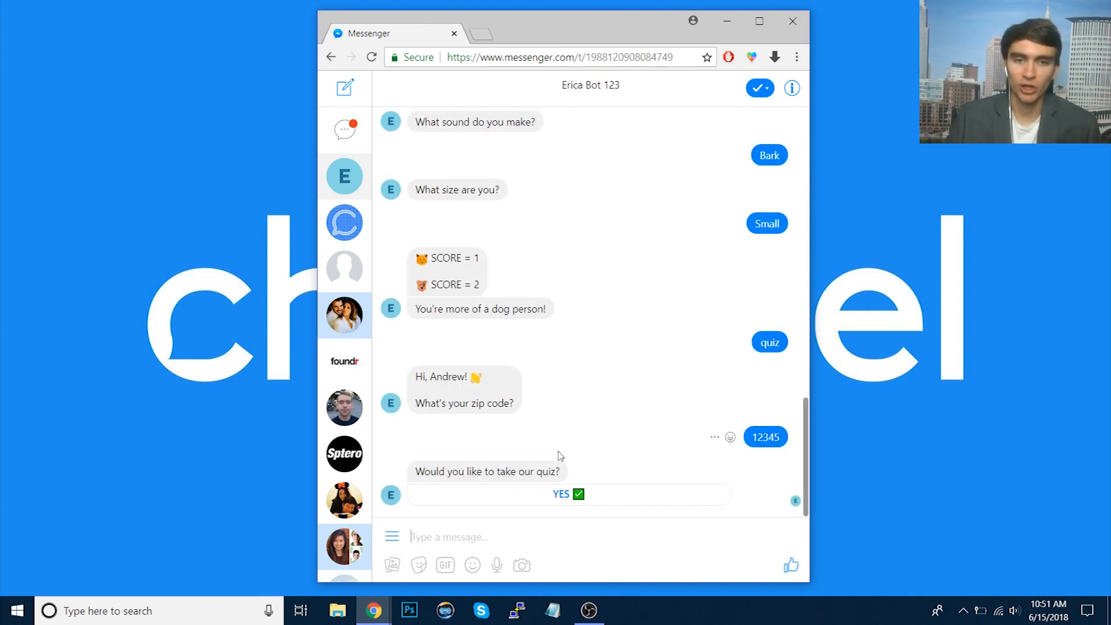
click(569, 493)
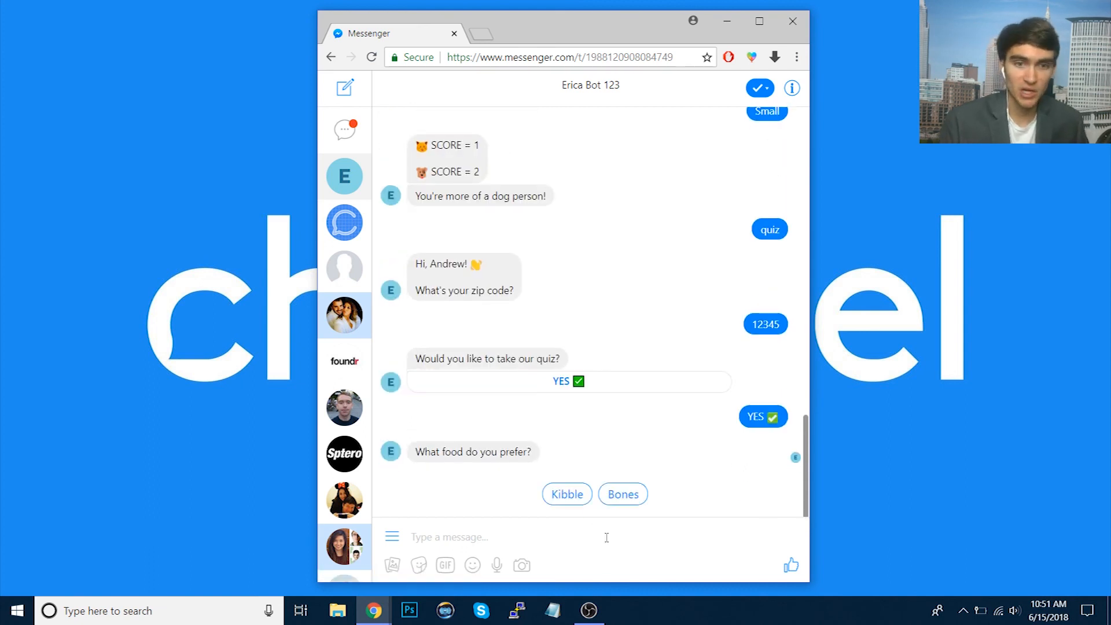
click(567, 495)
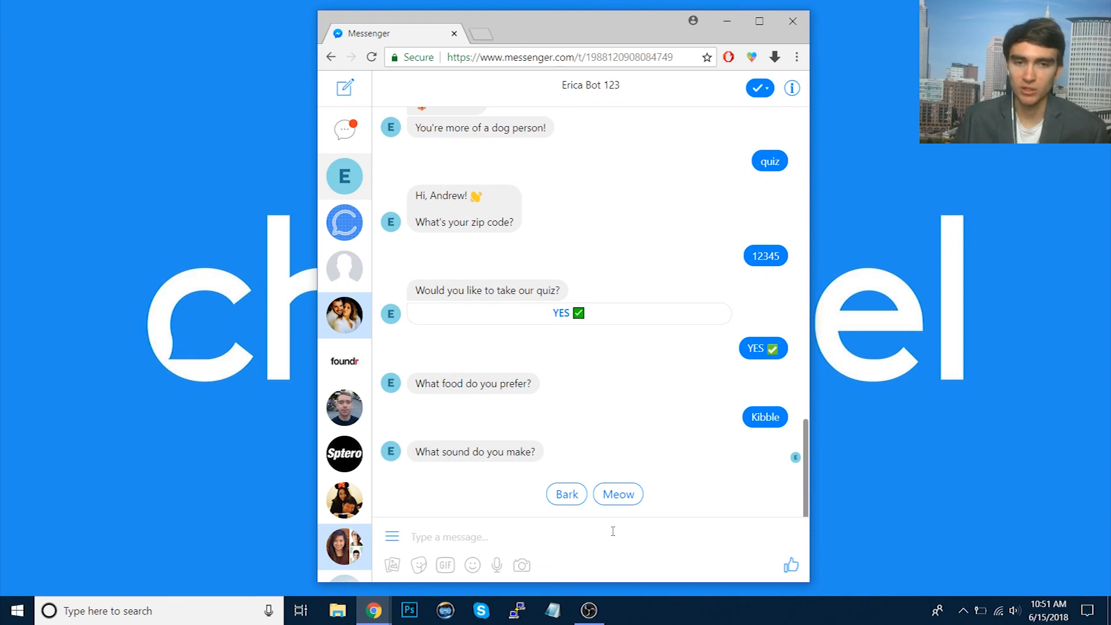
click(567, 495)
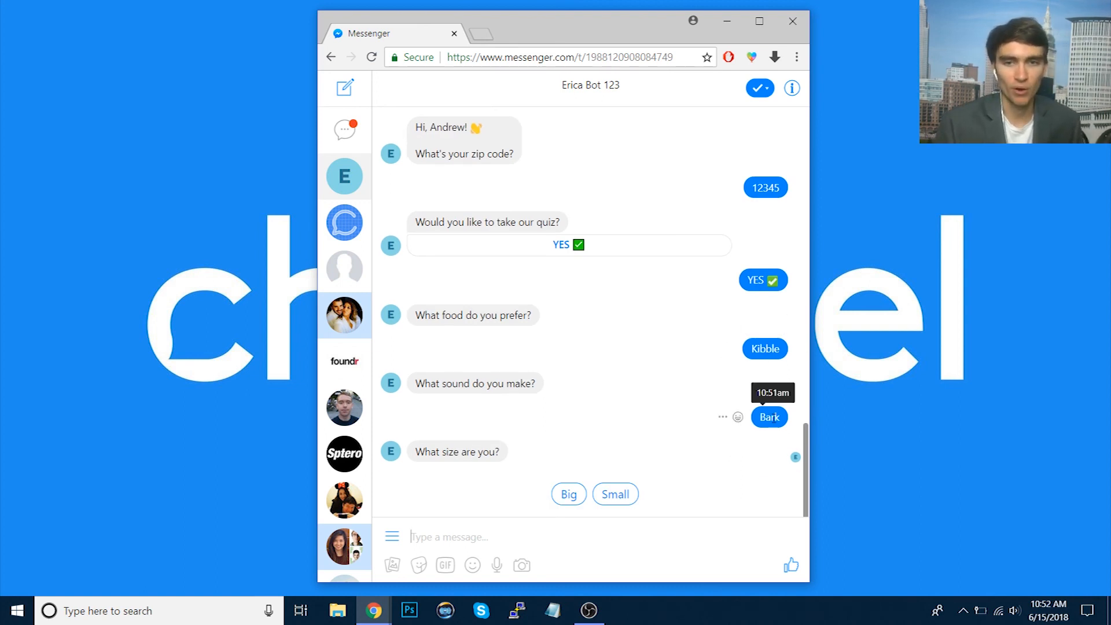
click(612, 493)
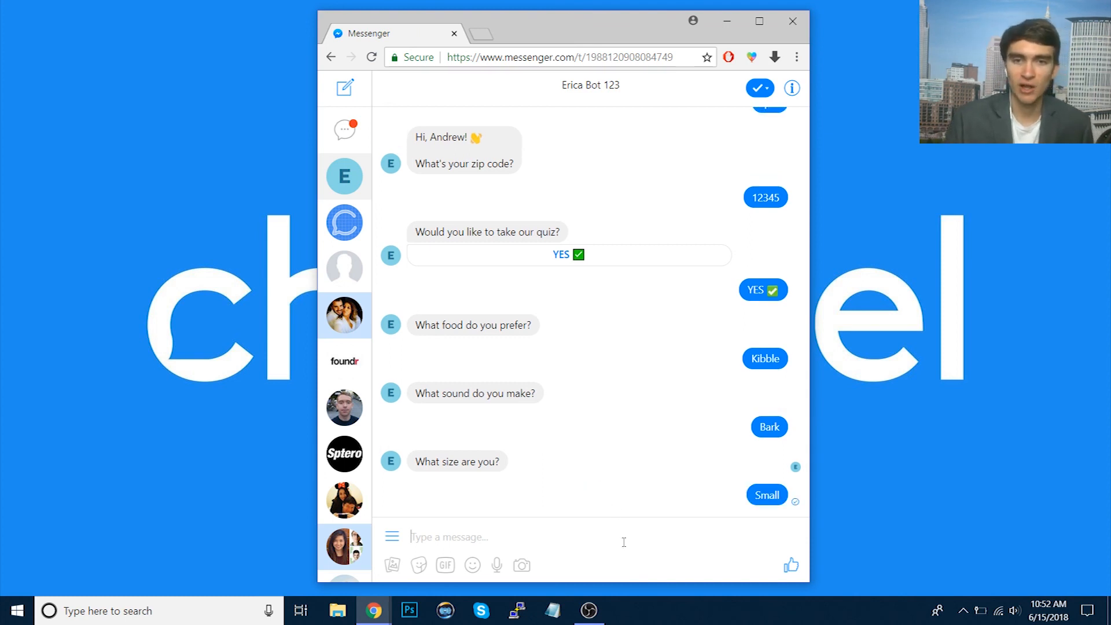